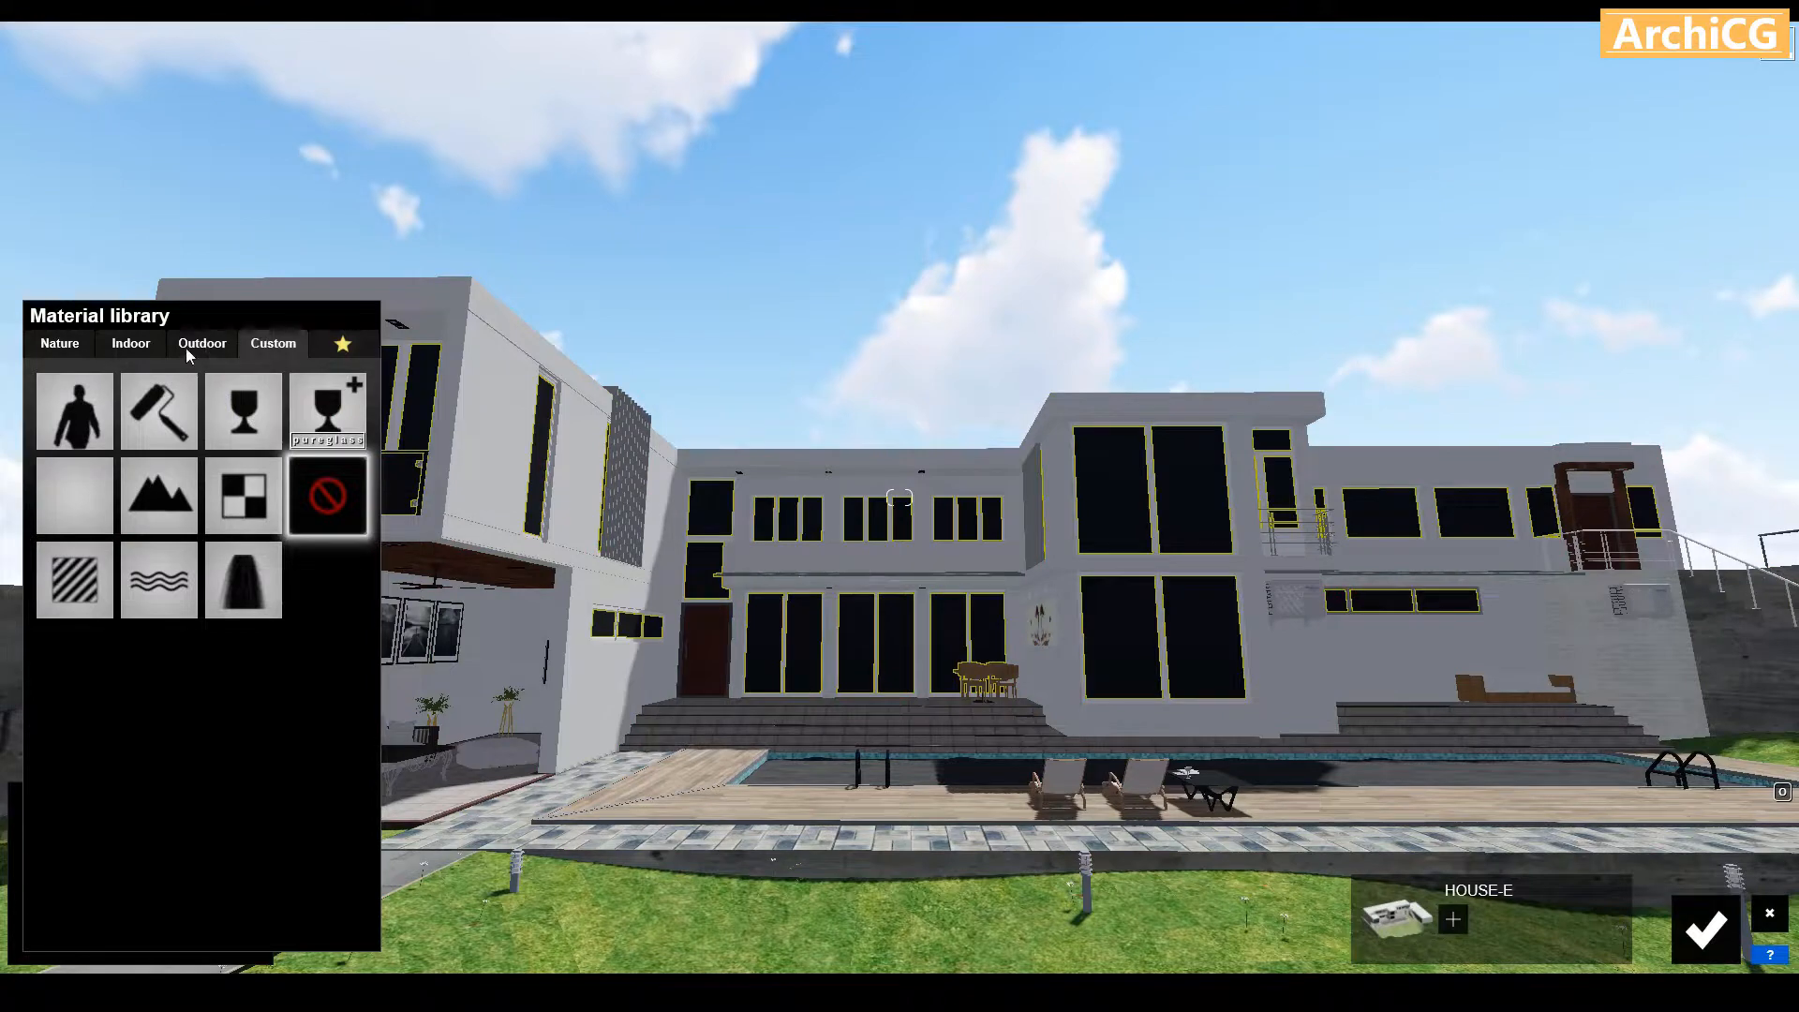
# Apply the blue-tinted pureglass material from the Outdoor glass collection to the selected window panes of the house
pyautogui.click(187, 354)
pyautogui.click(192, 390)
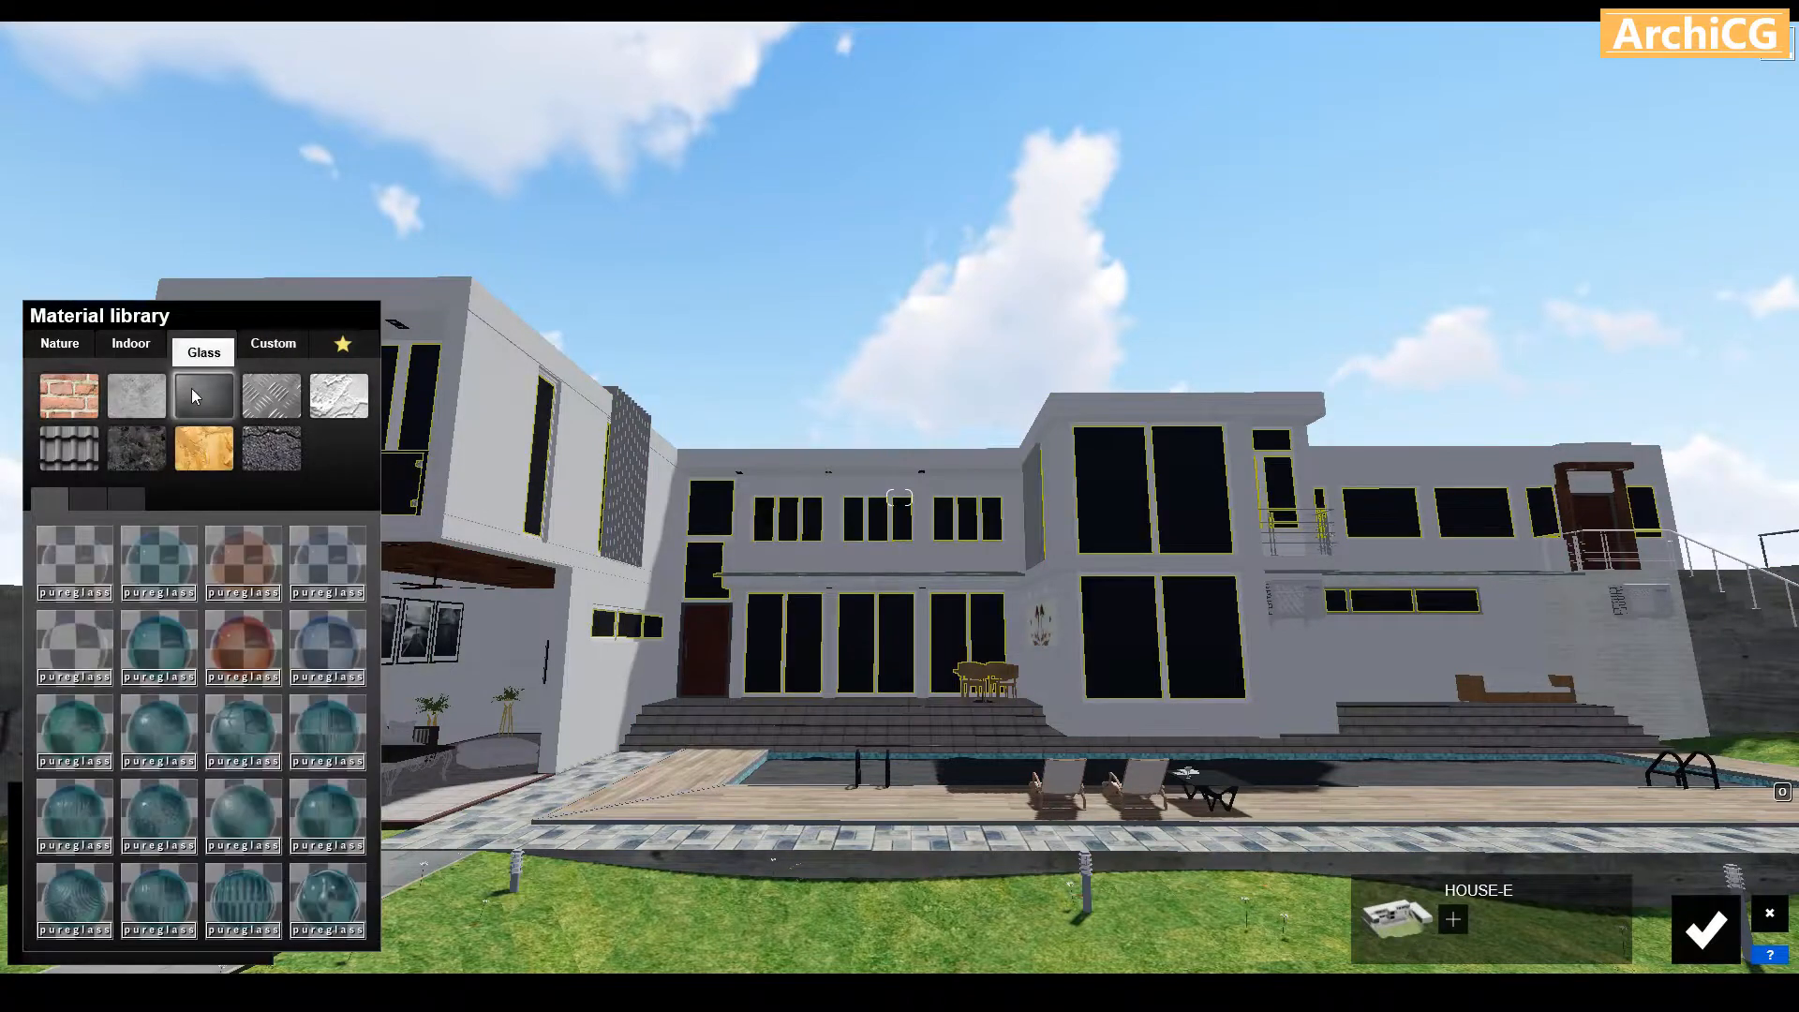
pyautogui.click(159, 558)
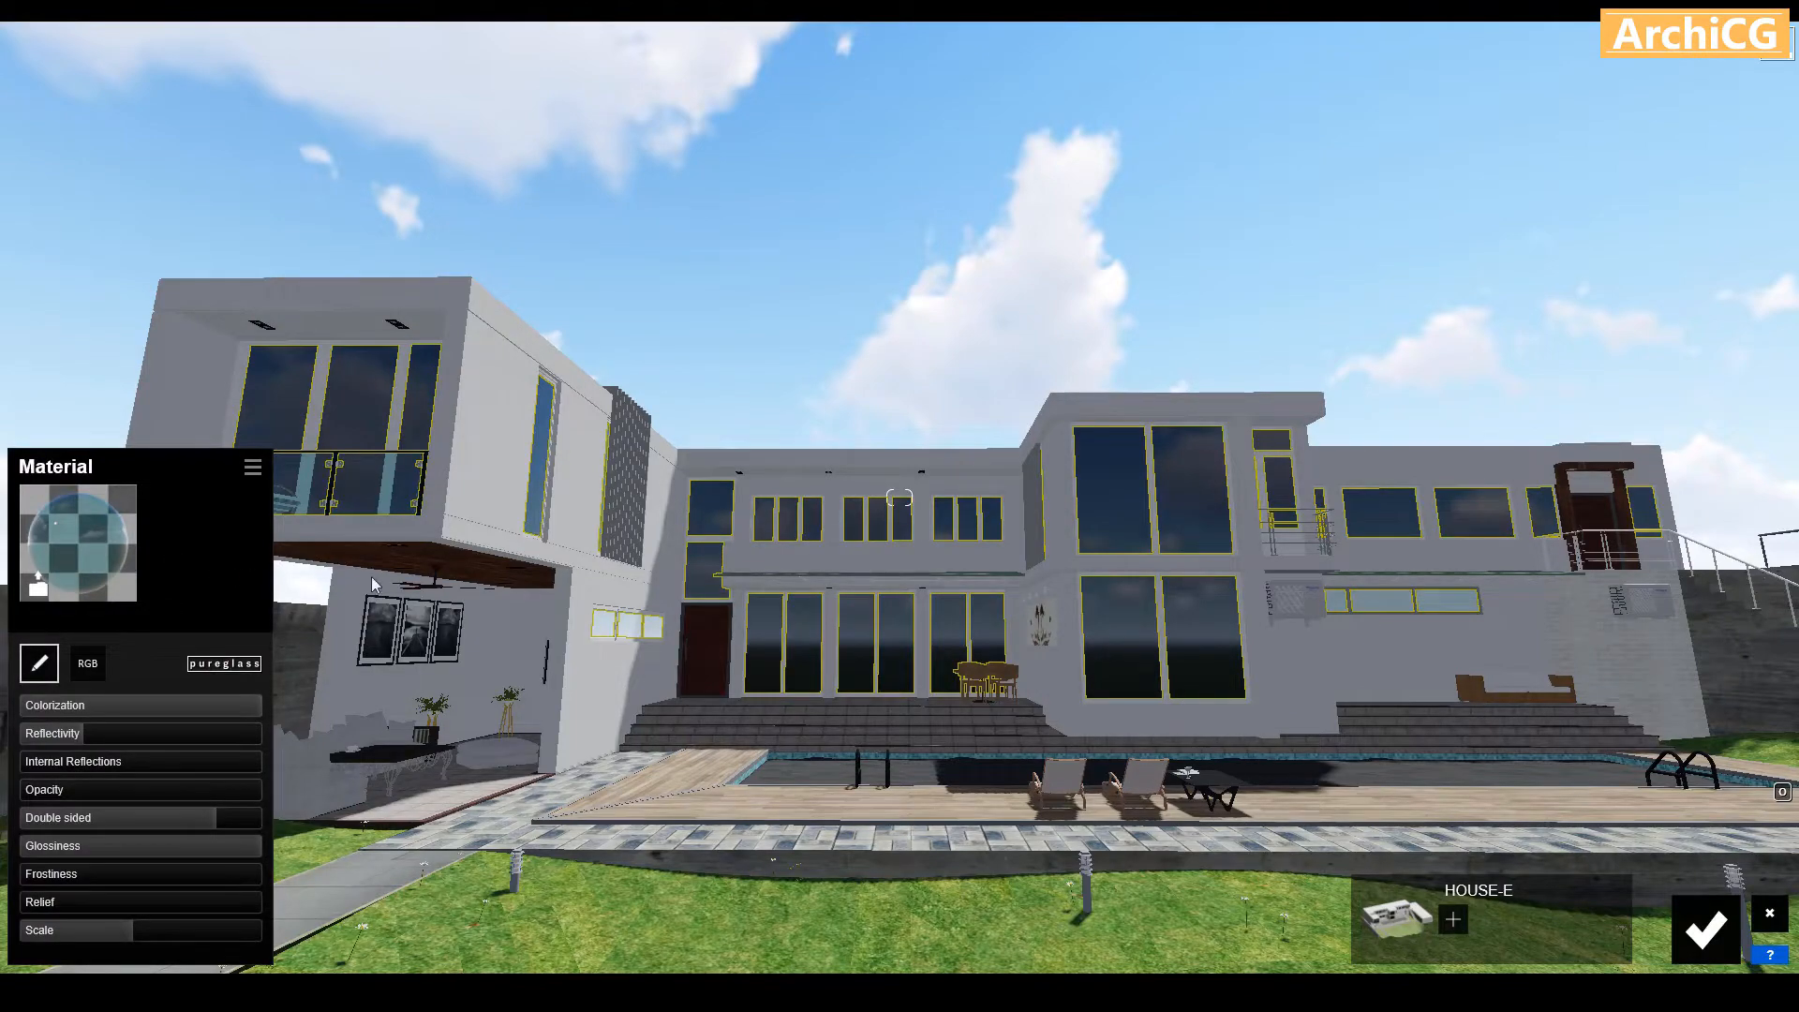
# Examine the large upper-storey window up close, checking the glazing and the room behind it from both sides of the pane
pyautogui.press('w')
pyautogui.moveTo(1230, 611); pyautogui.dragTo(1153, 562, button='right')
pyautogui.moveTo(1261, 581); pyautogui.dragTo(837, 609, button='right')
pyautogui.press('w')
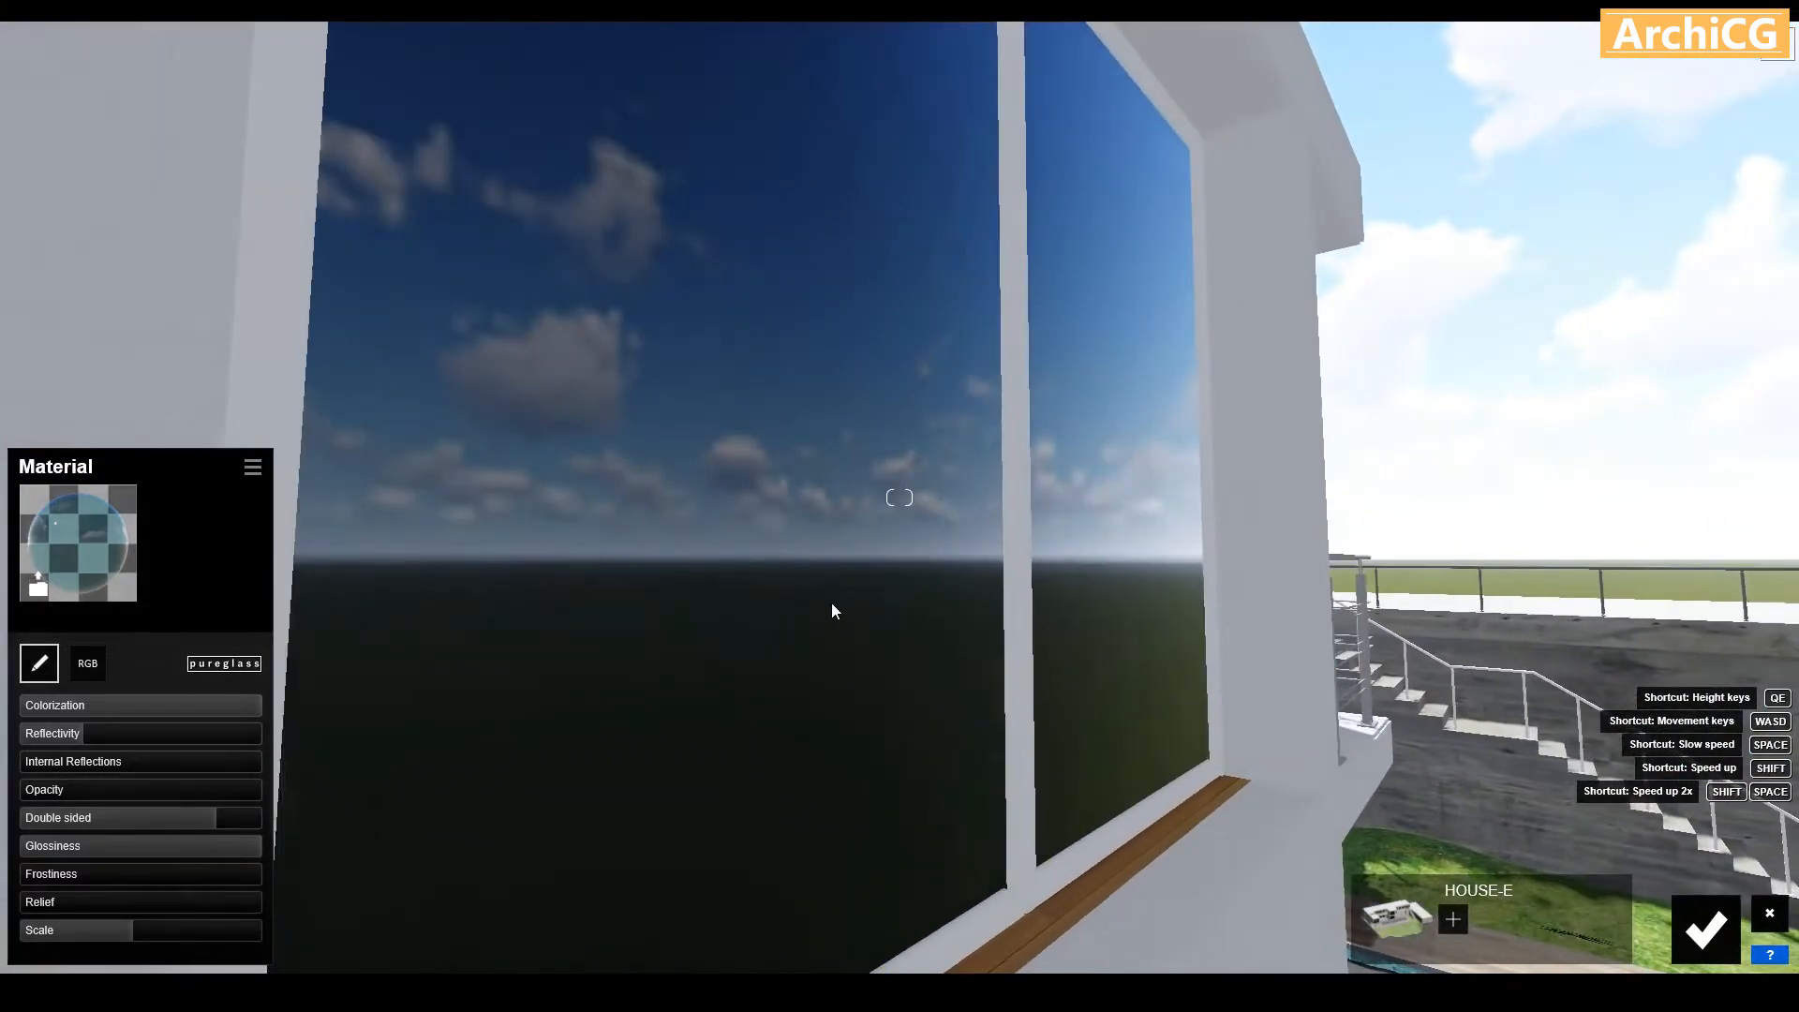
pyautogui.press('a')
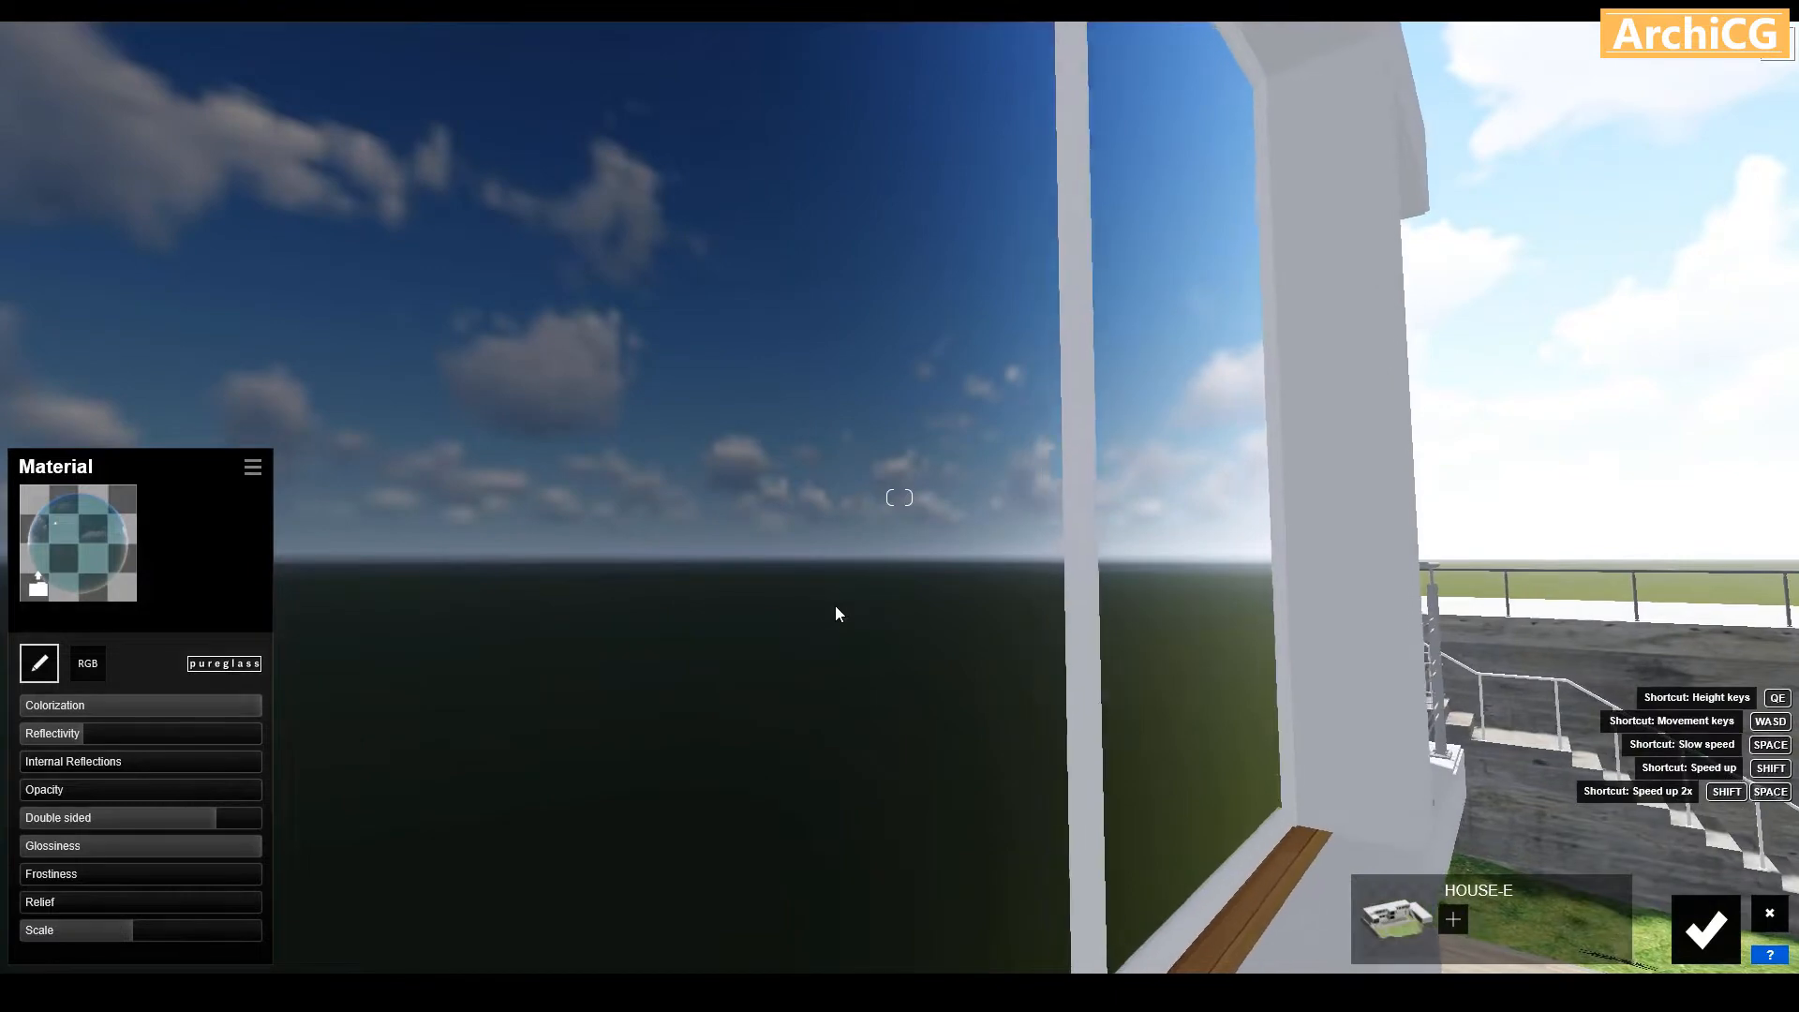
pyautogui.press('a')
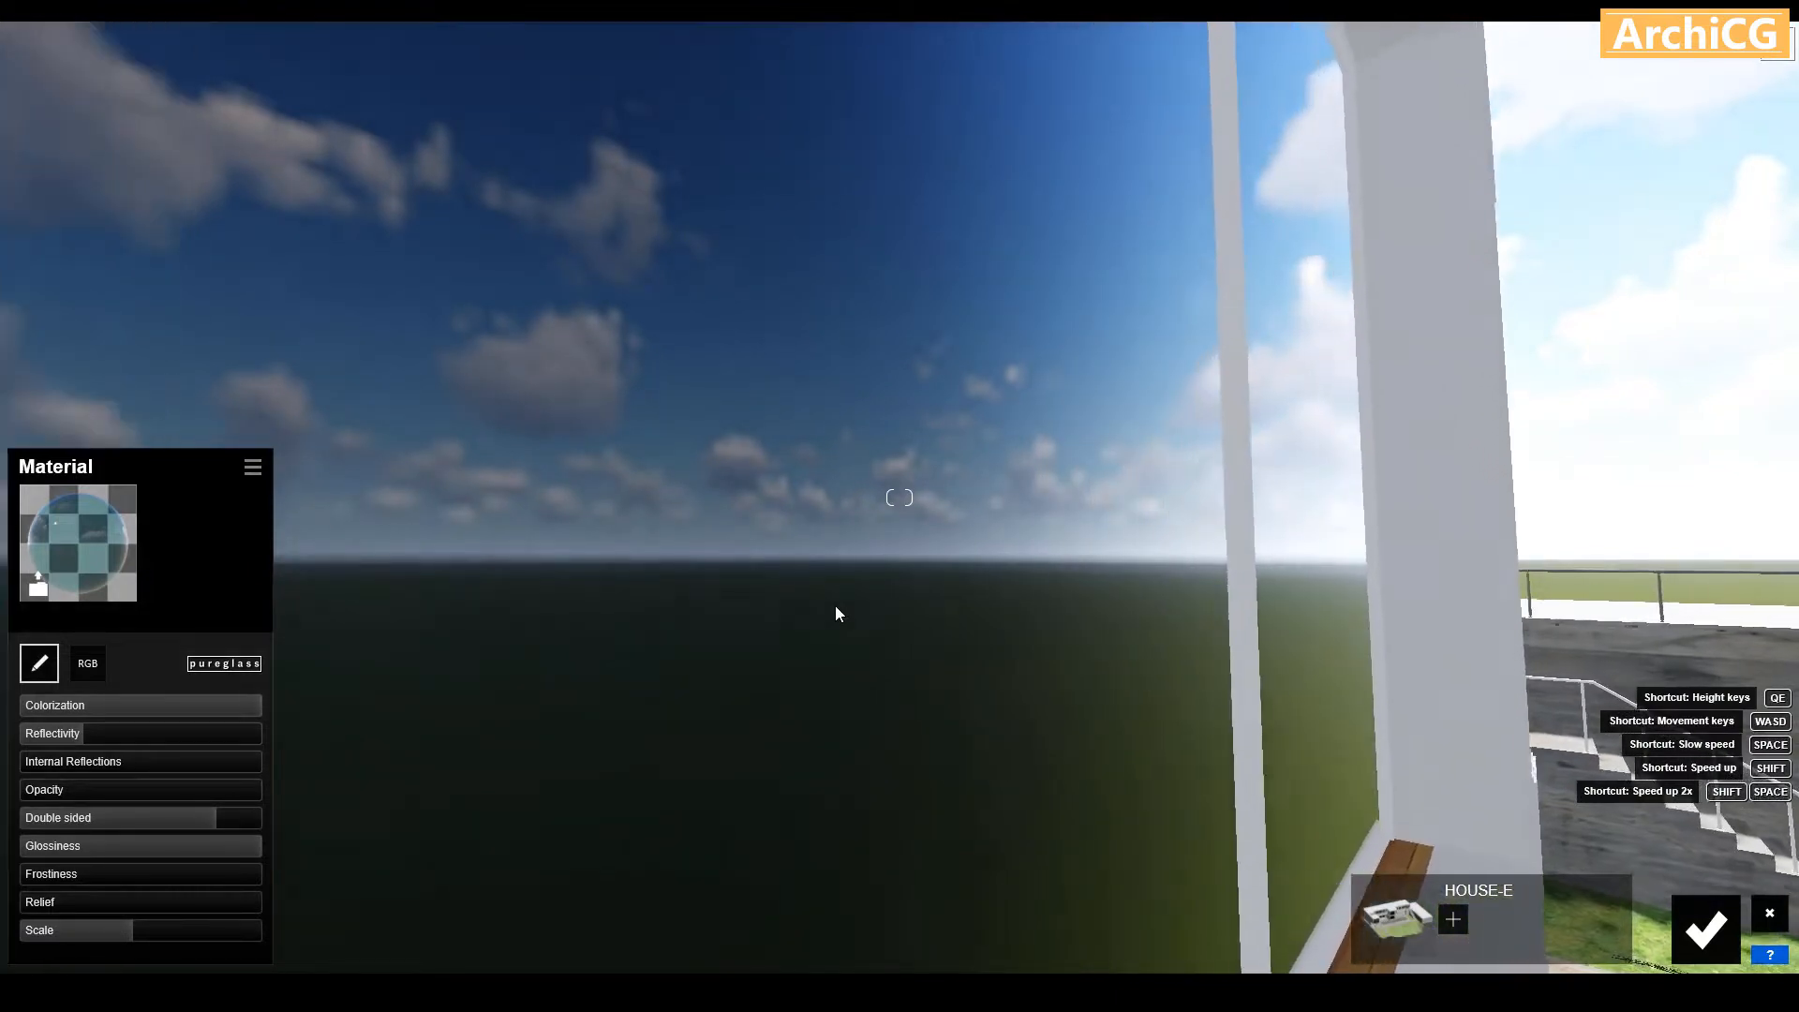
pyautogui.press('a')
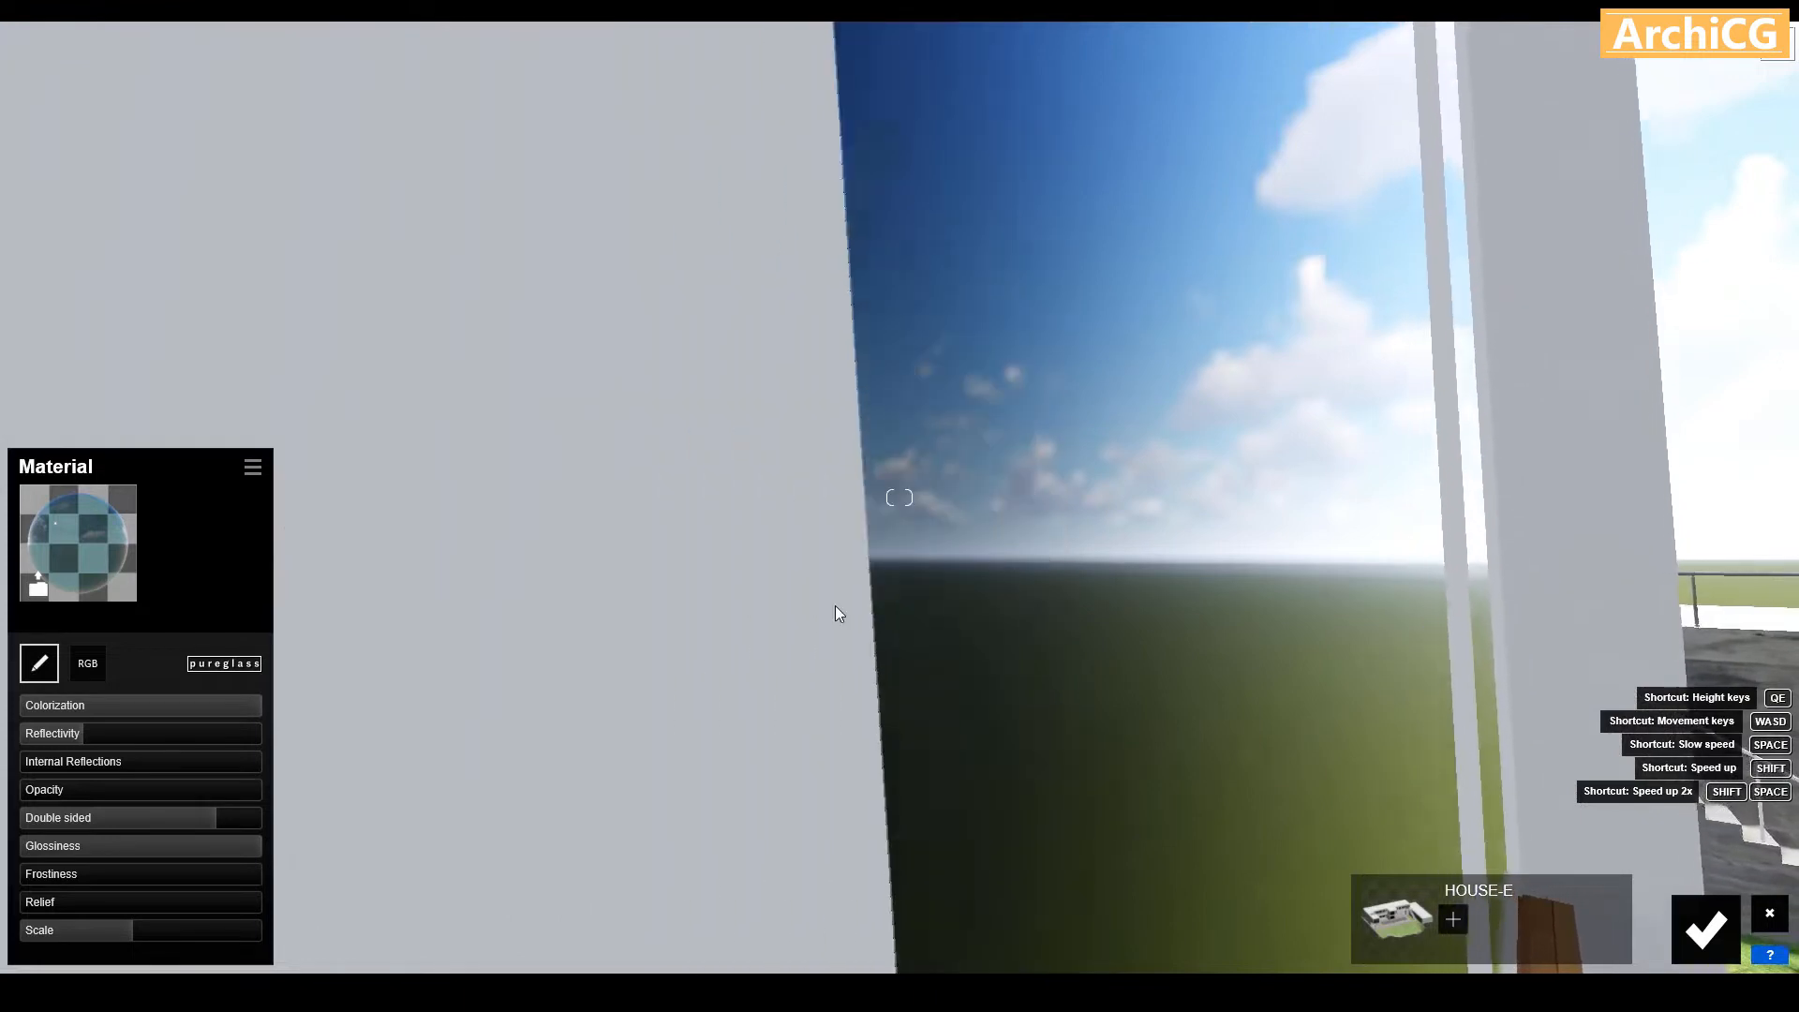
pyautogui.press('d')
pyautogui.press('a')
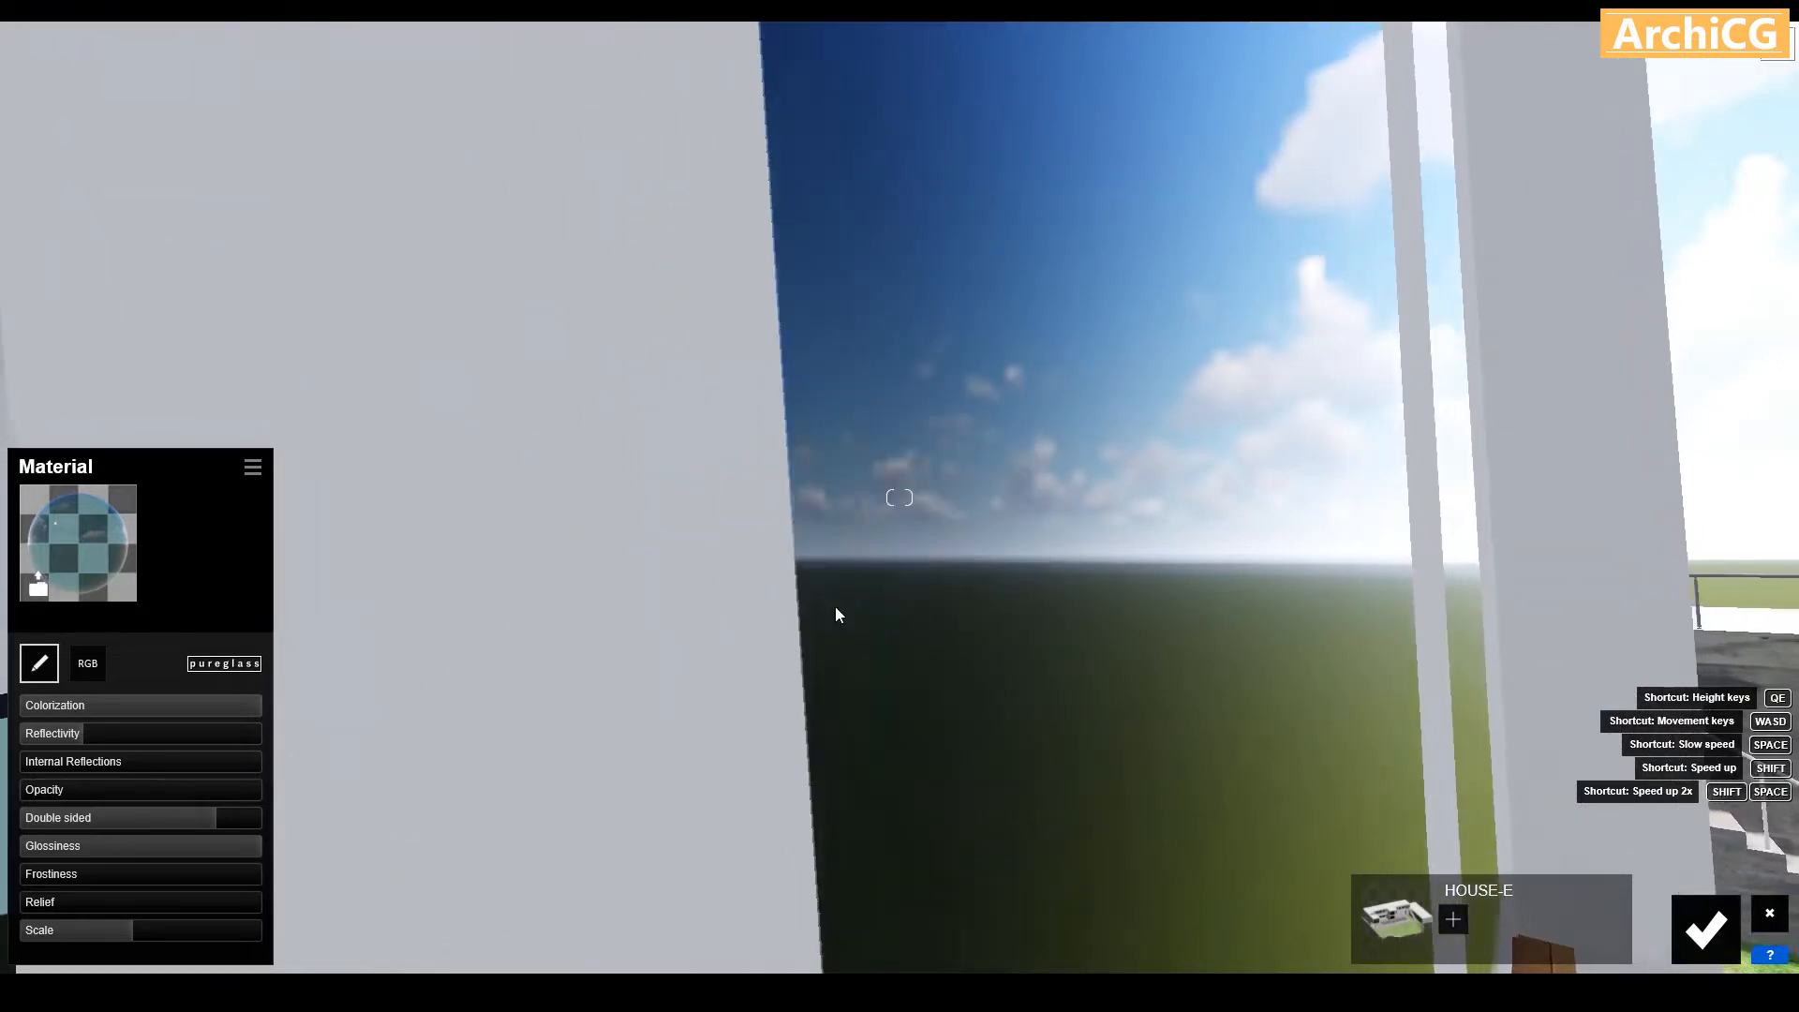
pyautogui.press('d')
pyautogui.press('a')
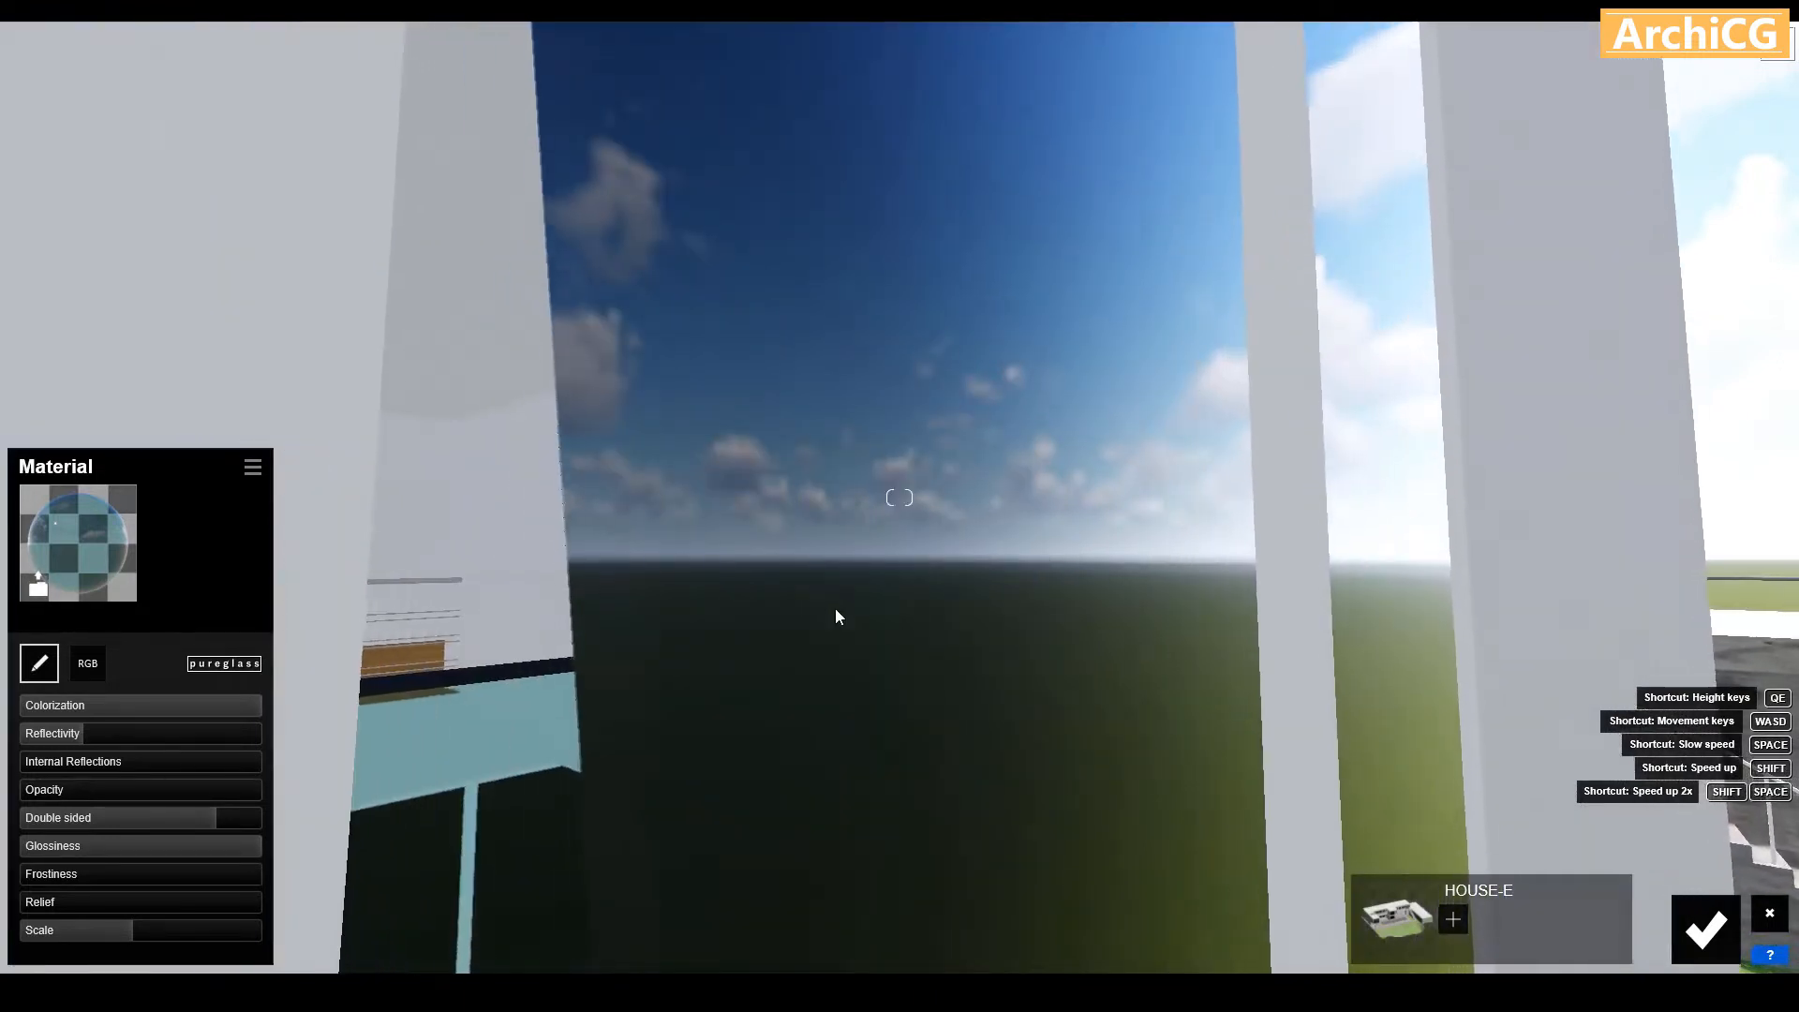
pyautogui.press('a')
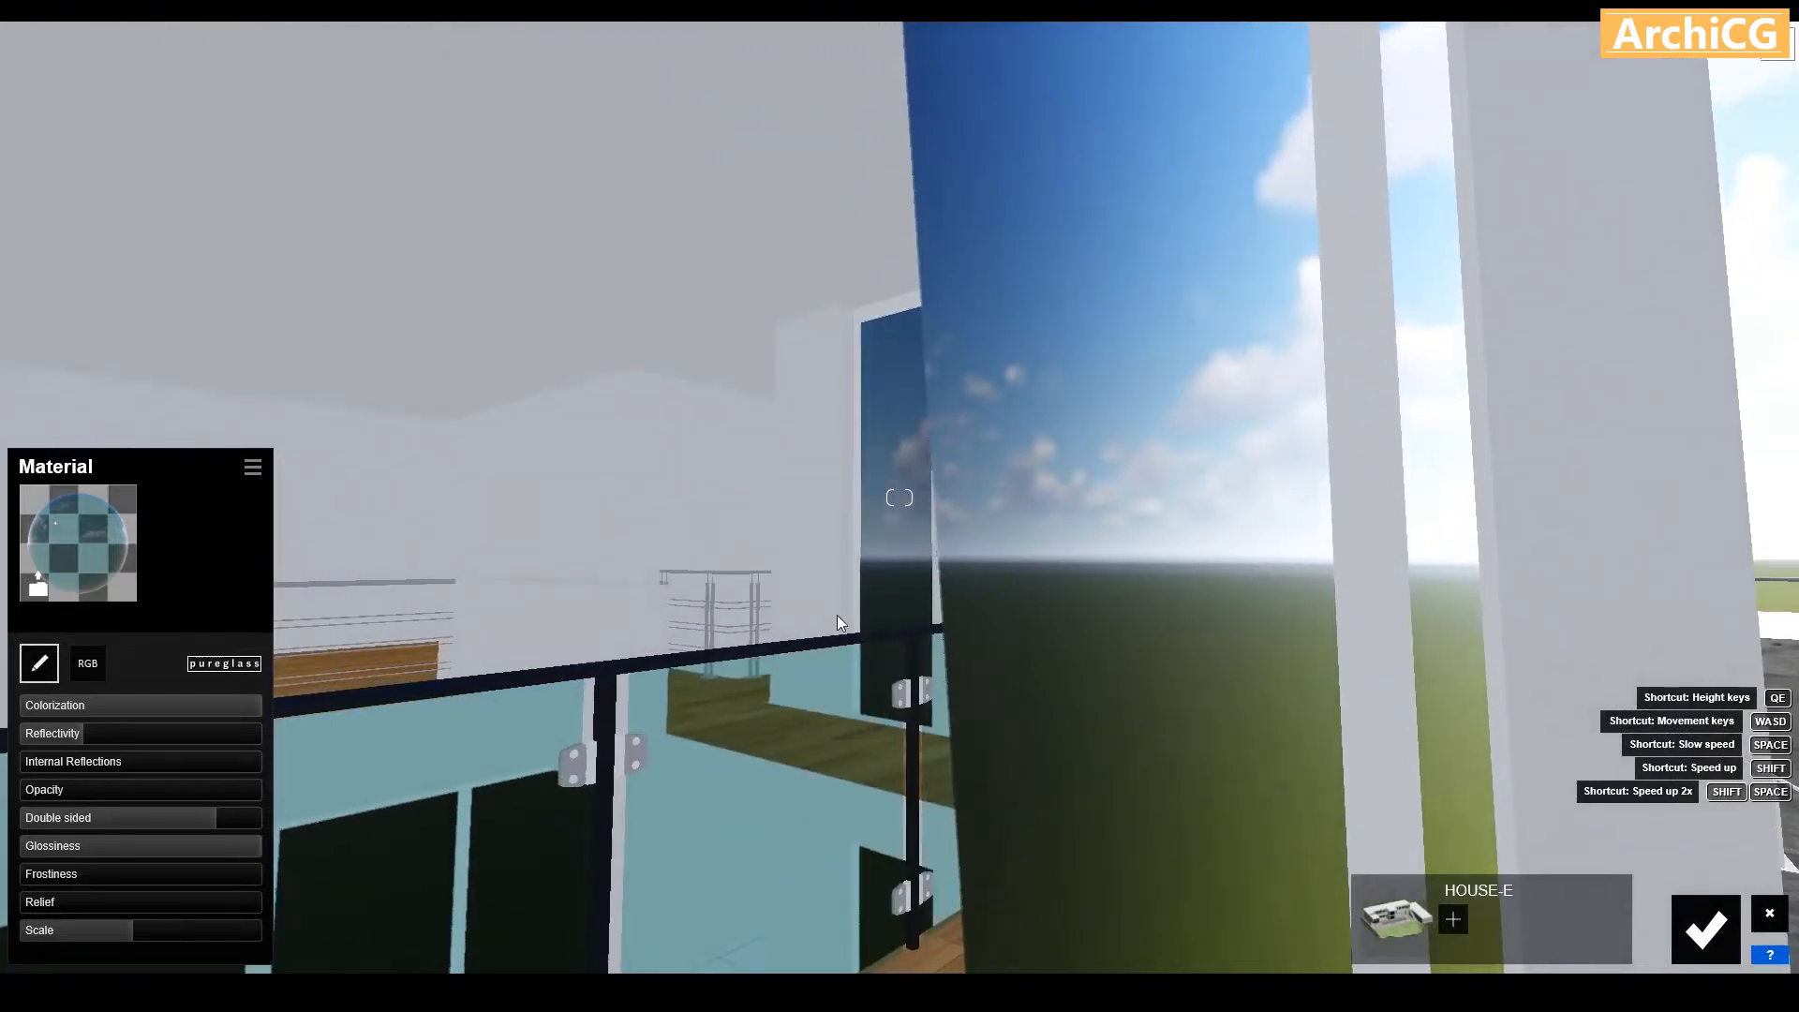
pyautogui.press('w')
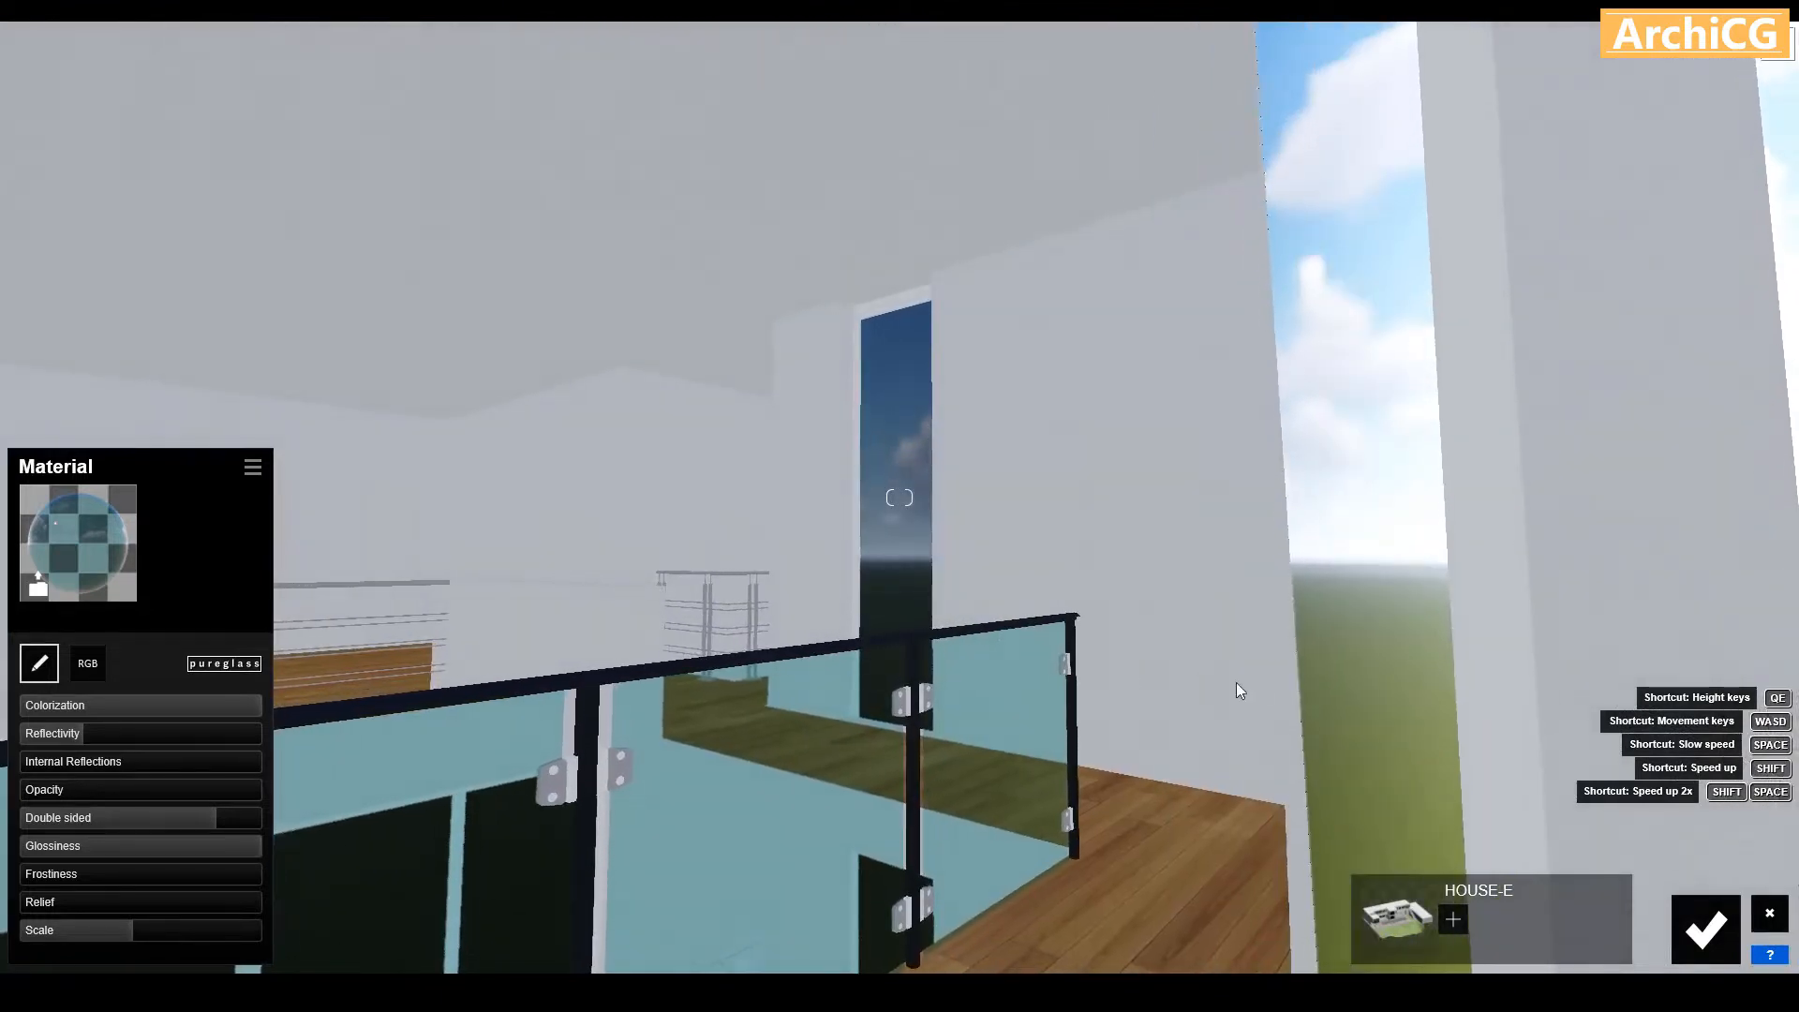
pyautogui.press('d')
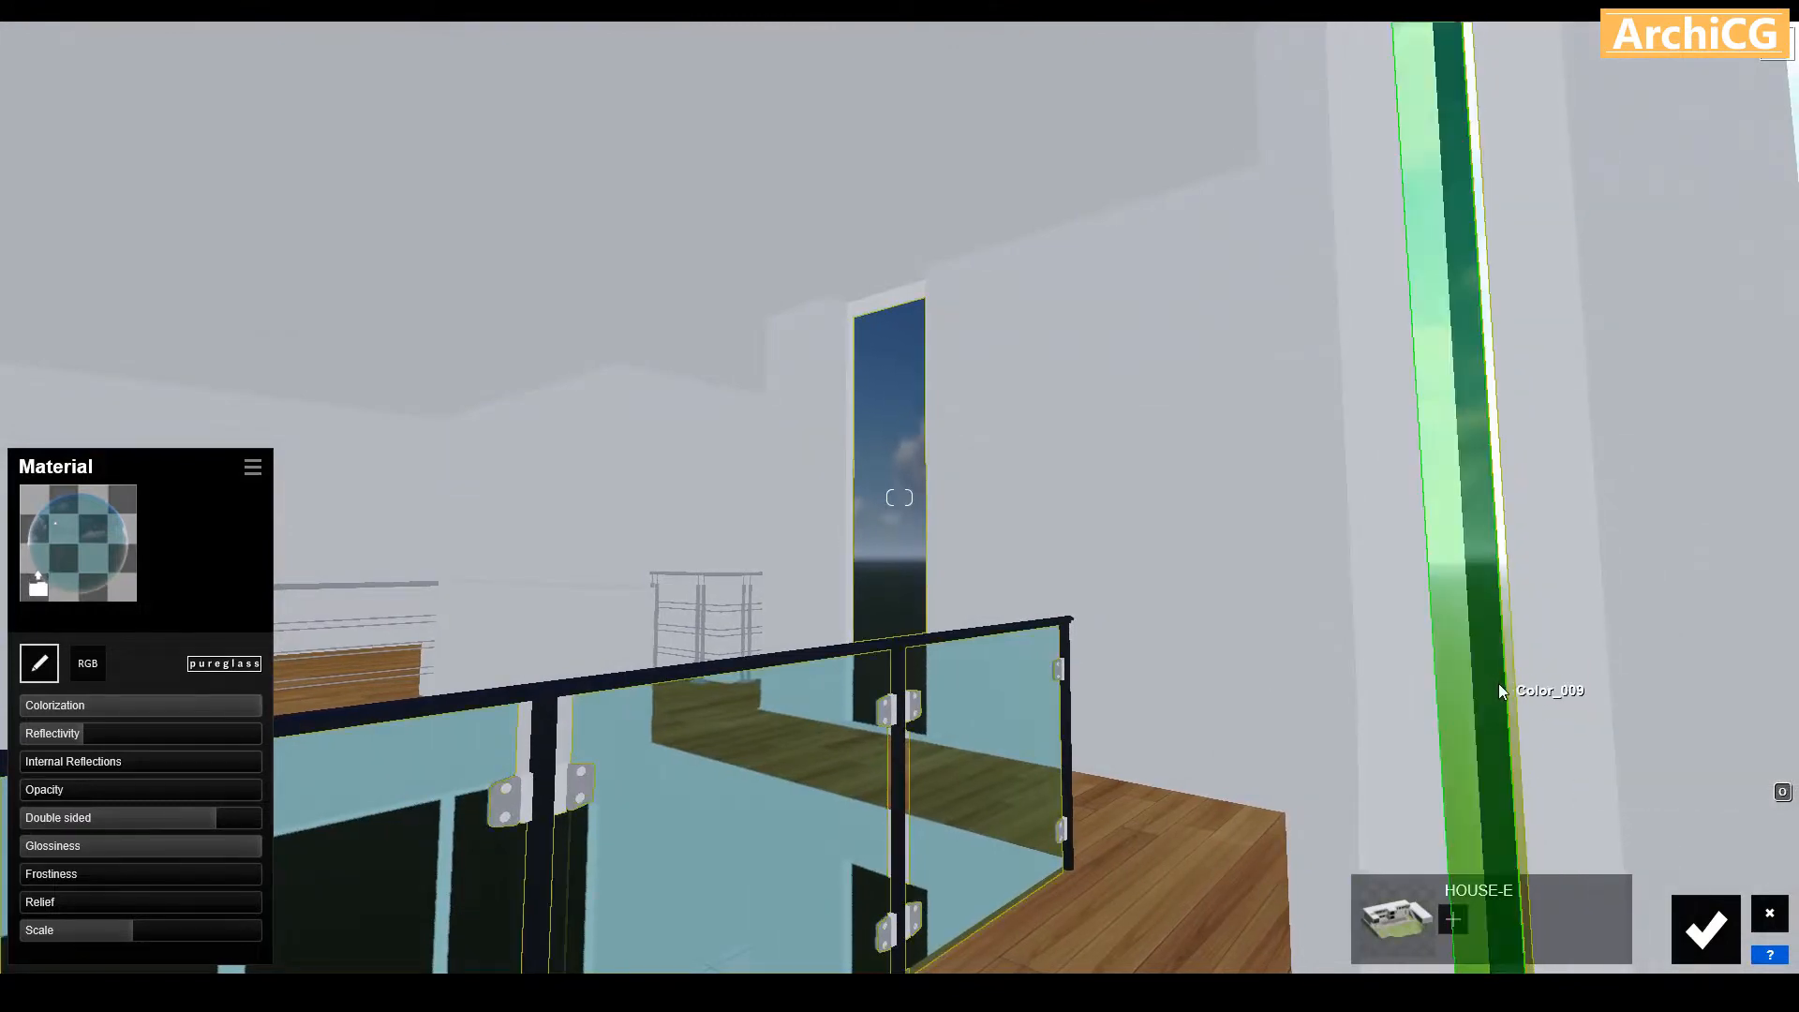
# Assign the Invisible custom material to the dark pane surface behind the window glass
pyautogui.press('d')
pyautogui.press('a')
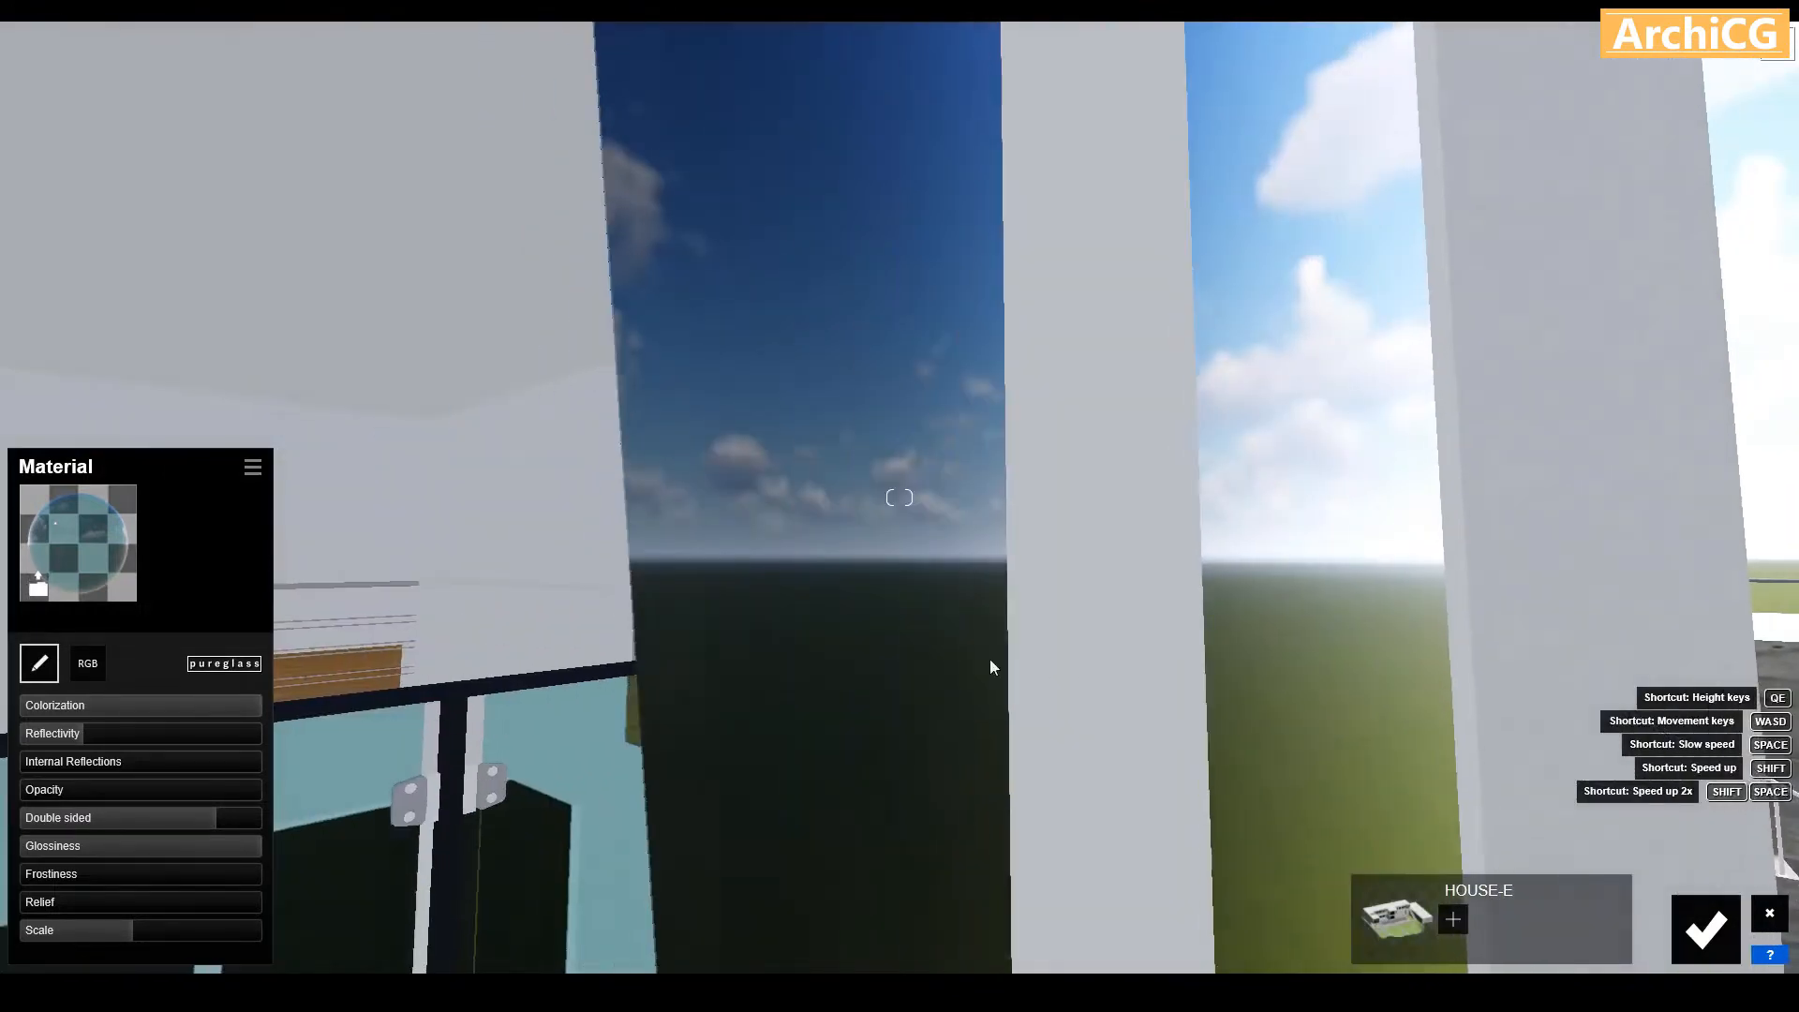
pyautogui.press('s')
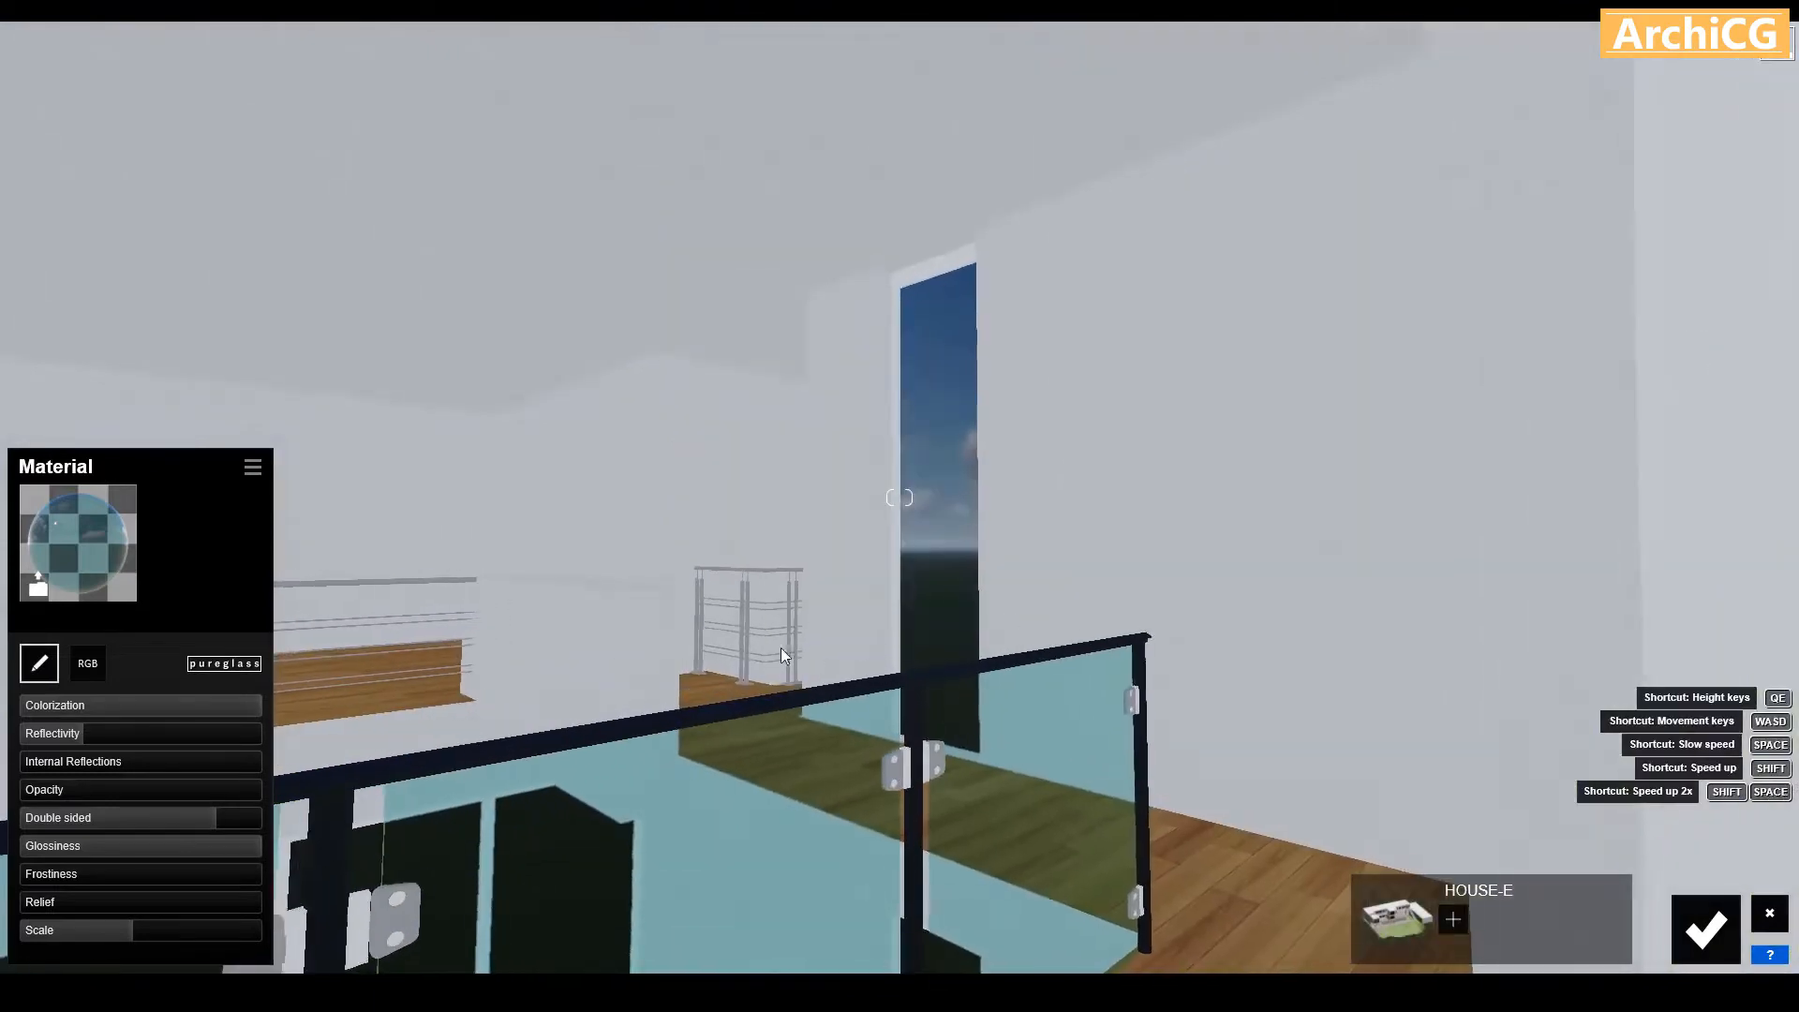
pyautogui.press('w')
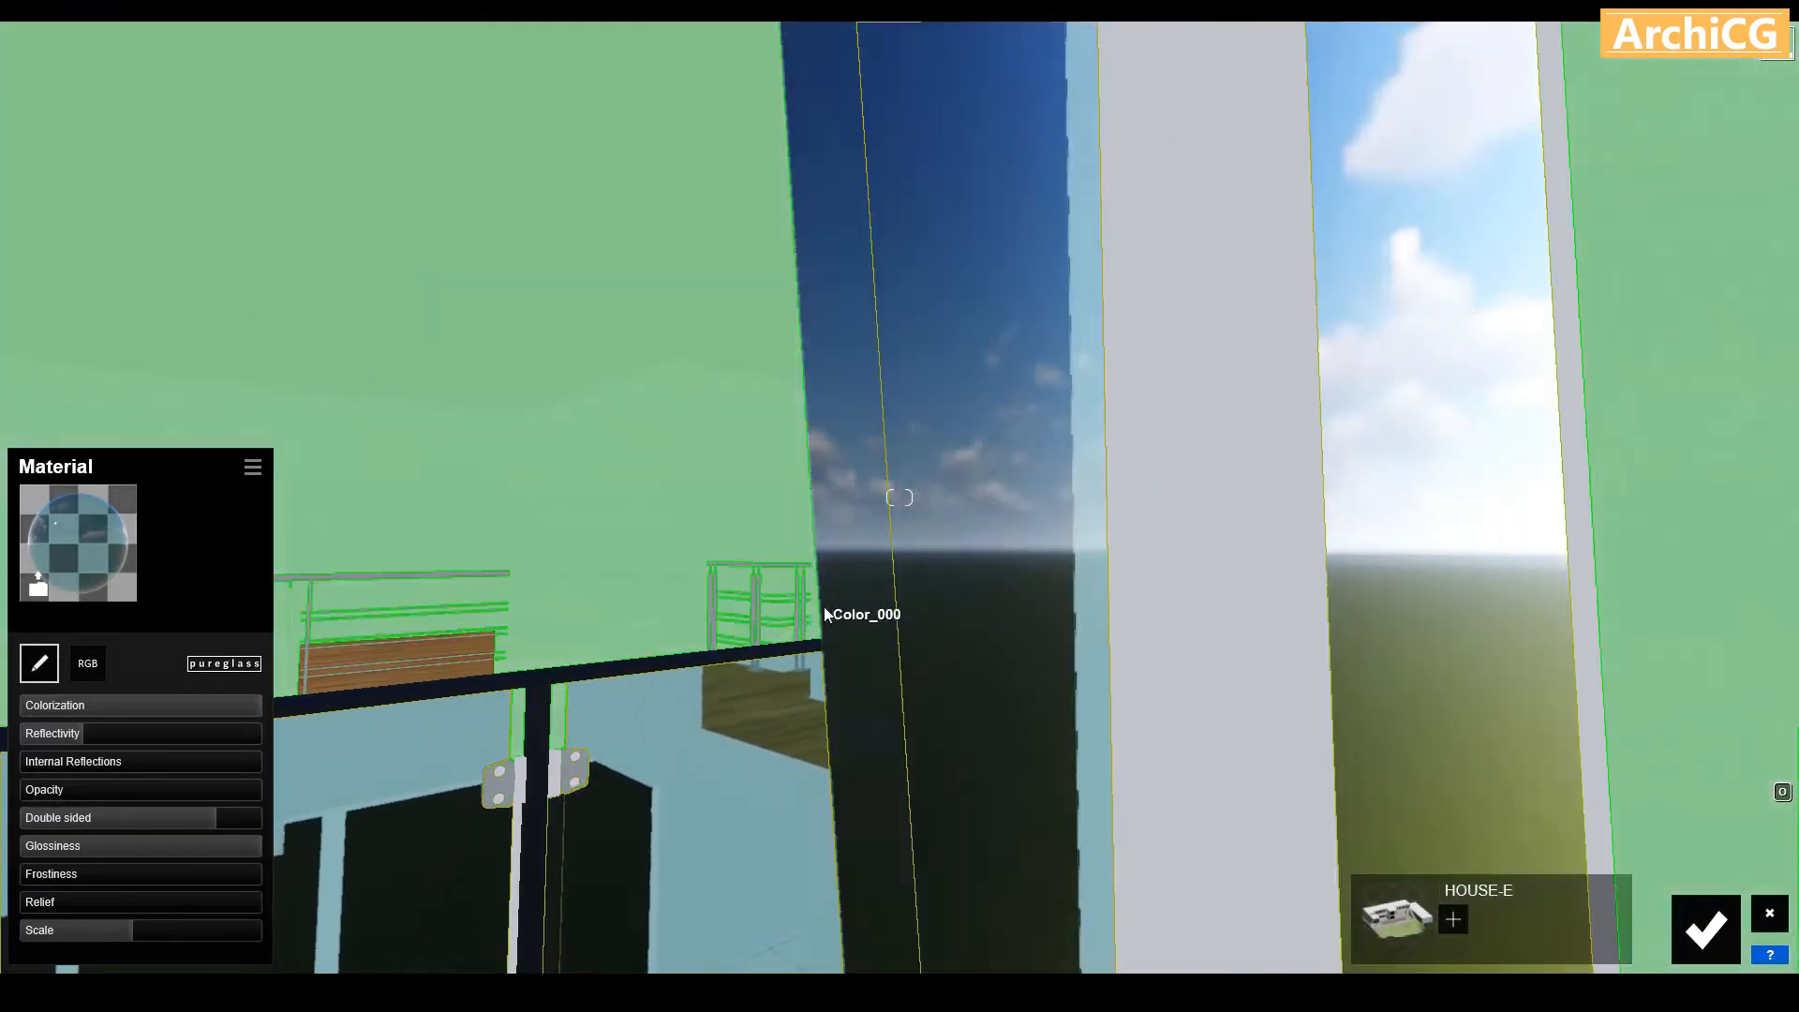
pyautogui.click(828, 607)
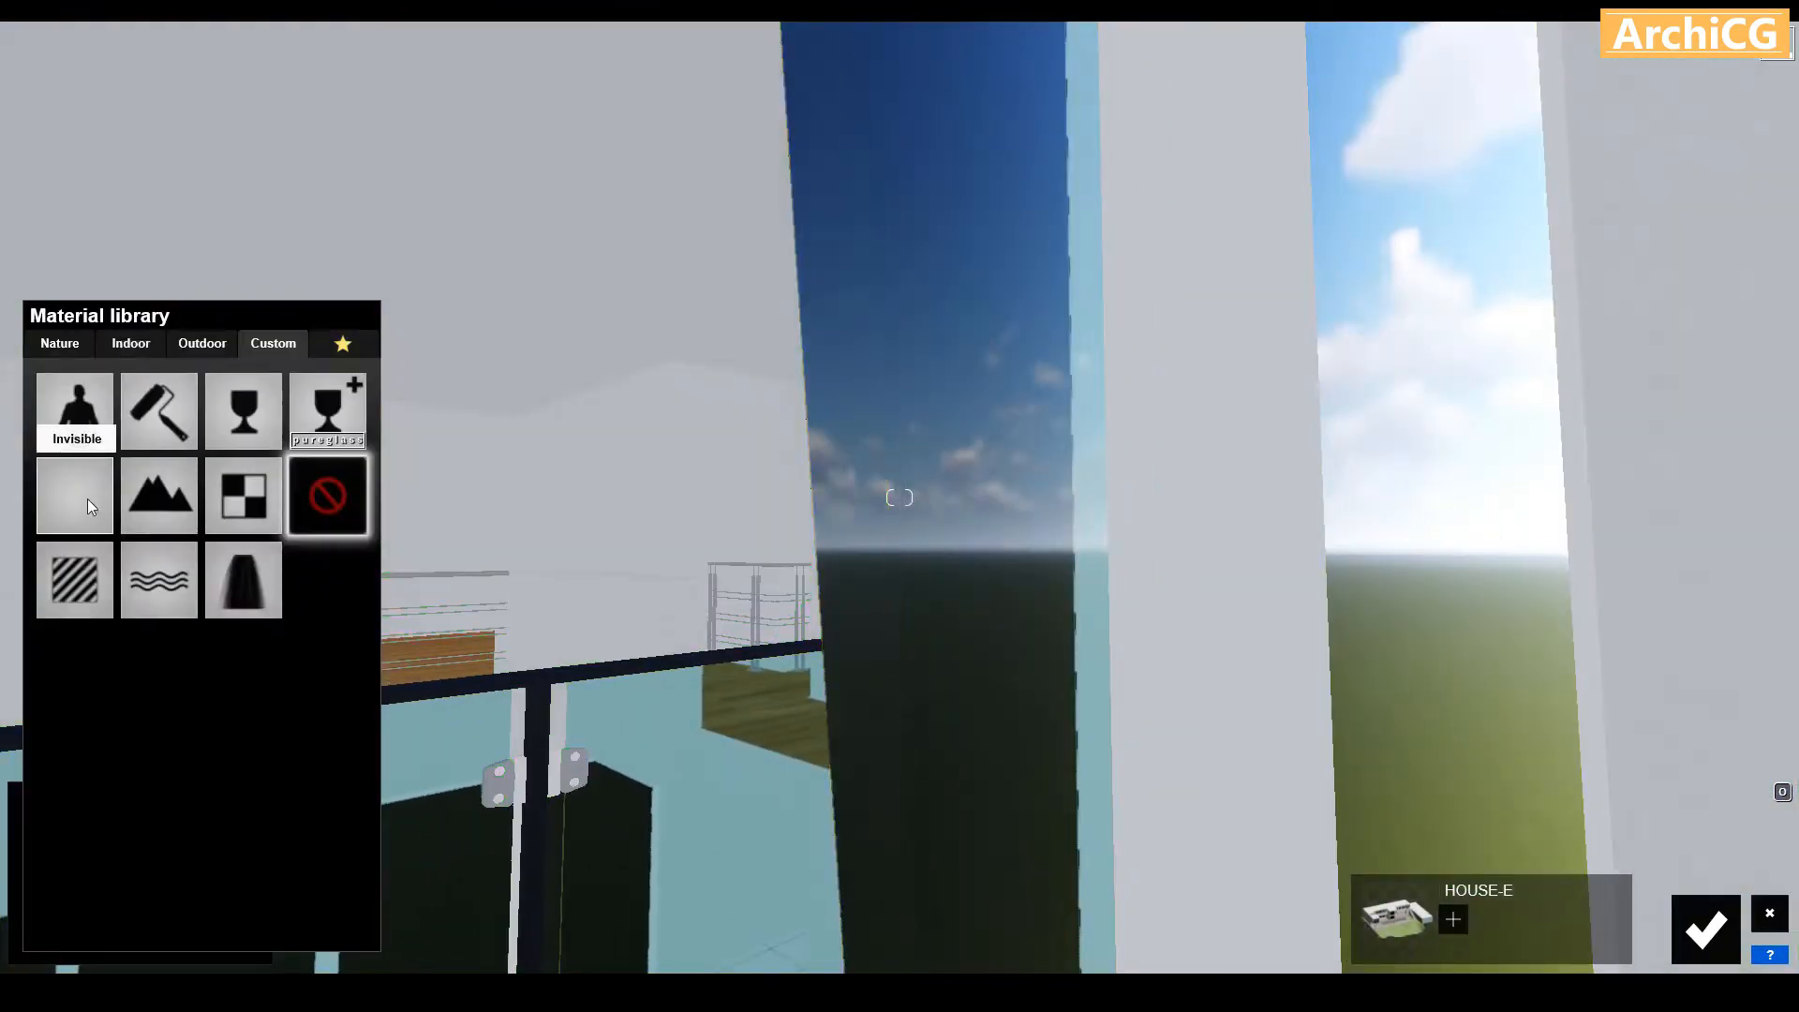
pyautogui.click(87, 499)
# Assign the Invisible custom material to the dark surface covering the swimming pool
pyautogui.press('s')
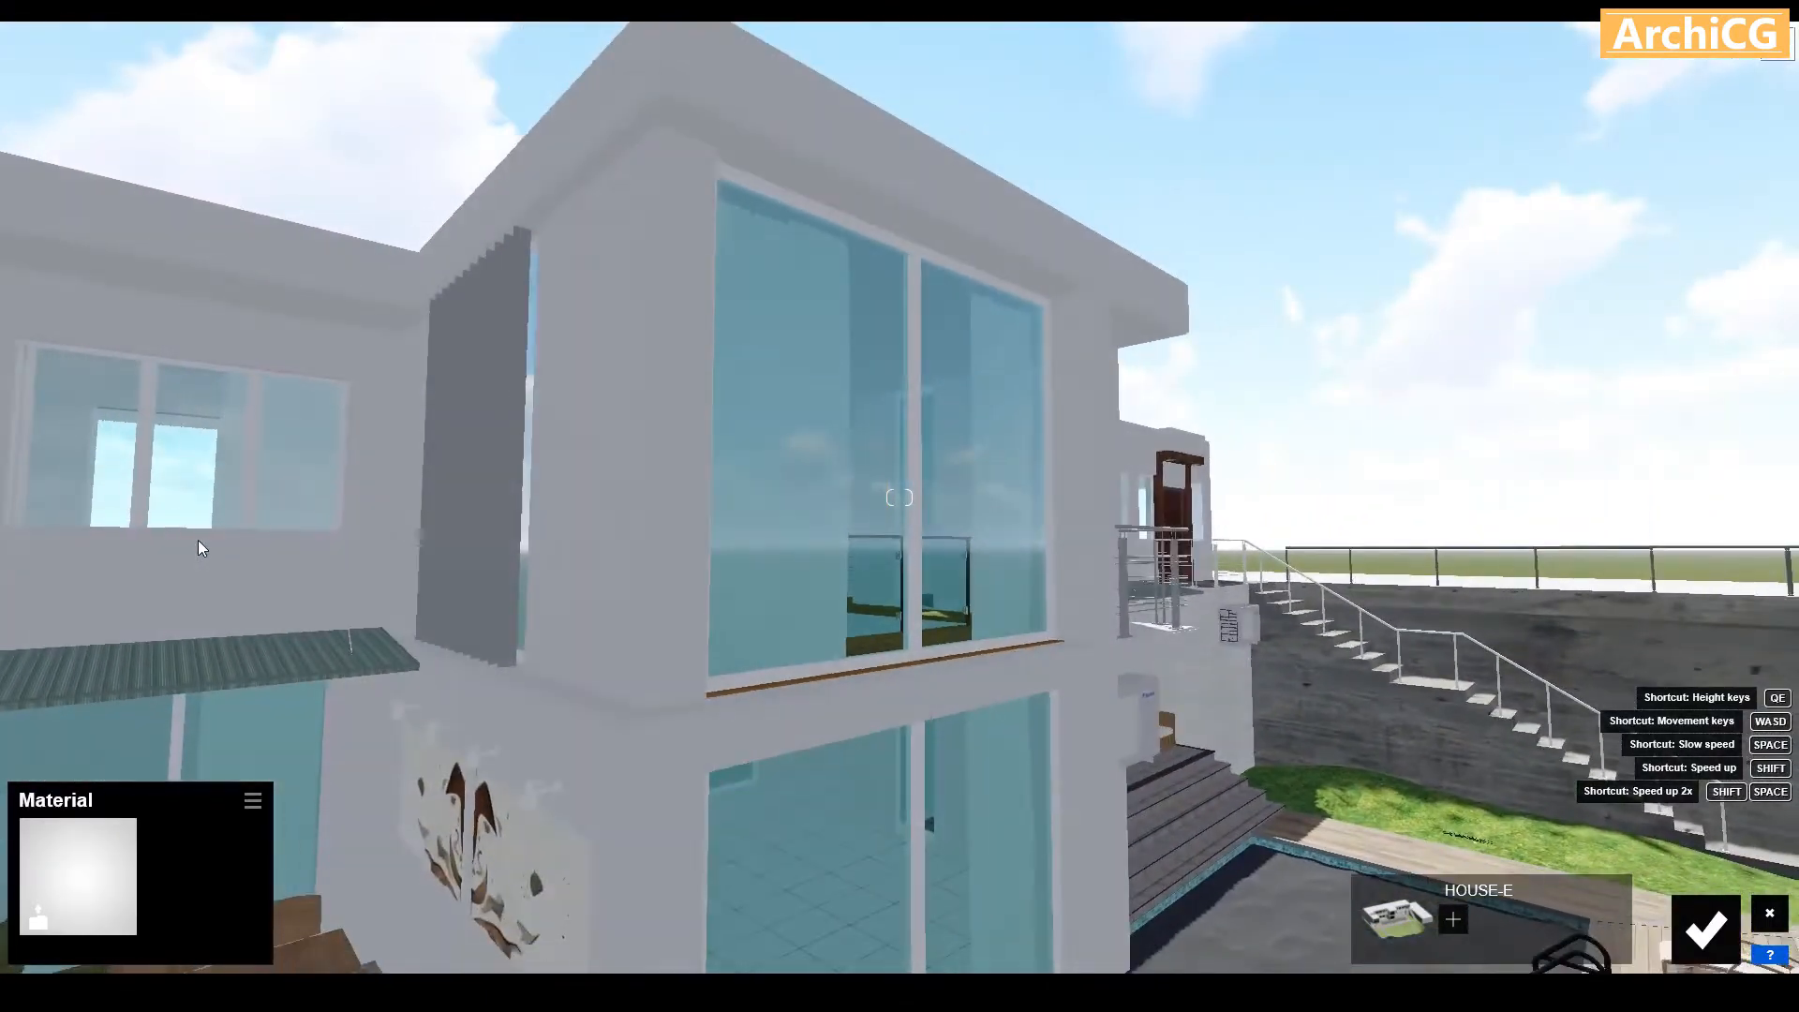
pyautogui.press('s')
pyautogui.press('d')
pyautogui.moveTo(163, 547); pyautogui.dragTo(159, 536, button='right')
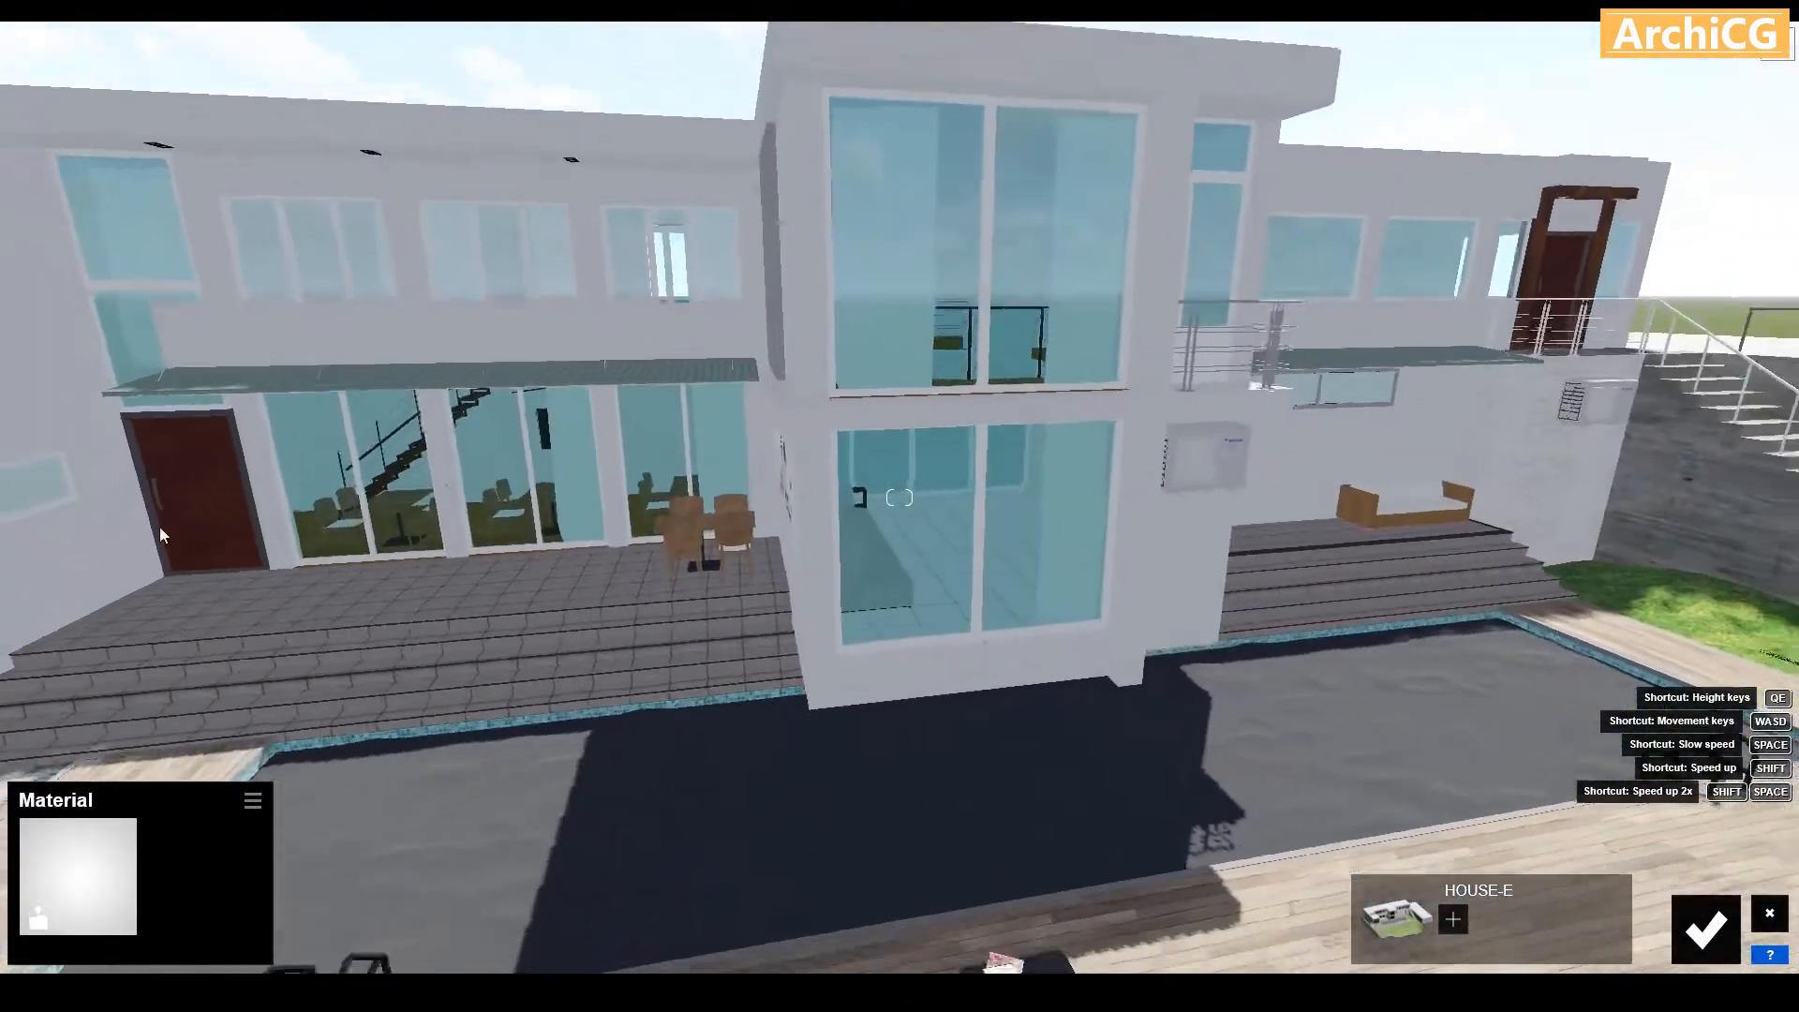
pyautogui.press('s')
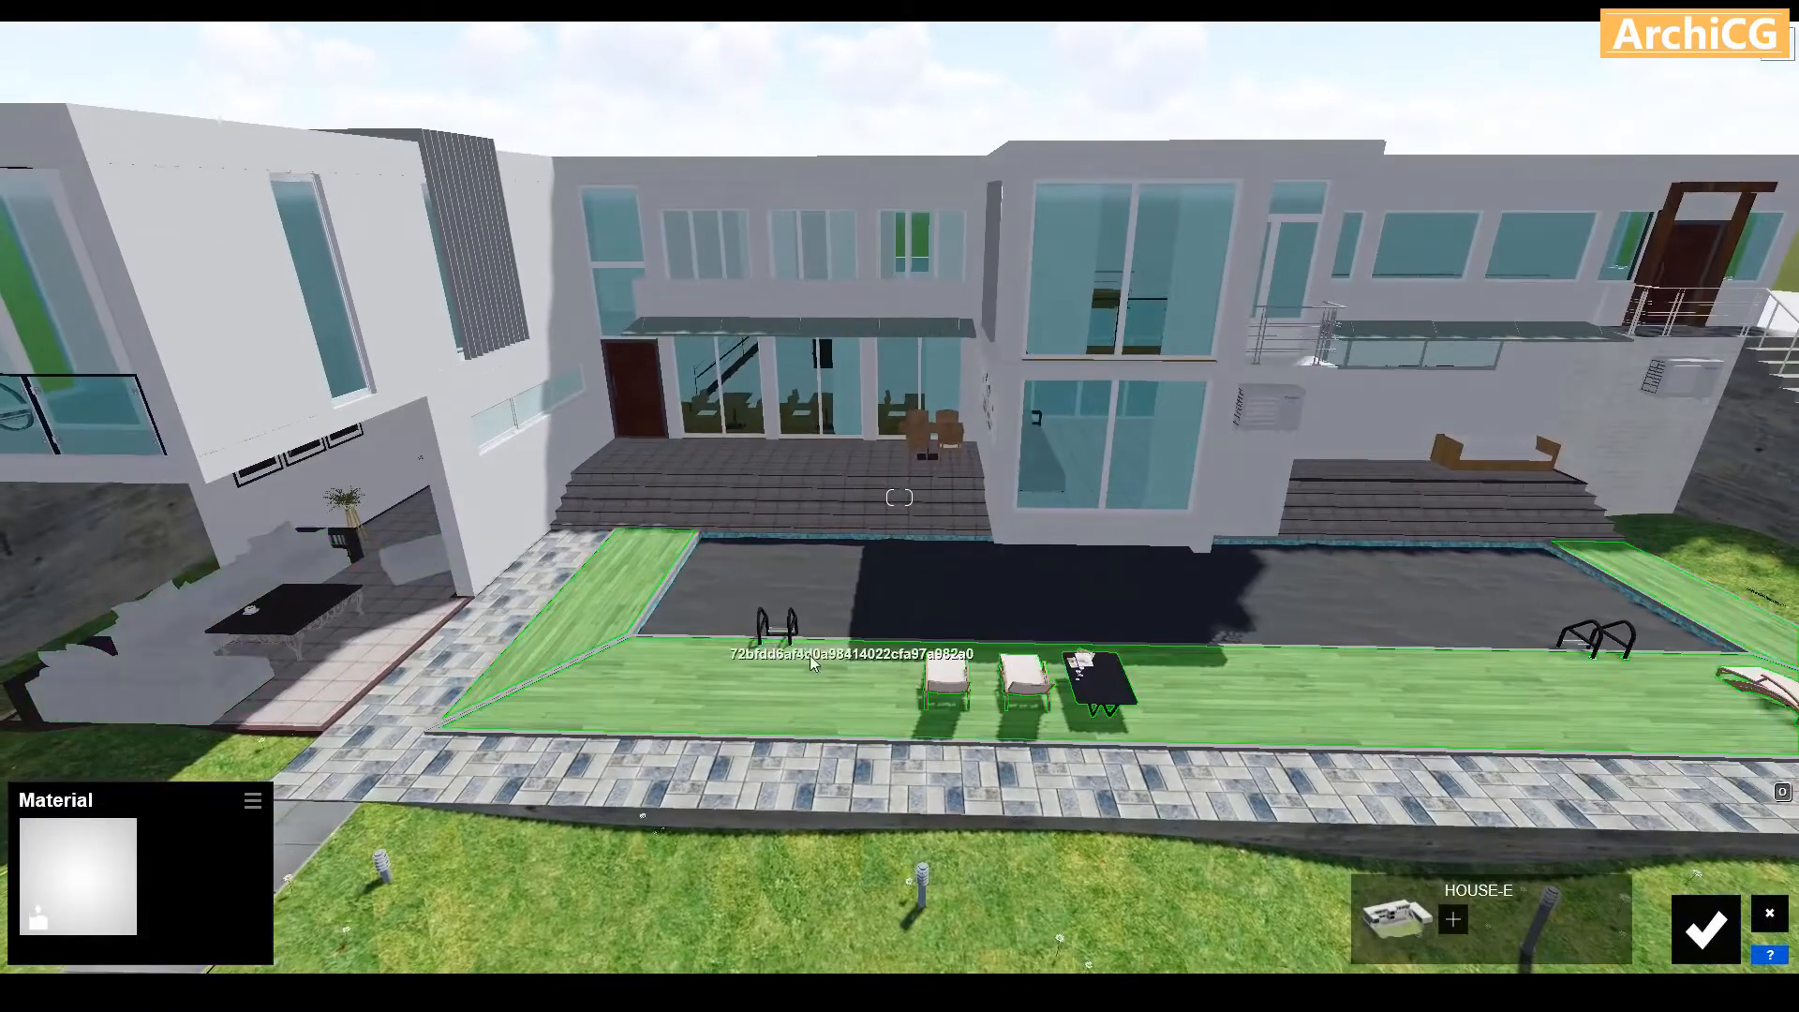
pyautogui.click(899, 604)
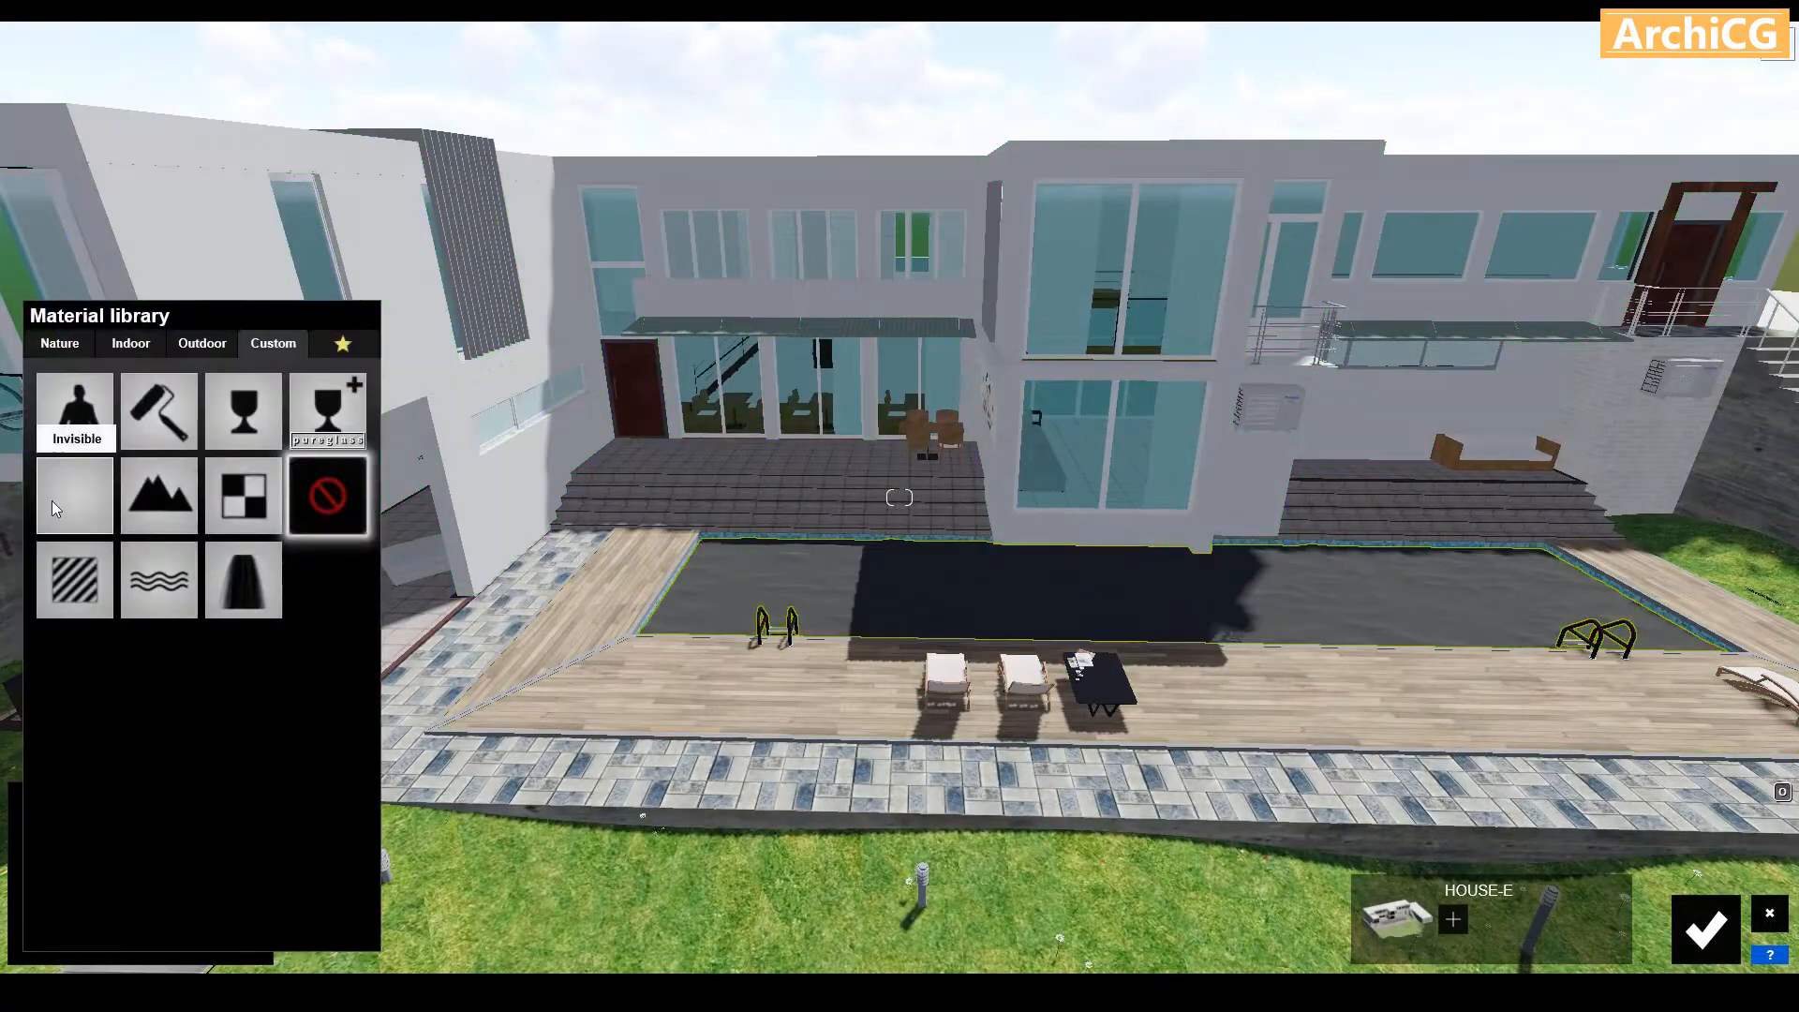
pyautogui.click(80, 511)
# Check the pool basin from above and save the material changes of the house model
pyautogui.press('w')
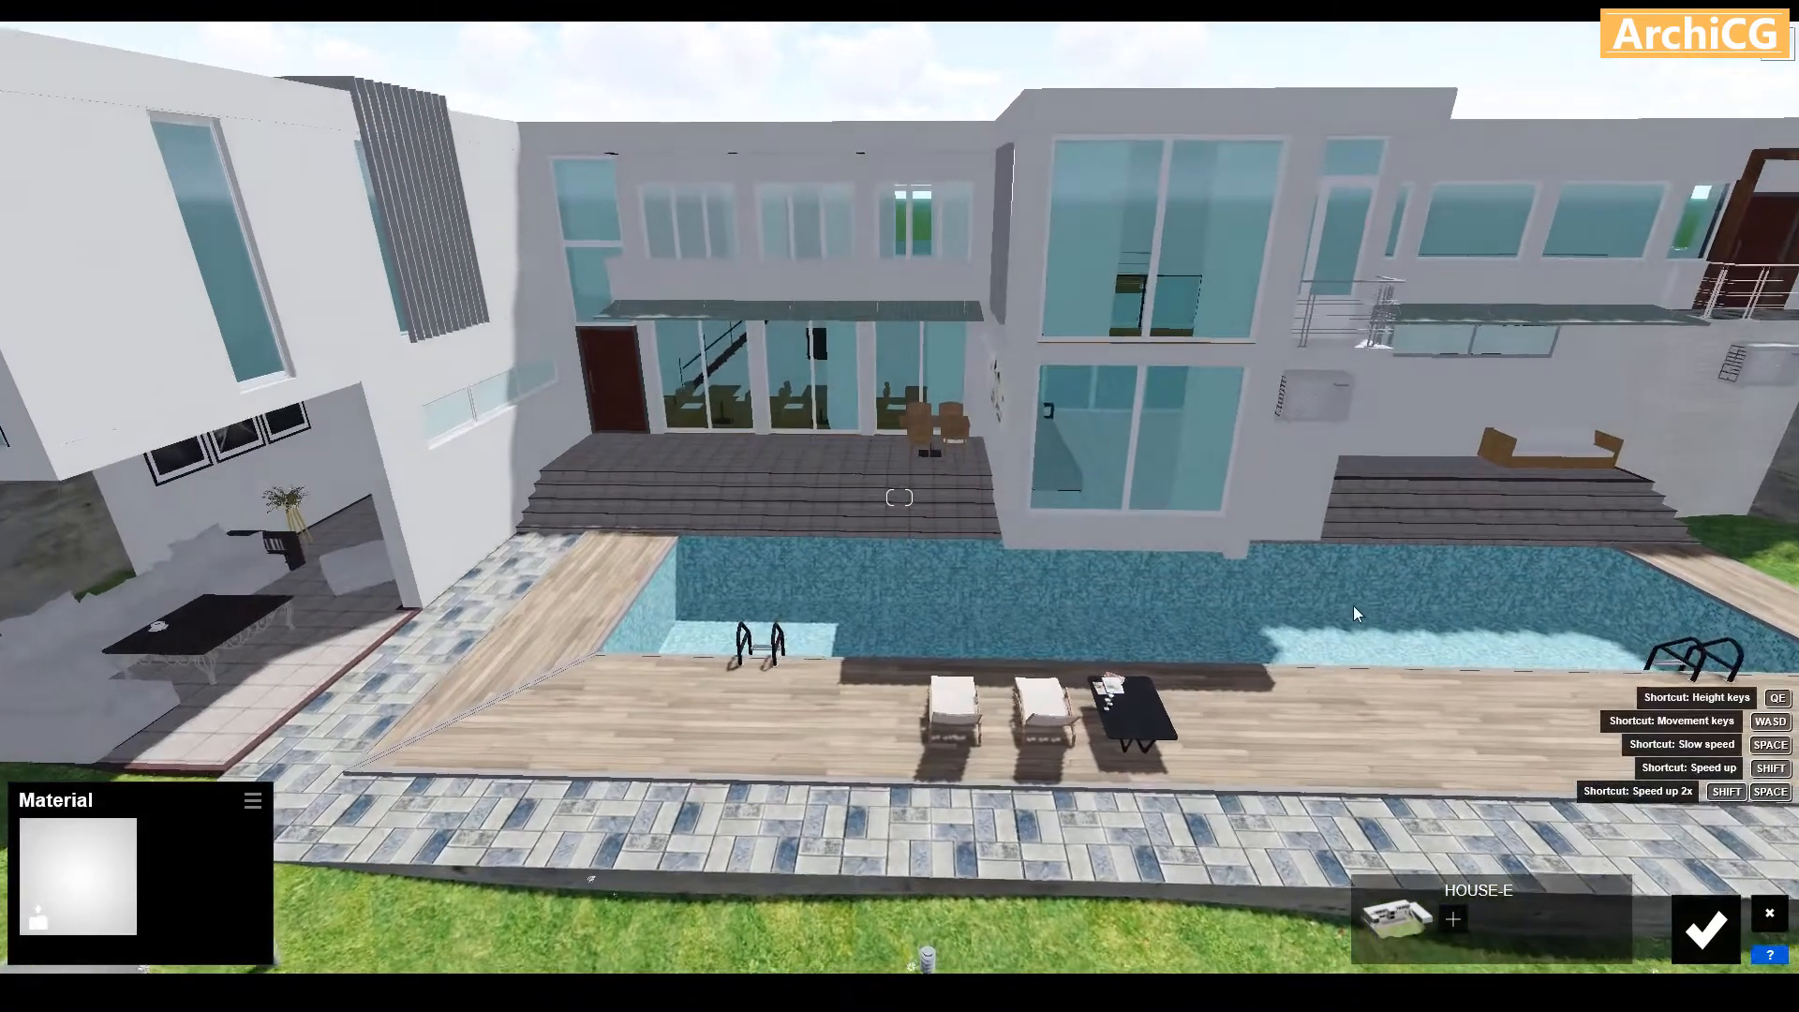
pyautogui.press('w')
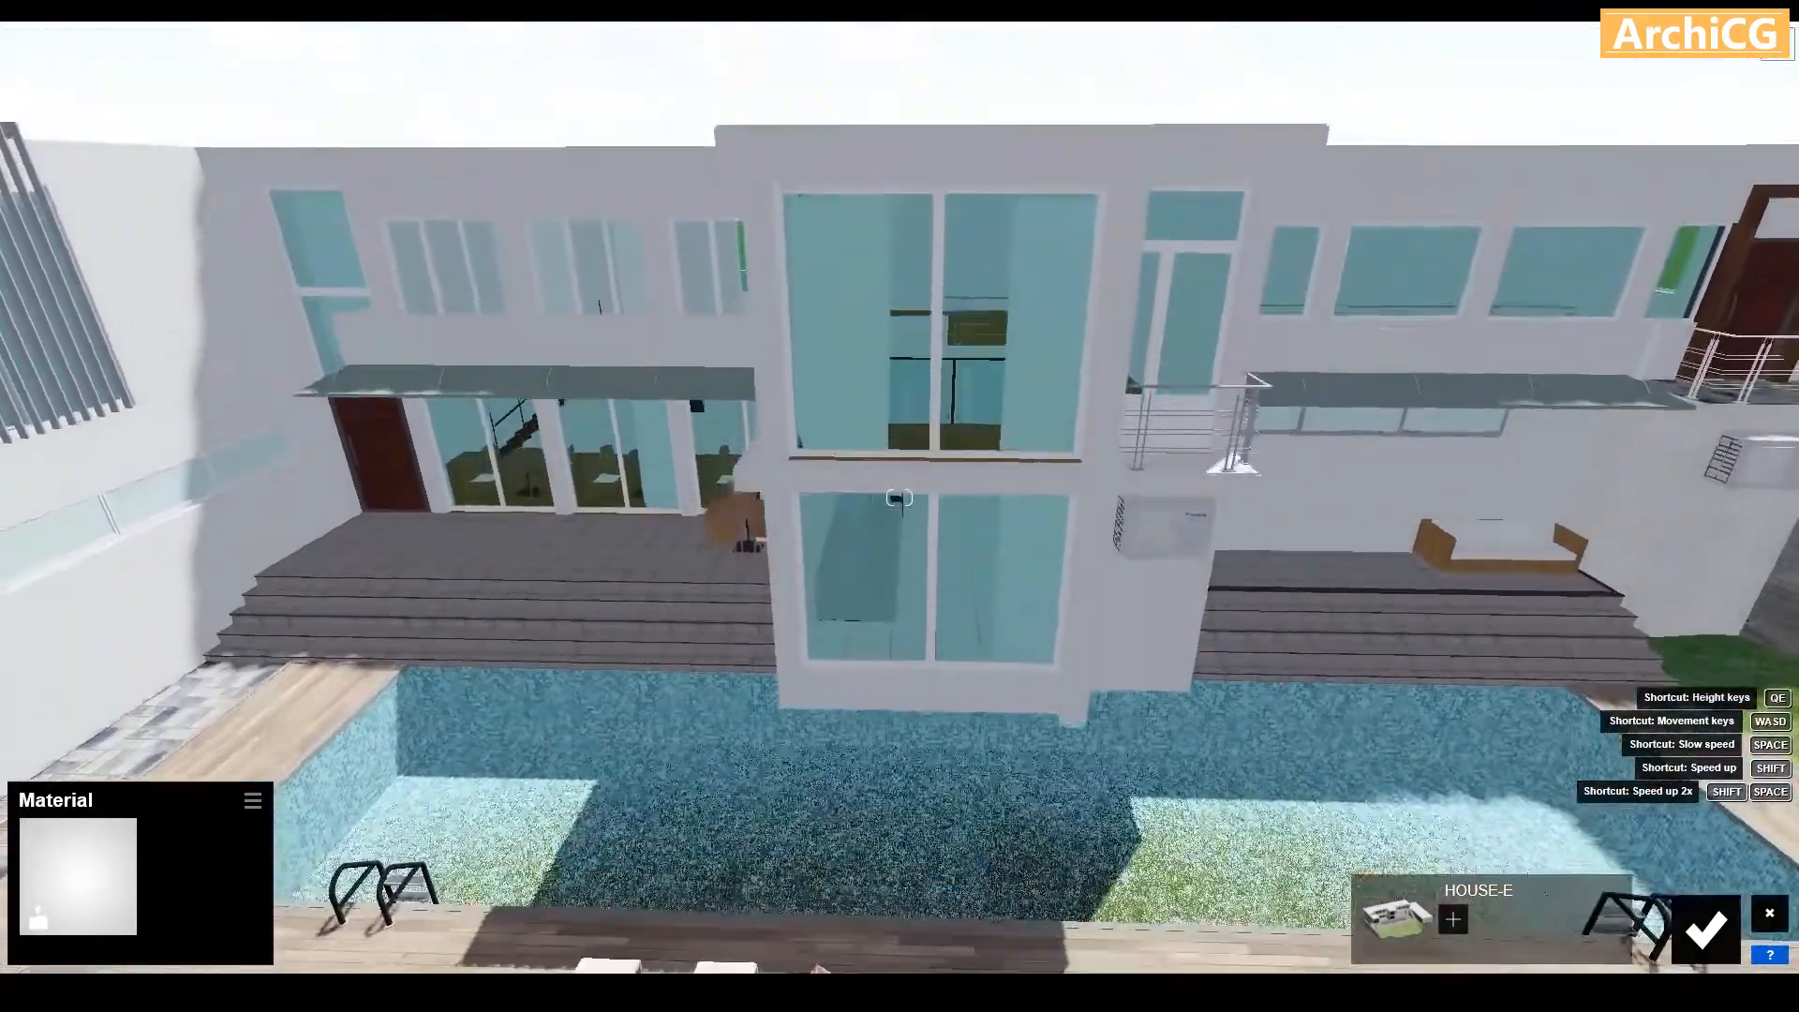
pyautogui.press('q')
pyautogui.moveTo(1334, 607); pyautogui.dragTo(1335, 717, button='right')
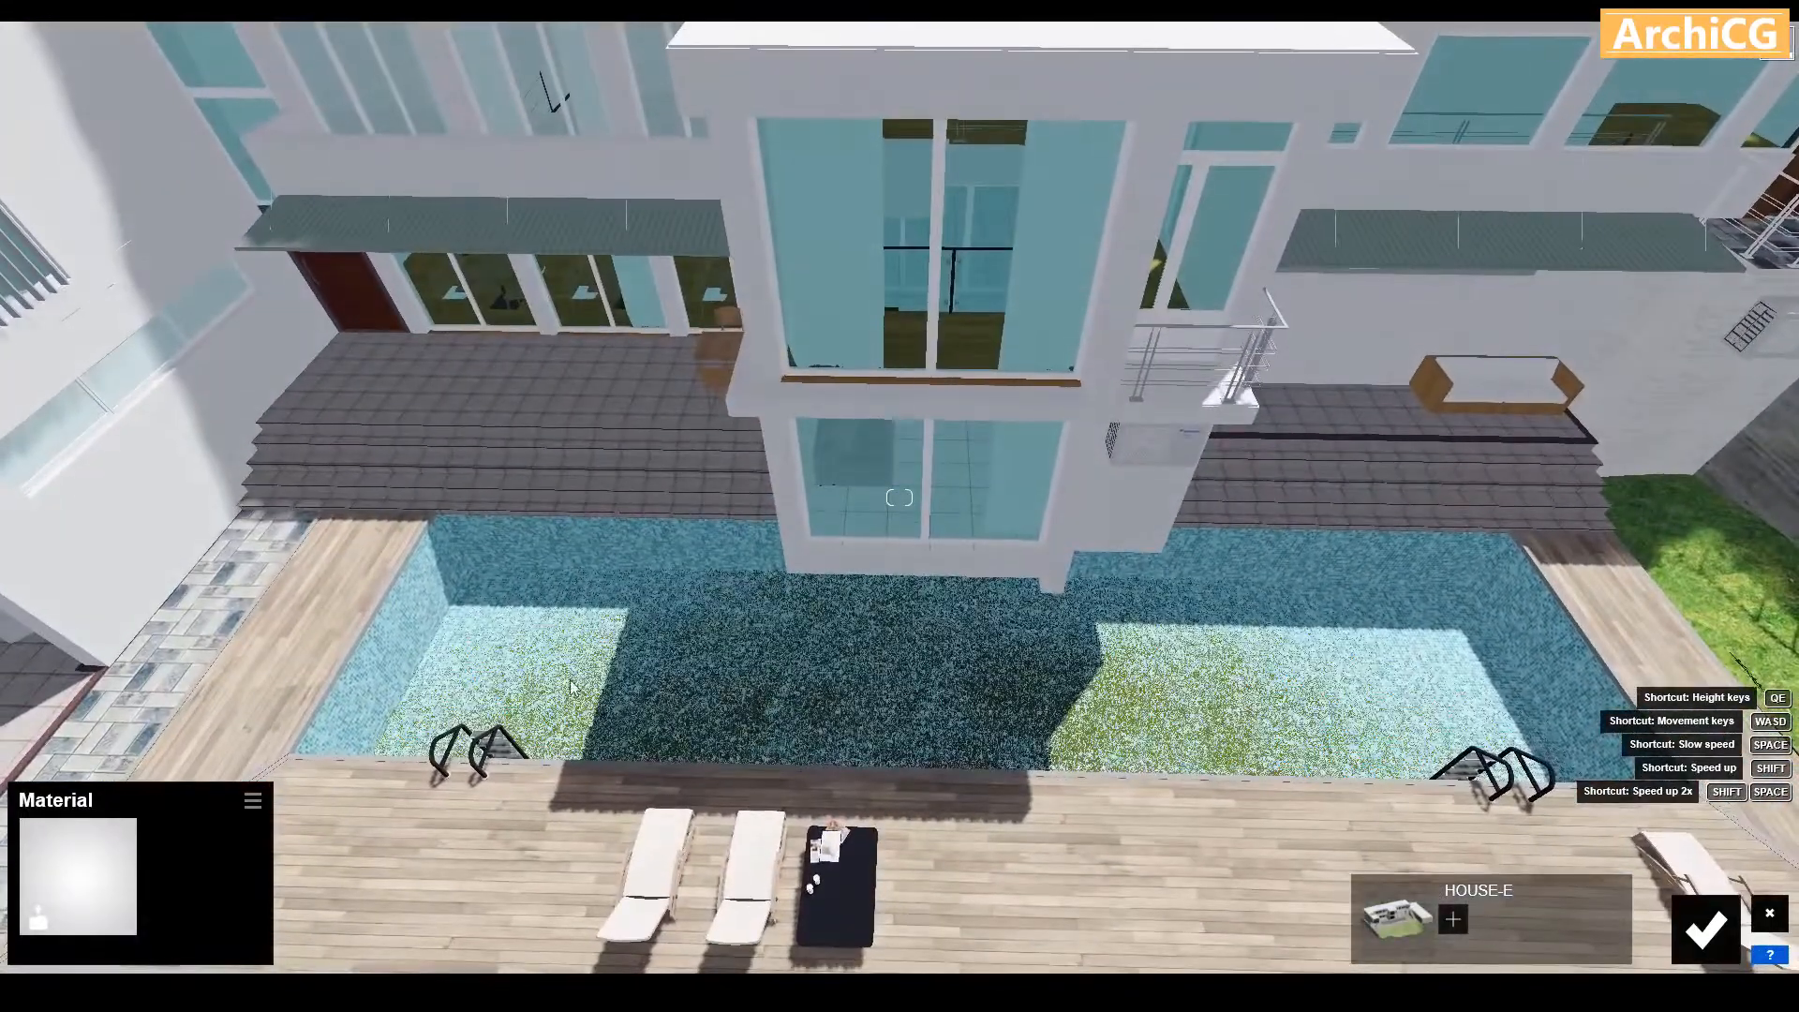
pyautogui.click(1730, 939)
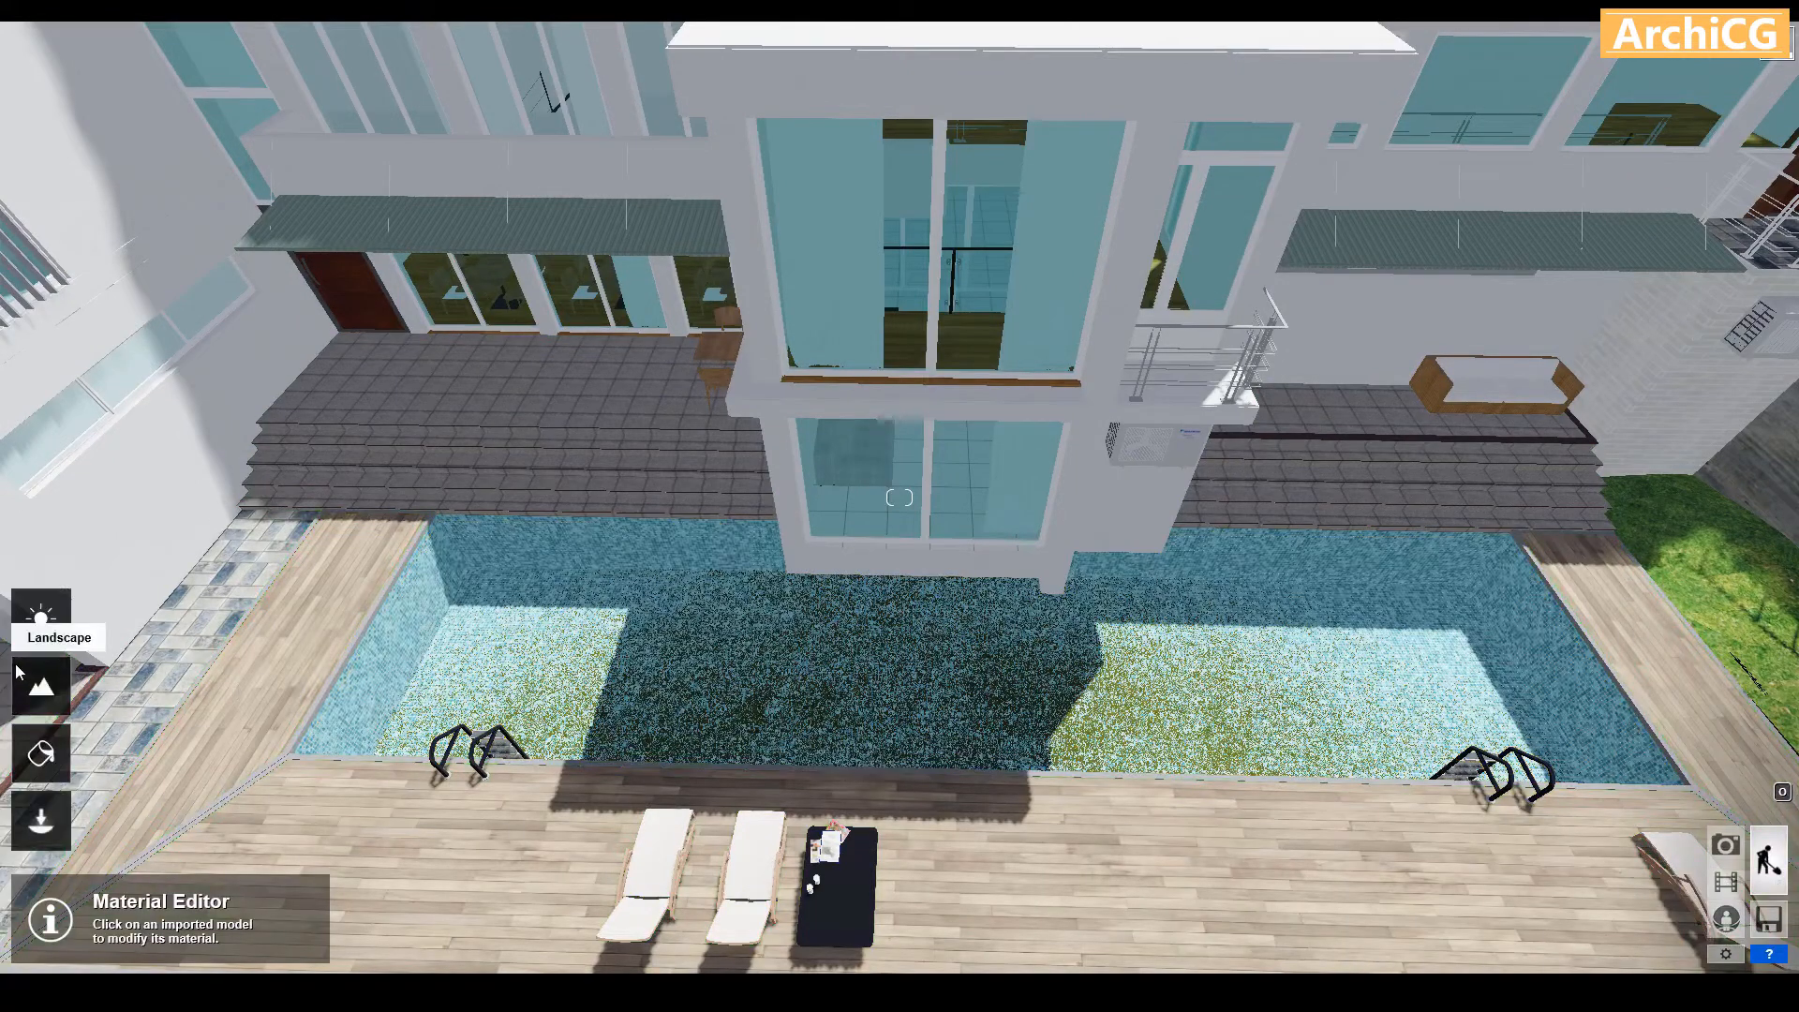
# Cover the swimming pool basin with a stretched landscape water surface and adjust its height to just below the pool edge
pyautogui.click(46, 686)
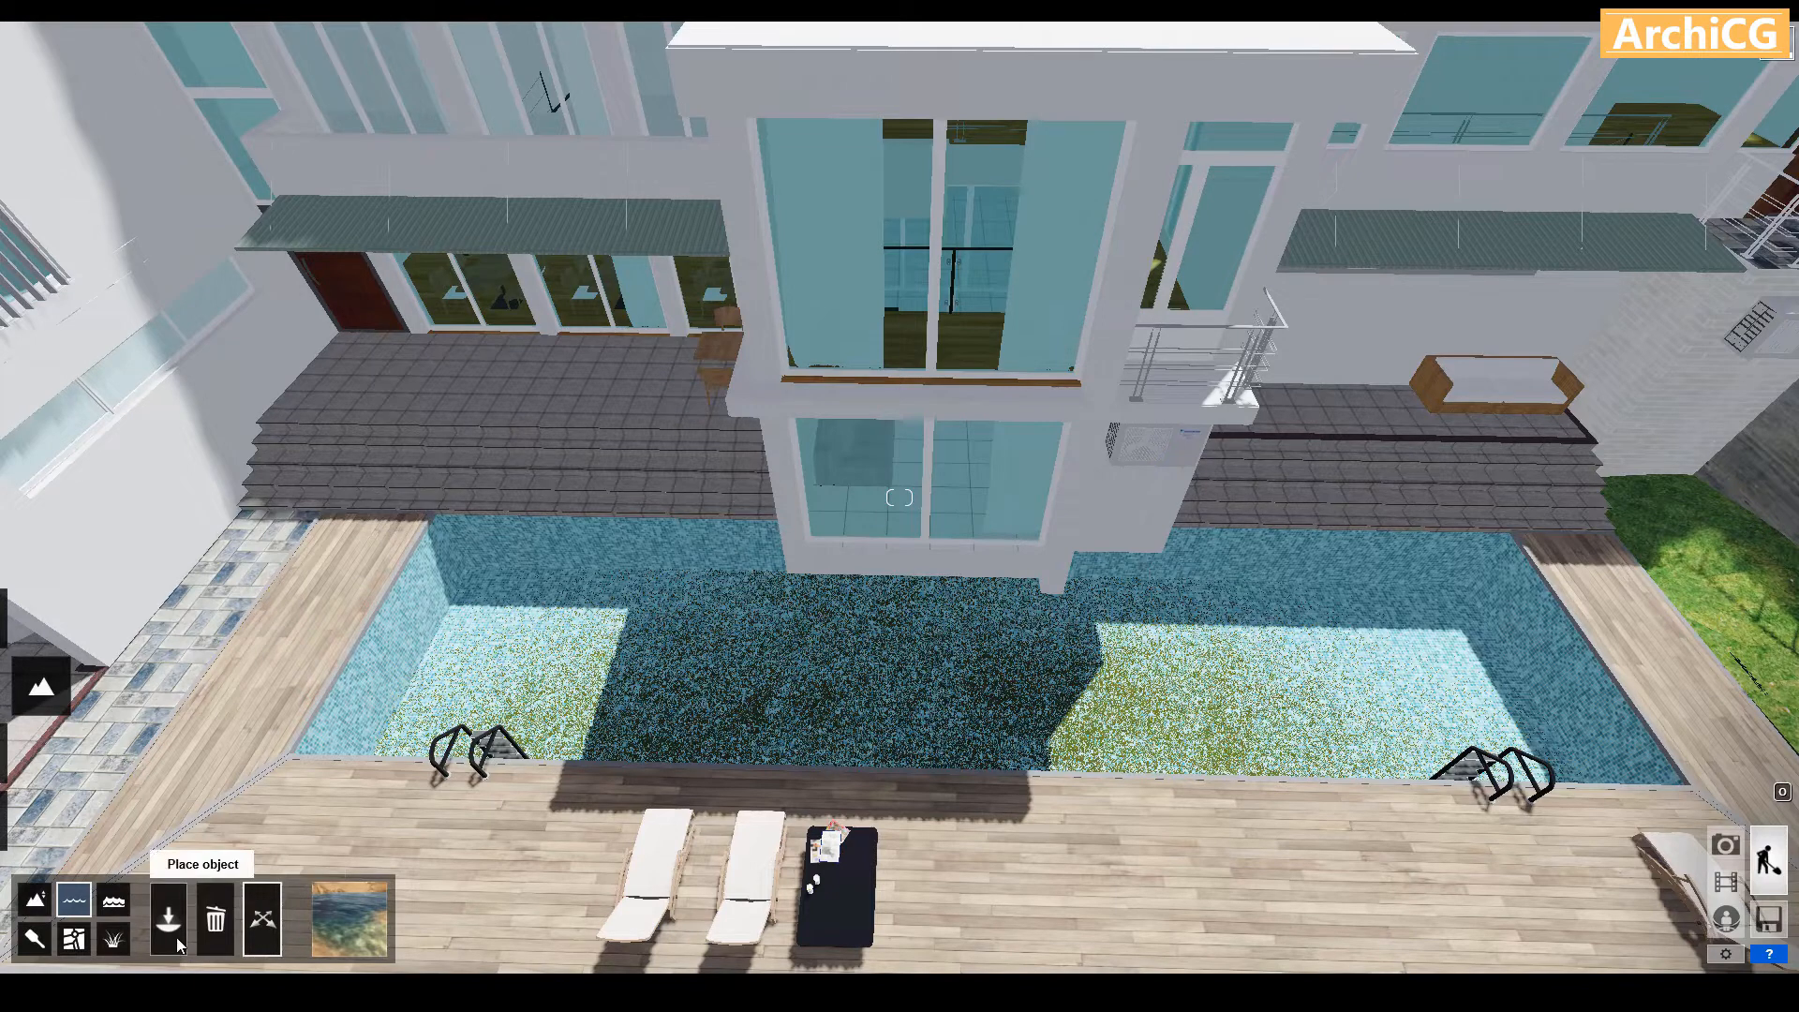
pyautogui.moveTo(399, 492); pyautogui.dragTo(1725, 811)
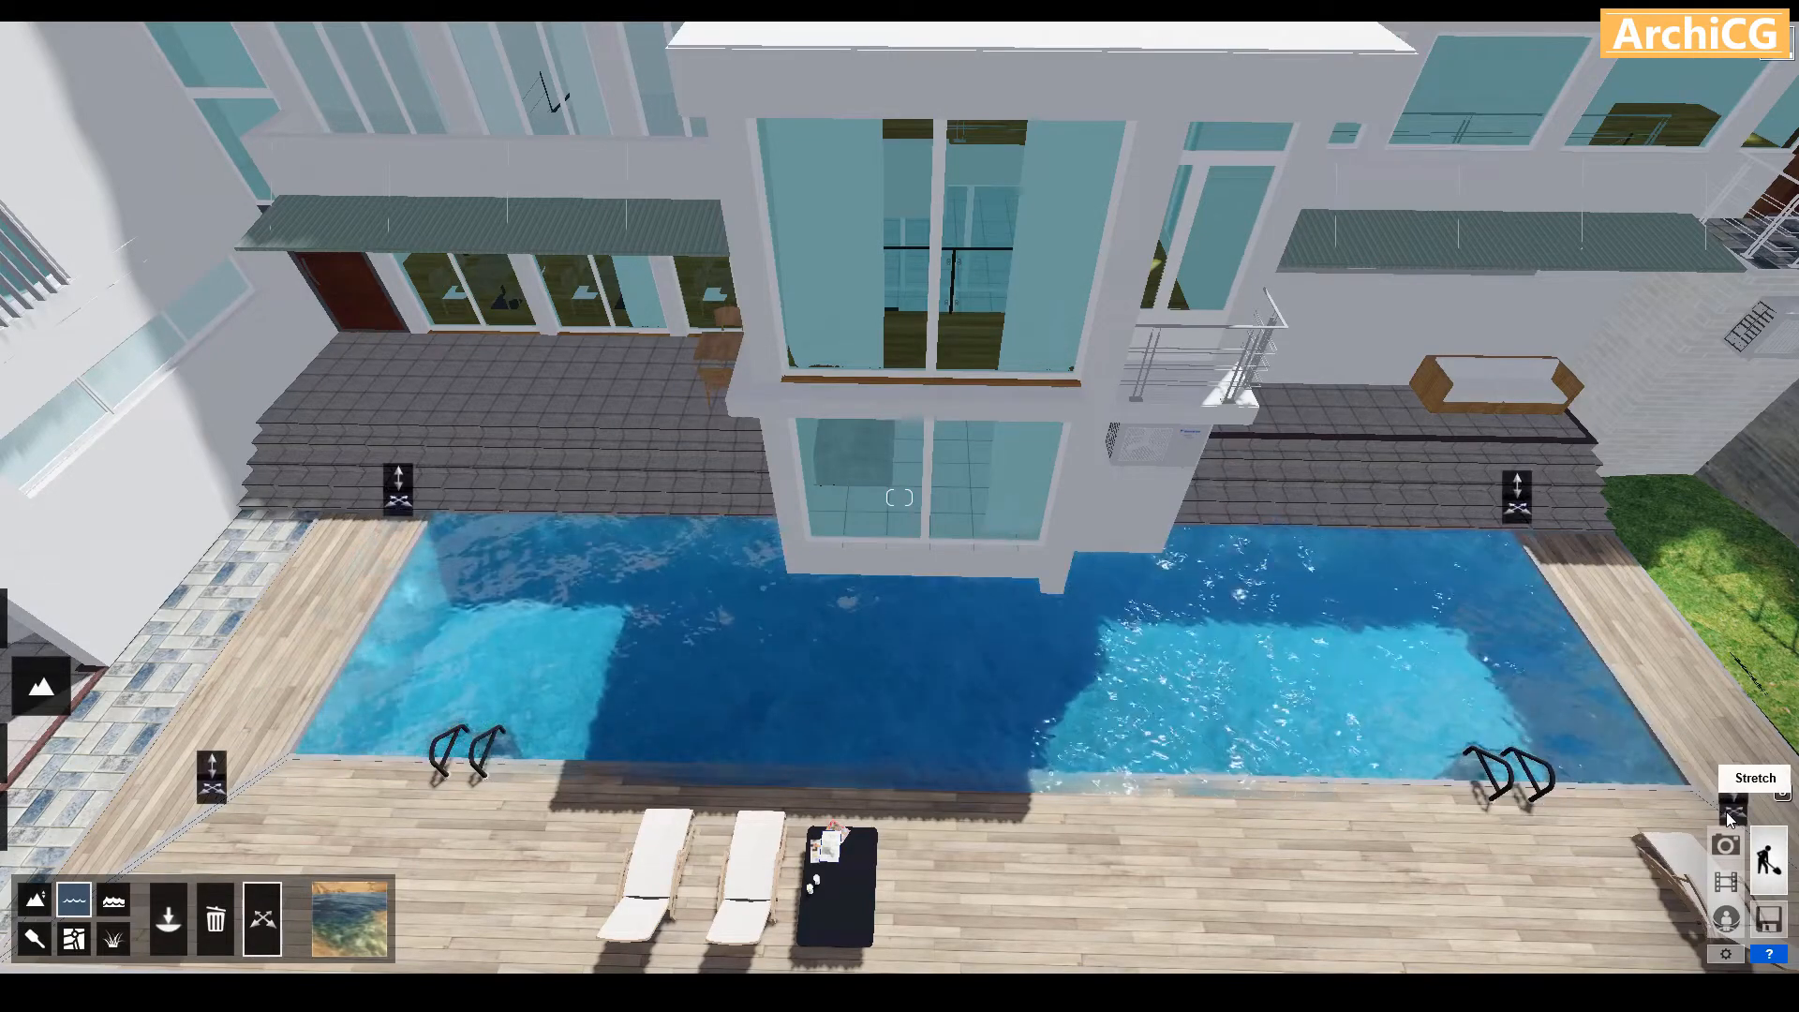
pyautogui.moveTo(1612, 738); pyautogui.dragTo(1387, 853, button='right')
pyautogui.press('w')
pyautogui.press('d')
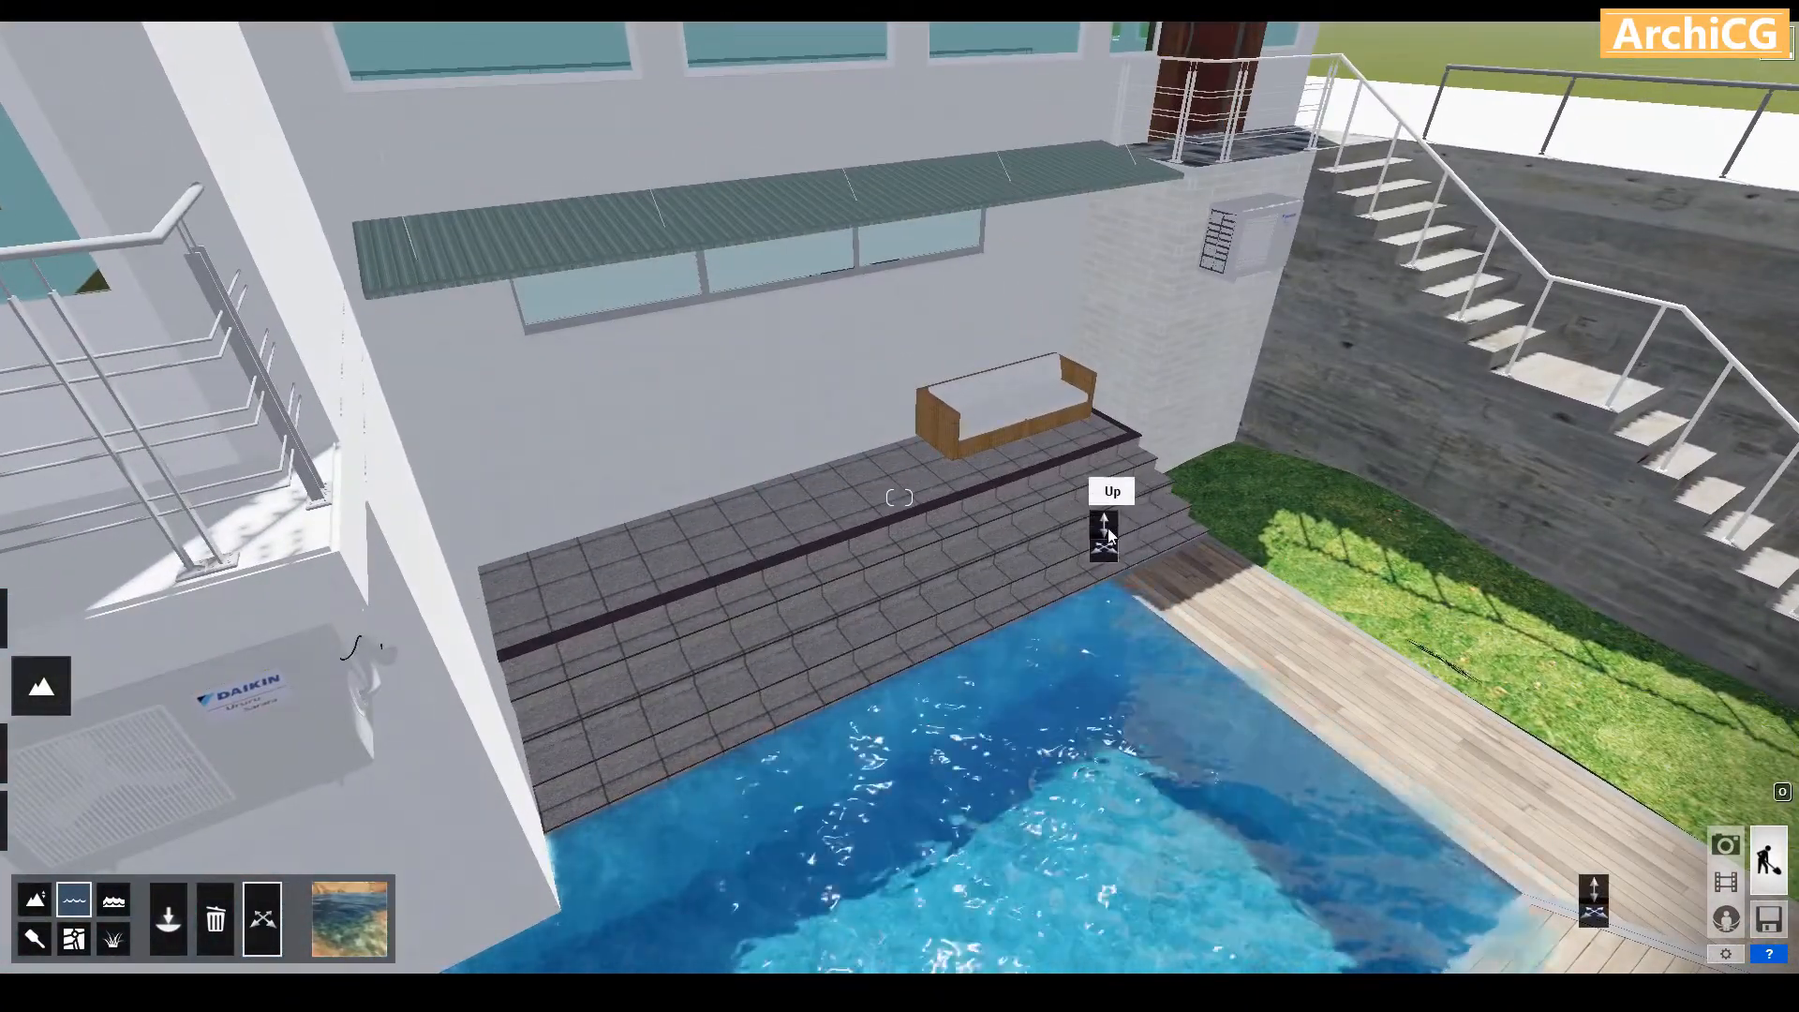
pyautogui.moveTo(1107, 524); pyautogui.dragTo(1108, 534)
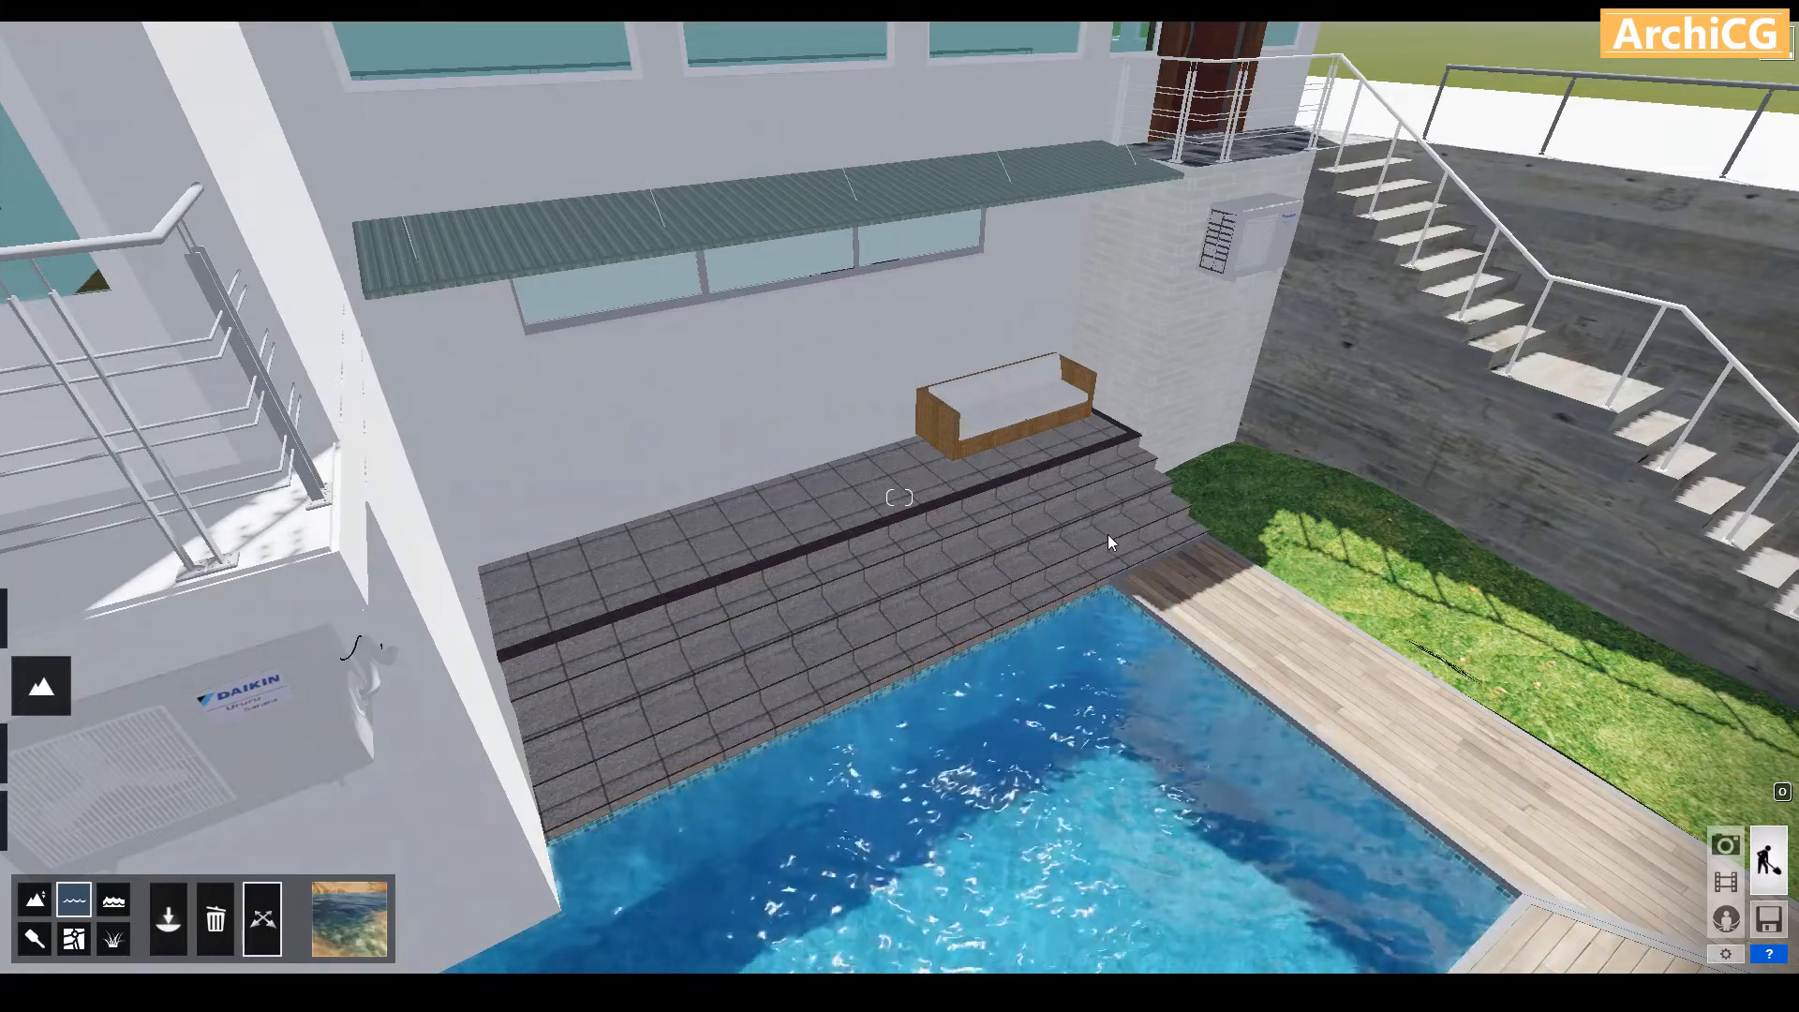
pyautogui.moveTo(1108, 534); pyautogui.dragTo(1107, 536)
# Examine the filled pool and the whole front of the house from farther away
pyautogui.press('s')
pyautogui.press('s')
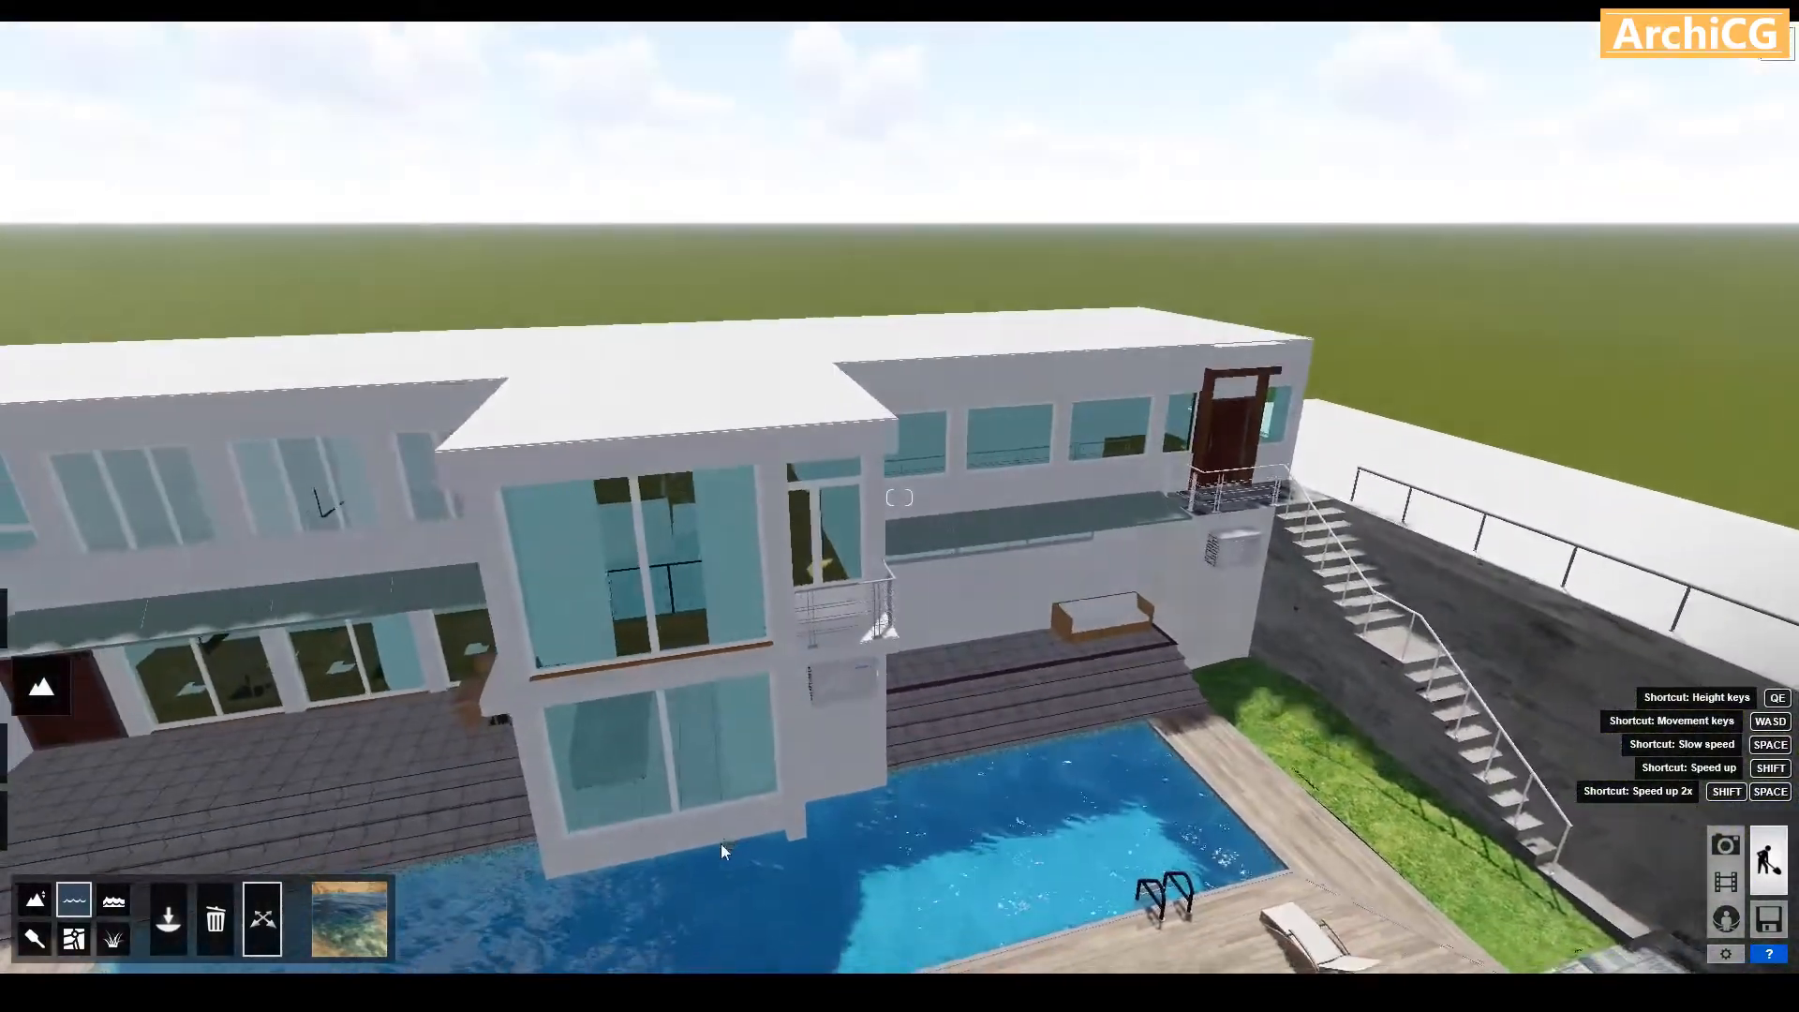
pyautogui.press('s')
pyautogui.moveTo(721, 843); pyautogui.dragTo(720, 843, button='right')
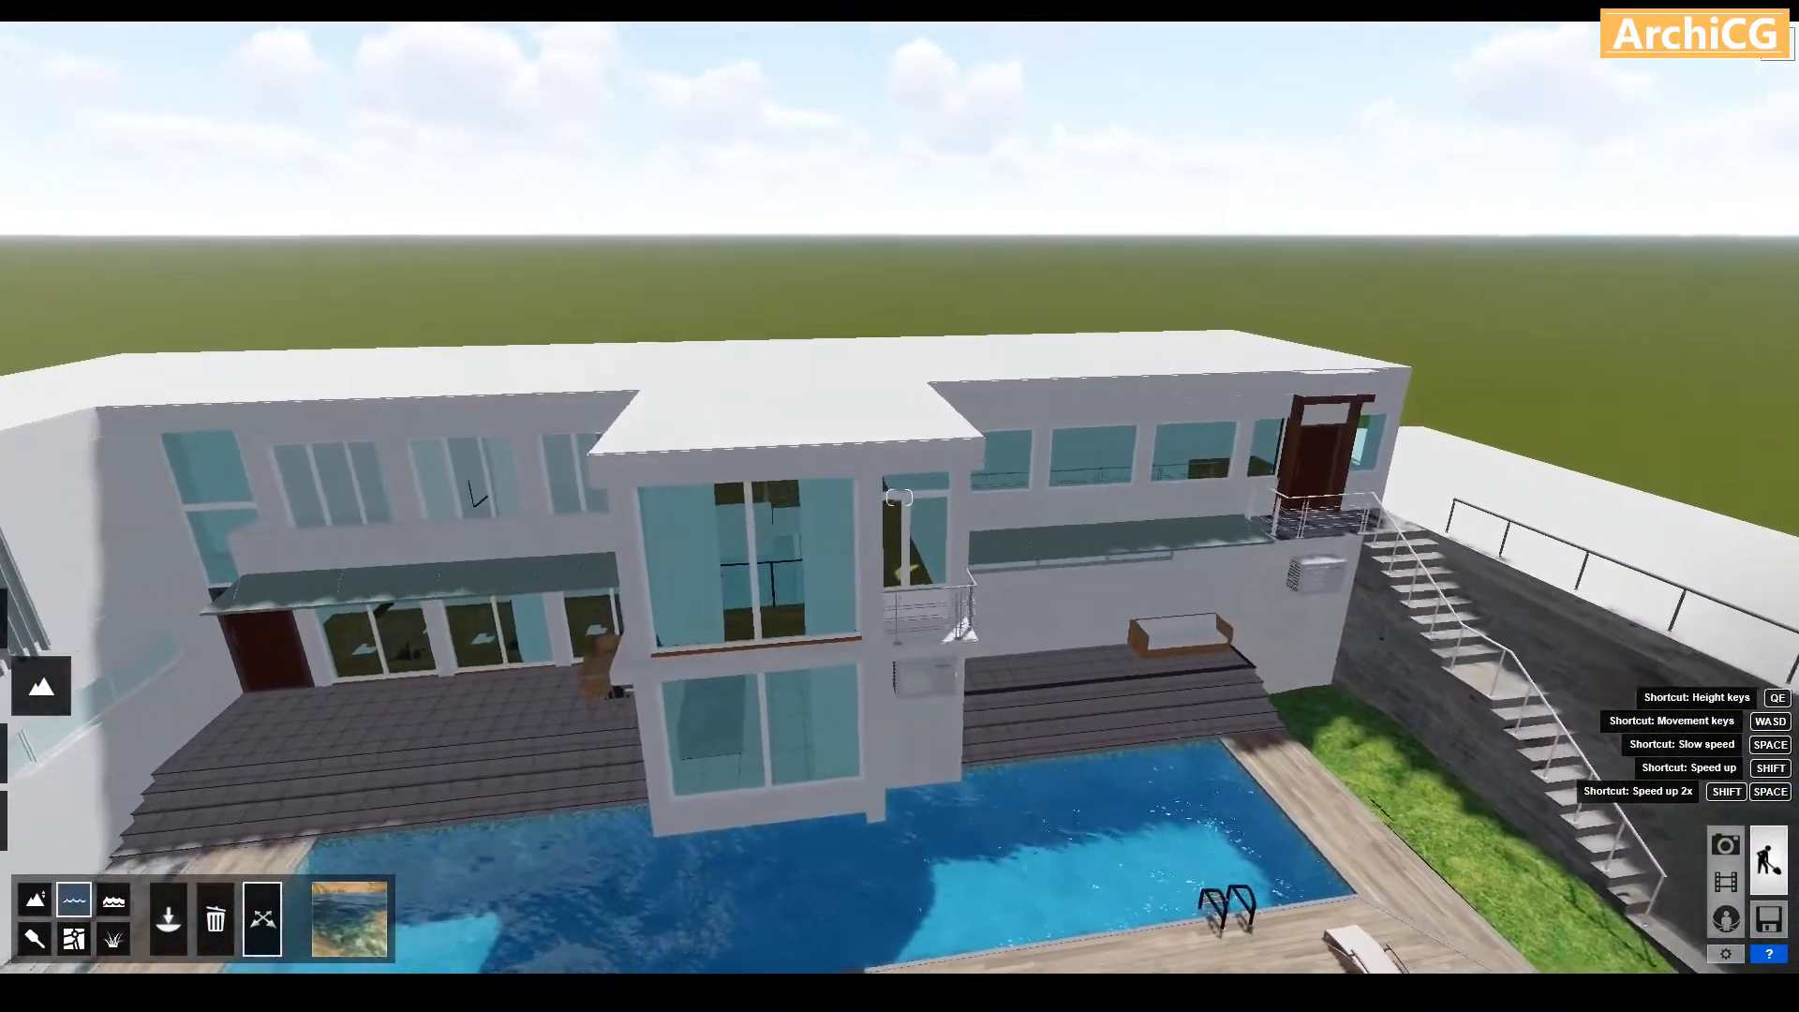
pyautogui.press('s')
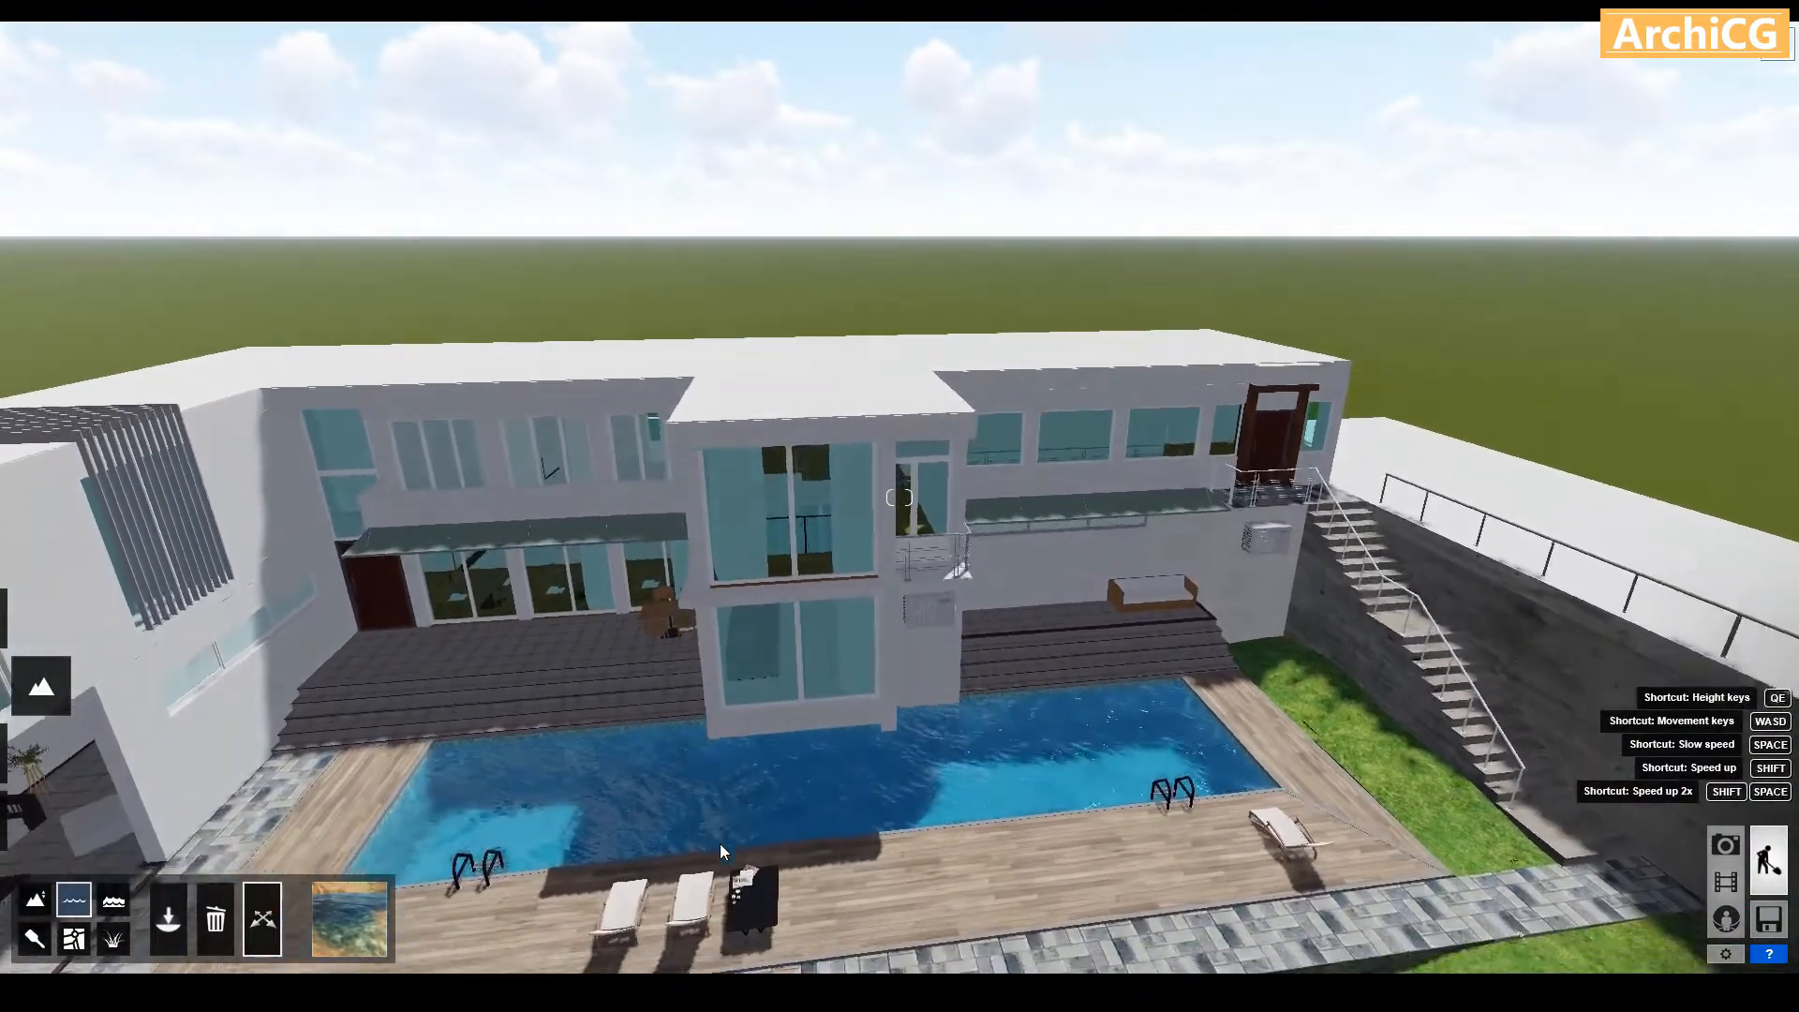
pyautogui.press('e')
pyautogui.moveTo(720, 843); pyautogui.dragTo(407, 757, button='right')
pyautogui.press('a')
pyautogui.press('a')
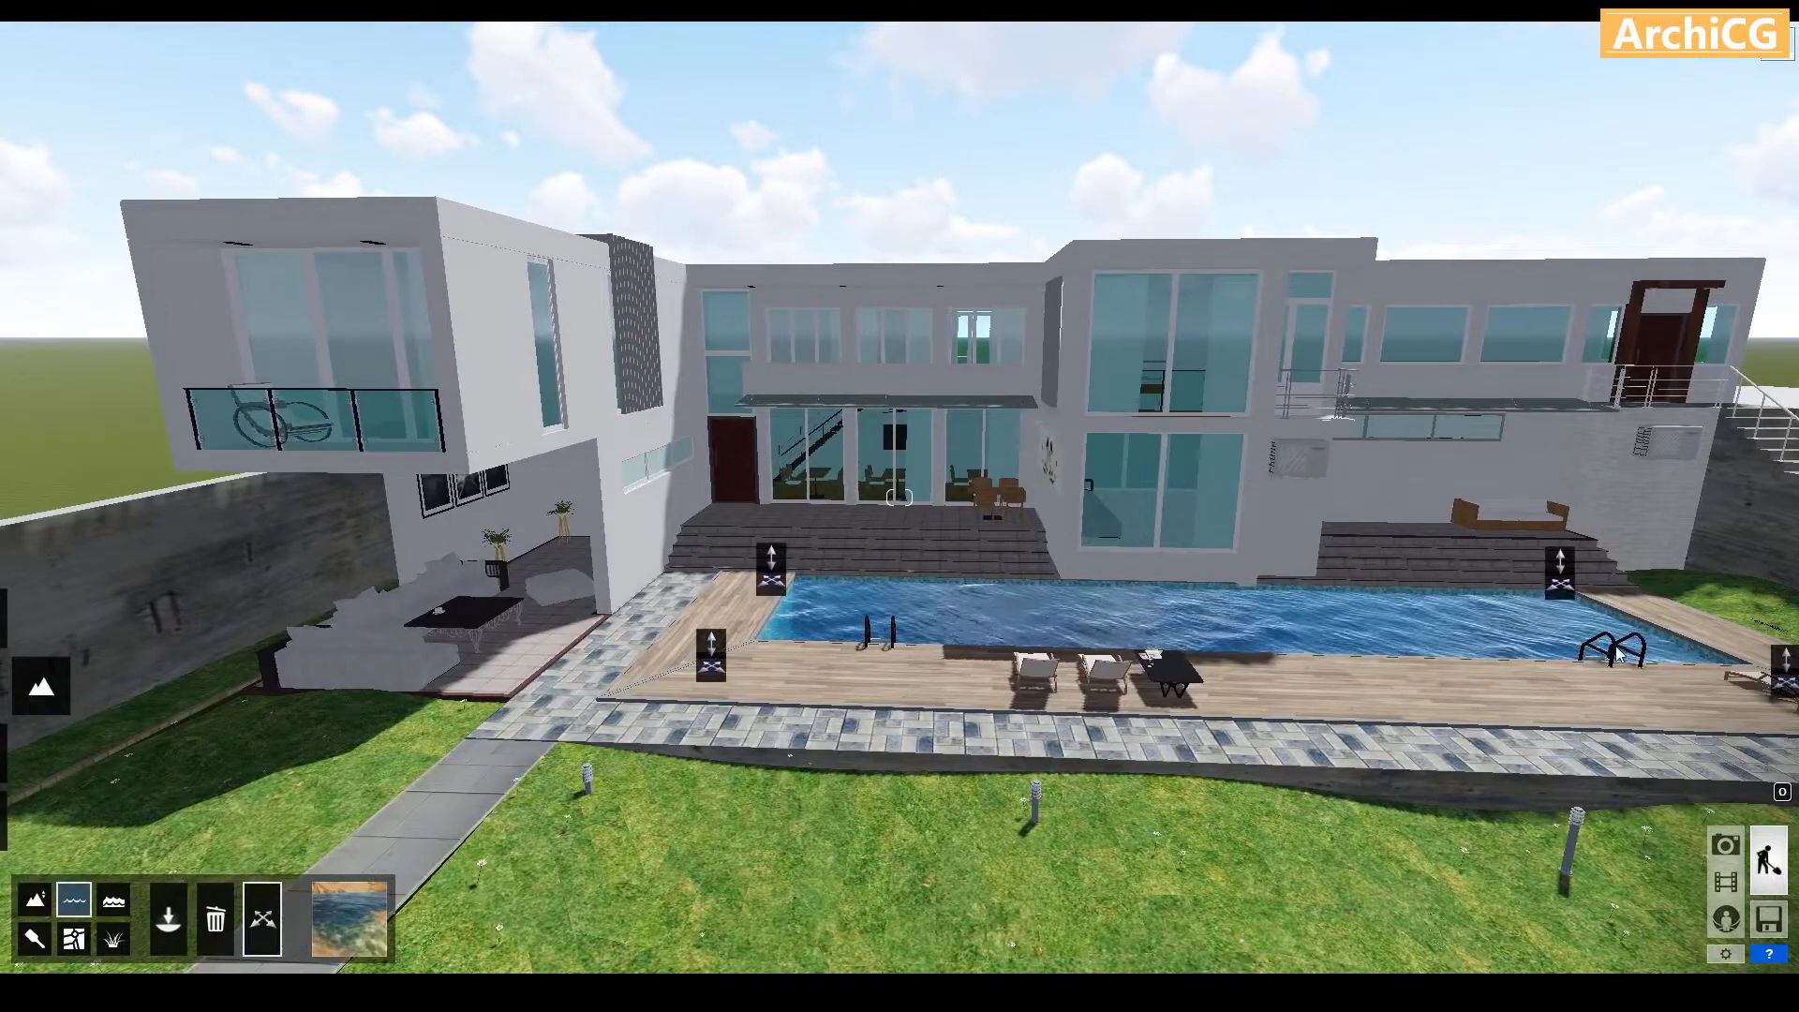
# Assign a metal material from the second page of the indoor Metal library to the swimming pool ladders
pyautogui.click(40, 752)
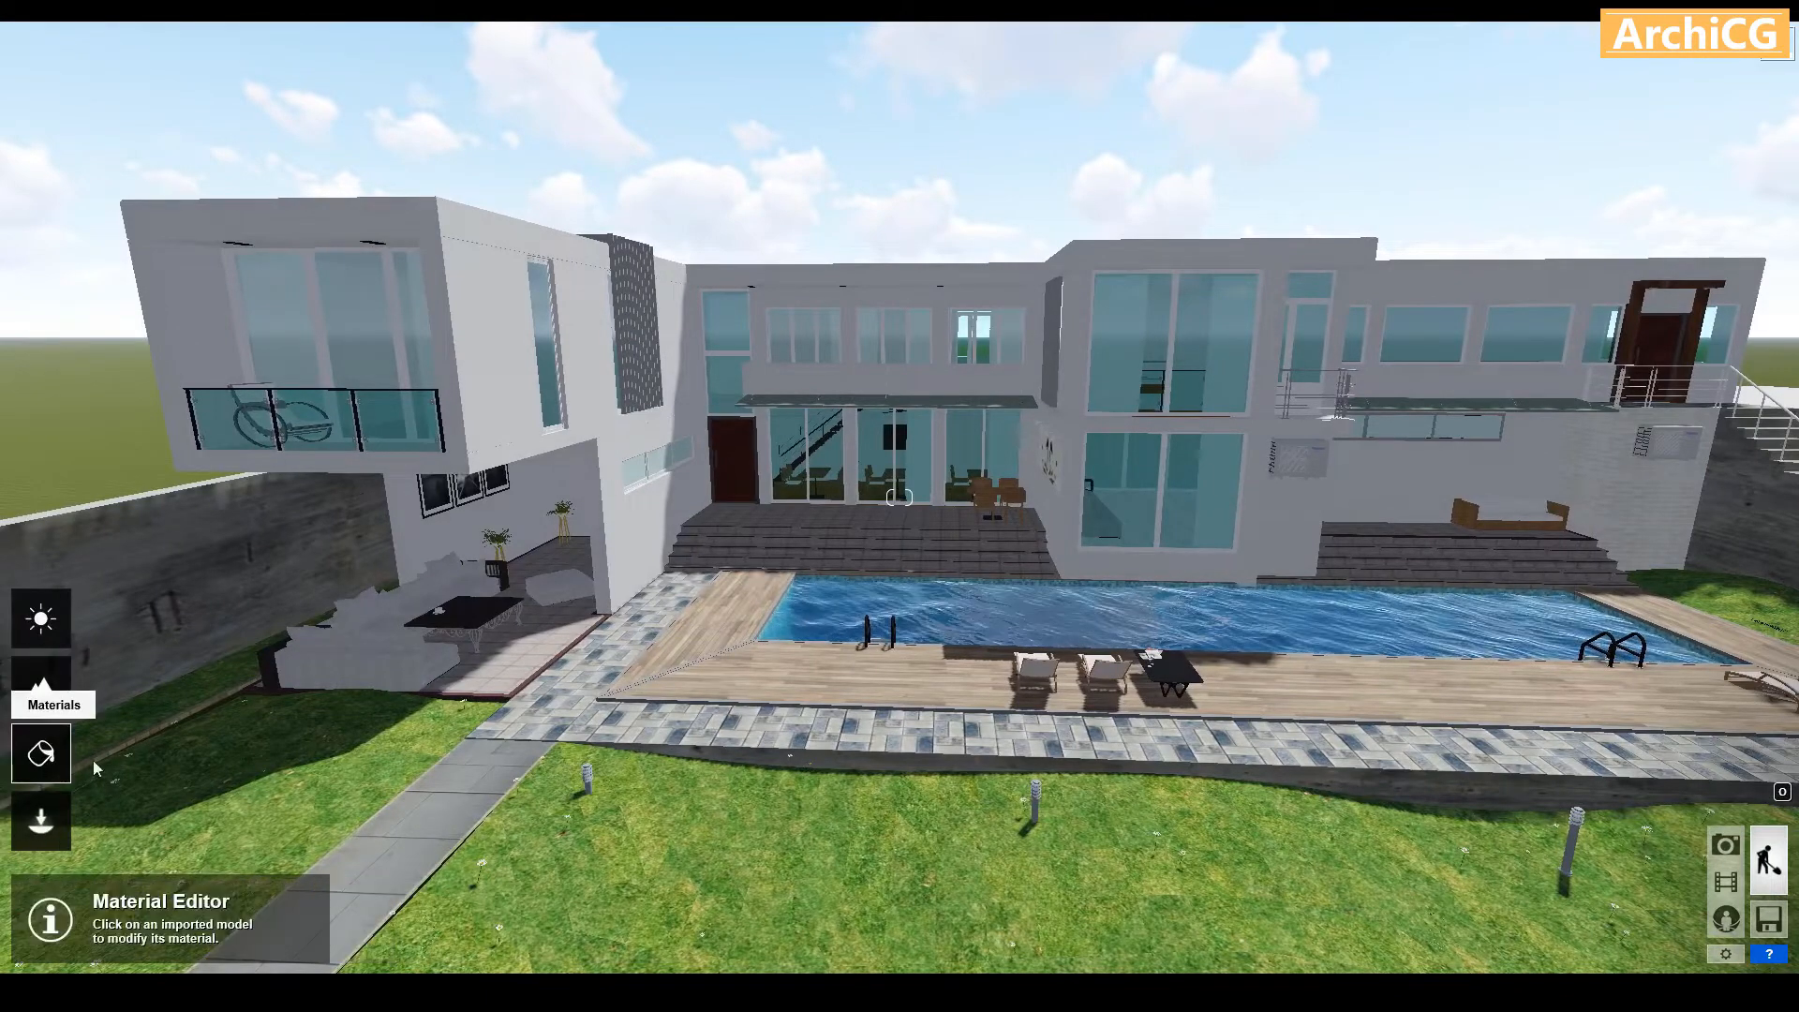
pyautogui.click(1599, 643)
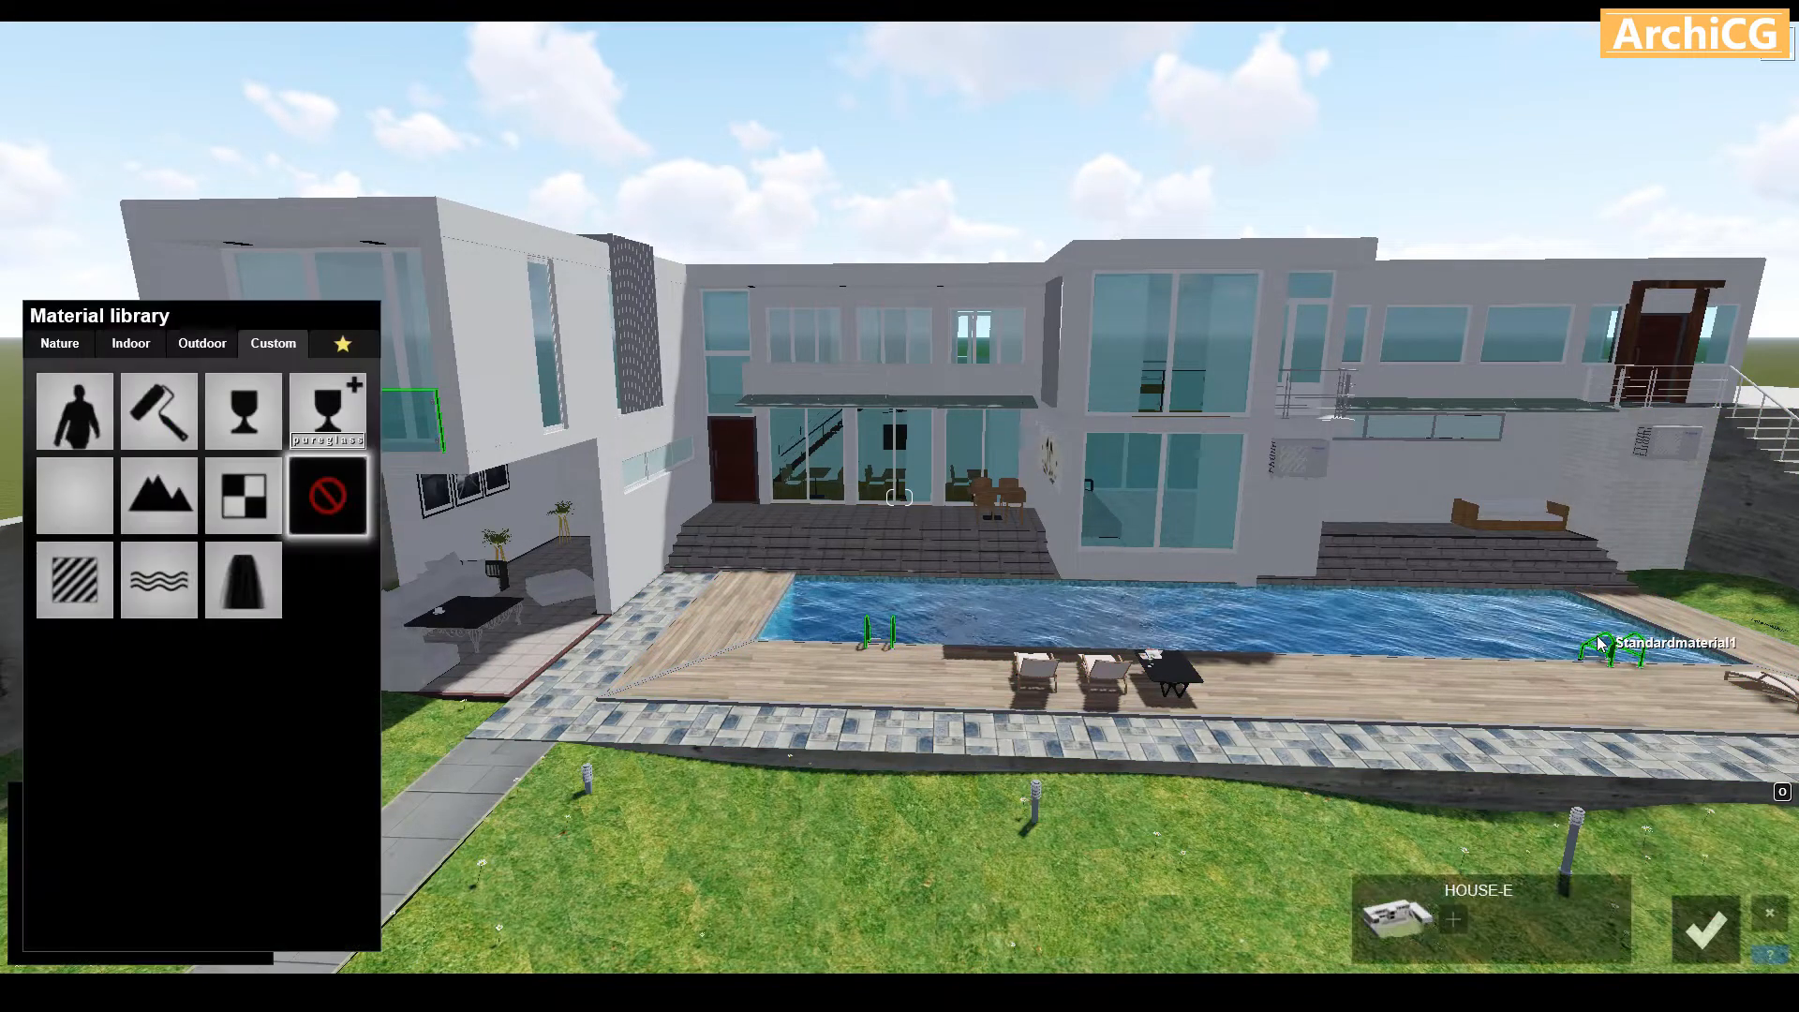
pyautogui.click(130, 343)
pyautogui.click(267, 401)
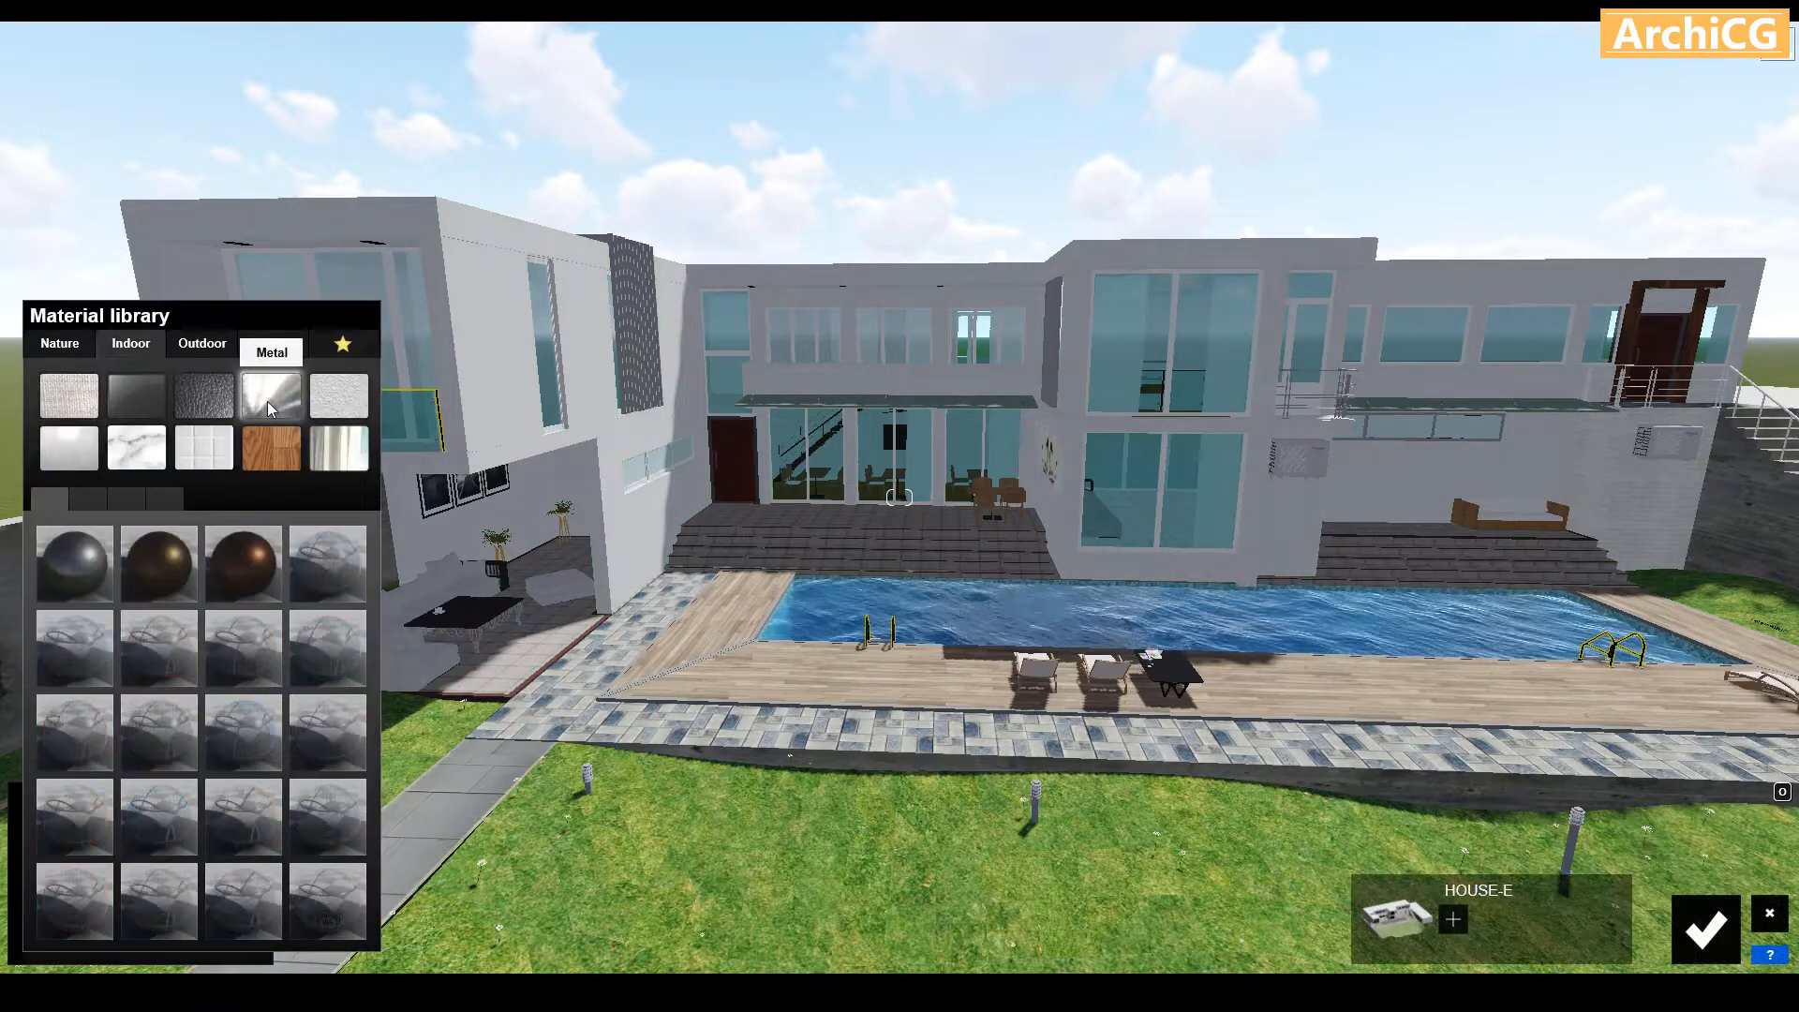
pyautogui.click(86, 498)
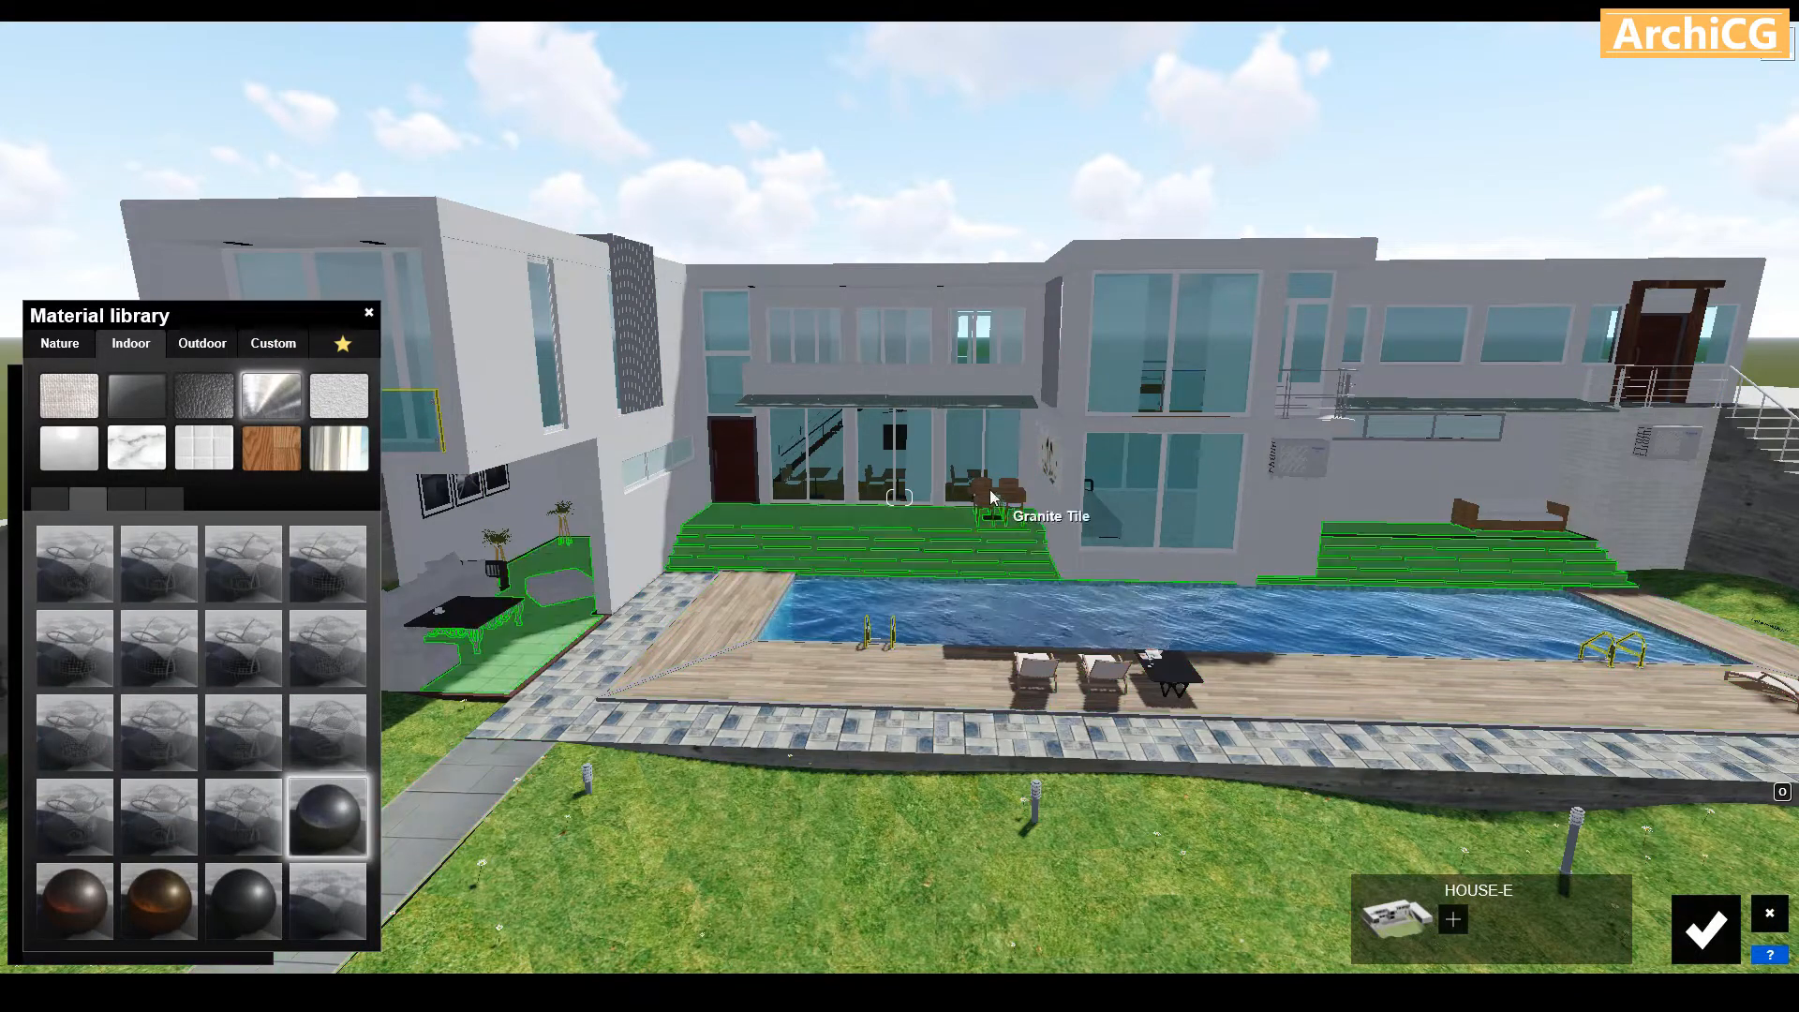
# Assign an outdoor Architectural Glass material to the corrugated glass canopies above the ground-floor terraces
pyautogui.click(986, 402)
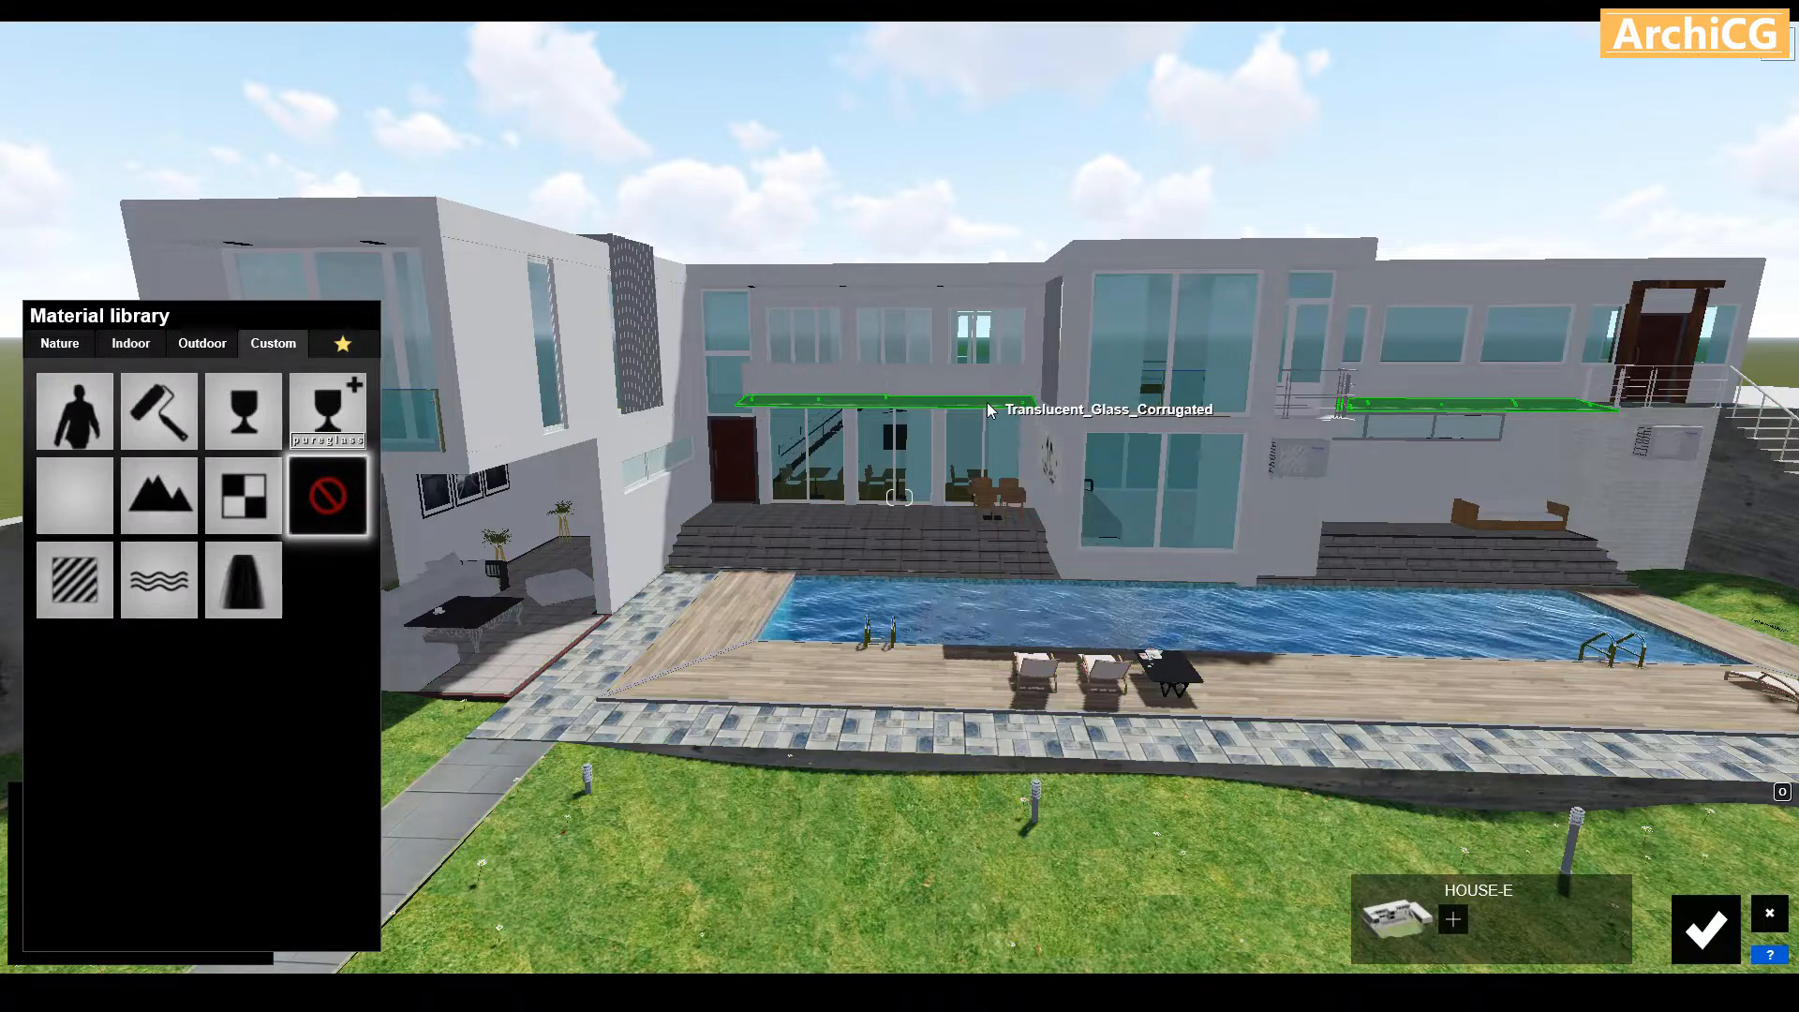
pyautogui.click(130, 344)
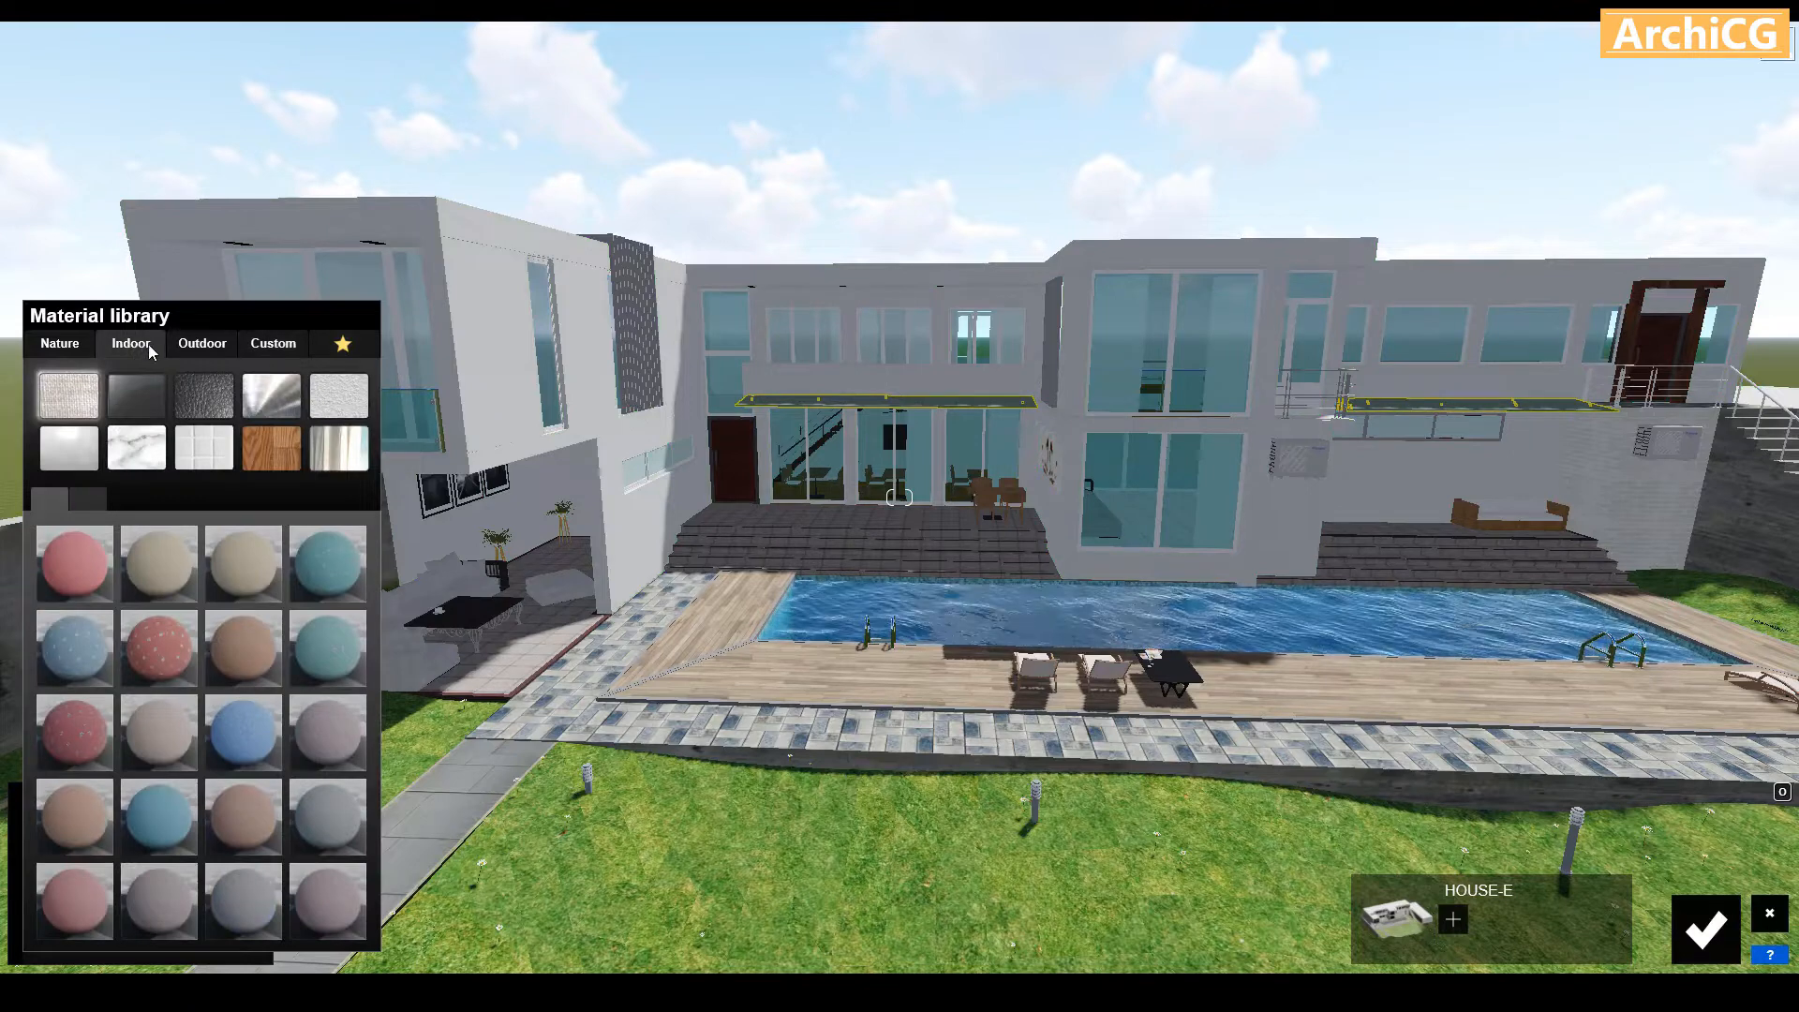
pyautogui.click(185, 343)
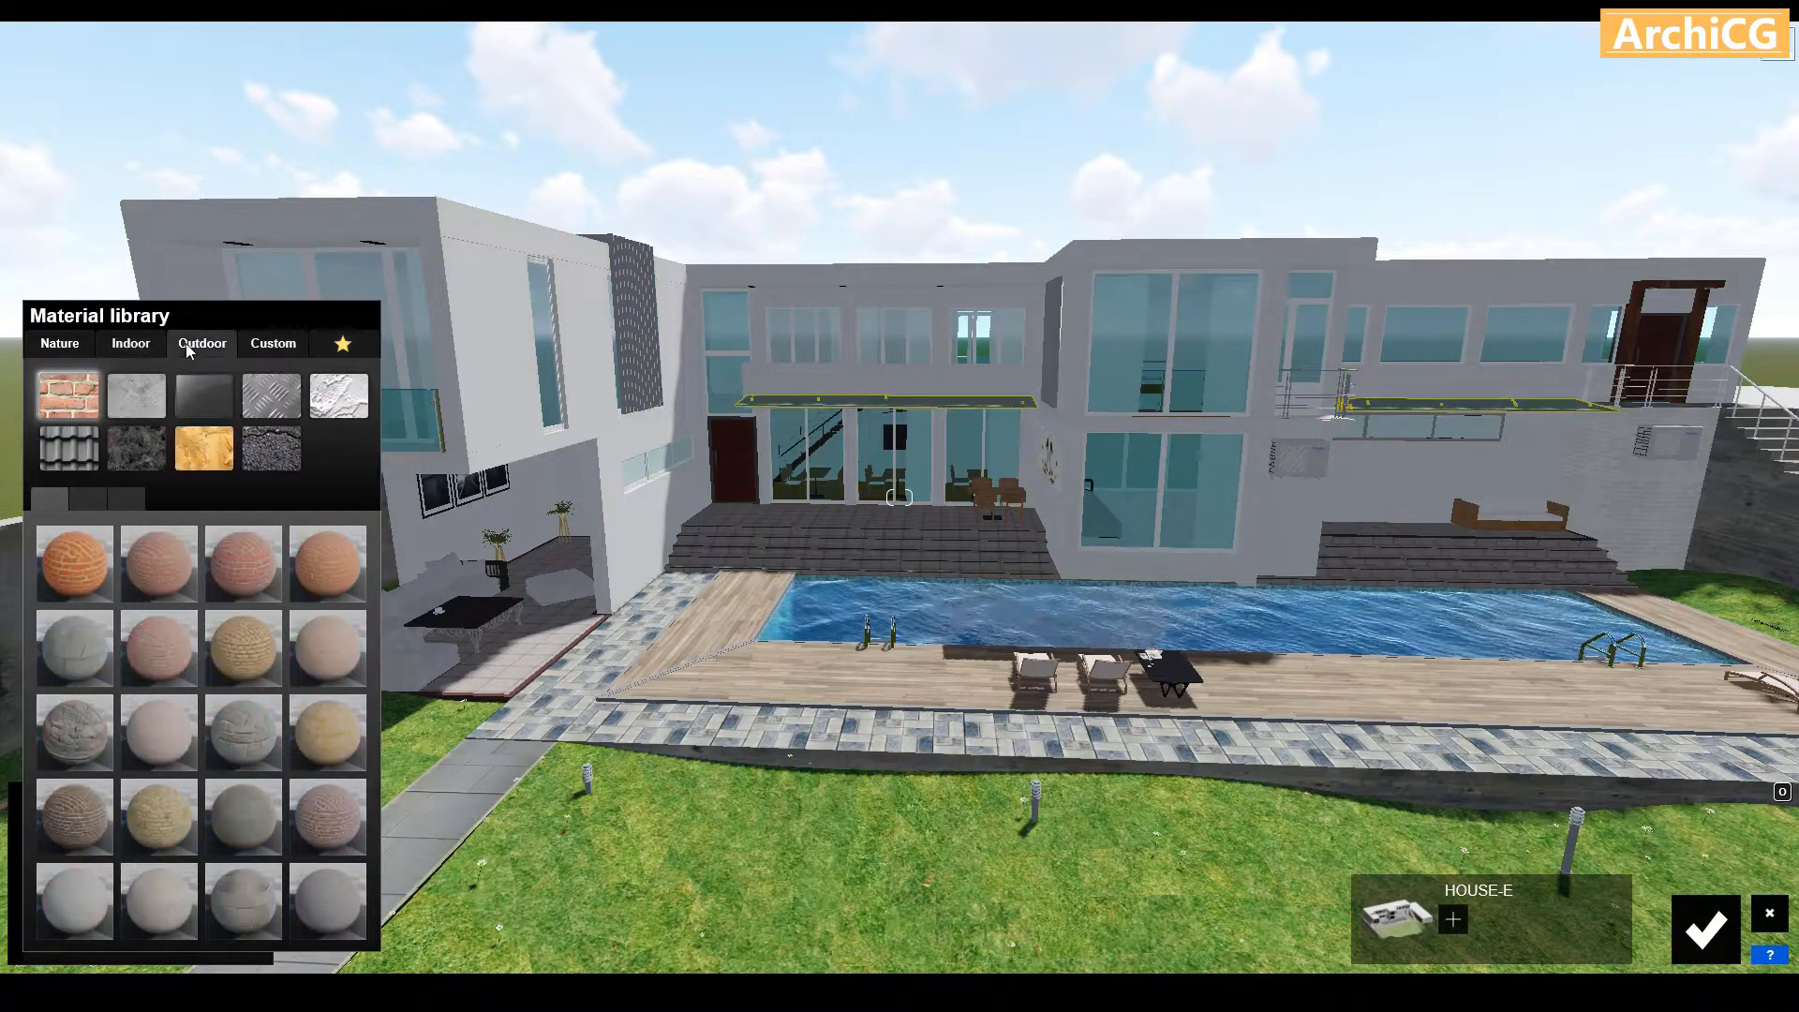
pyautogui.click(213, 388)
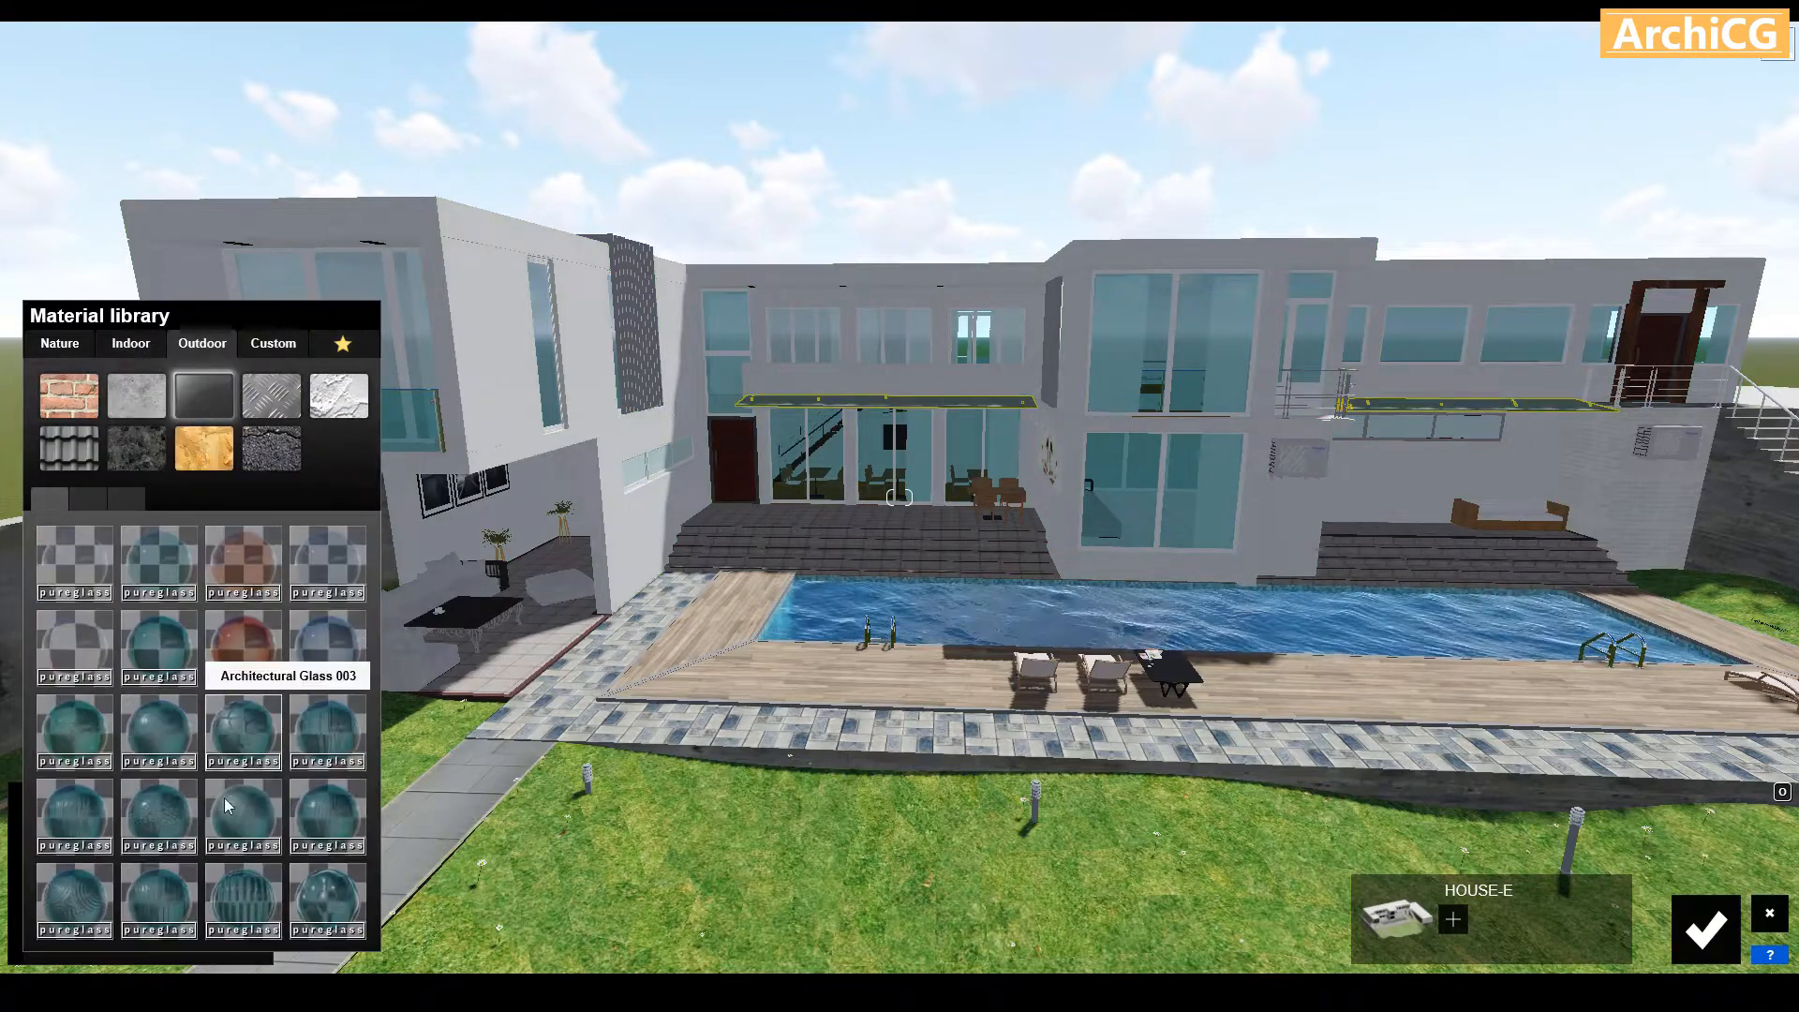
pyautogui.click(165, 798)
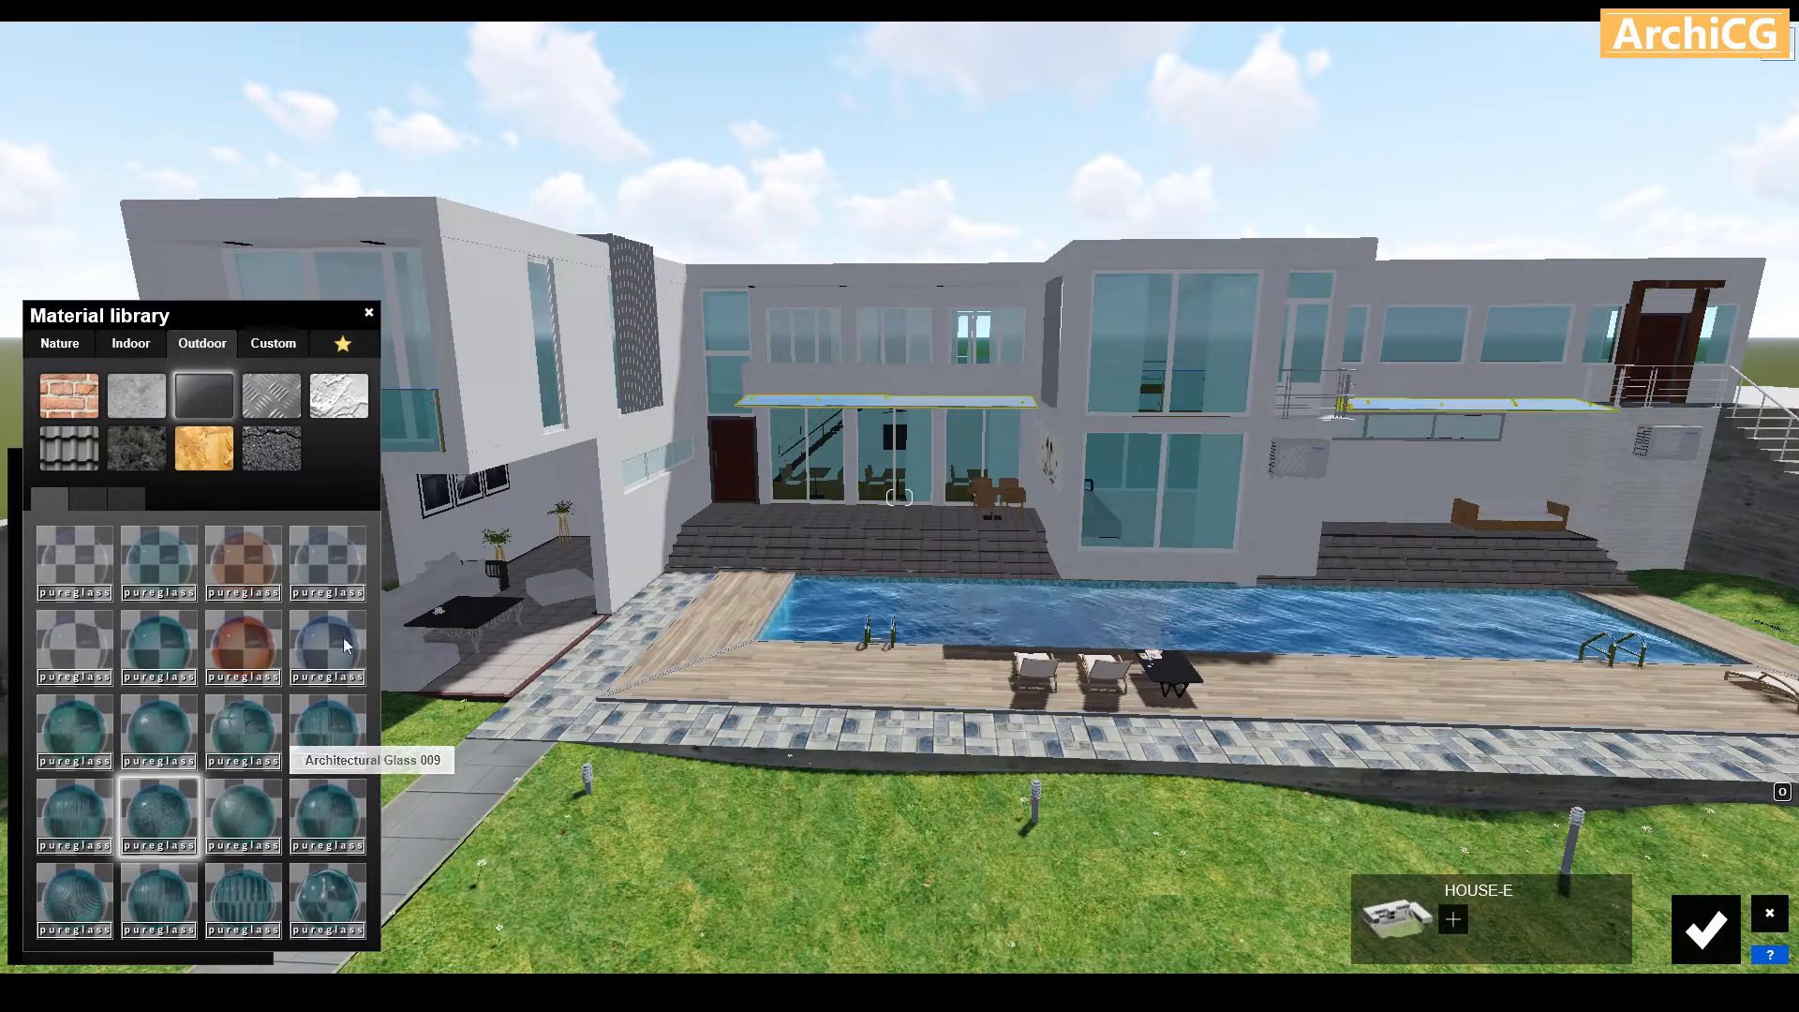
pyautogui.click(369, 313)
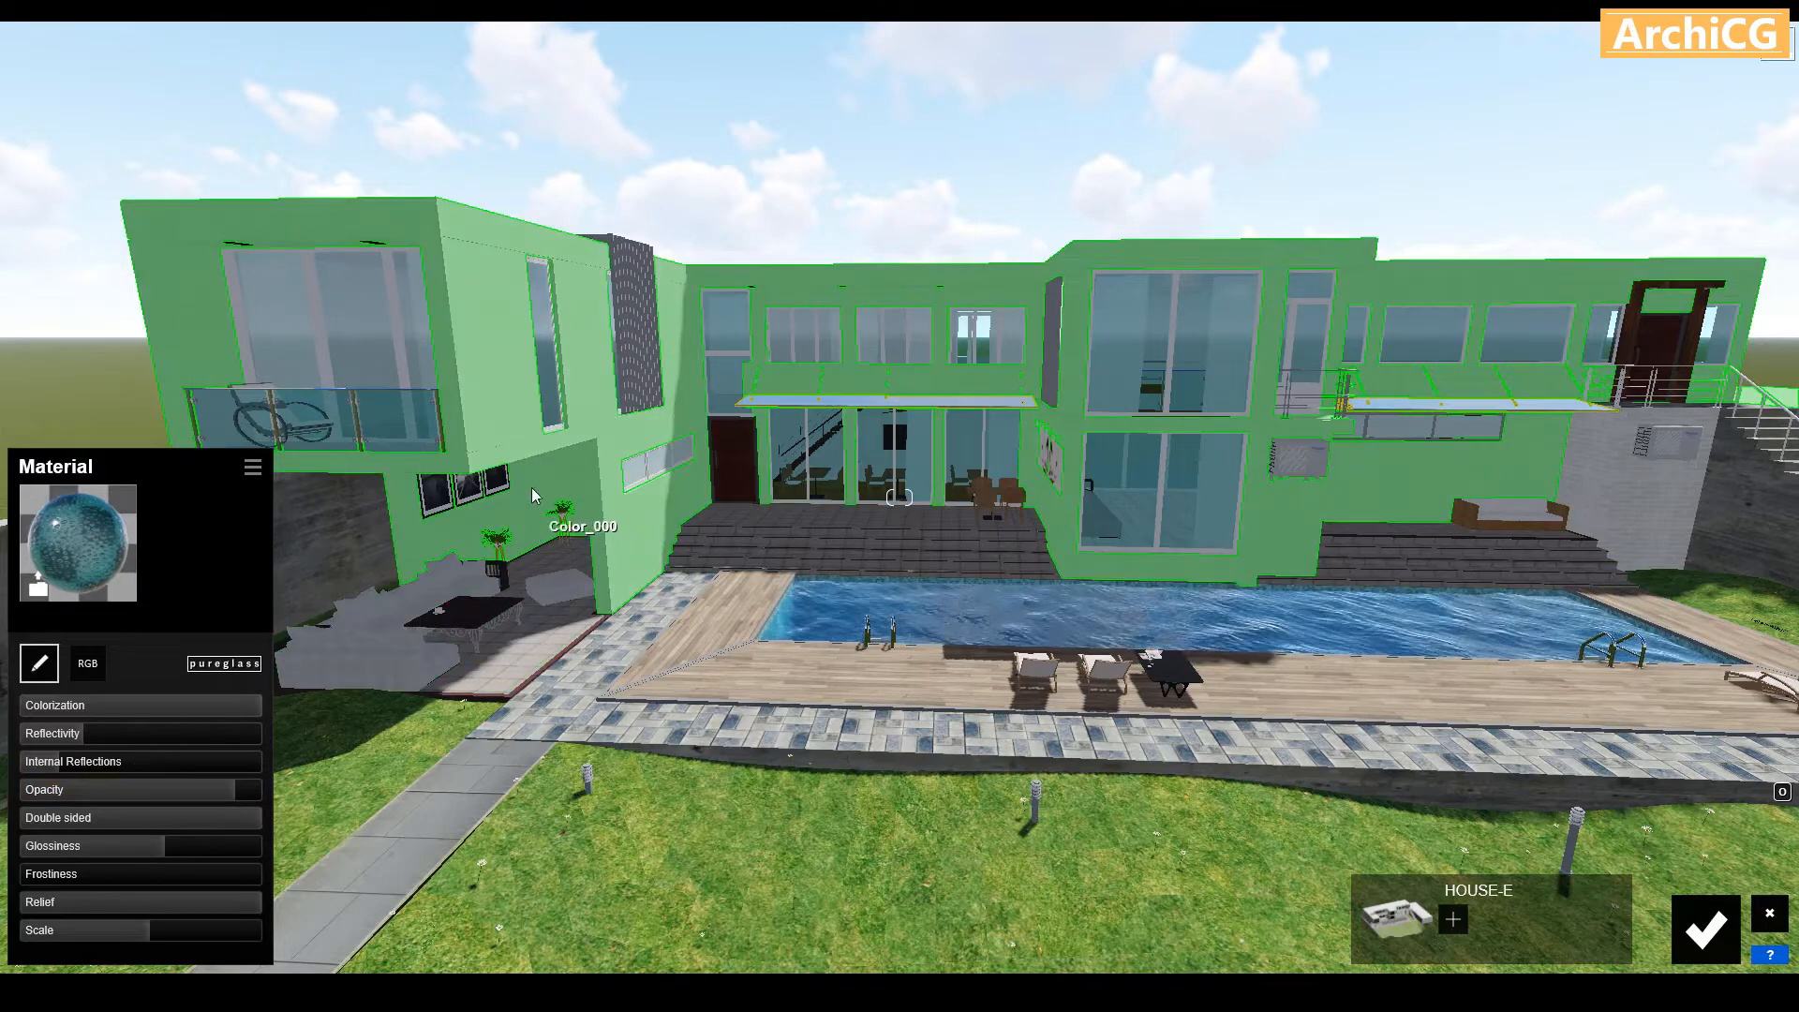
# Give the house walls a Standard material with full light-grey colorization, gloss 0.7 and reduced reflectivity
pyautogui.click(502, 336)
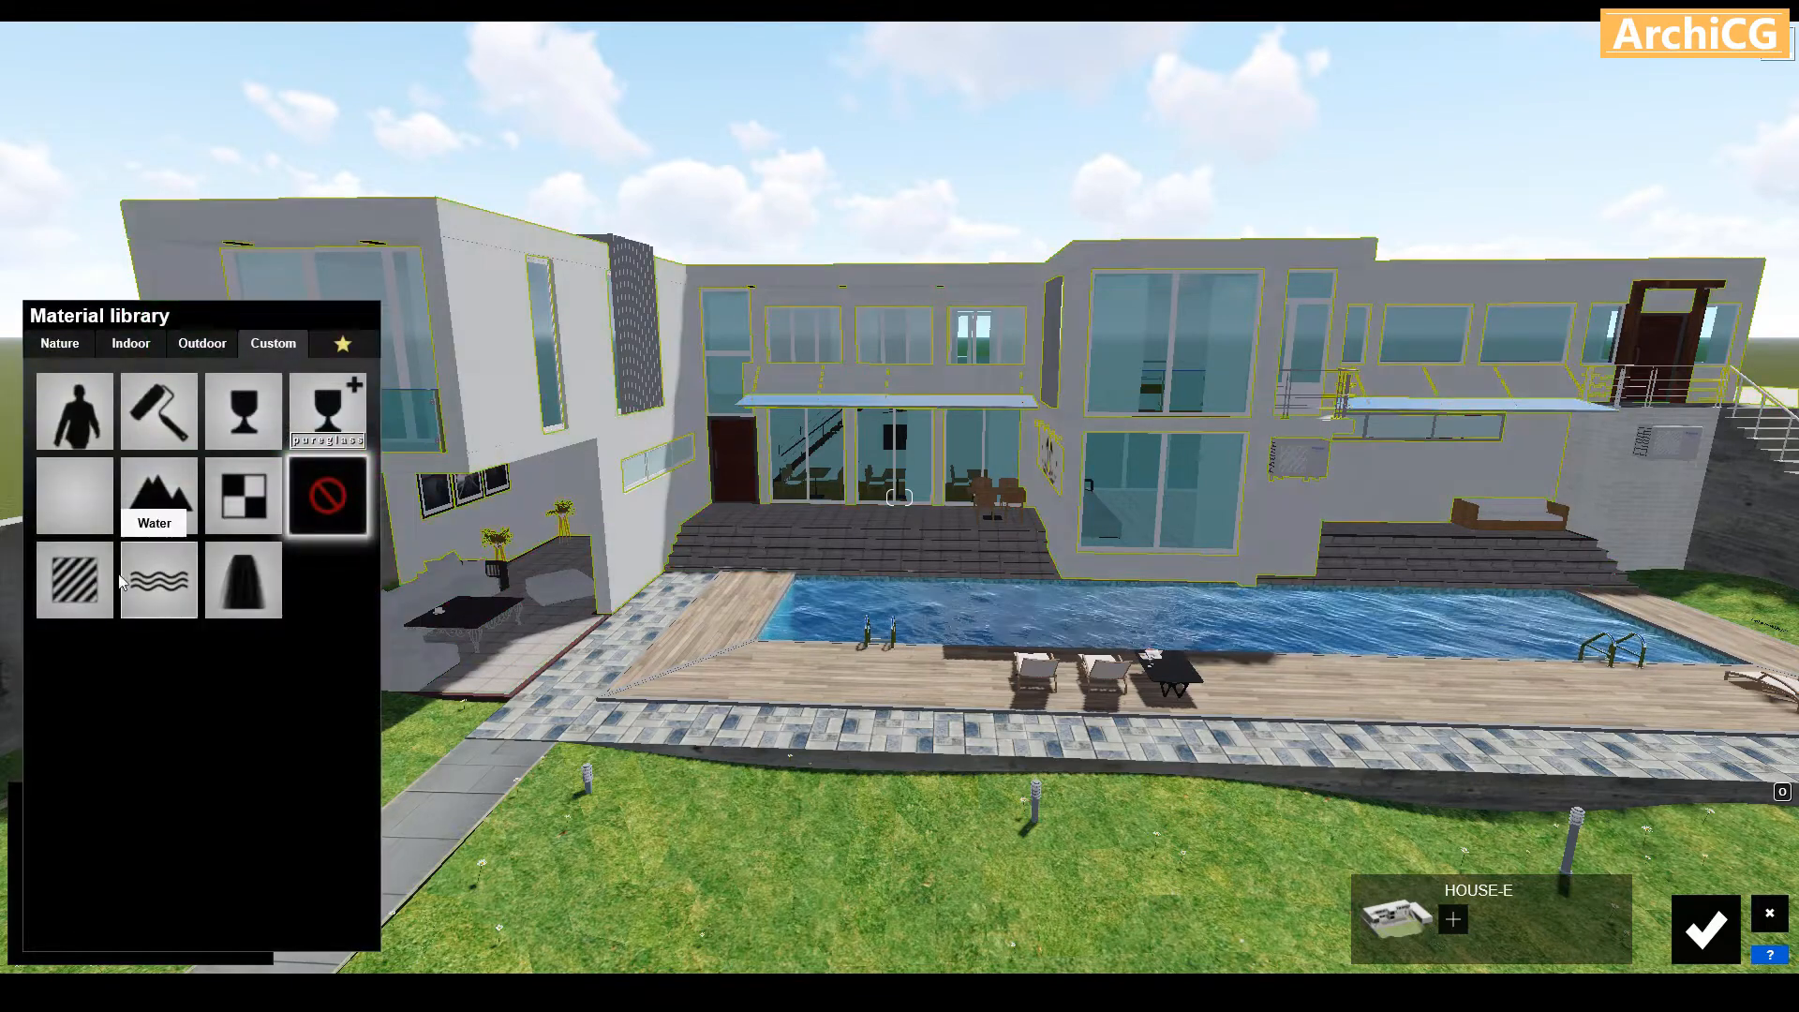
pyautogui.click(77, 583)
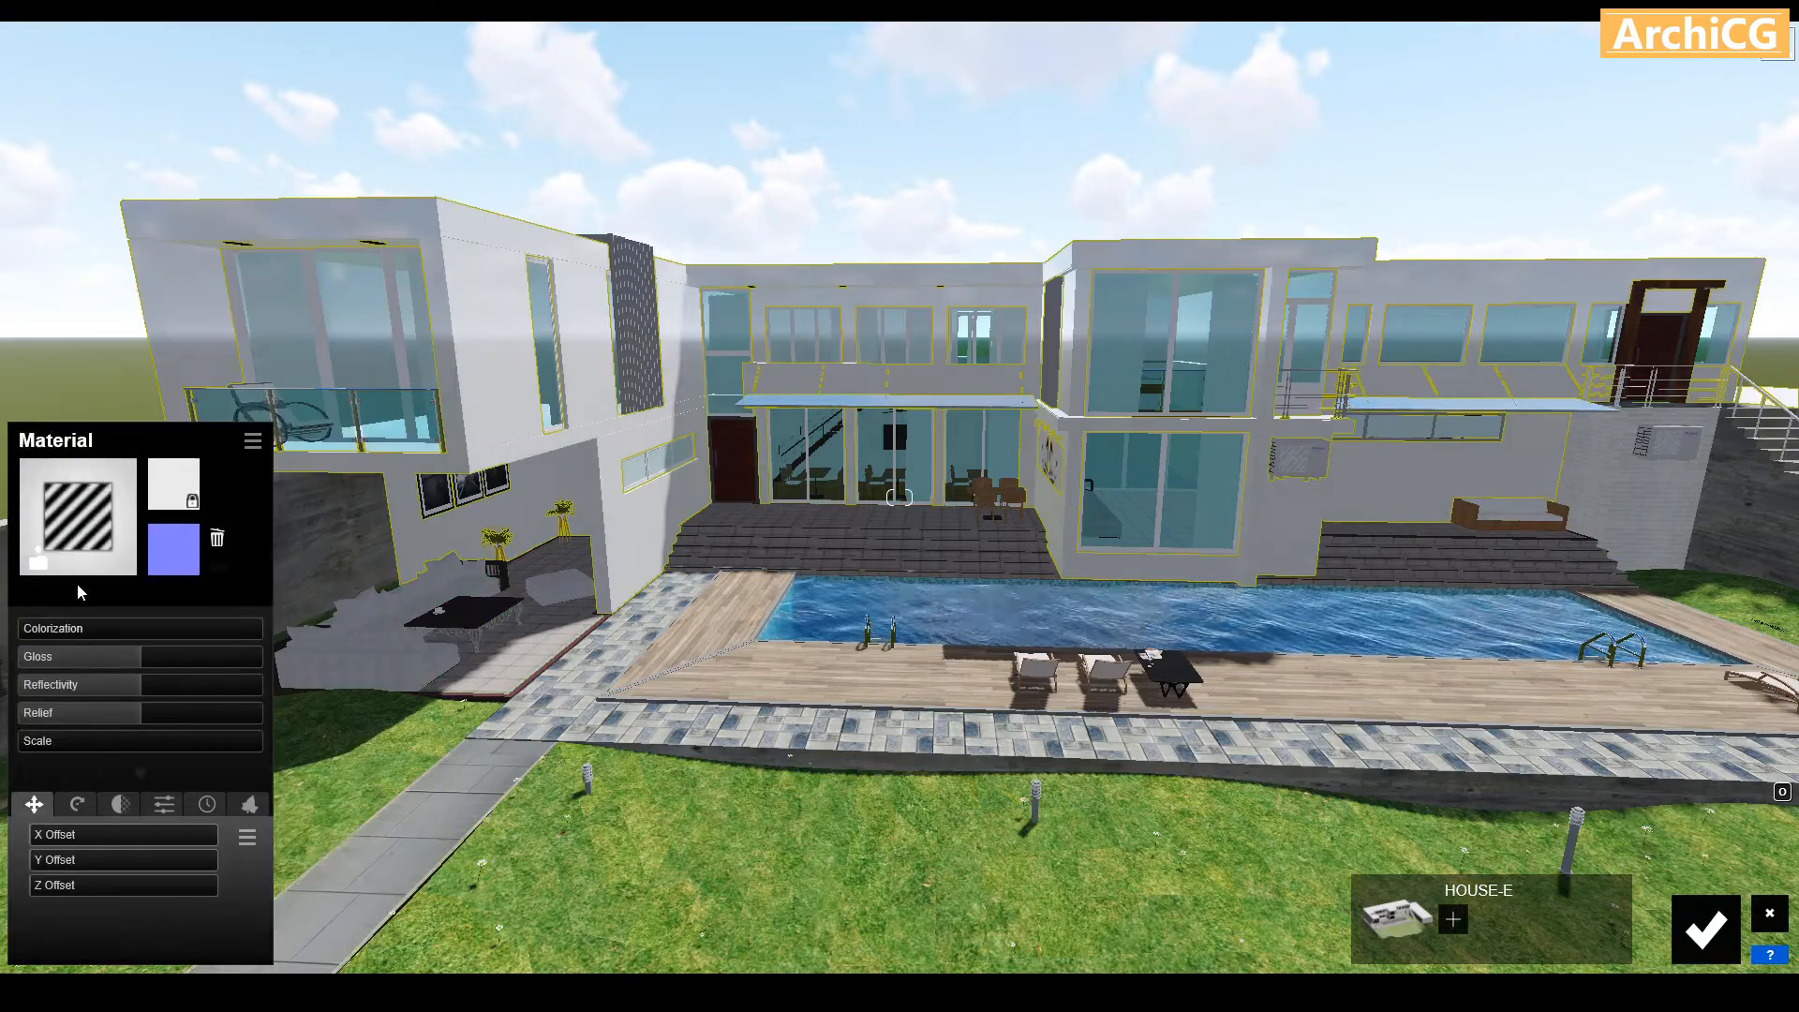
pyautogui.click(207, 632)
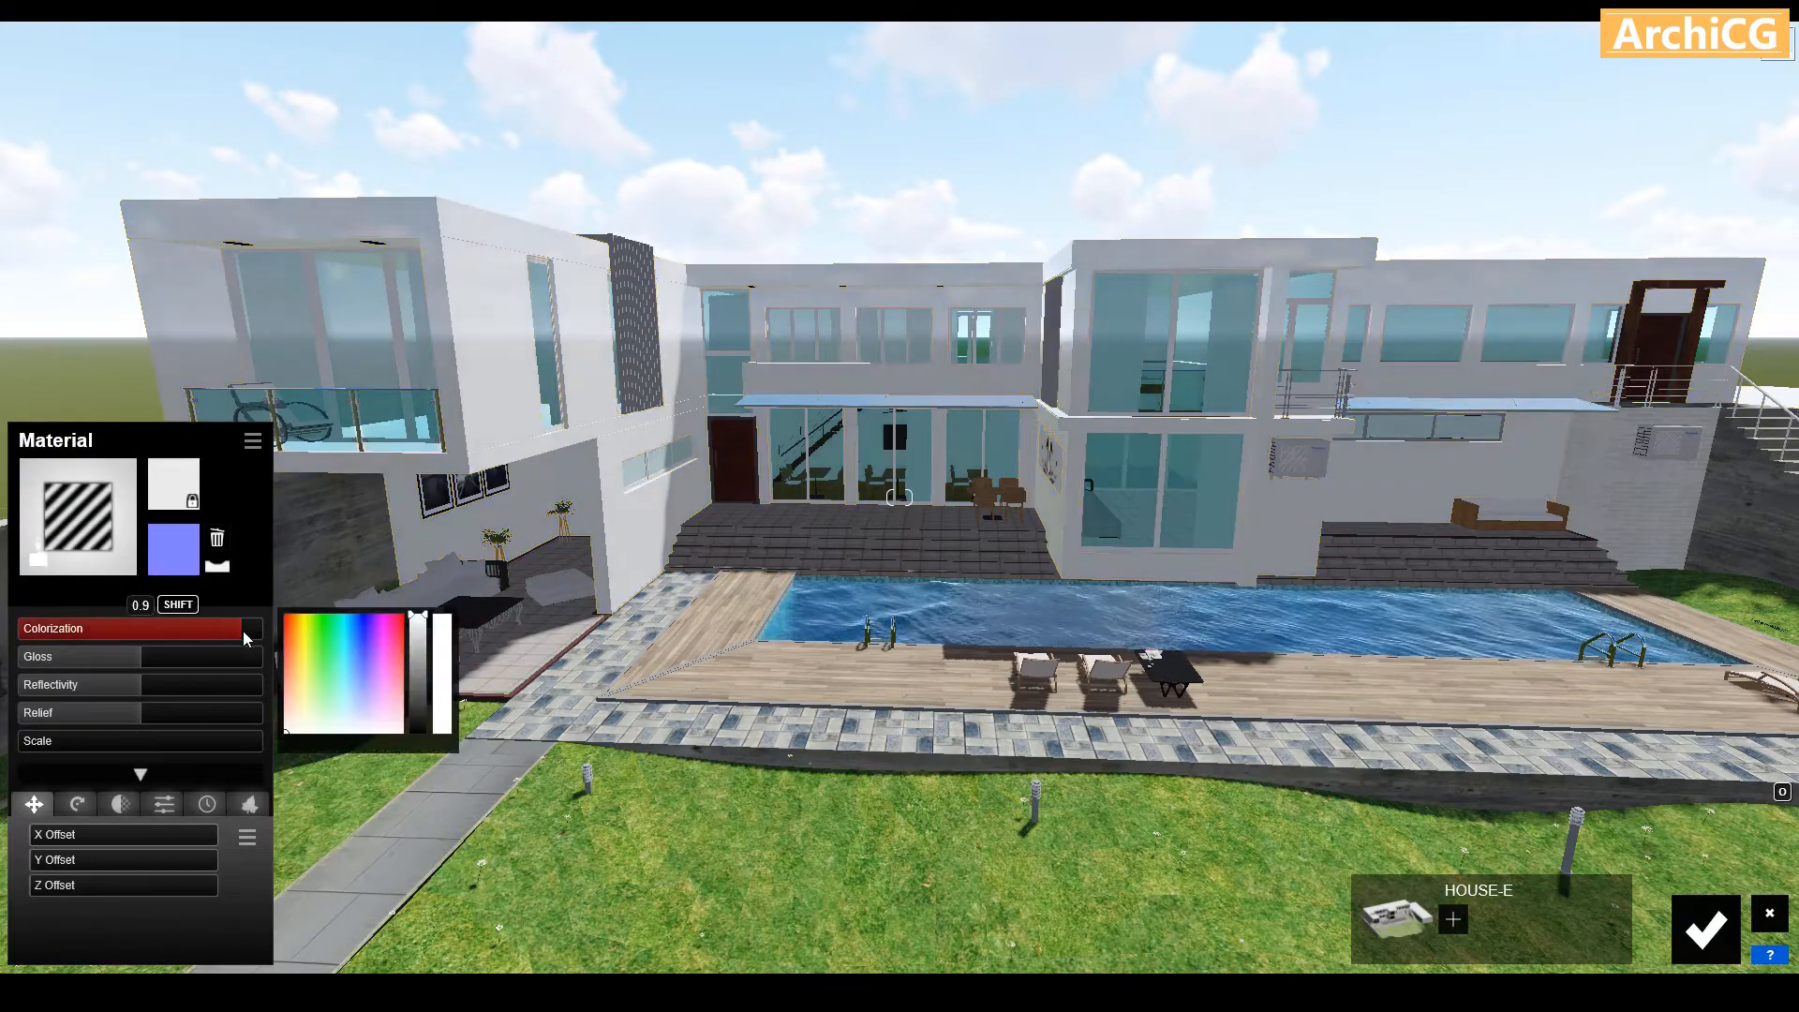
pyautogui.click(79, 682)
pyautogui.click(114, 660)
pyautogui.moveTo(114, 659); pyautogui.dragTo(111, 660)
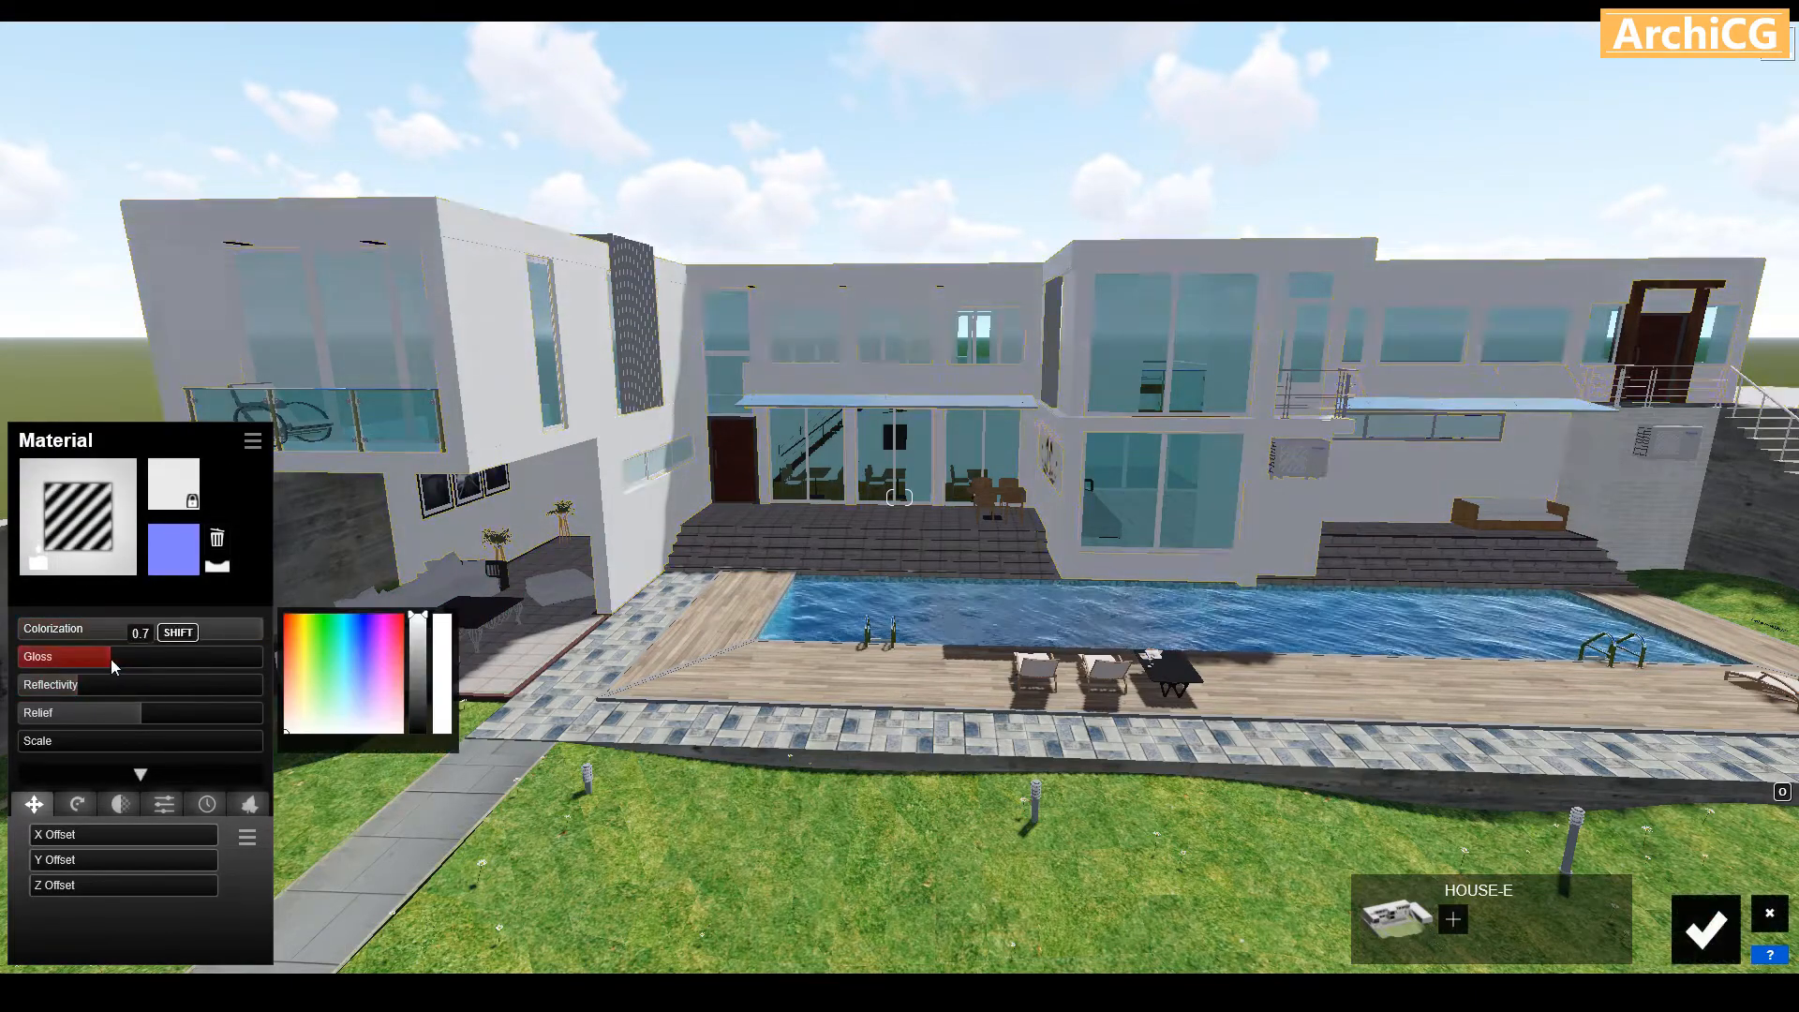
pyautogui.click(426, 627)
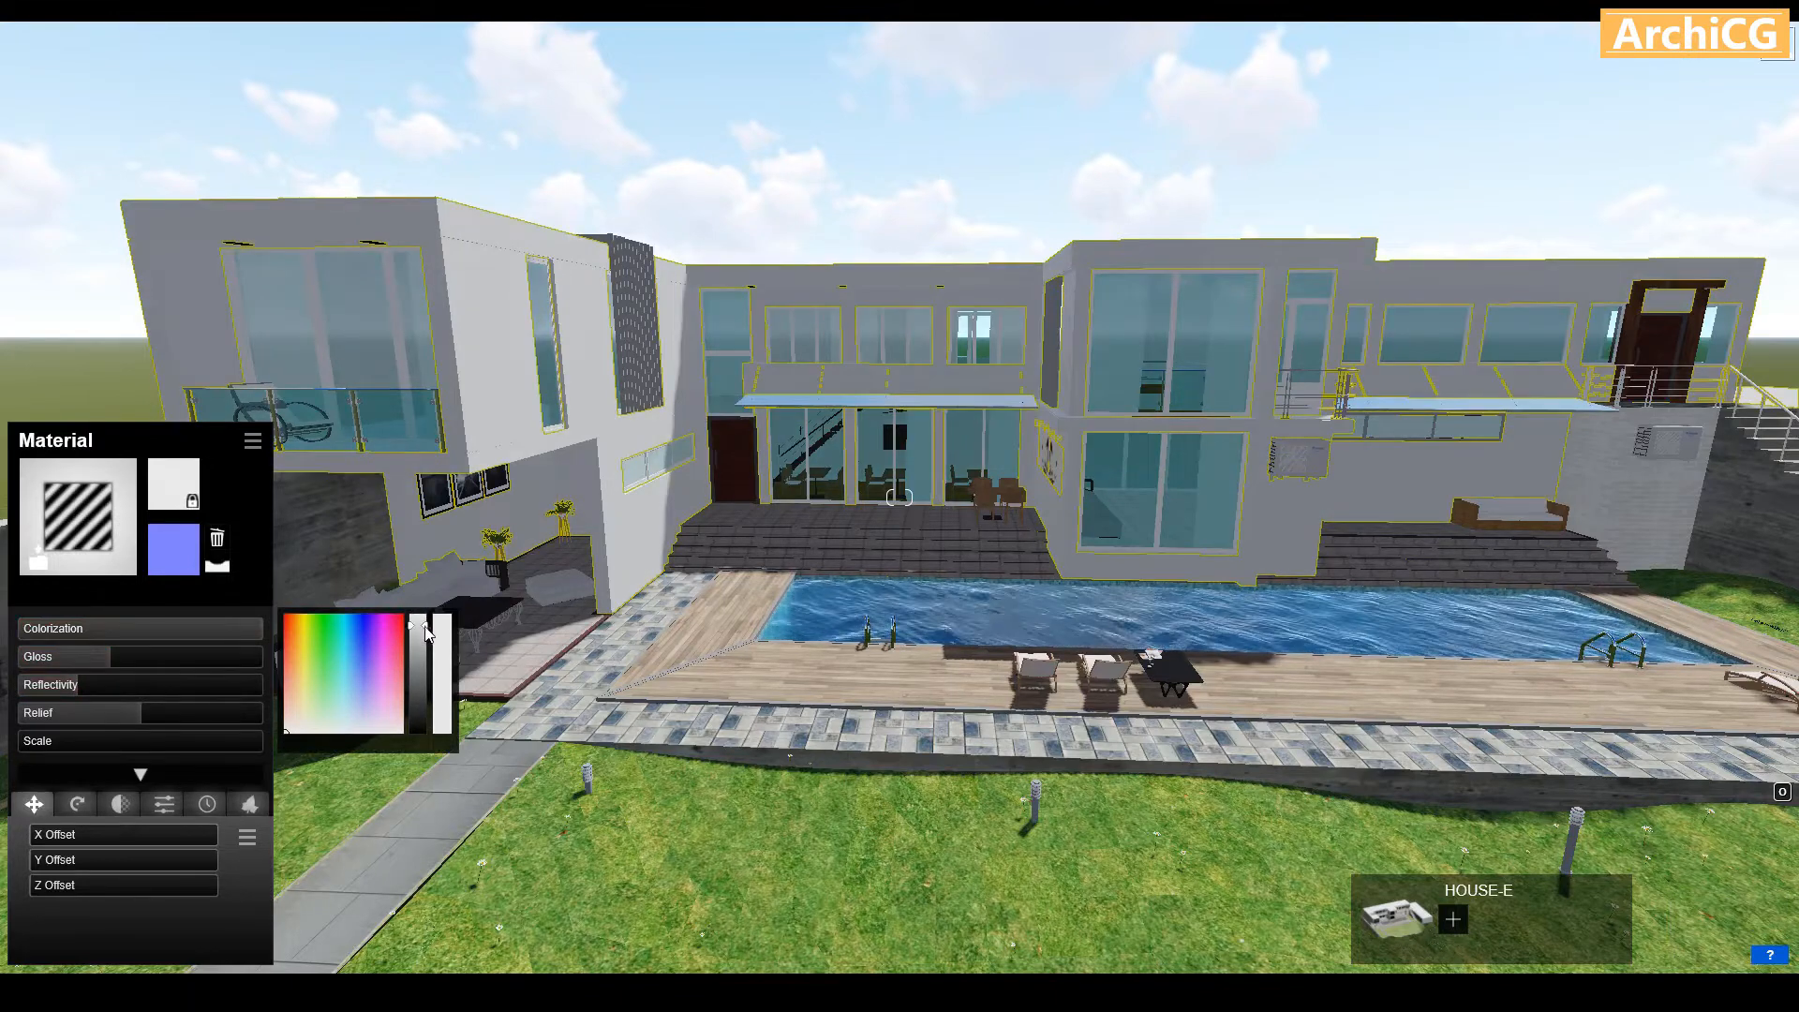
# Apply a white Standard material to the perforated facade screens and save the material changes
pyautogui.click(644, 378)
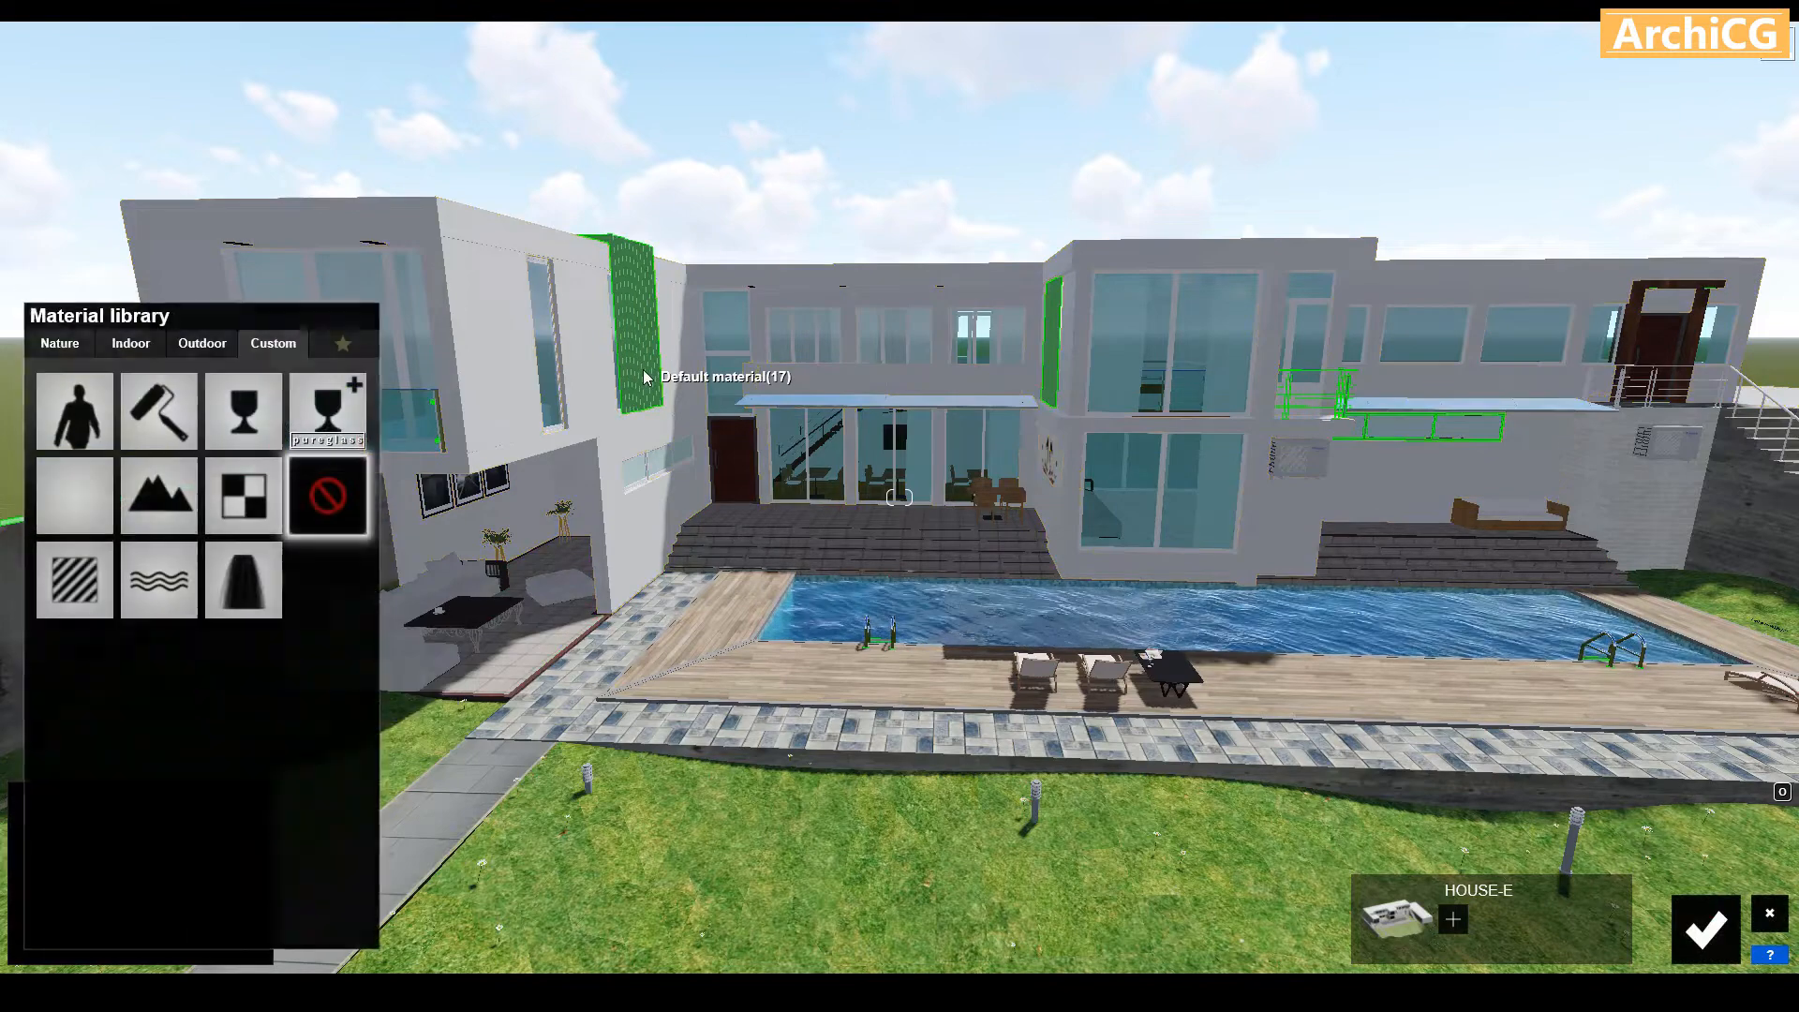
pyautogui.click(77, 583)
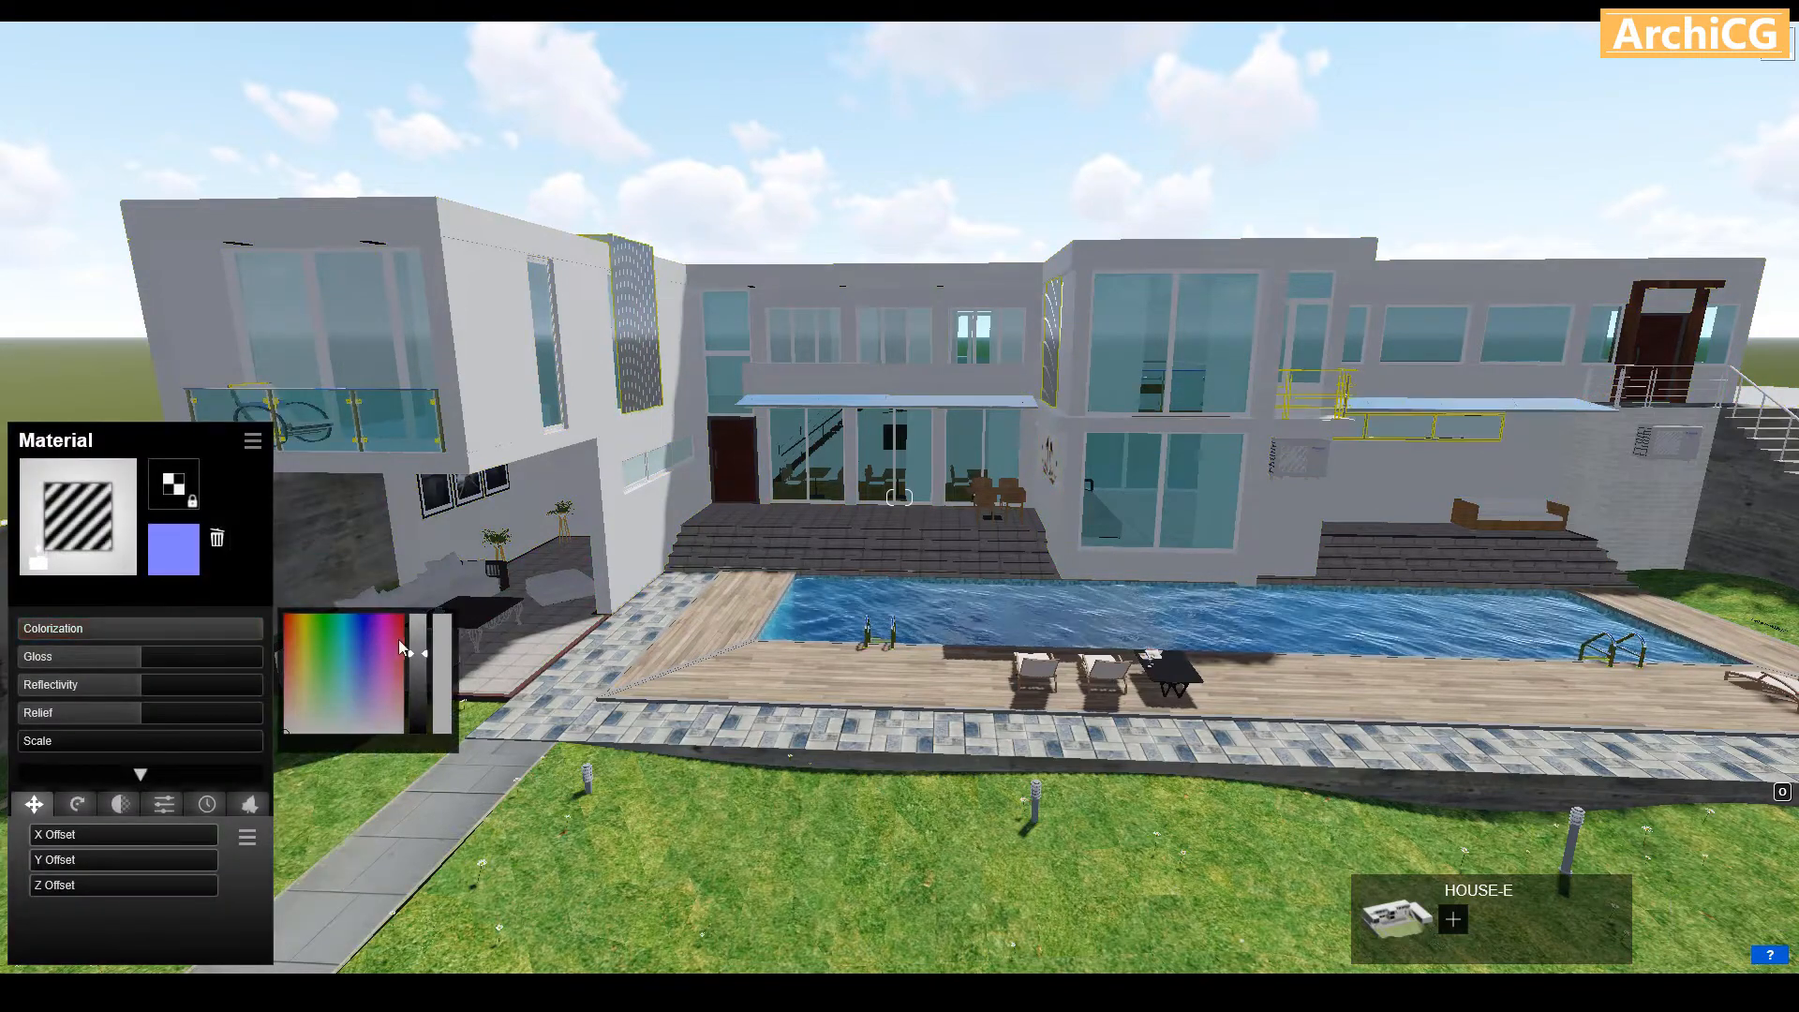
pyautogui.moveTo(422, 650); pyautogui.dragTo(426, 616)
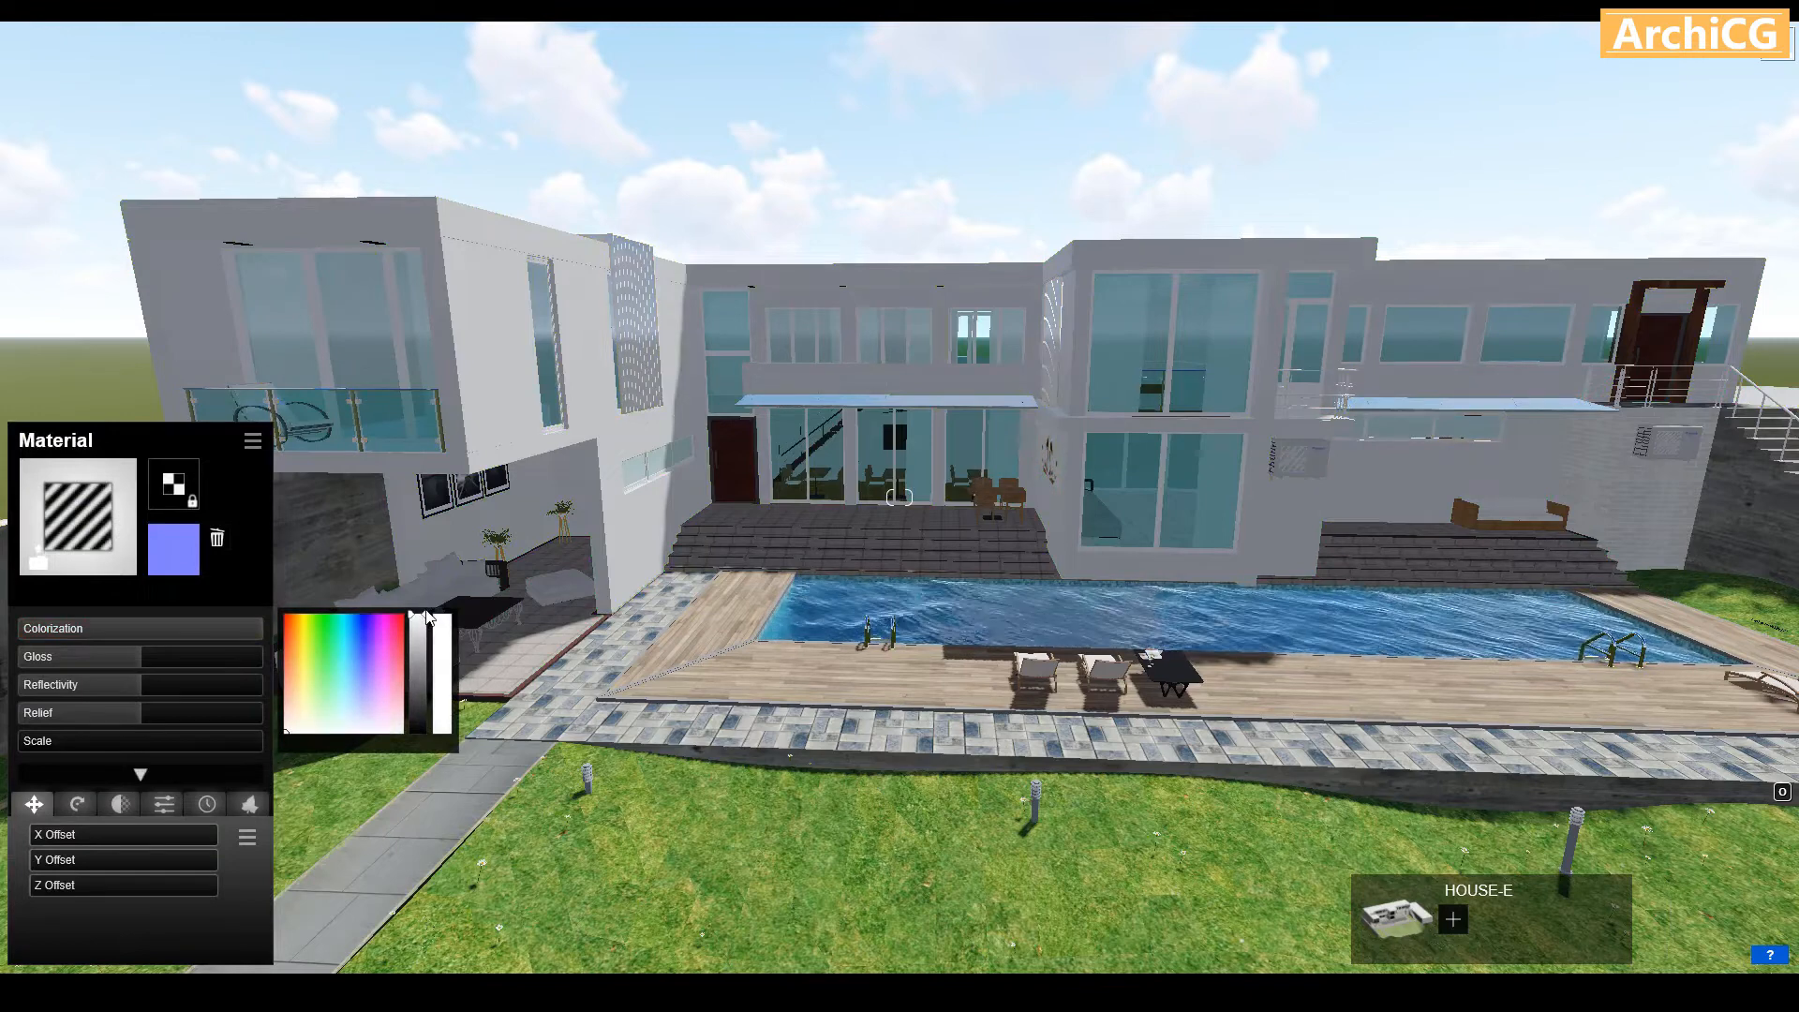
pyautogui.click(578, 596)
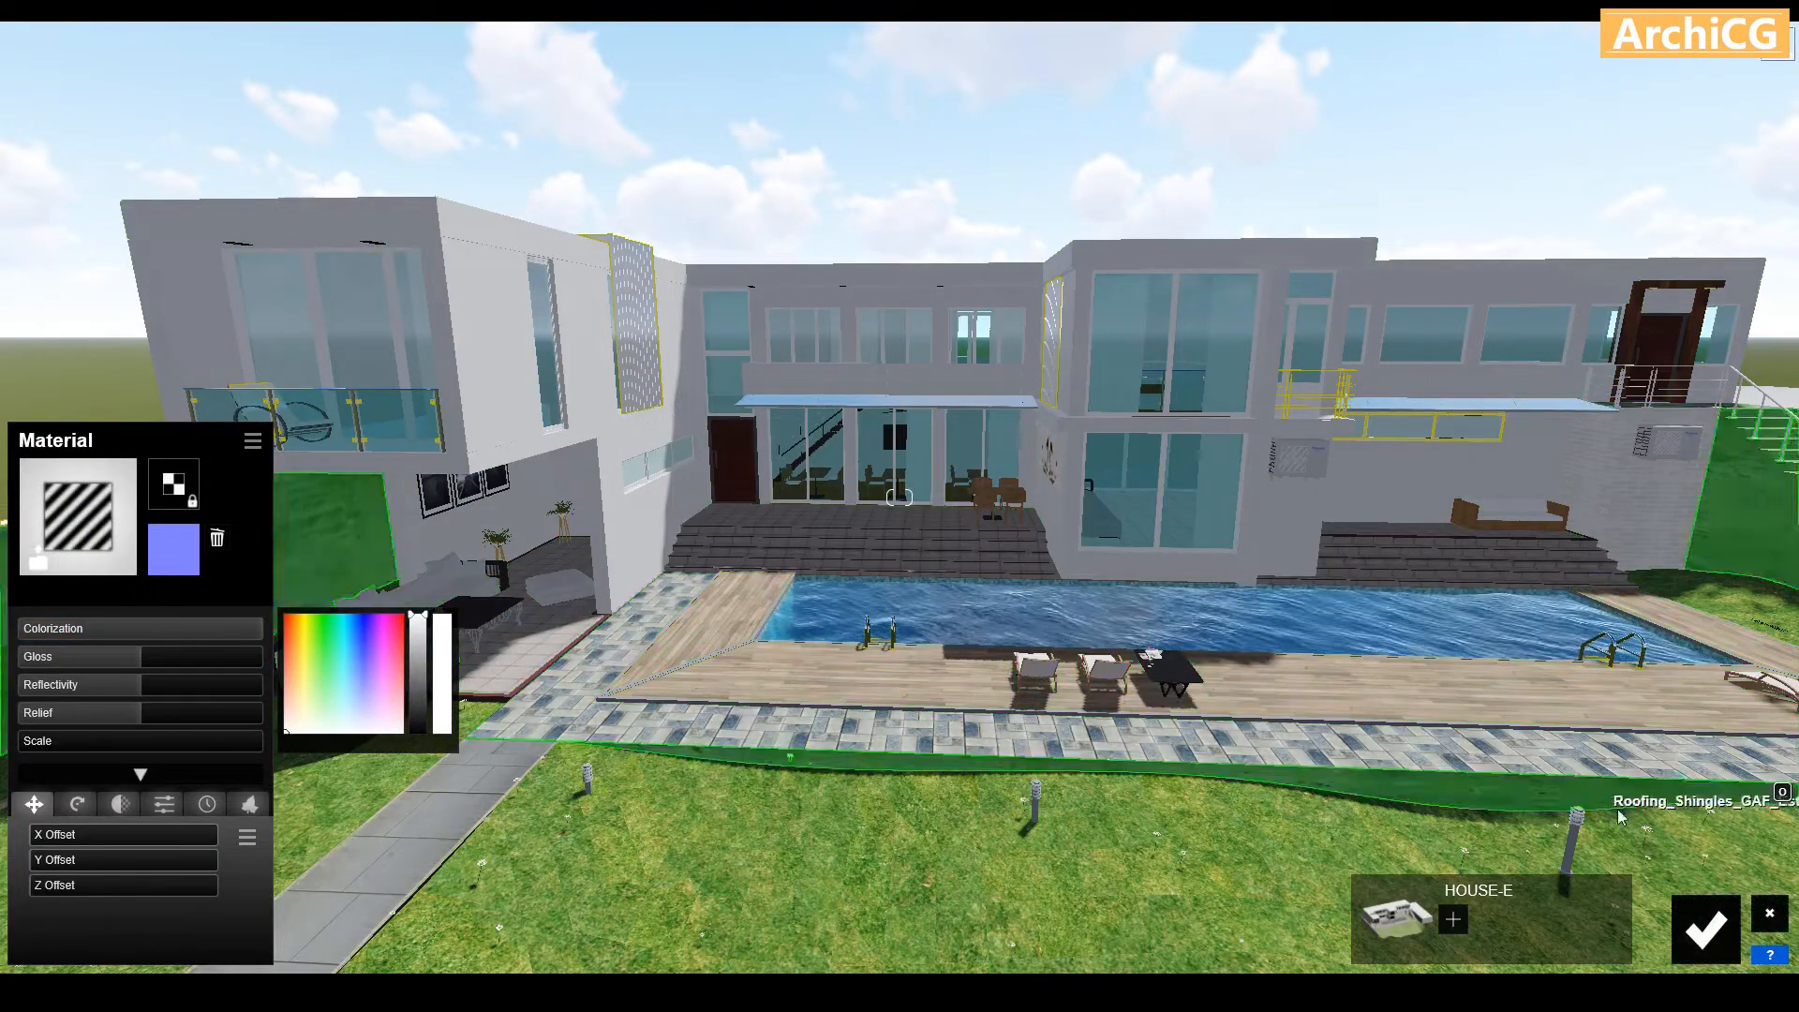
pyautogui.click(1700, 930)
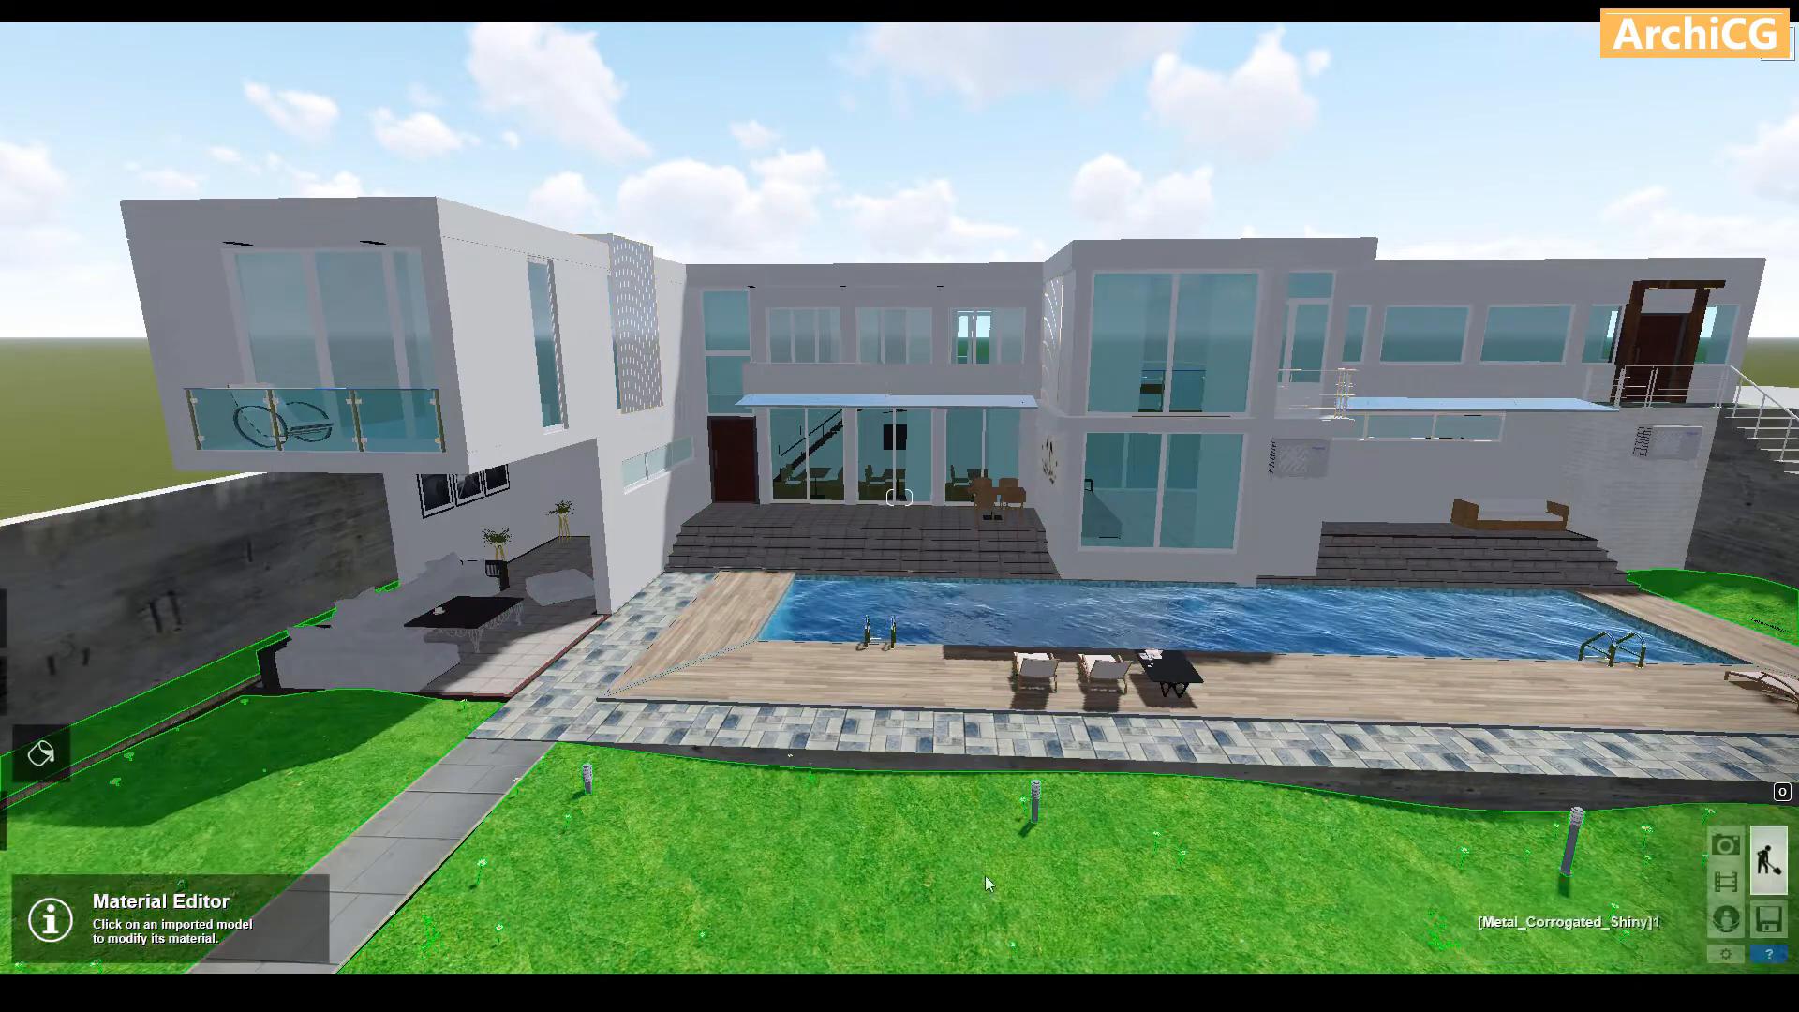
# Choose the large green FloweringDogwood tree from page 4 of the small leaf trees in the nature library
pyautogui.click(42, 823)
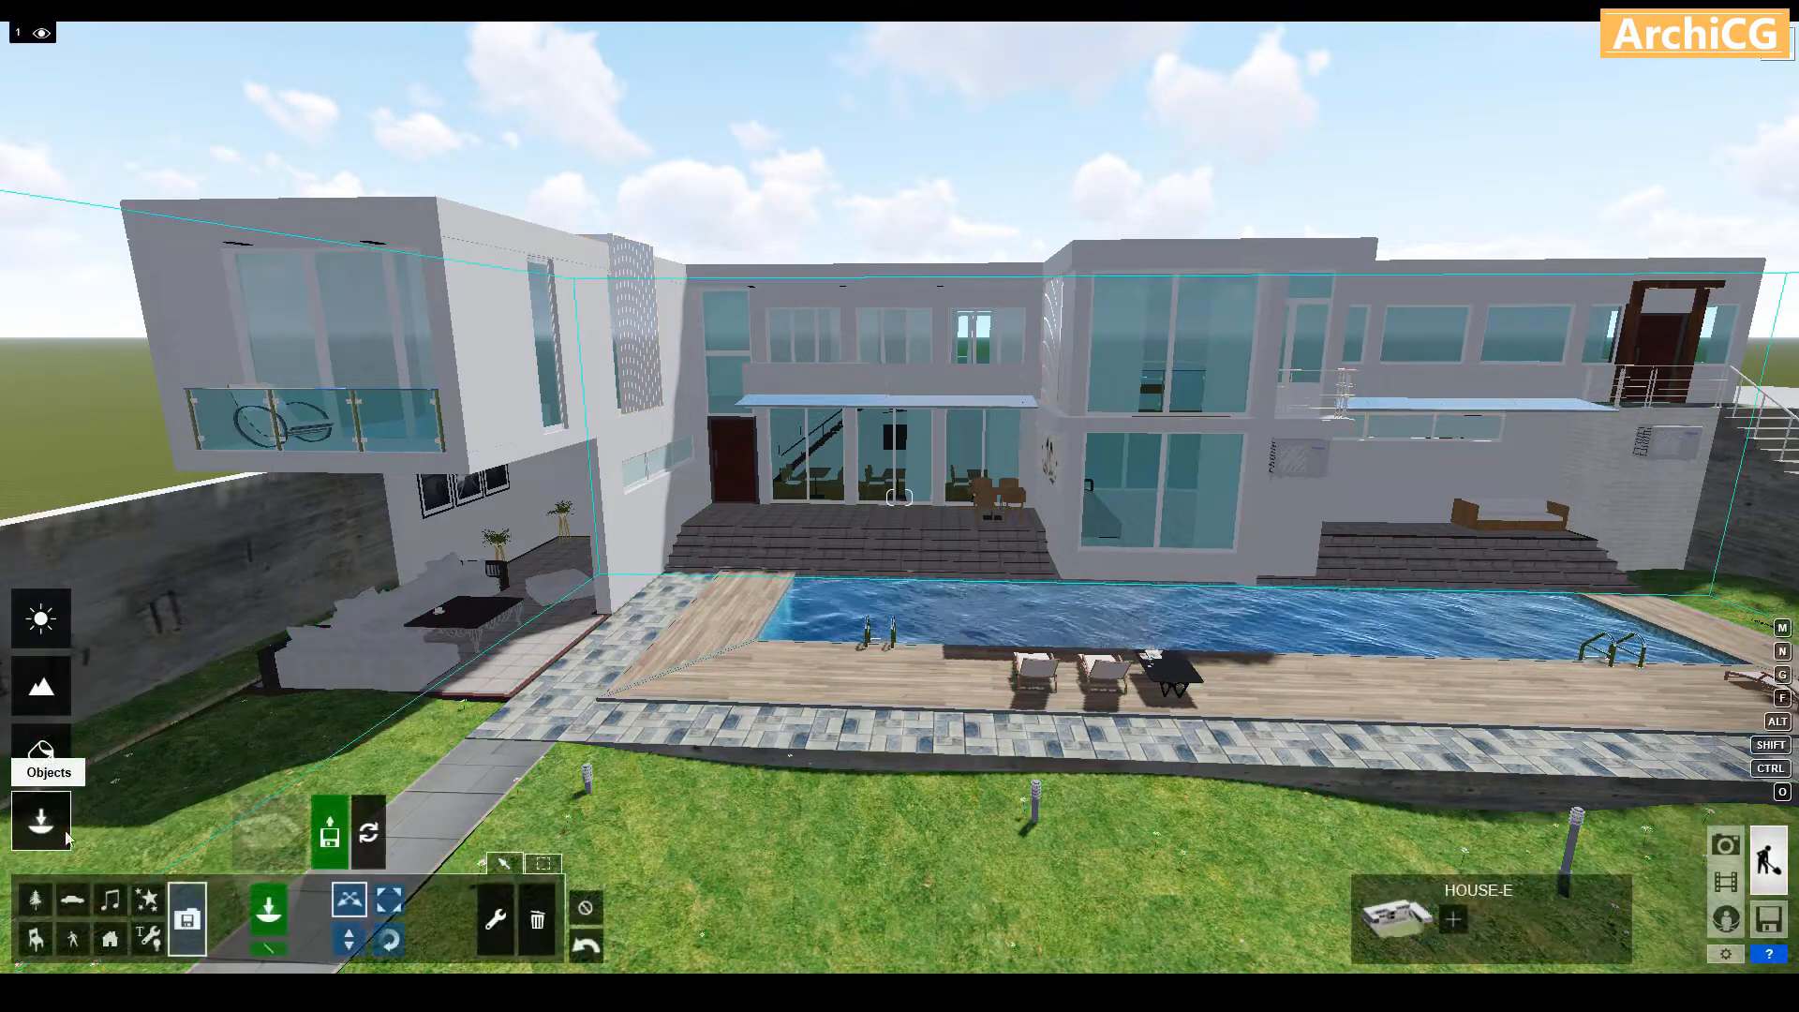
pyautogui.click(45, 903)
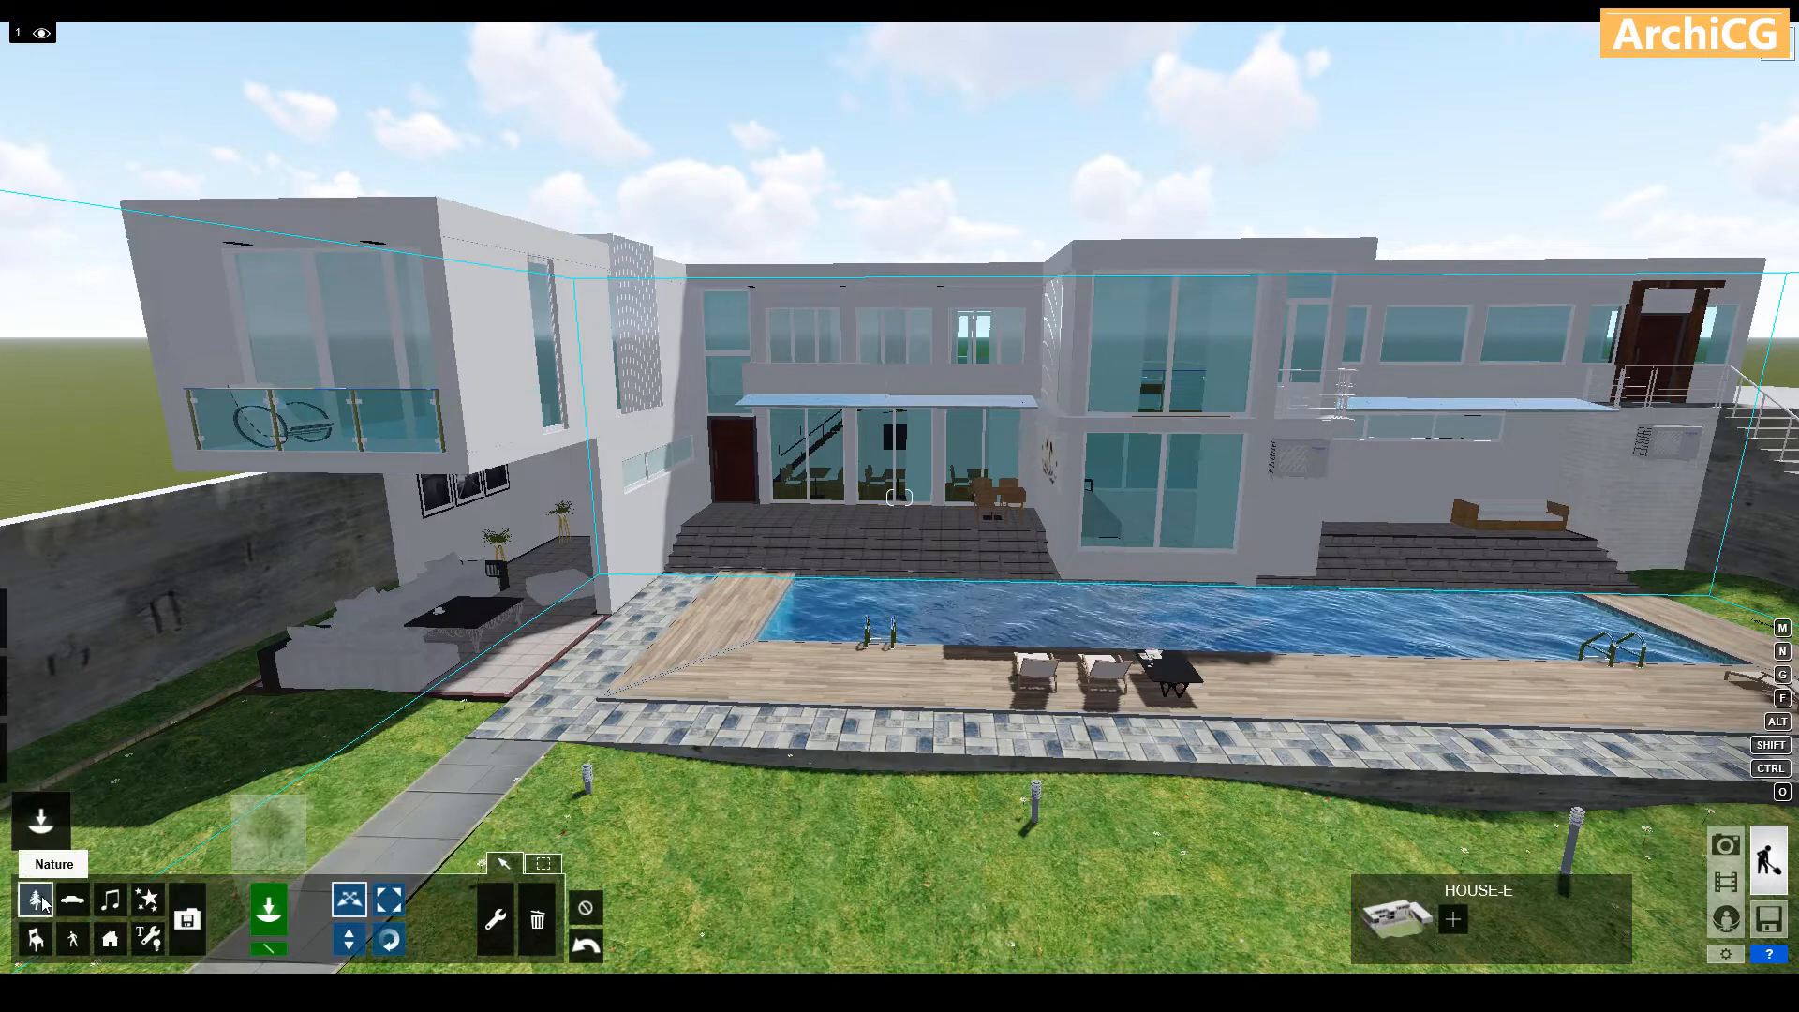
pyautogui.click(267, 834)
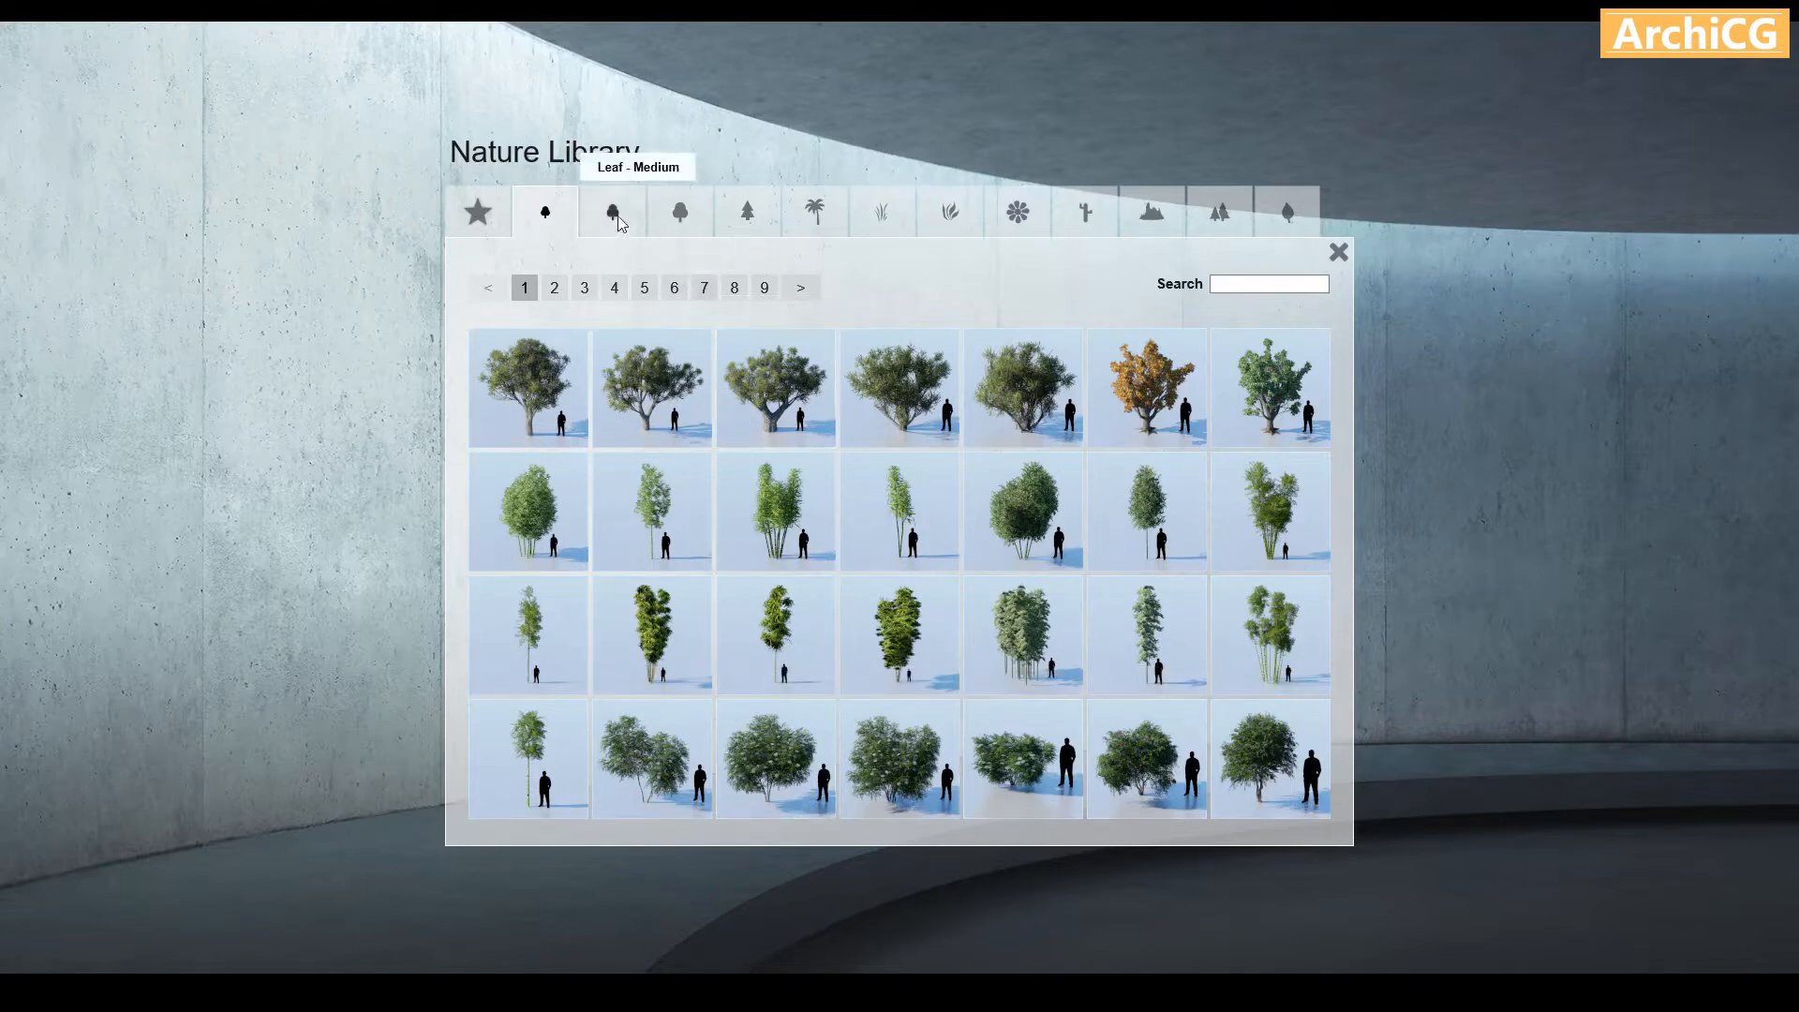
pyautogui.click(554, 290)
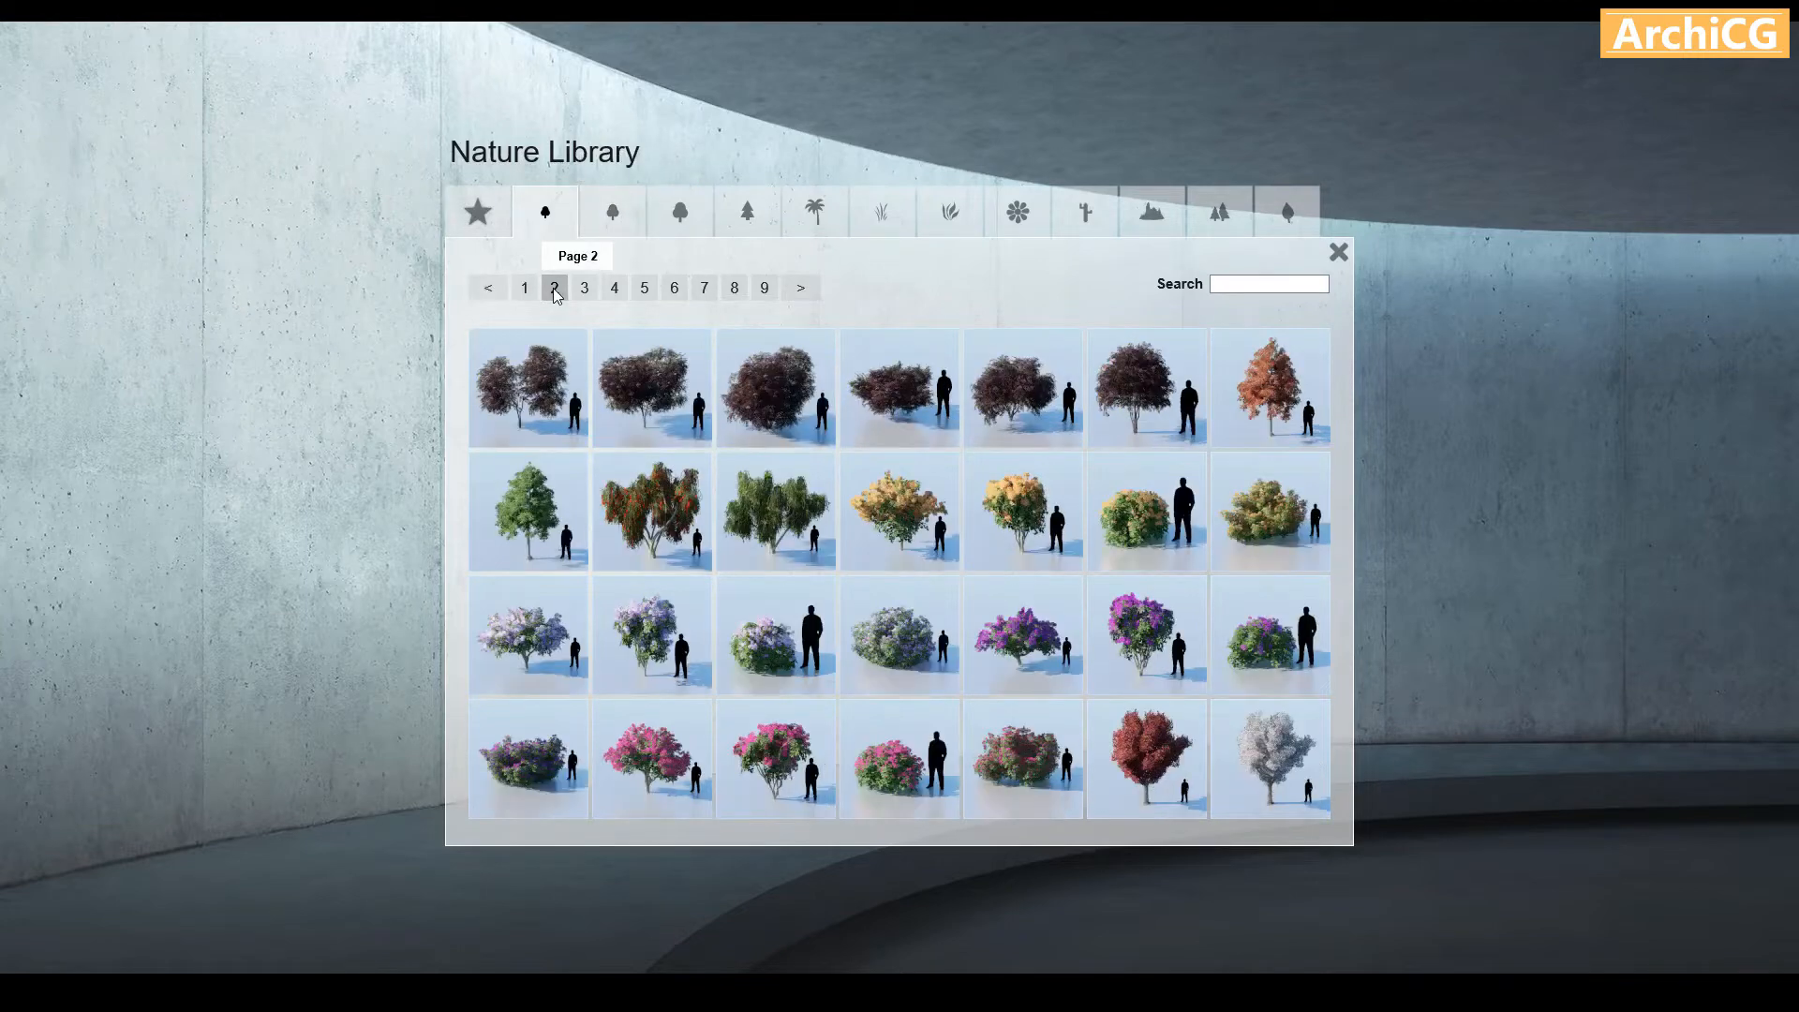
pyautogui.click(582, 294)
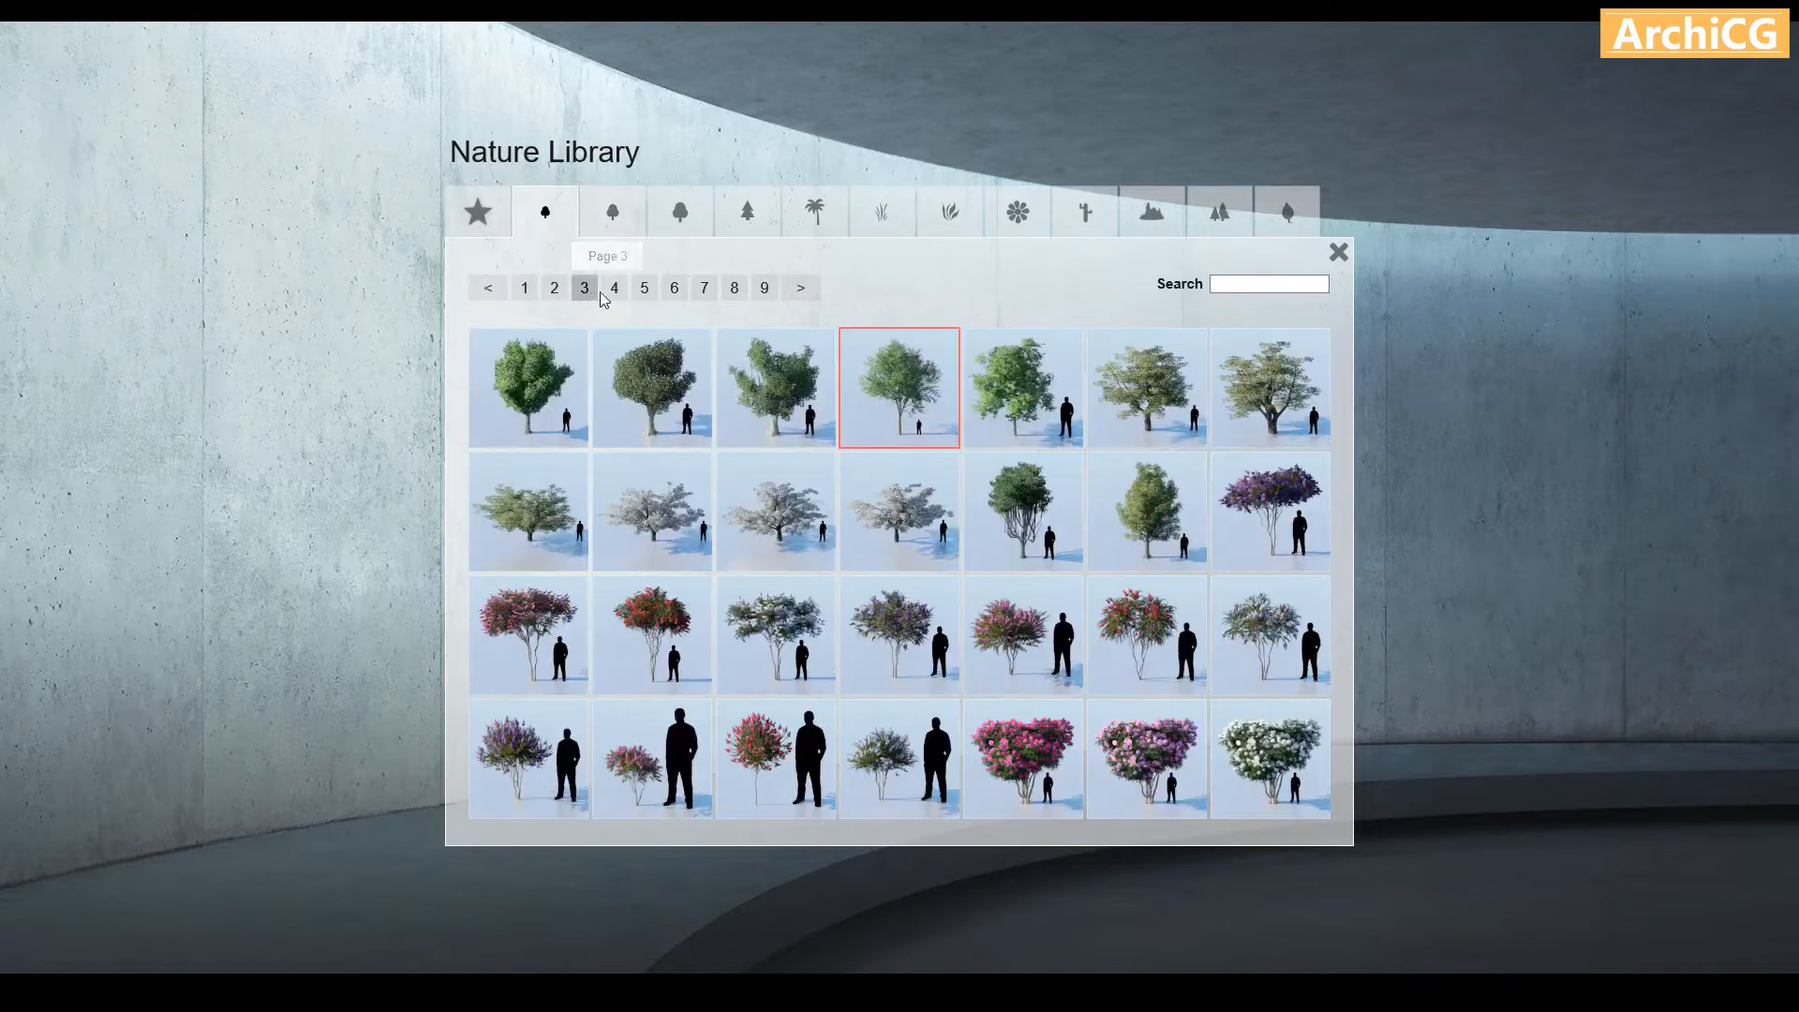
pyautogui.click(615, 293)
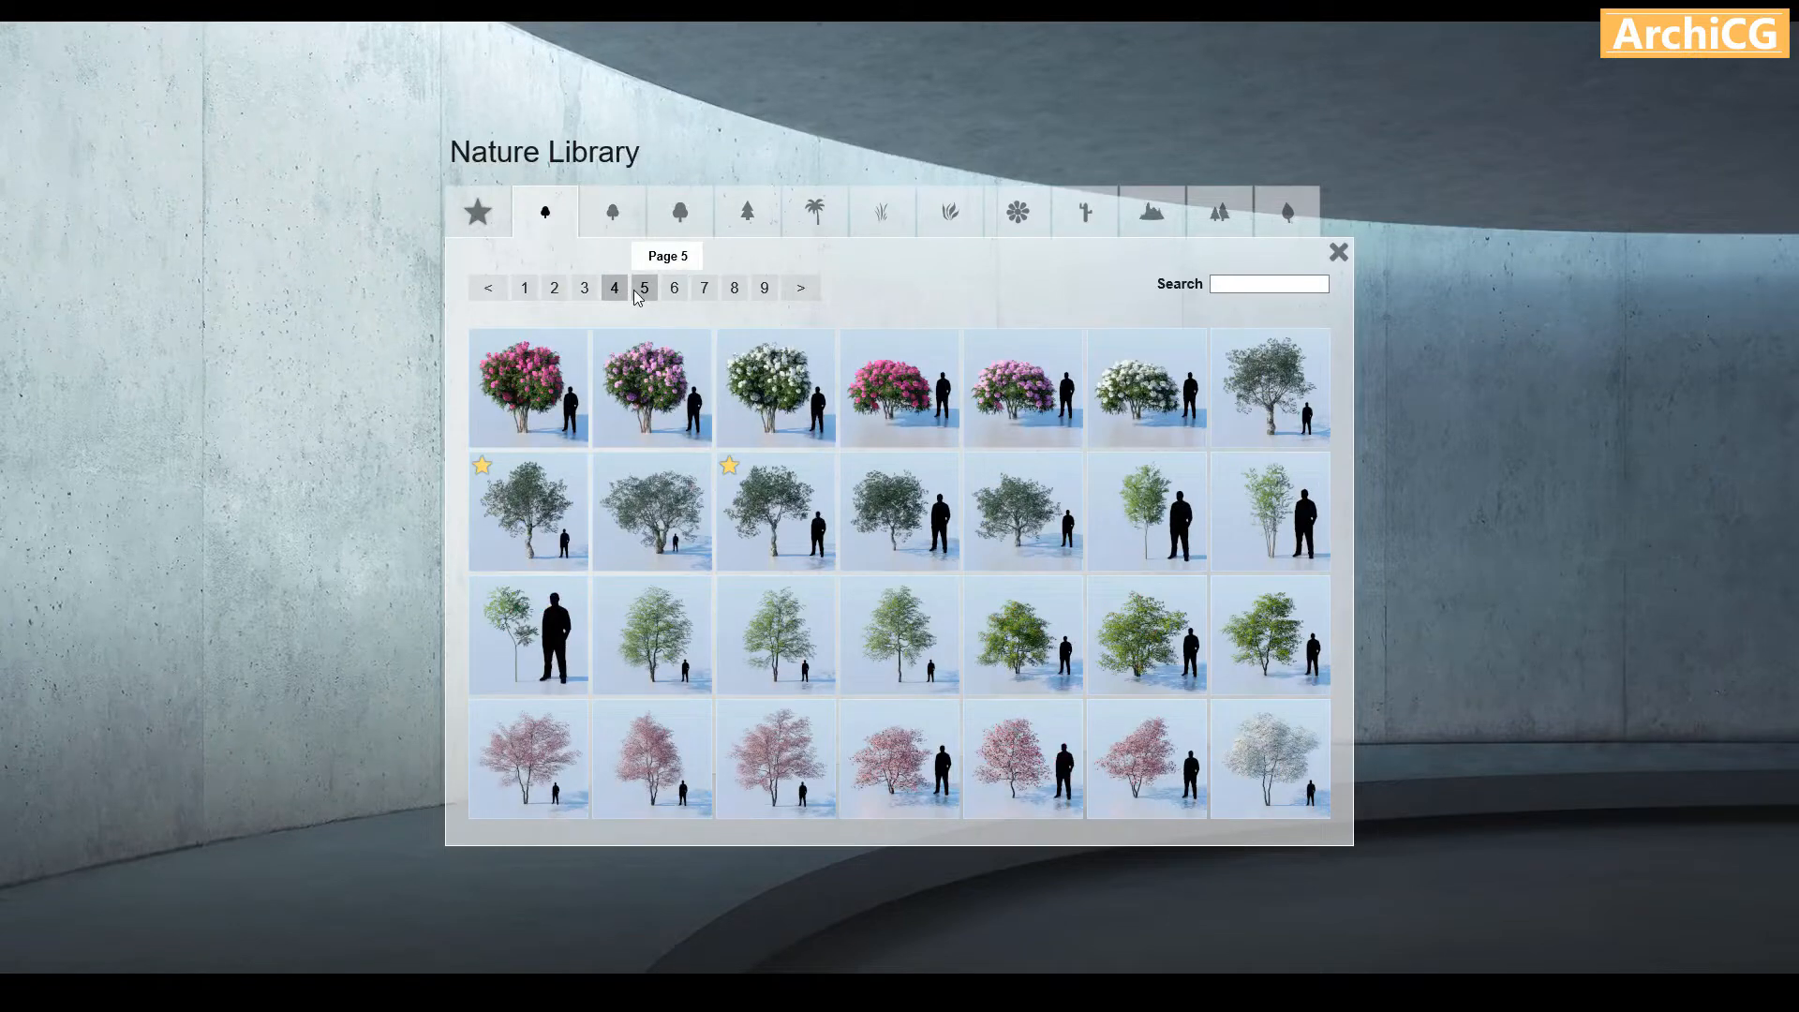
pyautogui.click(677, 639)
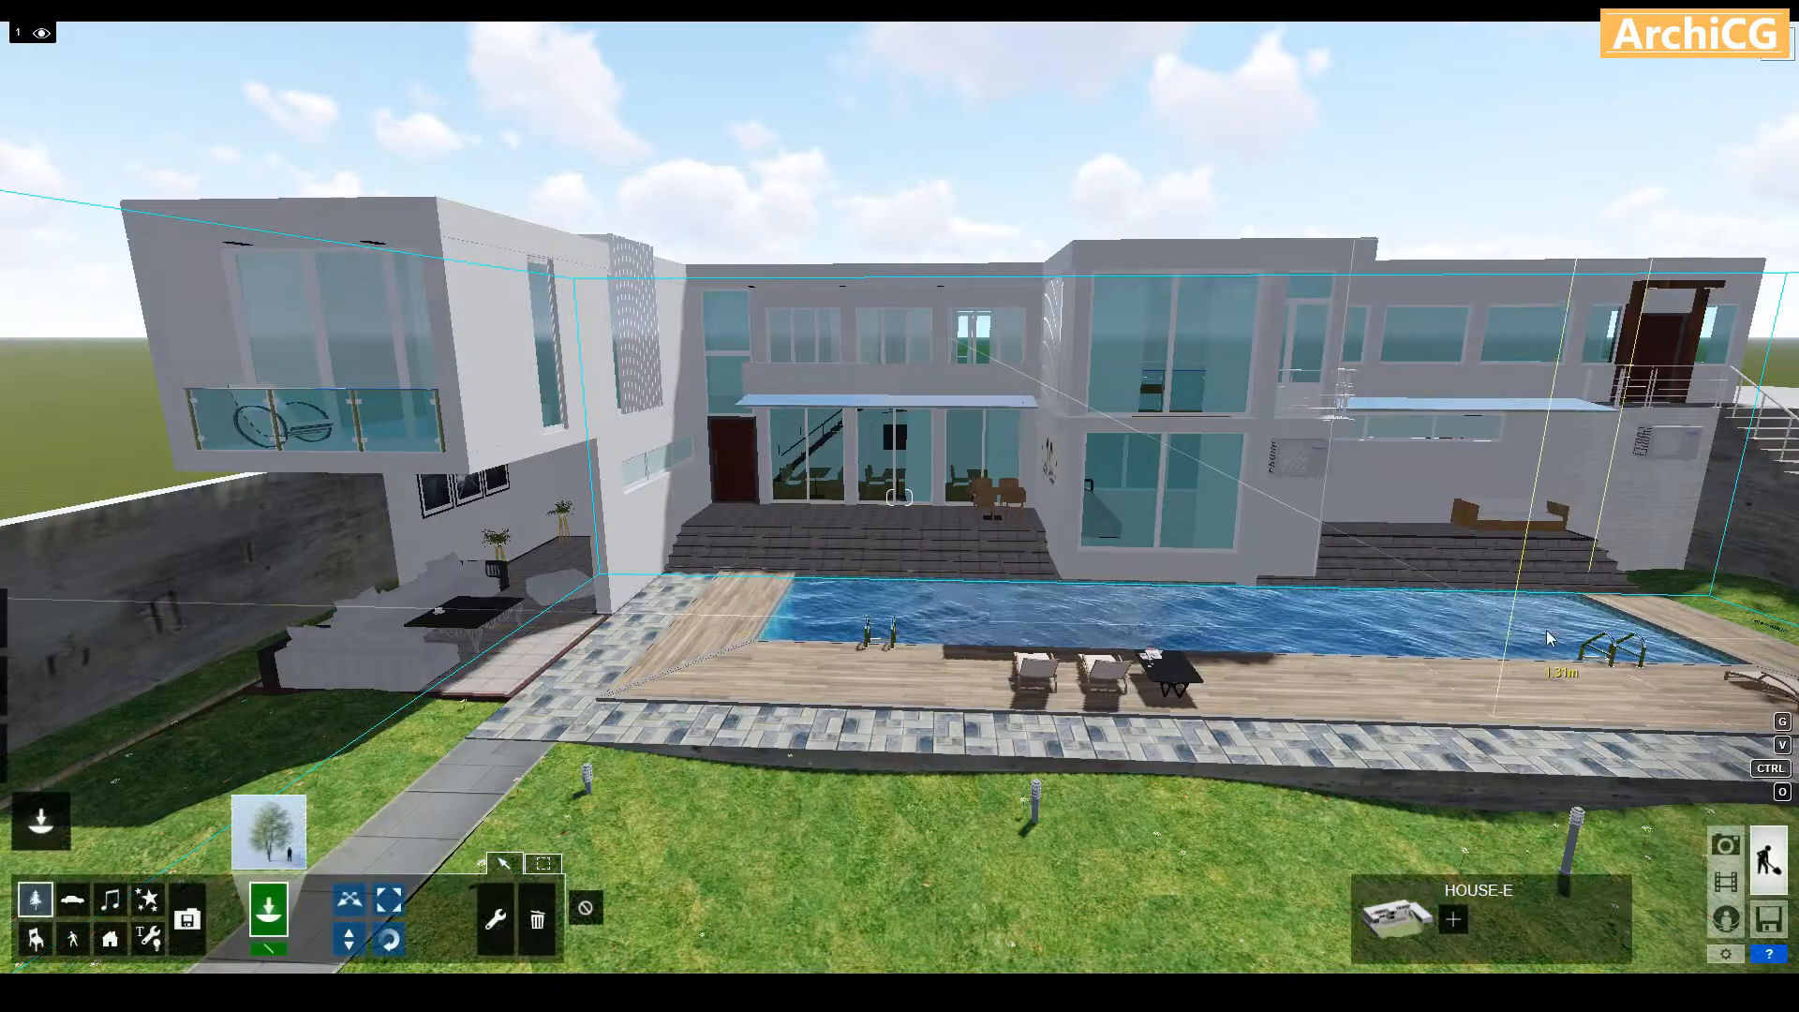
# Place two FloweringDogwood trees on the grass between the pool deck and the outdoor stairs, and scale them down slightly
pyautogui.press('d')
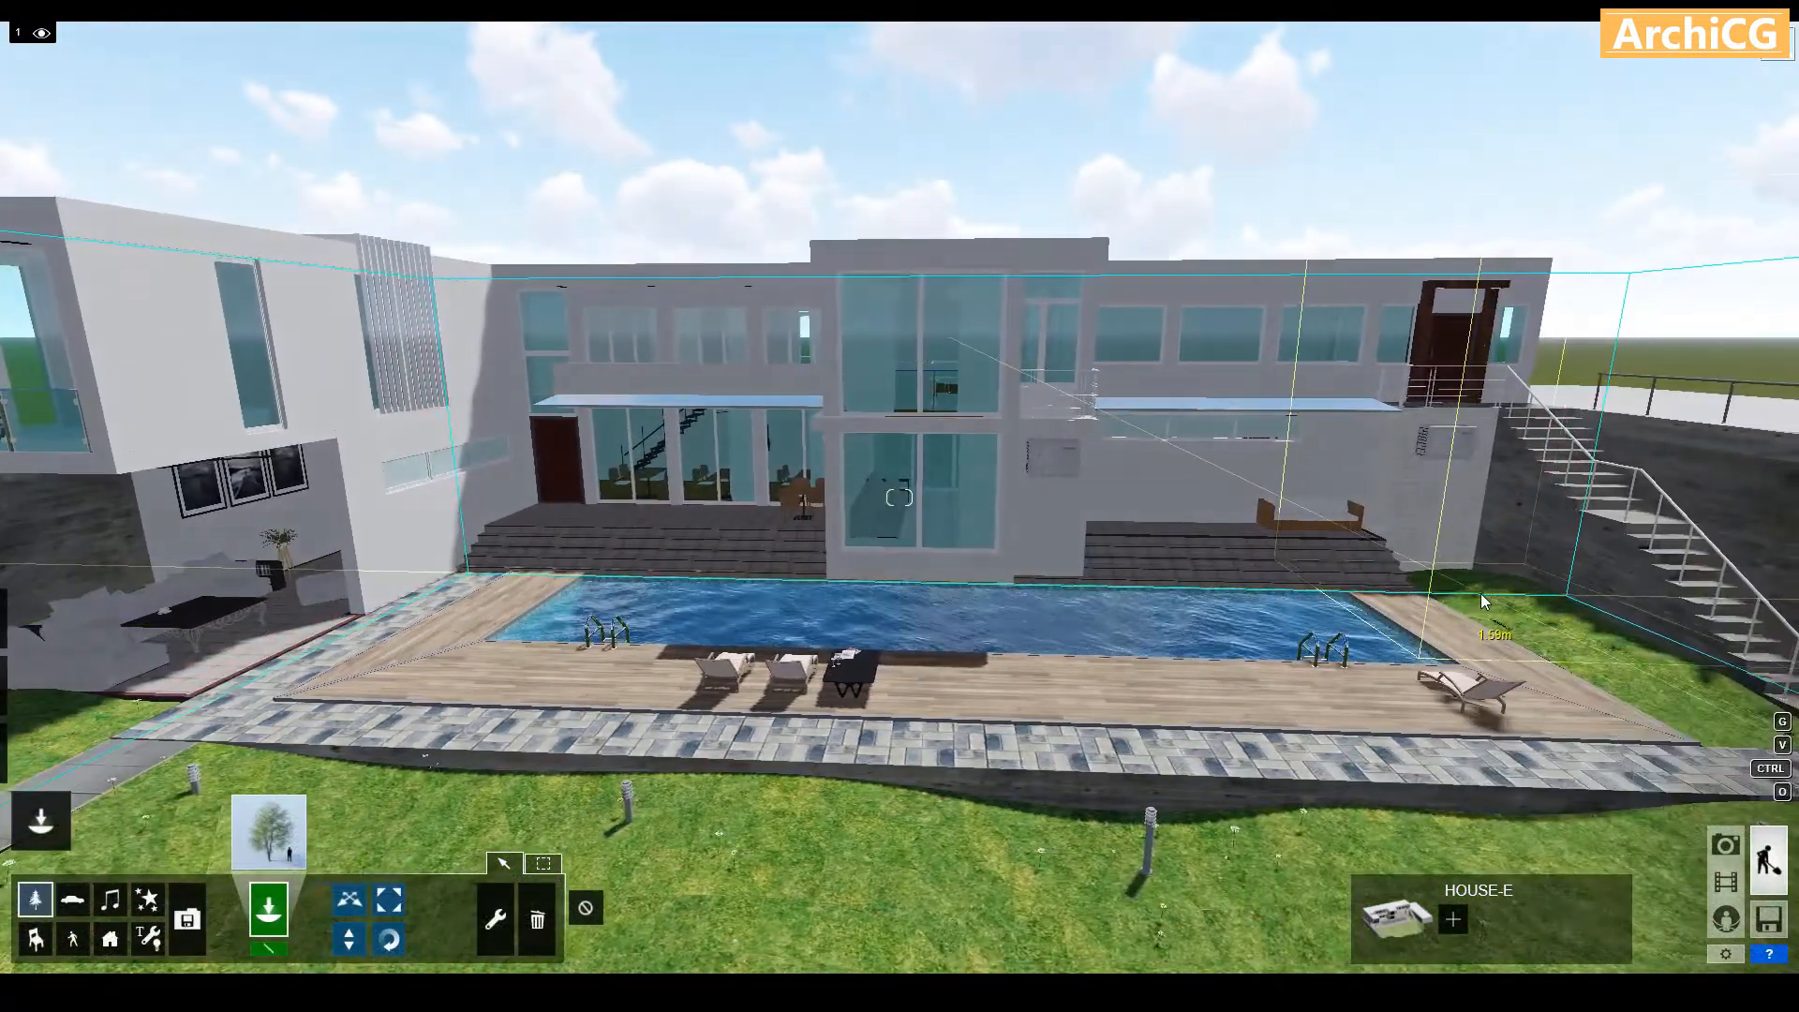
pyautogui.click(1487, 604)
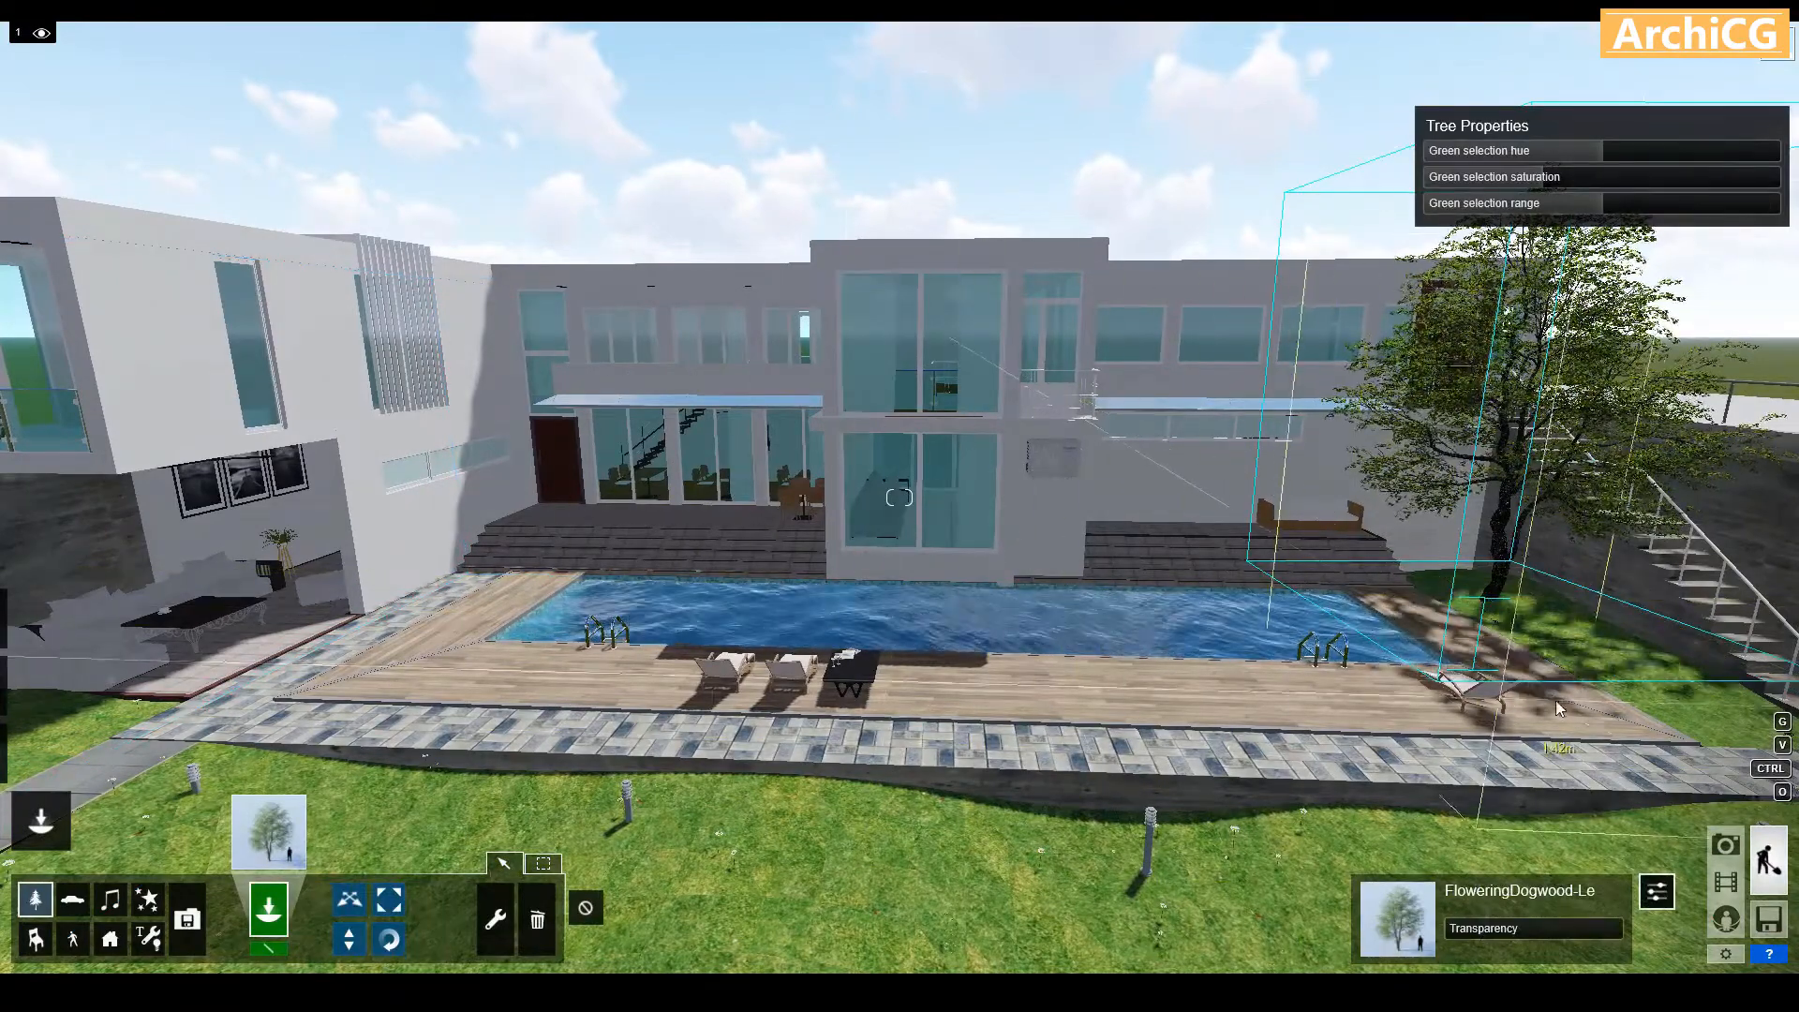
pyautogui.click(1611, 670)
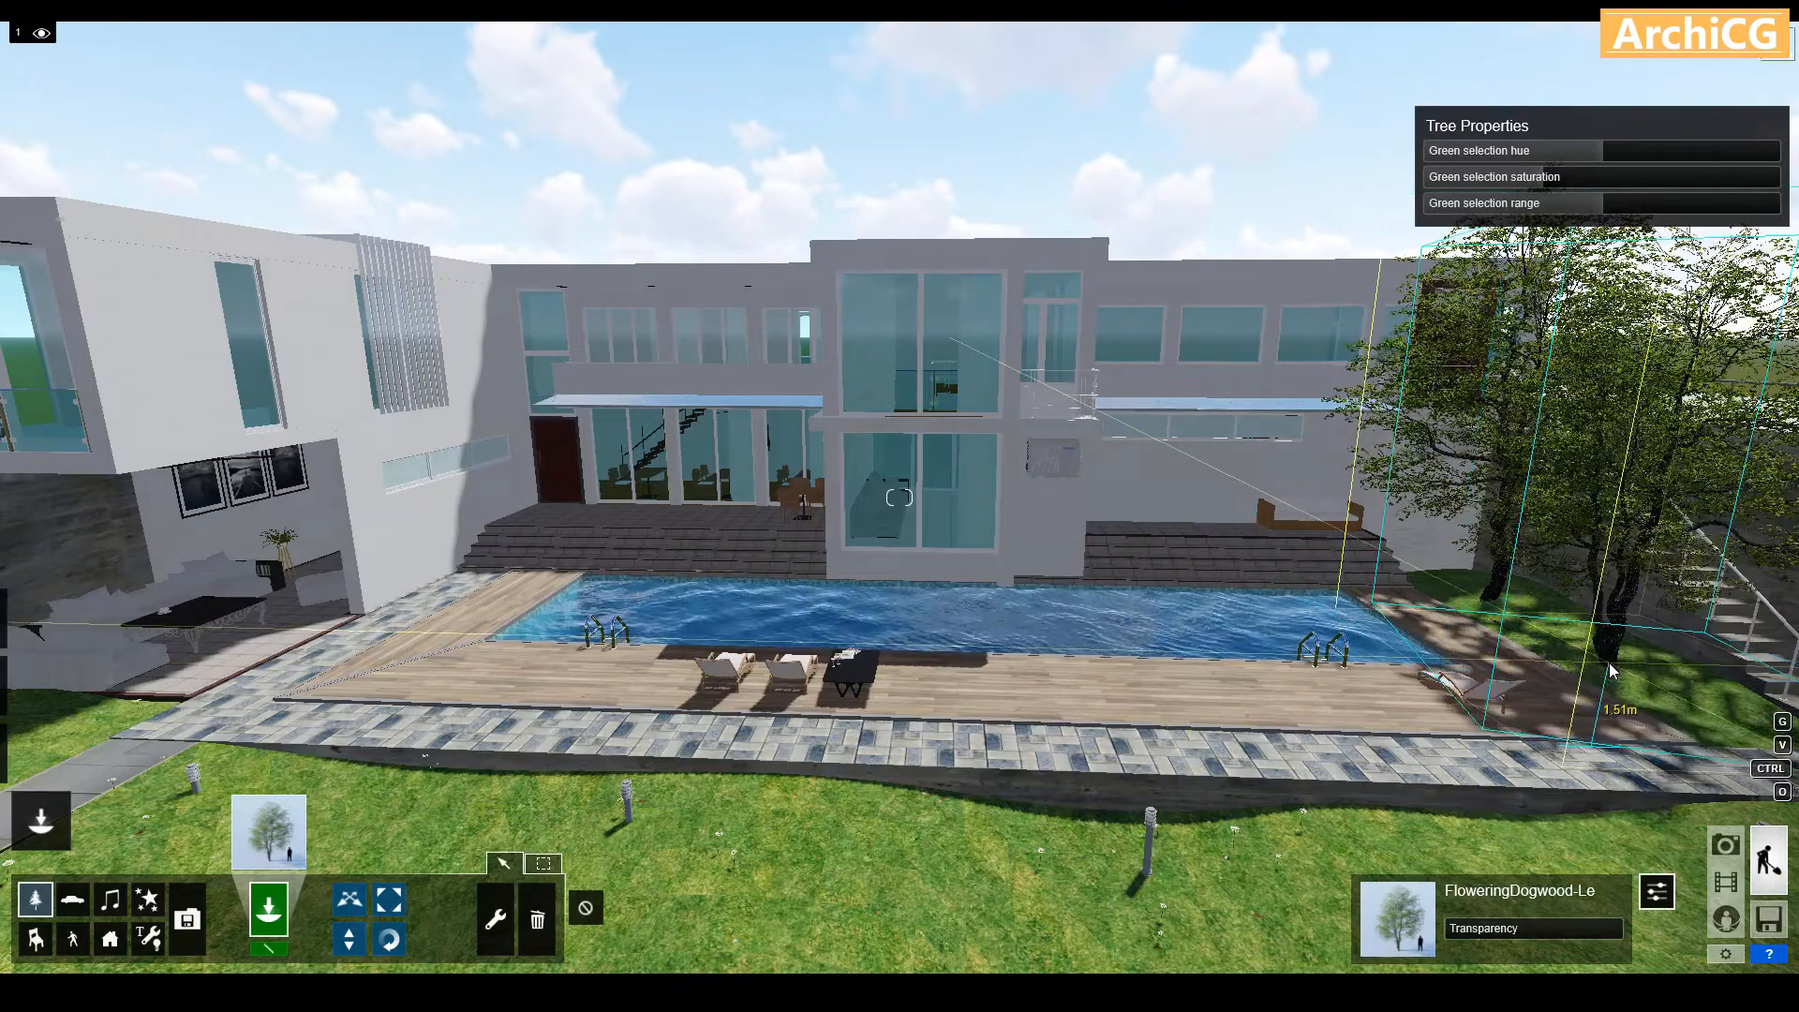
pyautogui.click(392, 902)
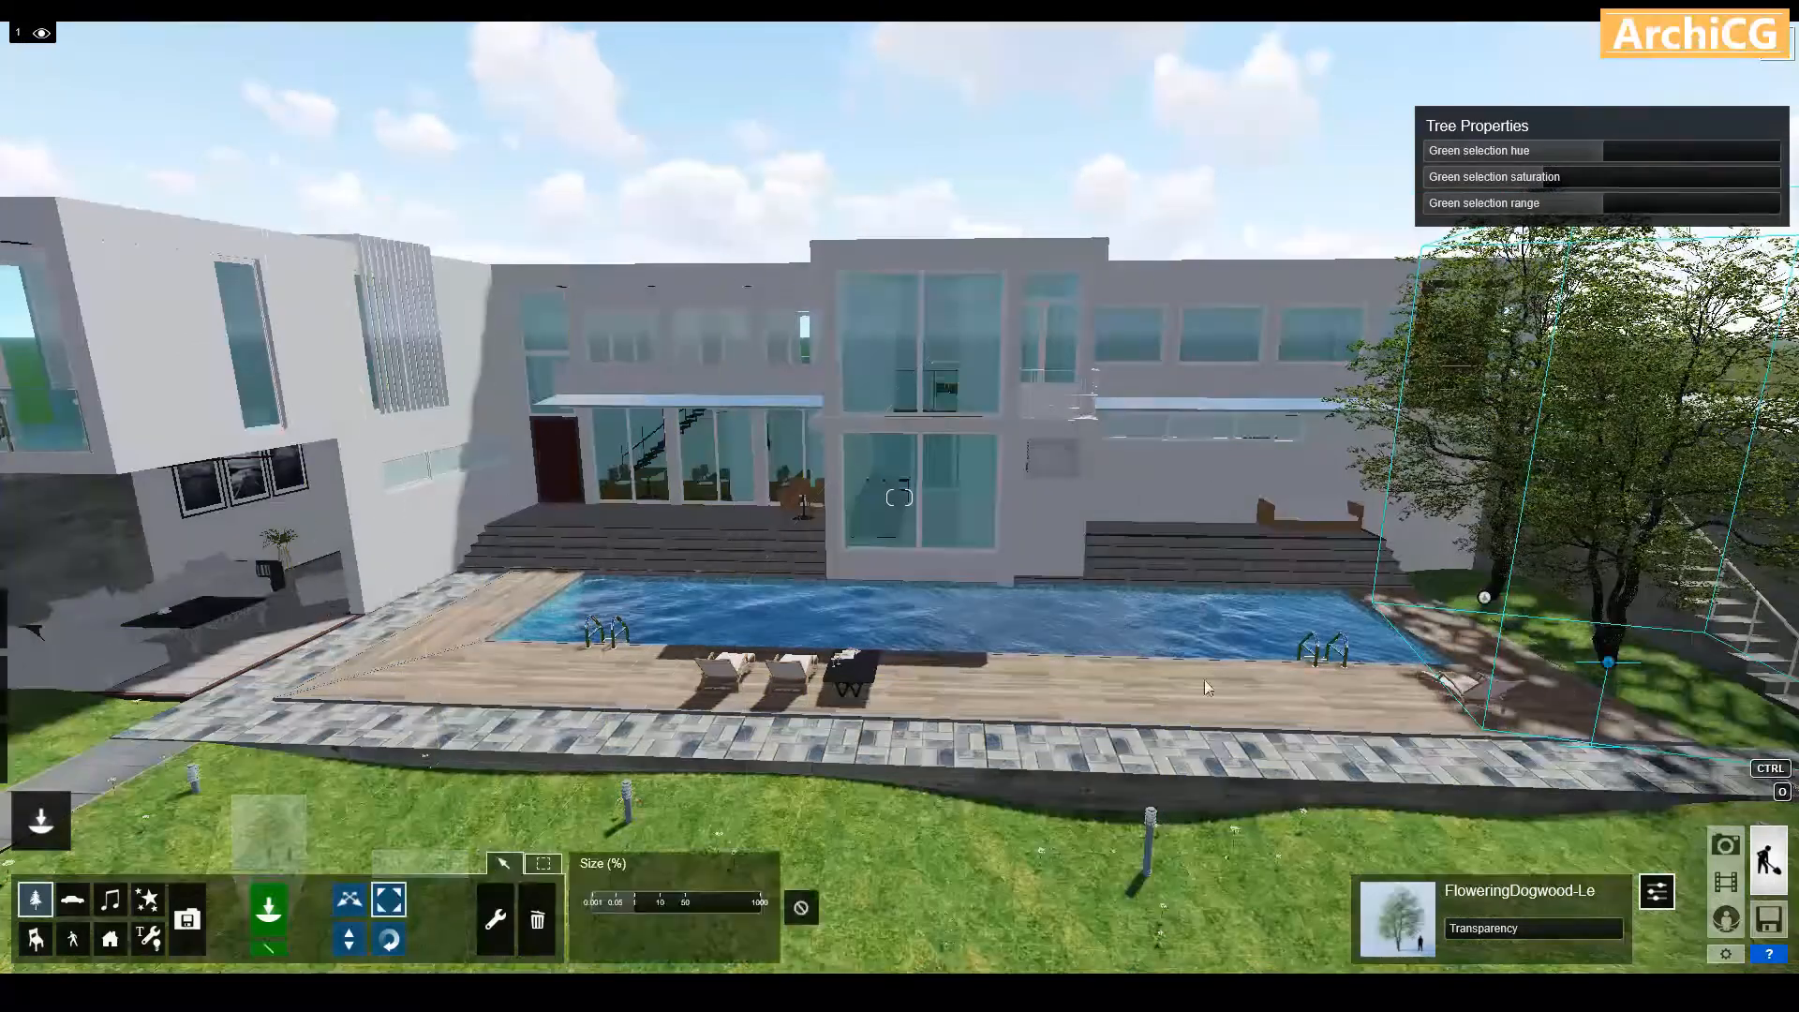
pyautogui.moveTo(1484, 600); pyautogui.dragTo(1566, 666)
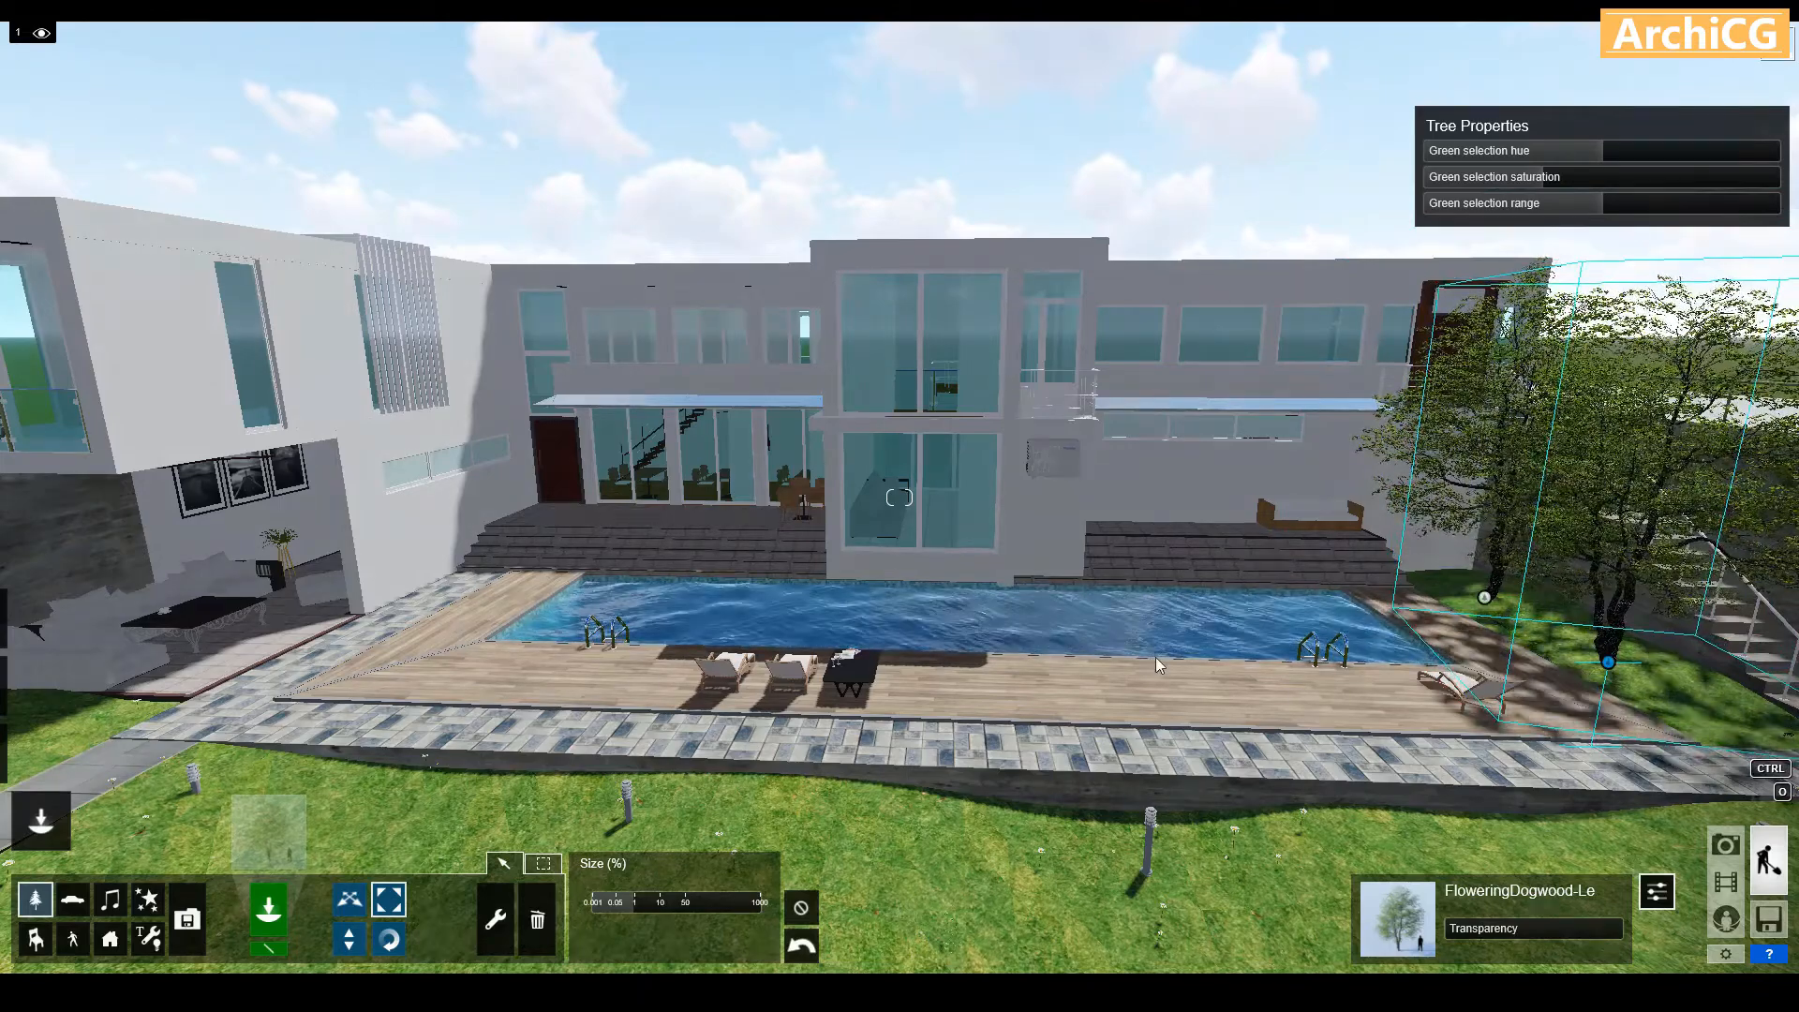
# Choose the Eastern_Redcedar_S tree from page 2 of the conifers in the nature library
pyautogui.press('a')
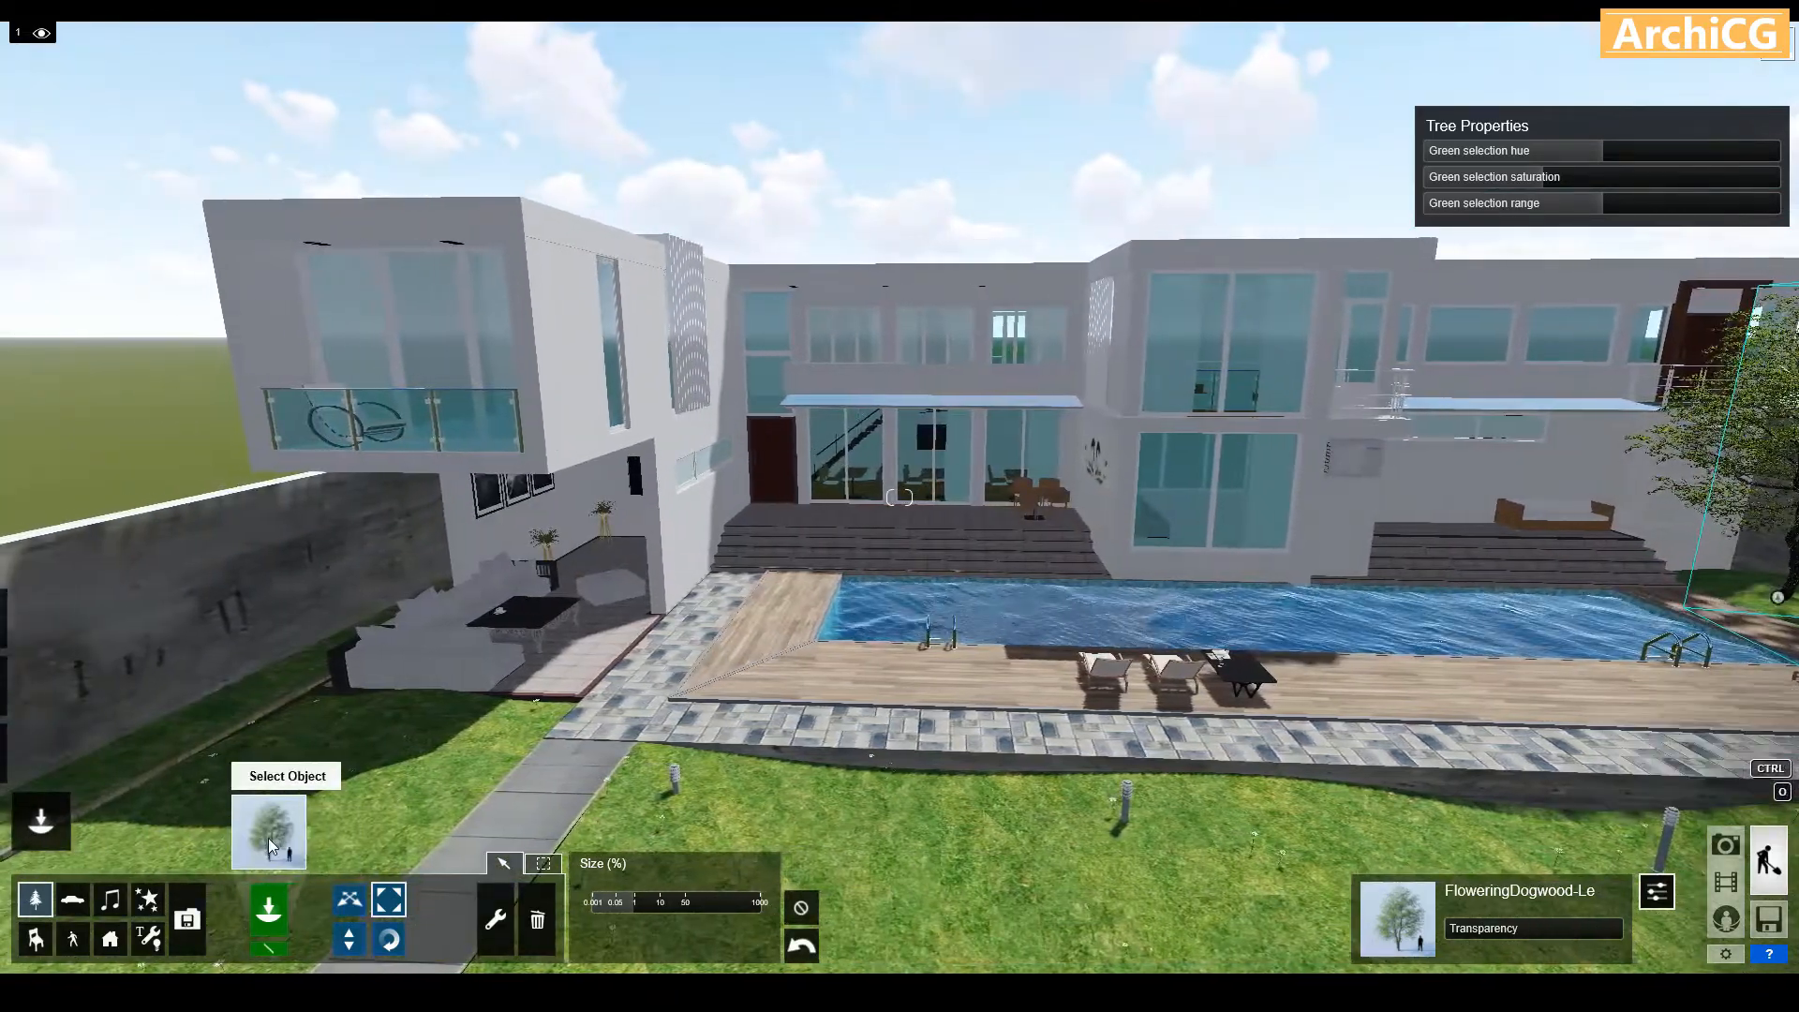
pyautogui.click(272, 843)
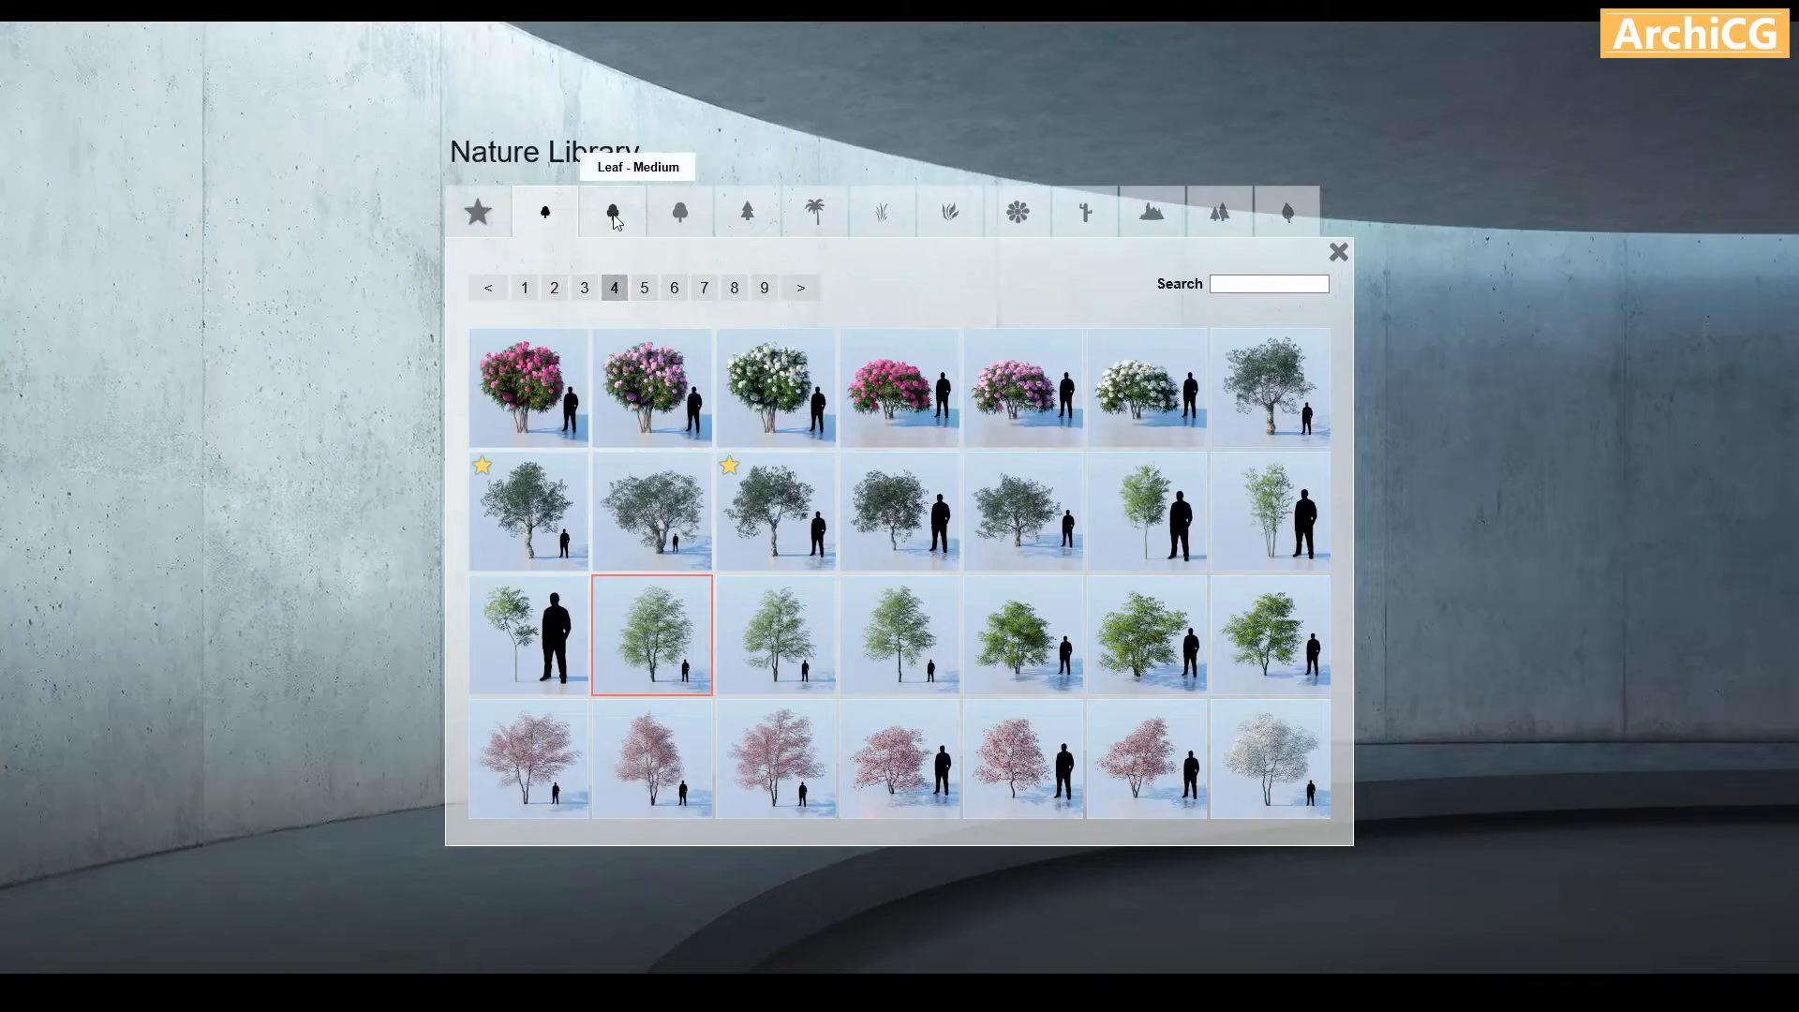
pyautogui.click(743, 215)
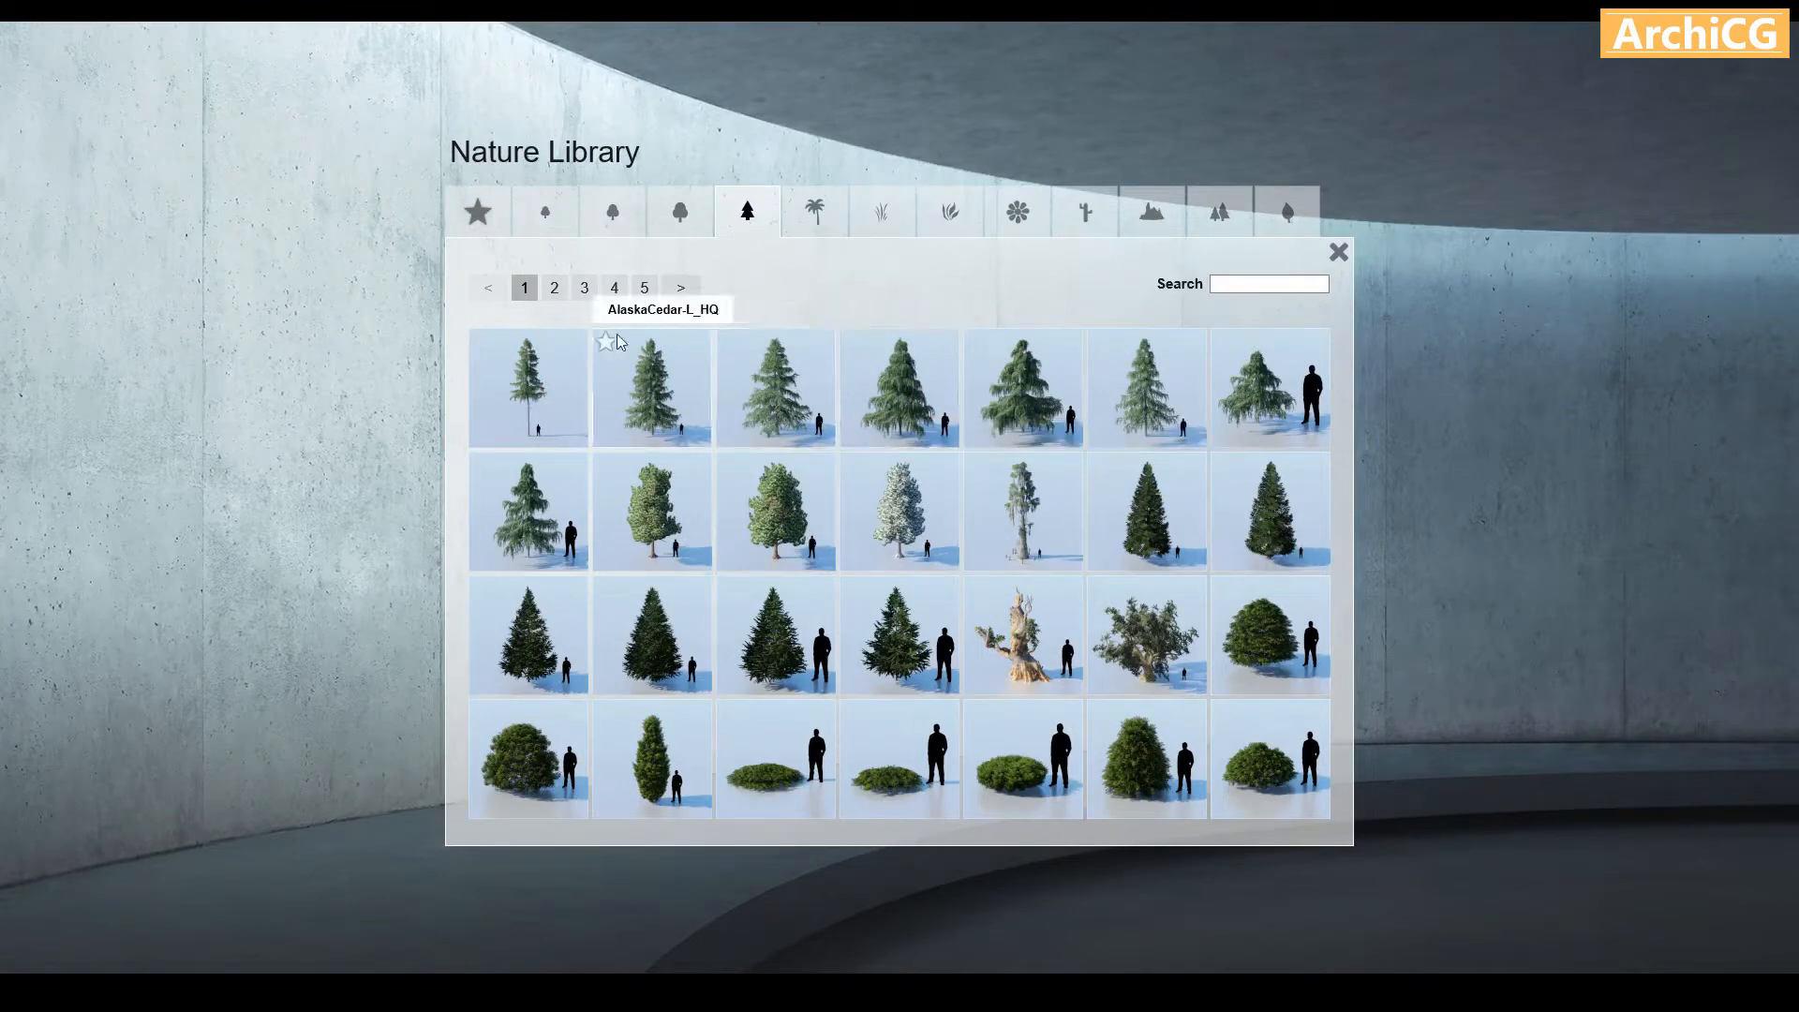
pyautogui.click(555, 288)
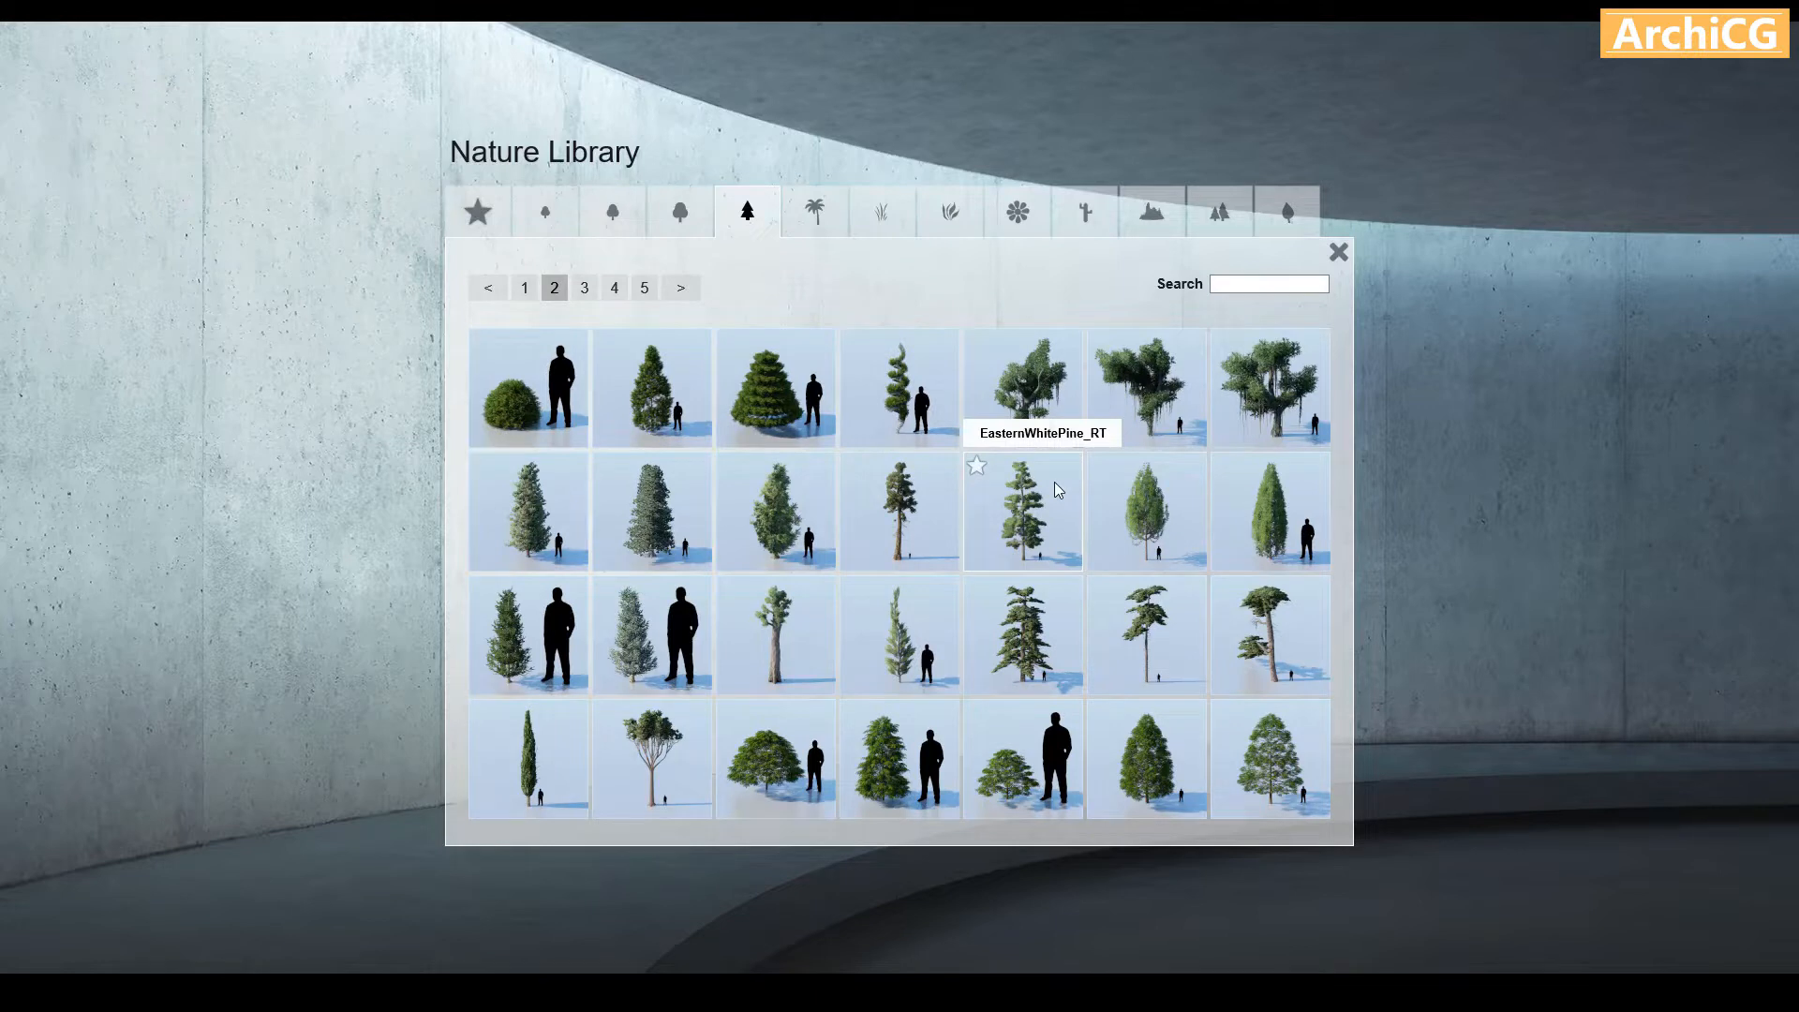
pyautogui.click(1272, 536)
# Place a hedge-like row of Eastern_Redcedar_S trees along the concrete boundary wall beside the covered lounge
pyautogui.press('a')
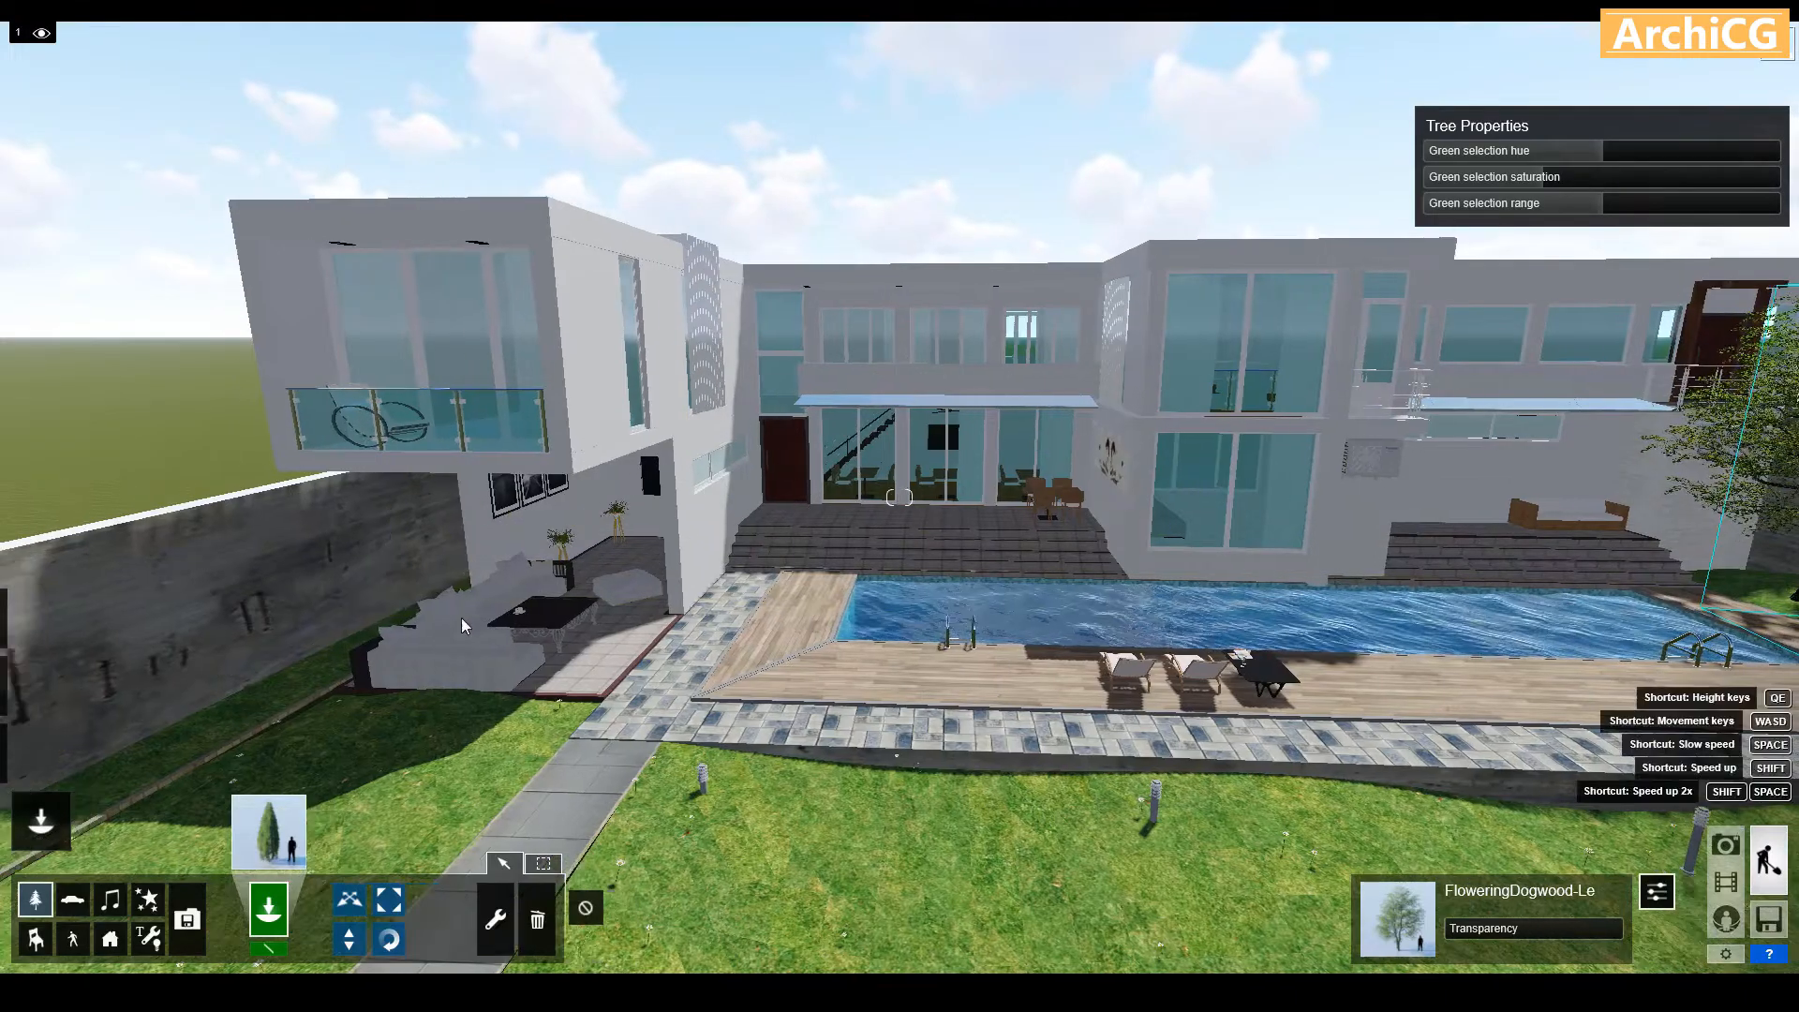
pyautogui.press('w')
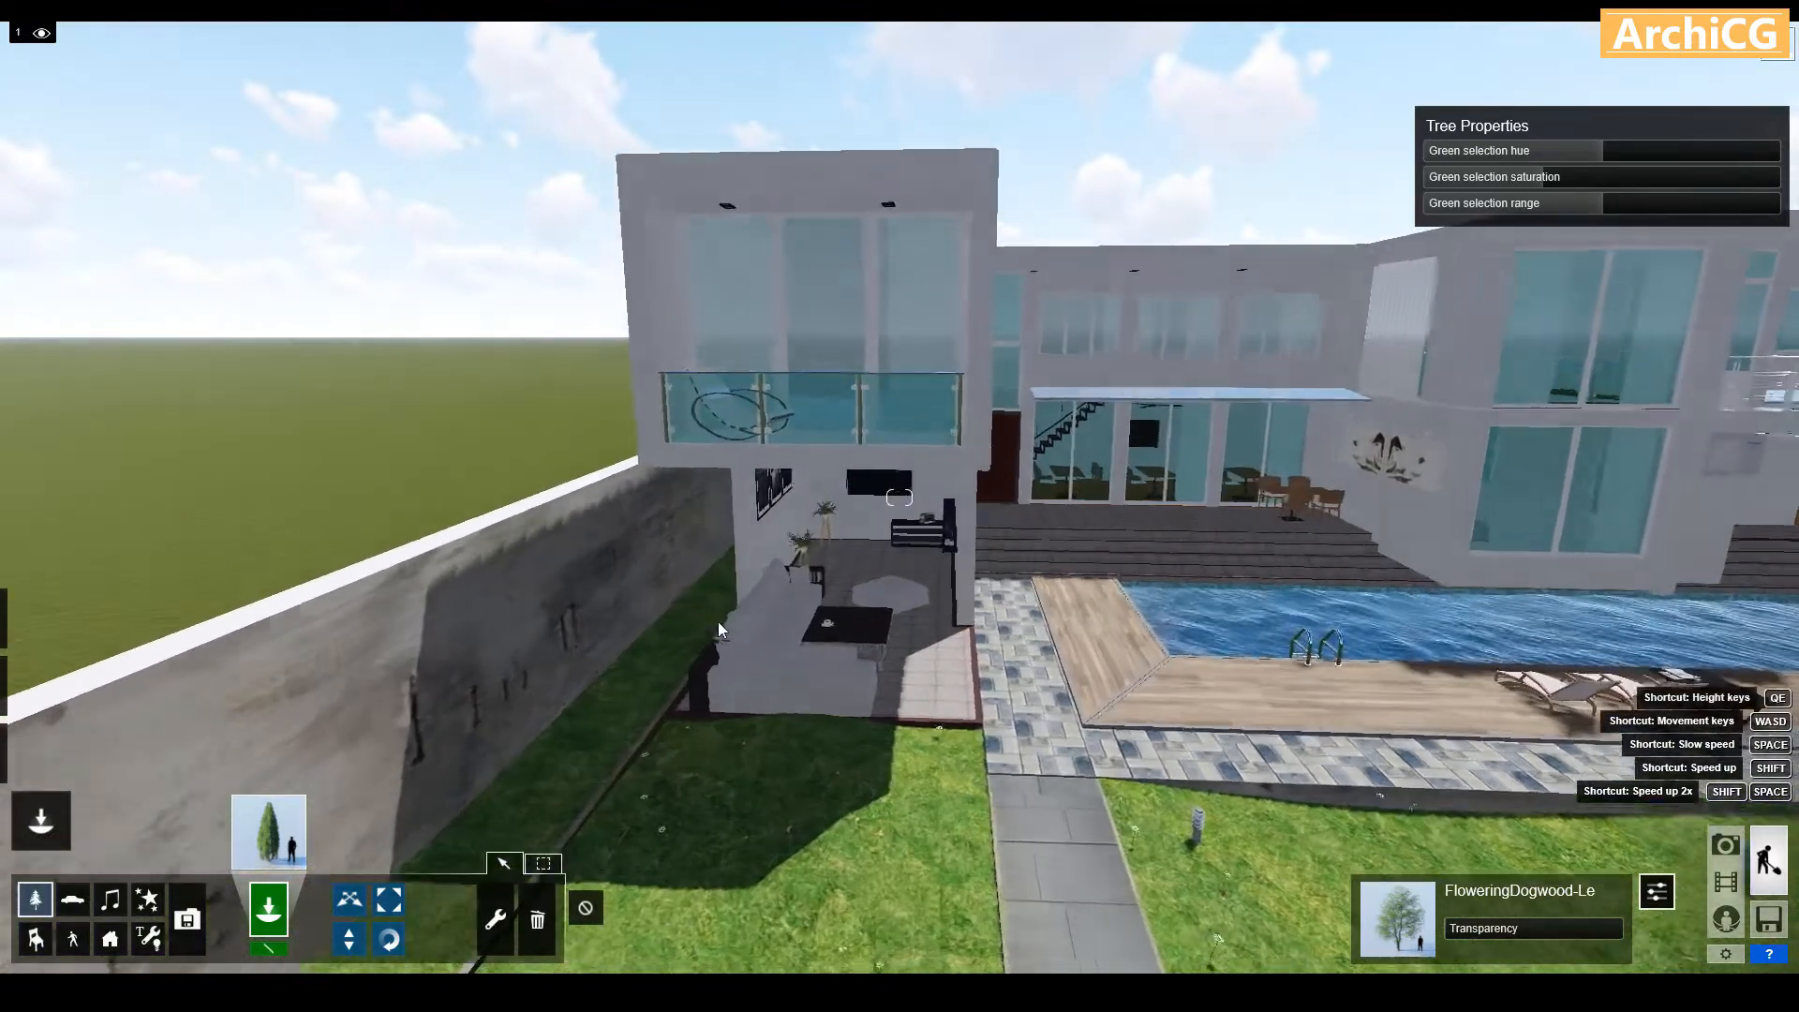
pyautogui.press('a')
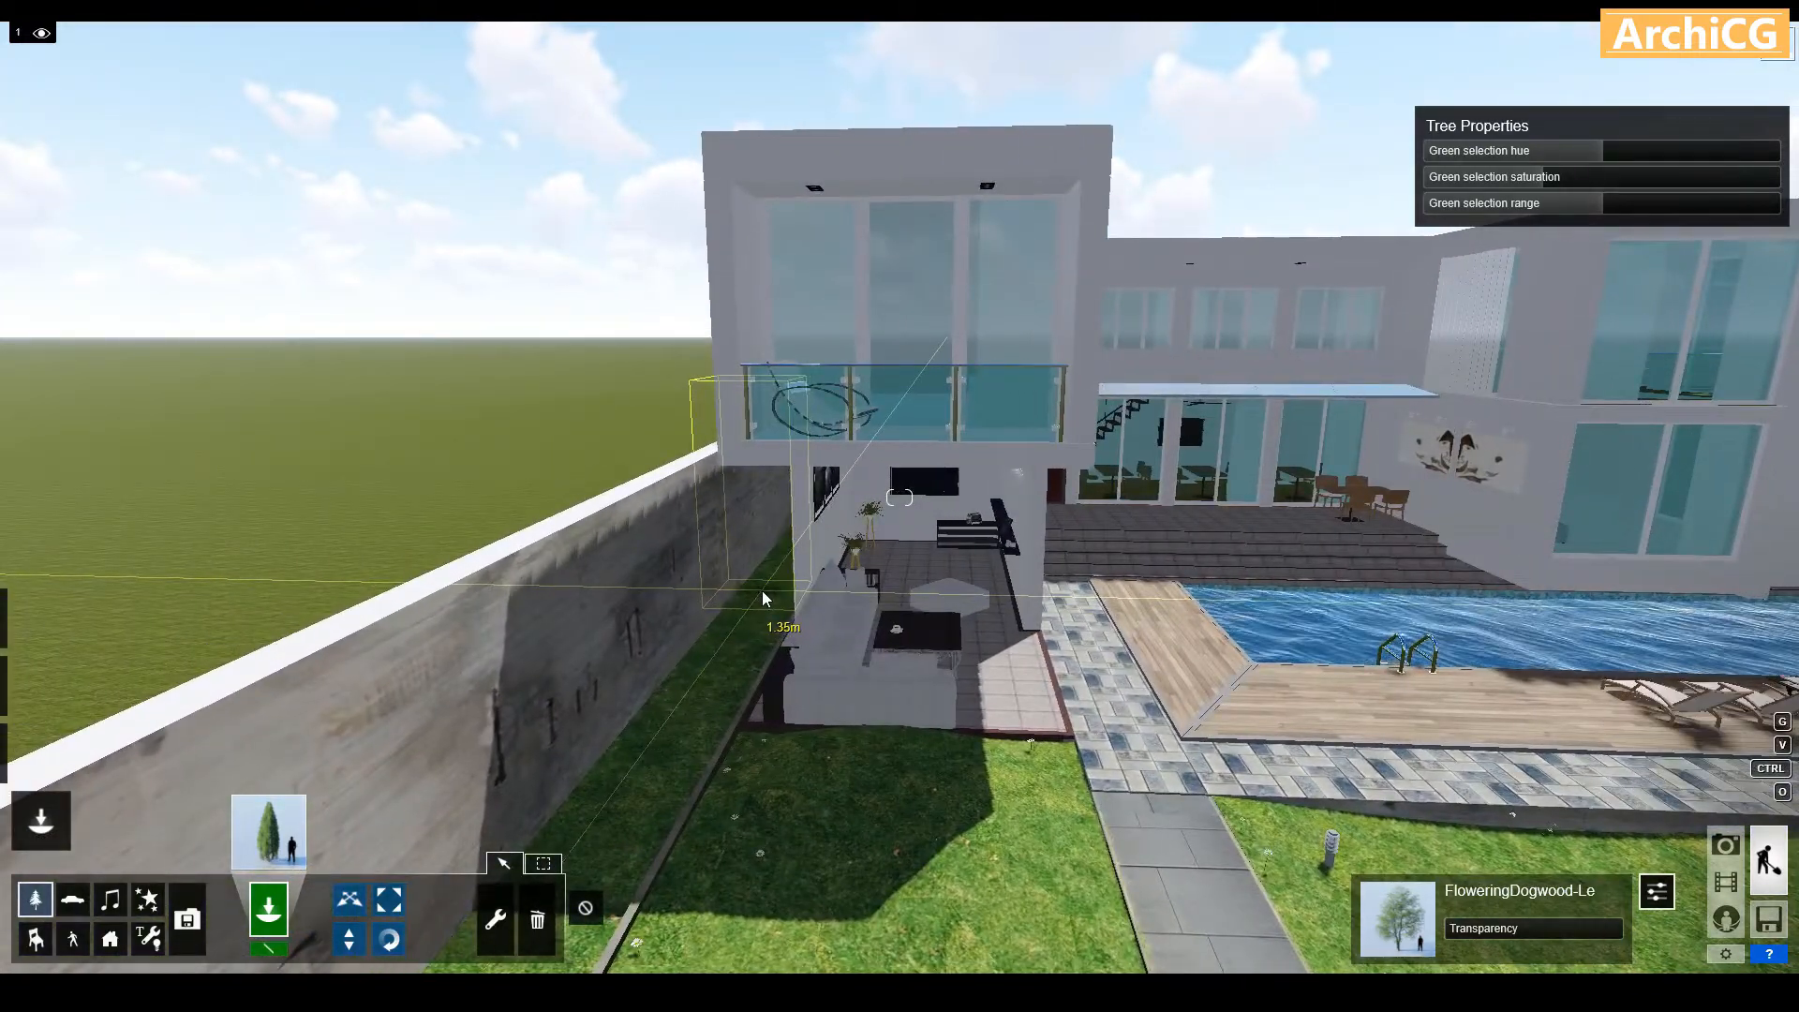
pyautogui.click(761, 590)
pyautogui.moveTo(750, 639); pyautogui.dragTo(613, 881)
pyautogui.moveTo(613, 881); pyautogui.dragTo(795, 717, button='right')
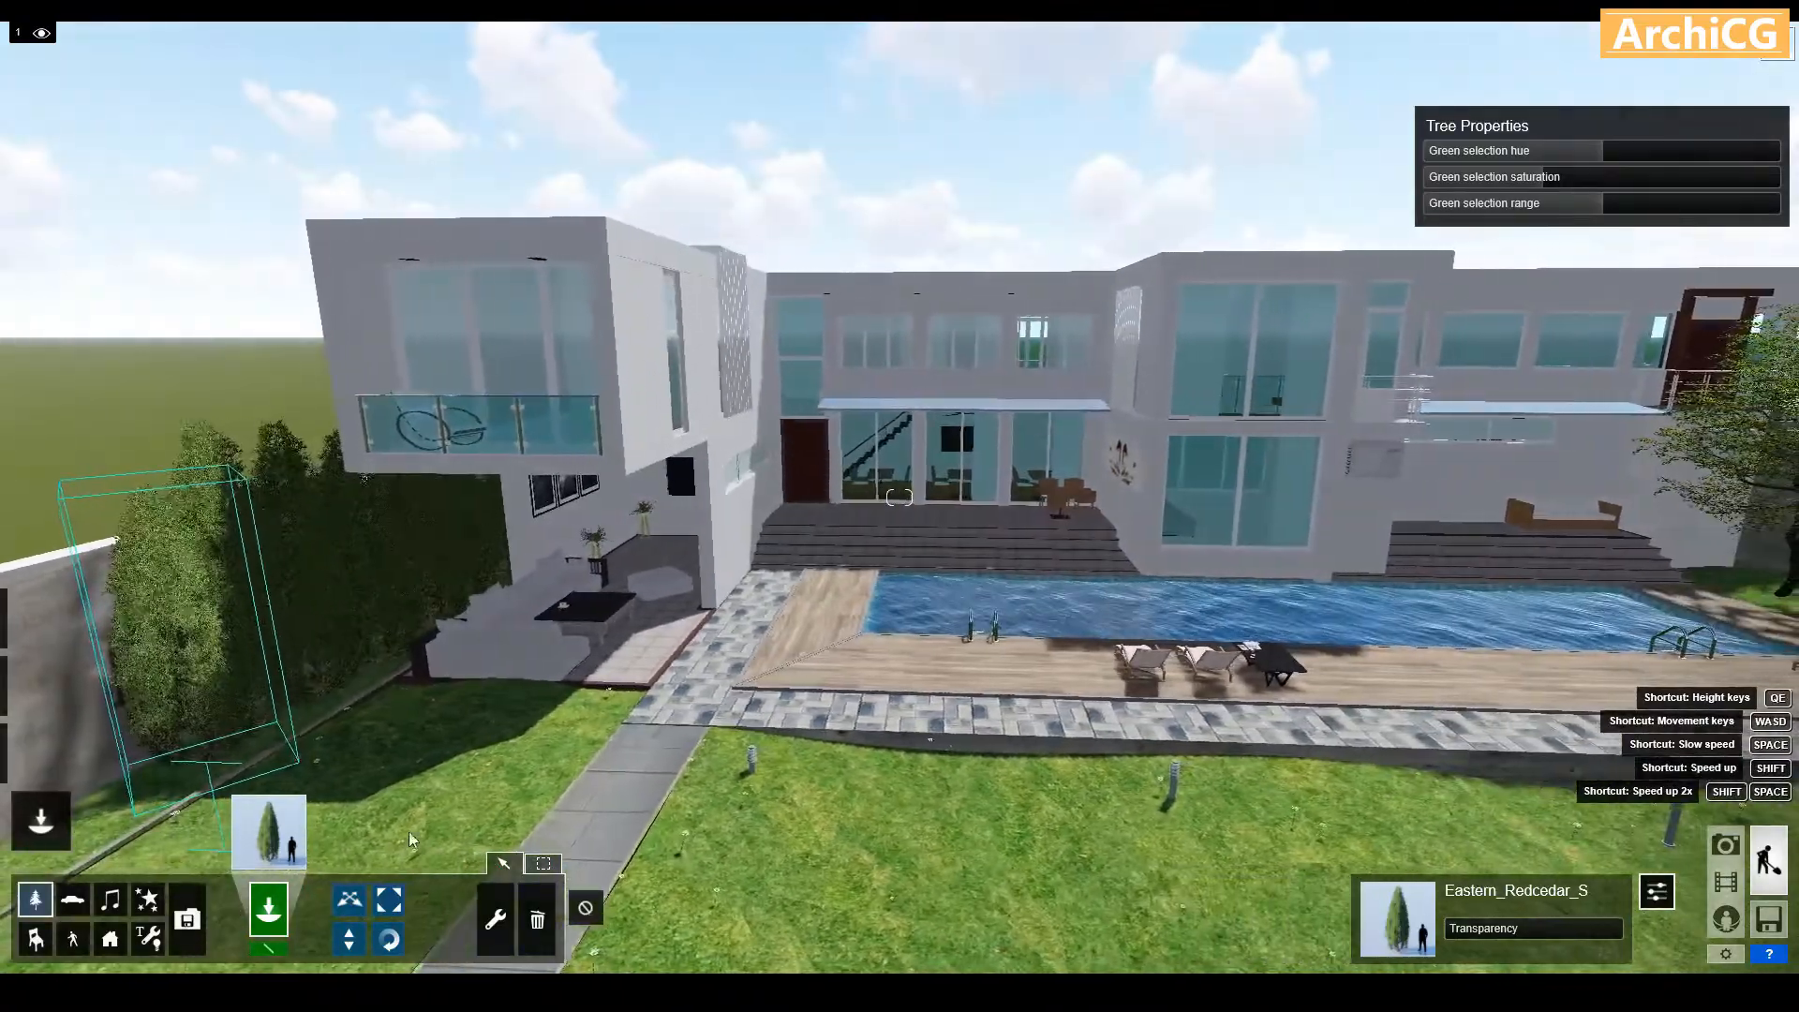
# Choose the Cedar_Elm_M tree from page 3 of the small leaf trees in the nature library
pyautogui.click(269, 829)
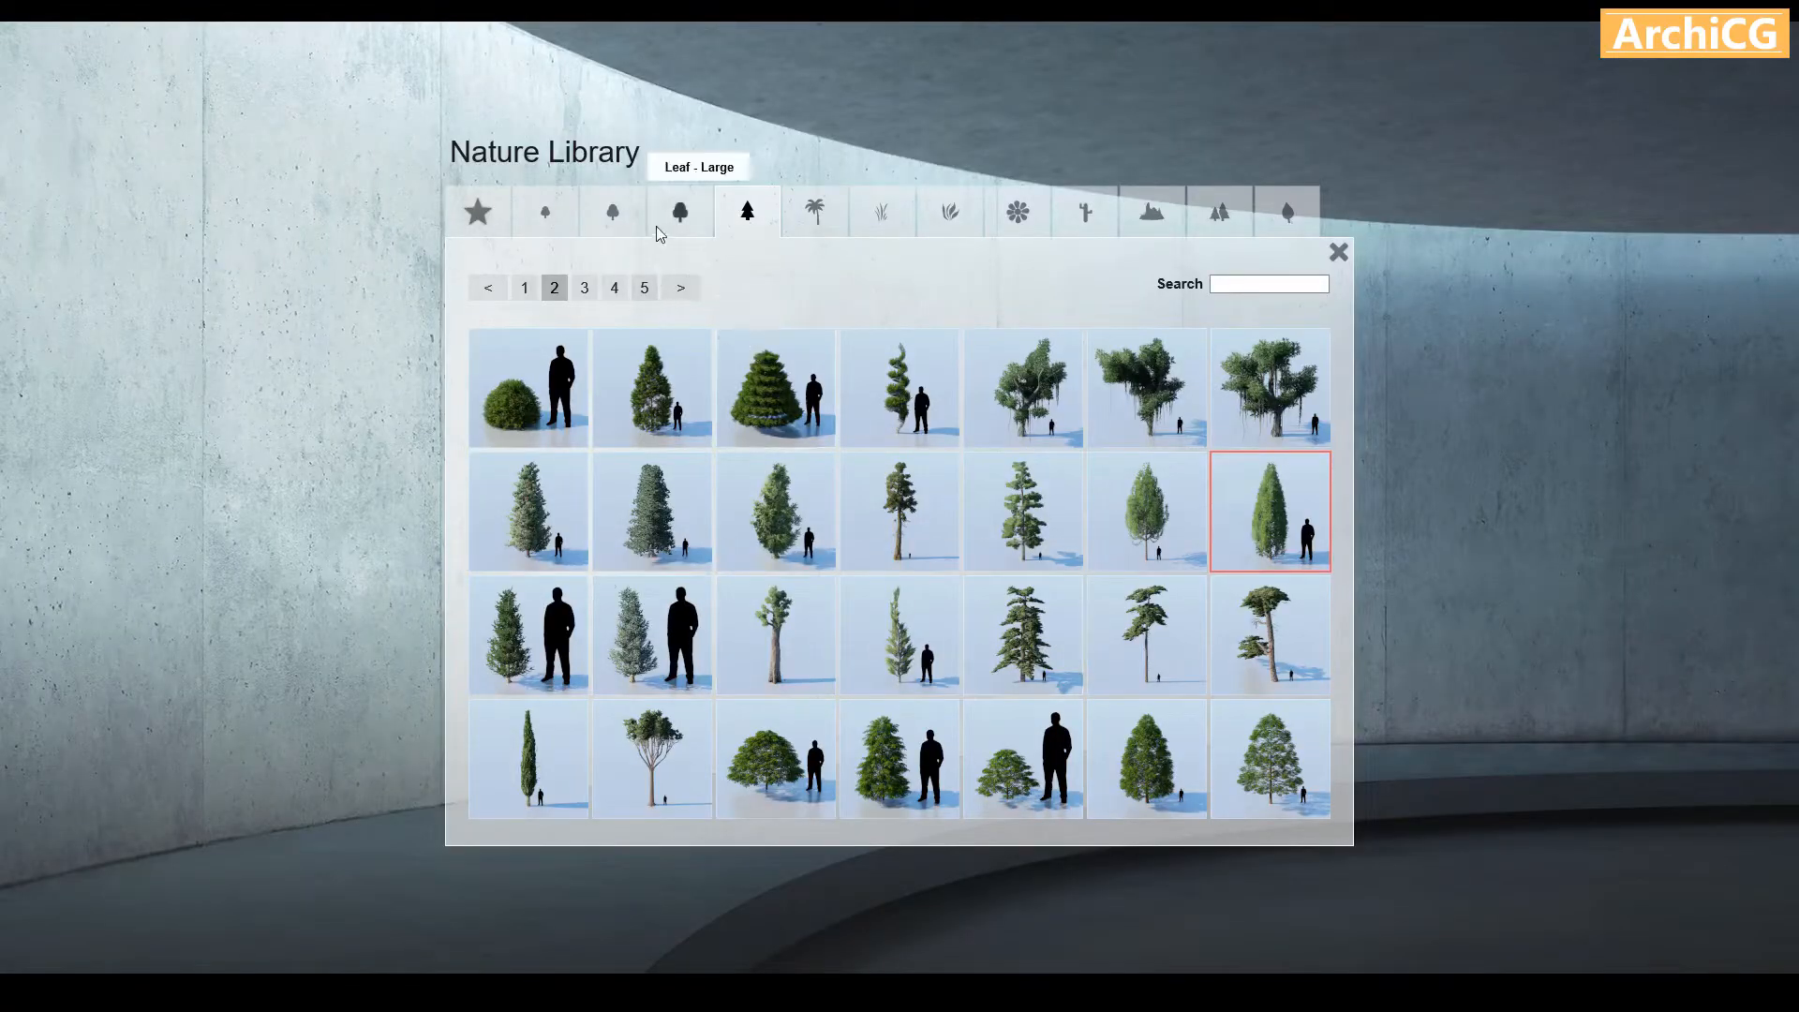
pyautogui.click(547, 214)
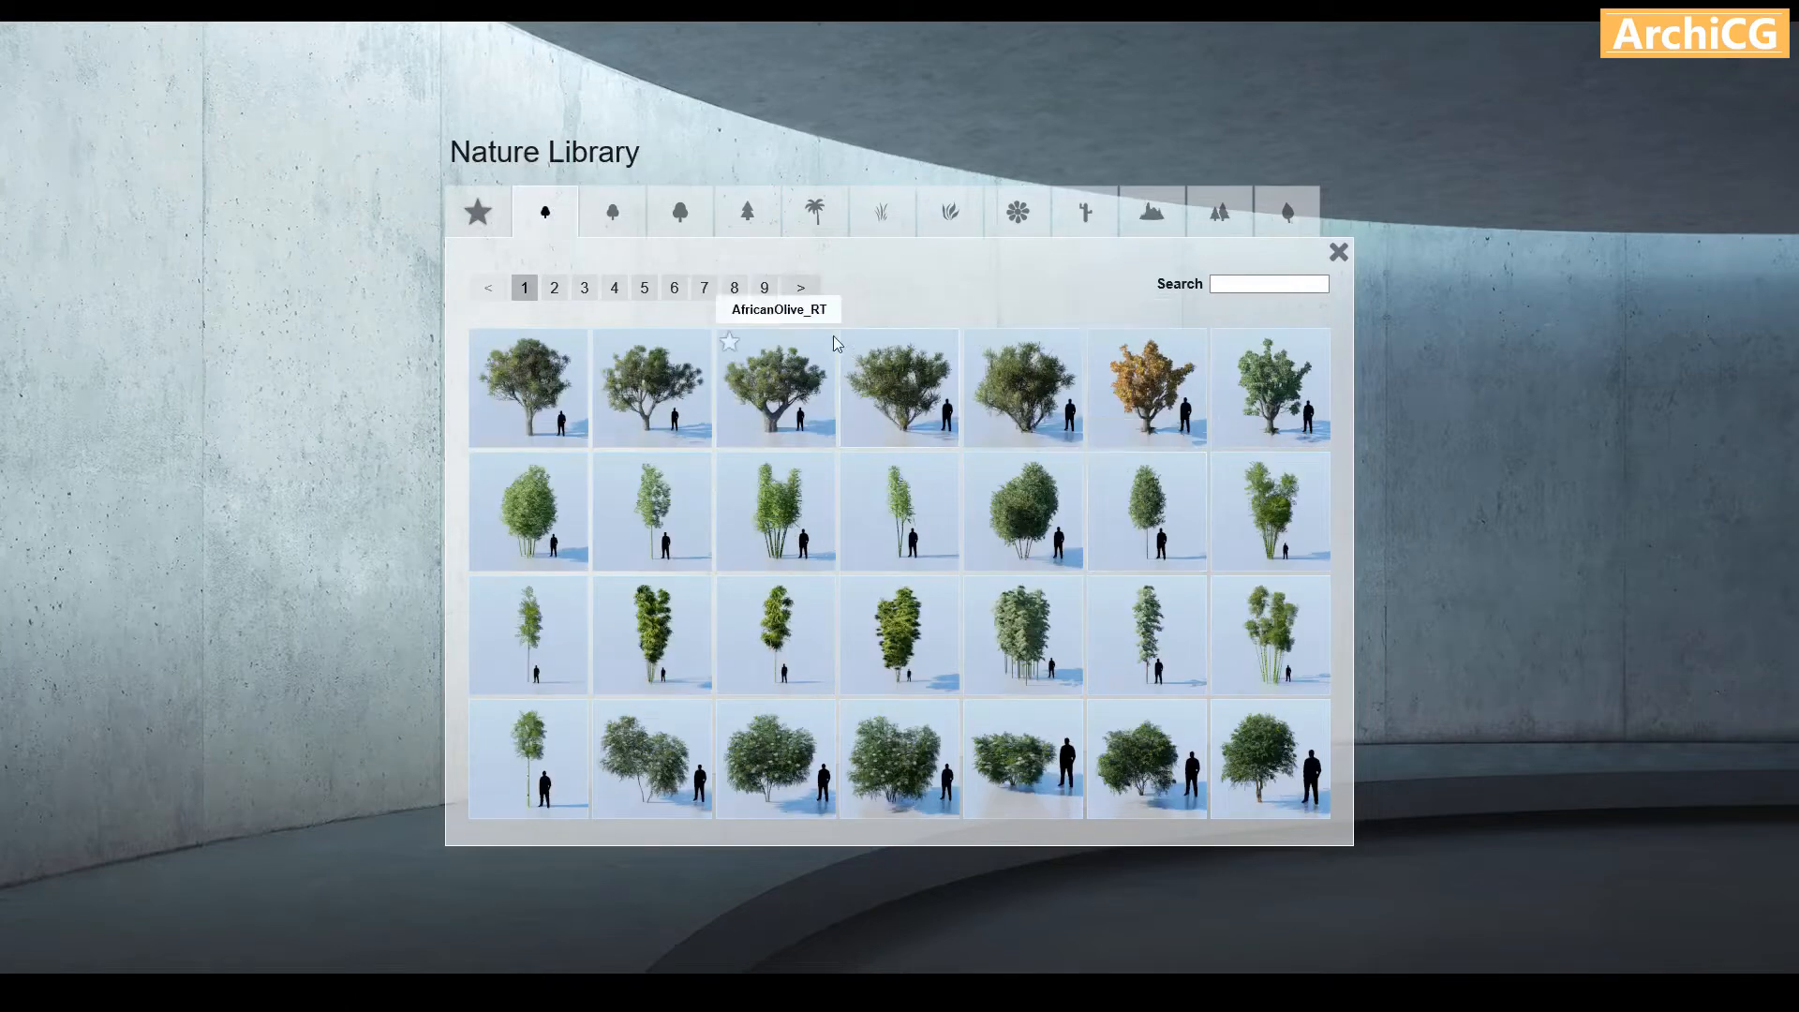
pyautogui.click(554, 288)
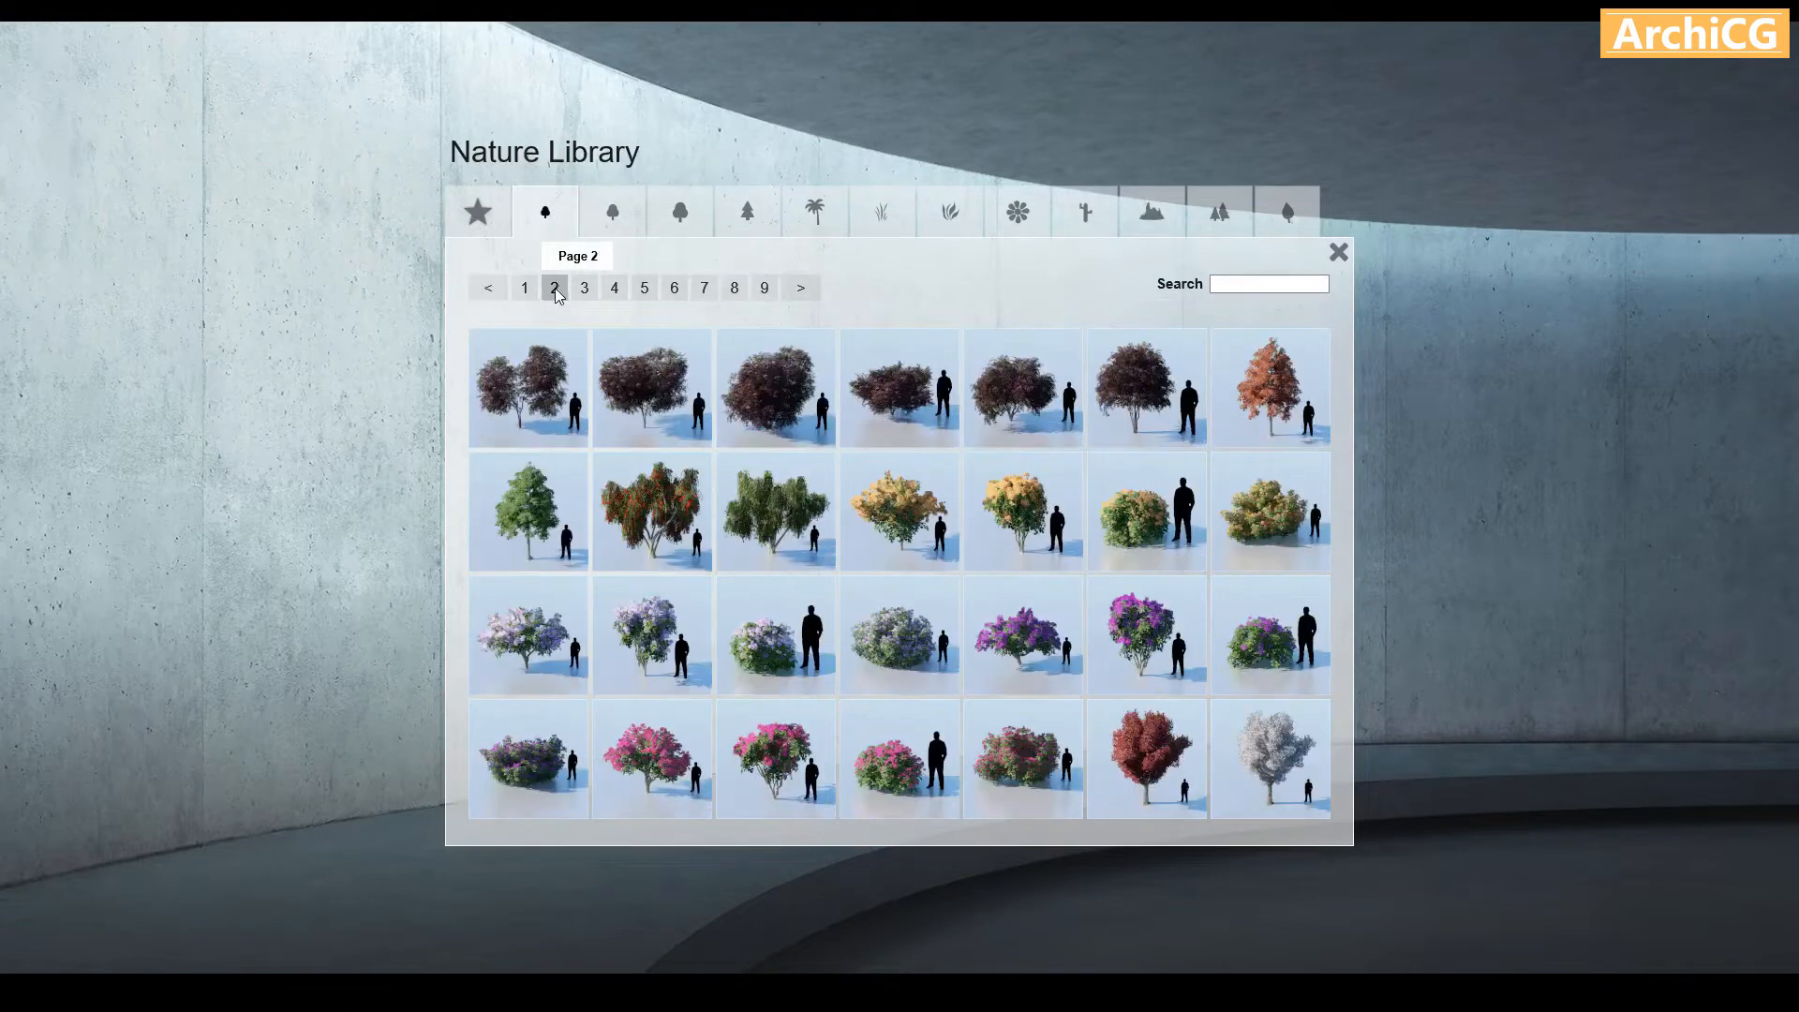
pyautogui.click(585, 289)
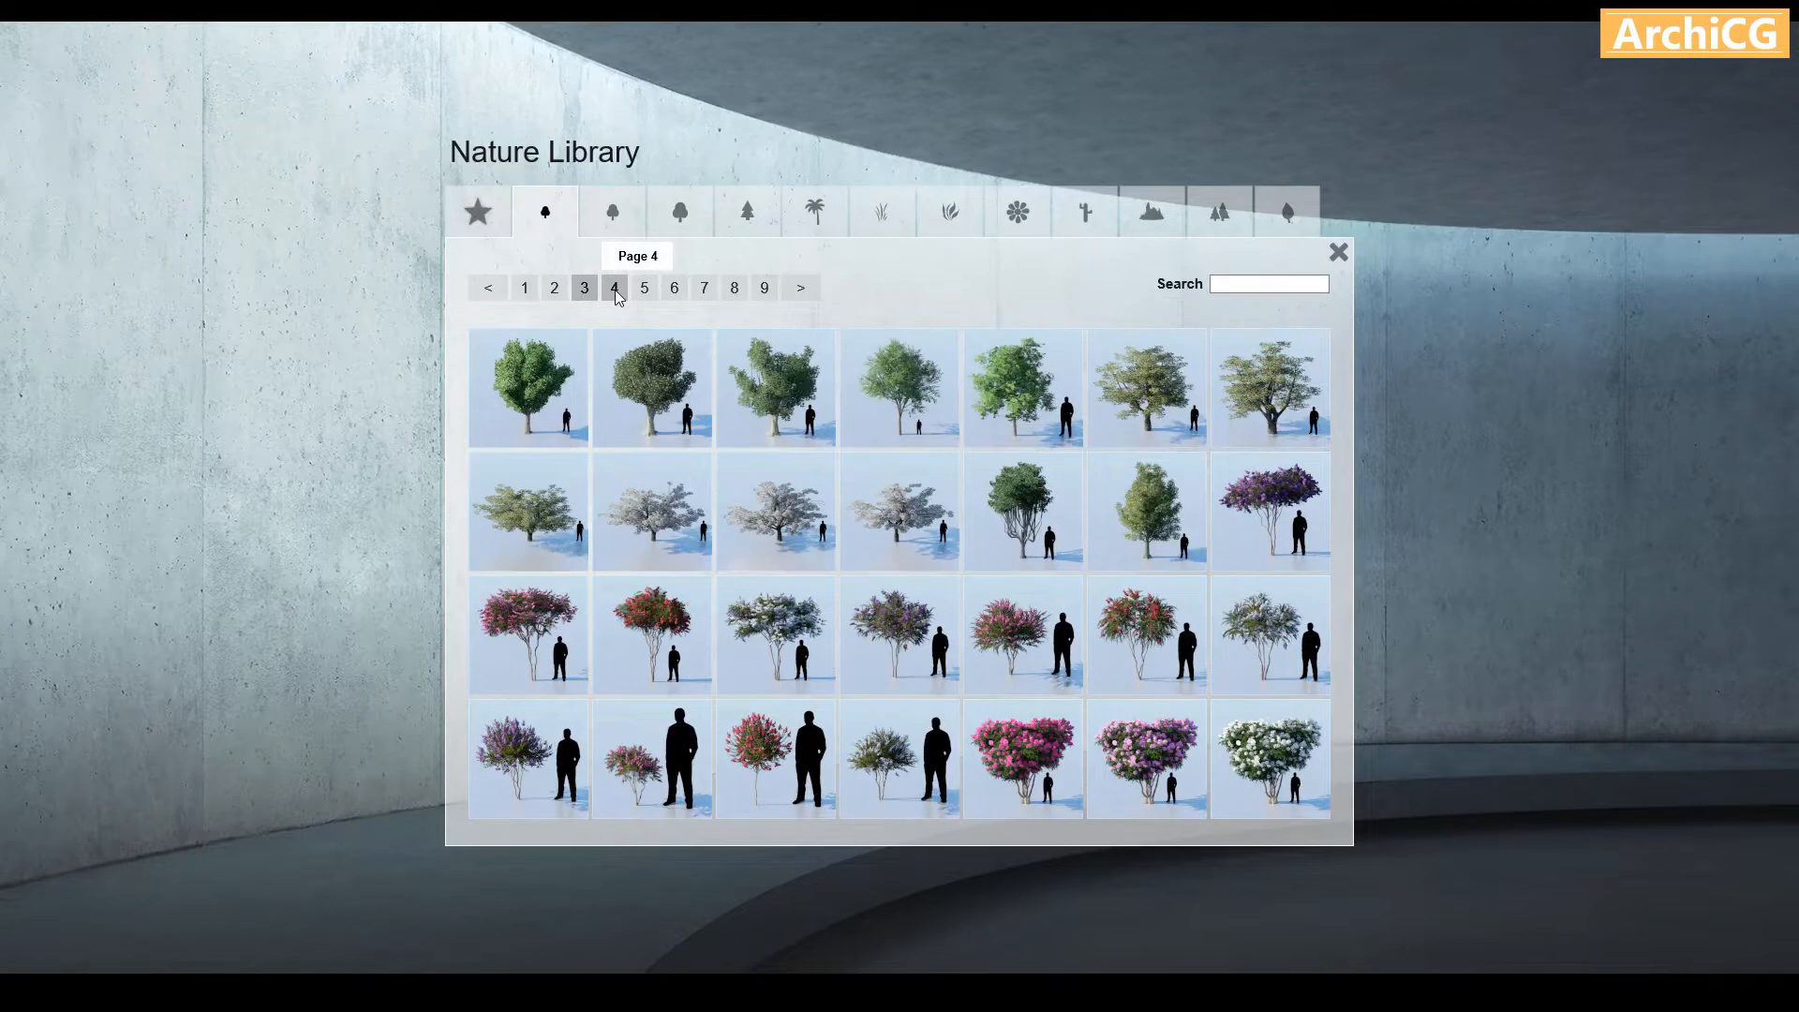
pyautogui.click(896, 409)
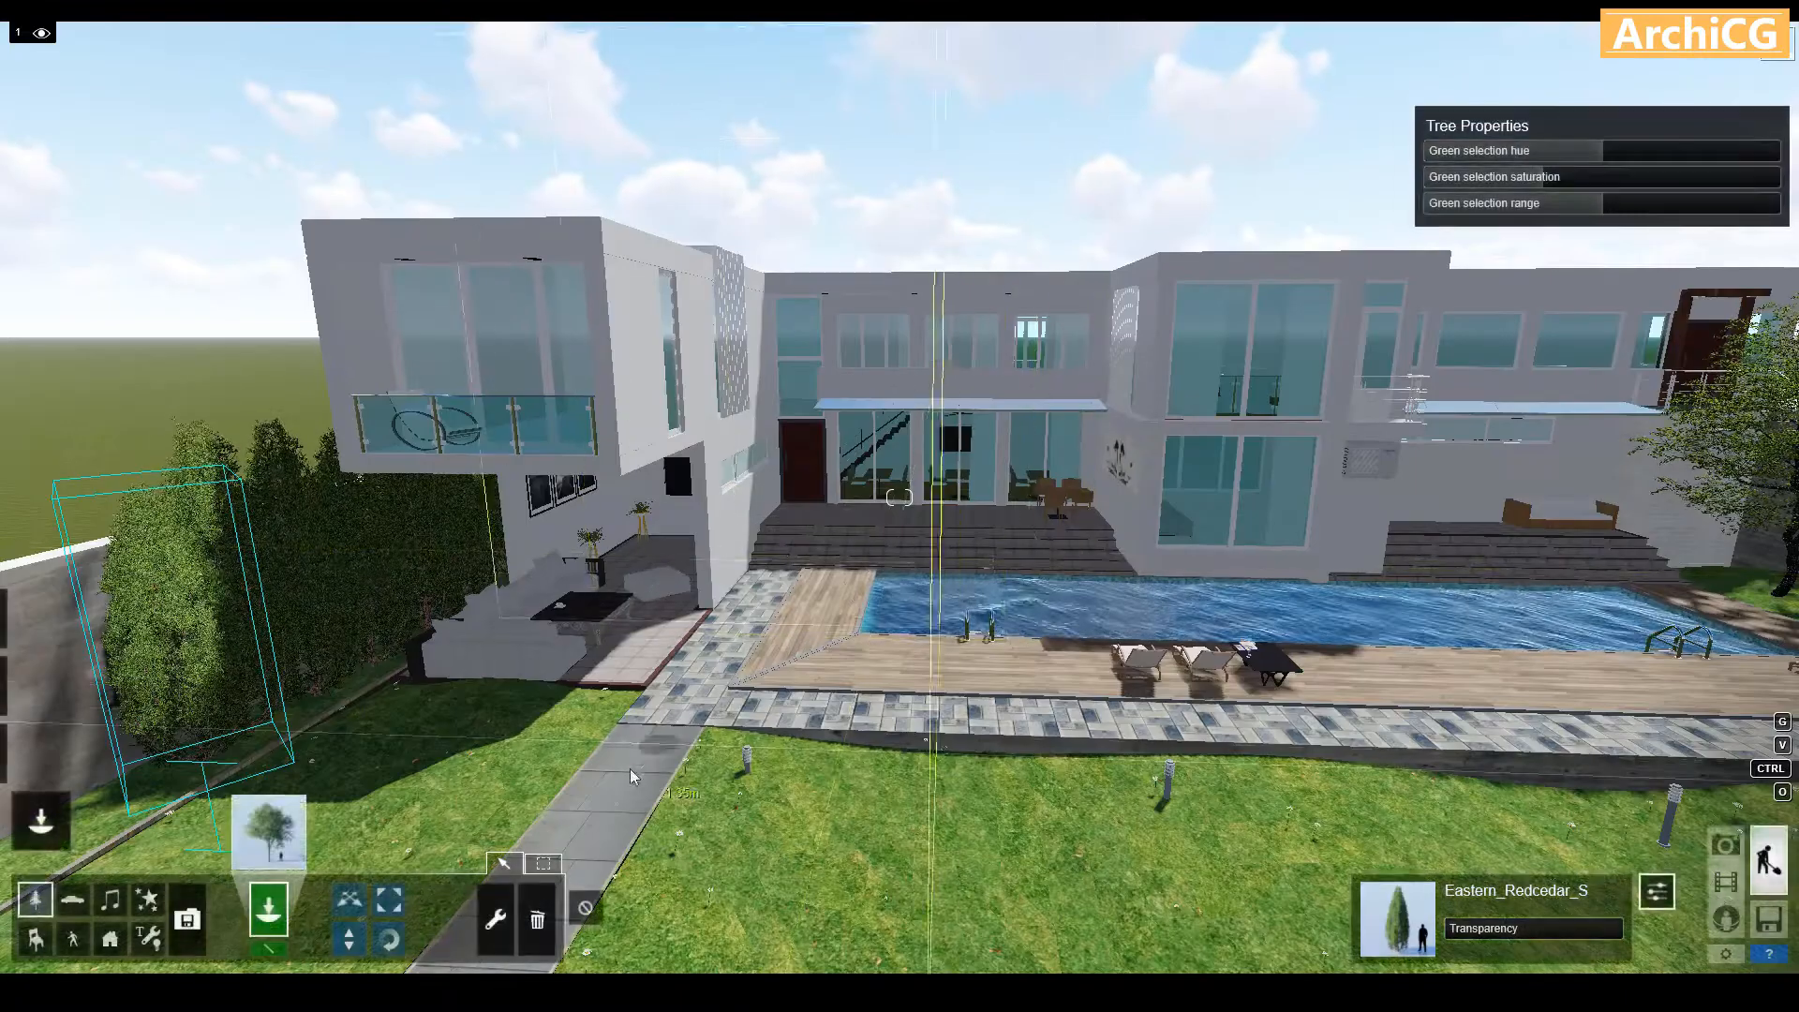
# Place four Cedar_Elm_M trees in a row across the outer front of the lawn, starting near the boundary wall
pyautogui.press('s')
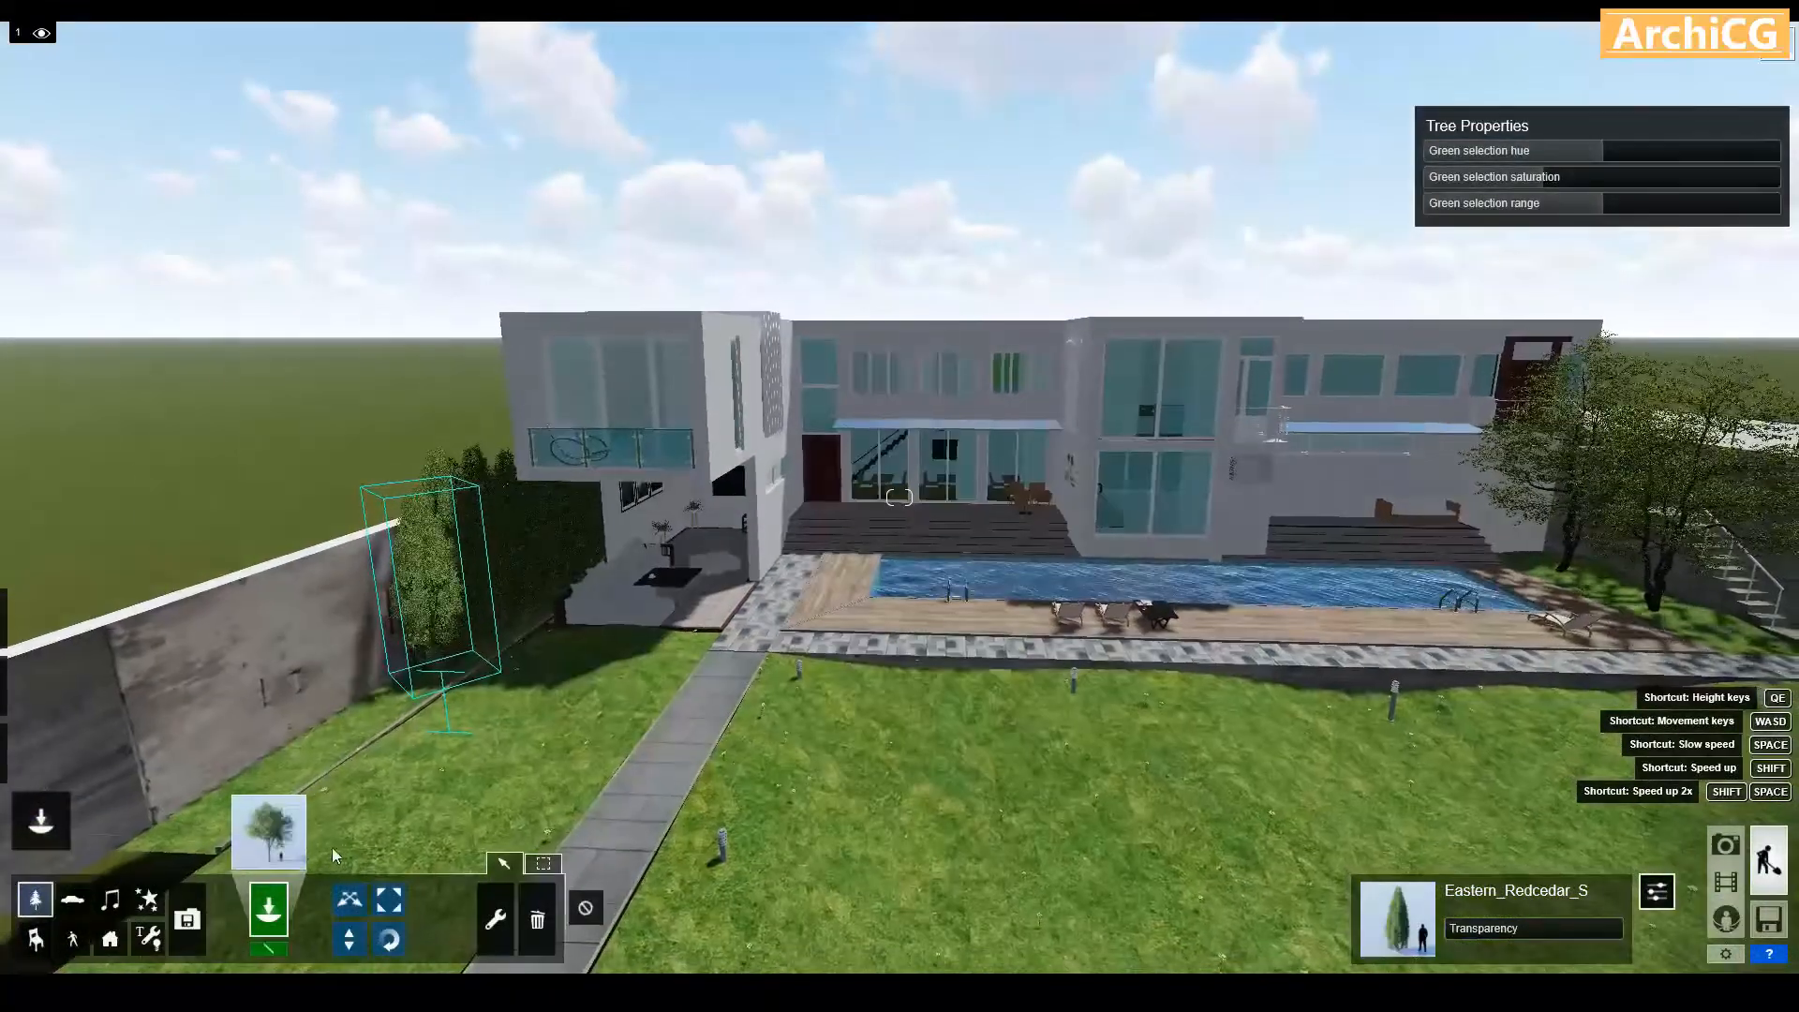
pyautogui.press('d')
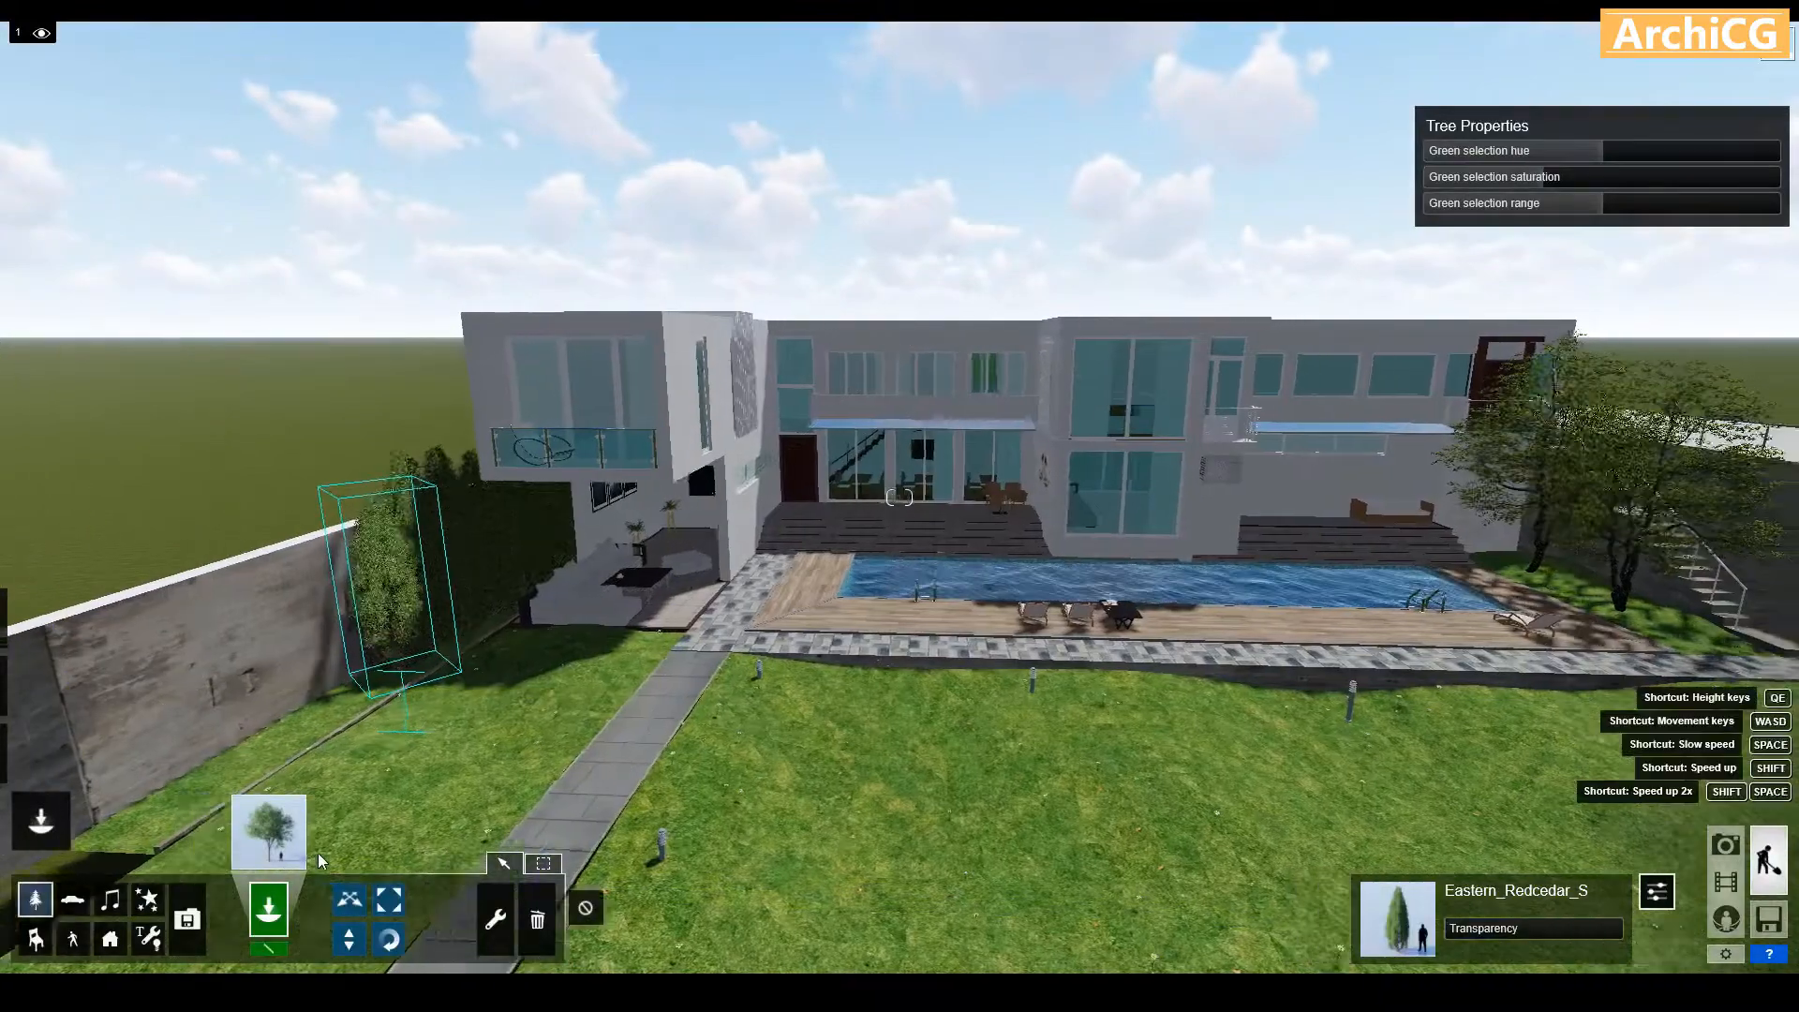
pyautogui.press('a')
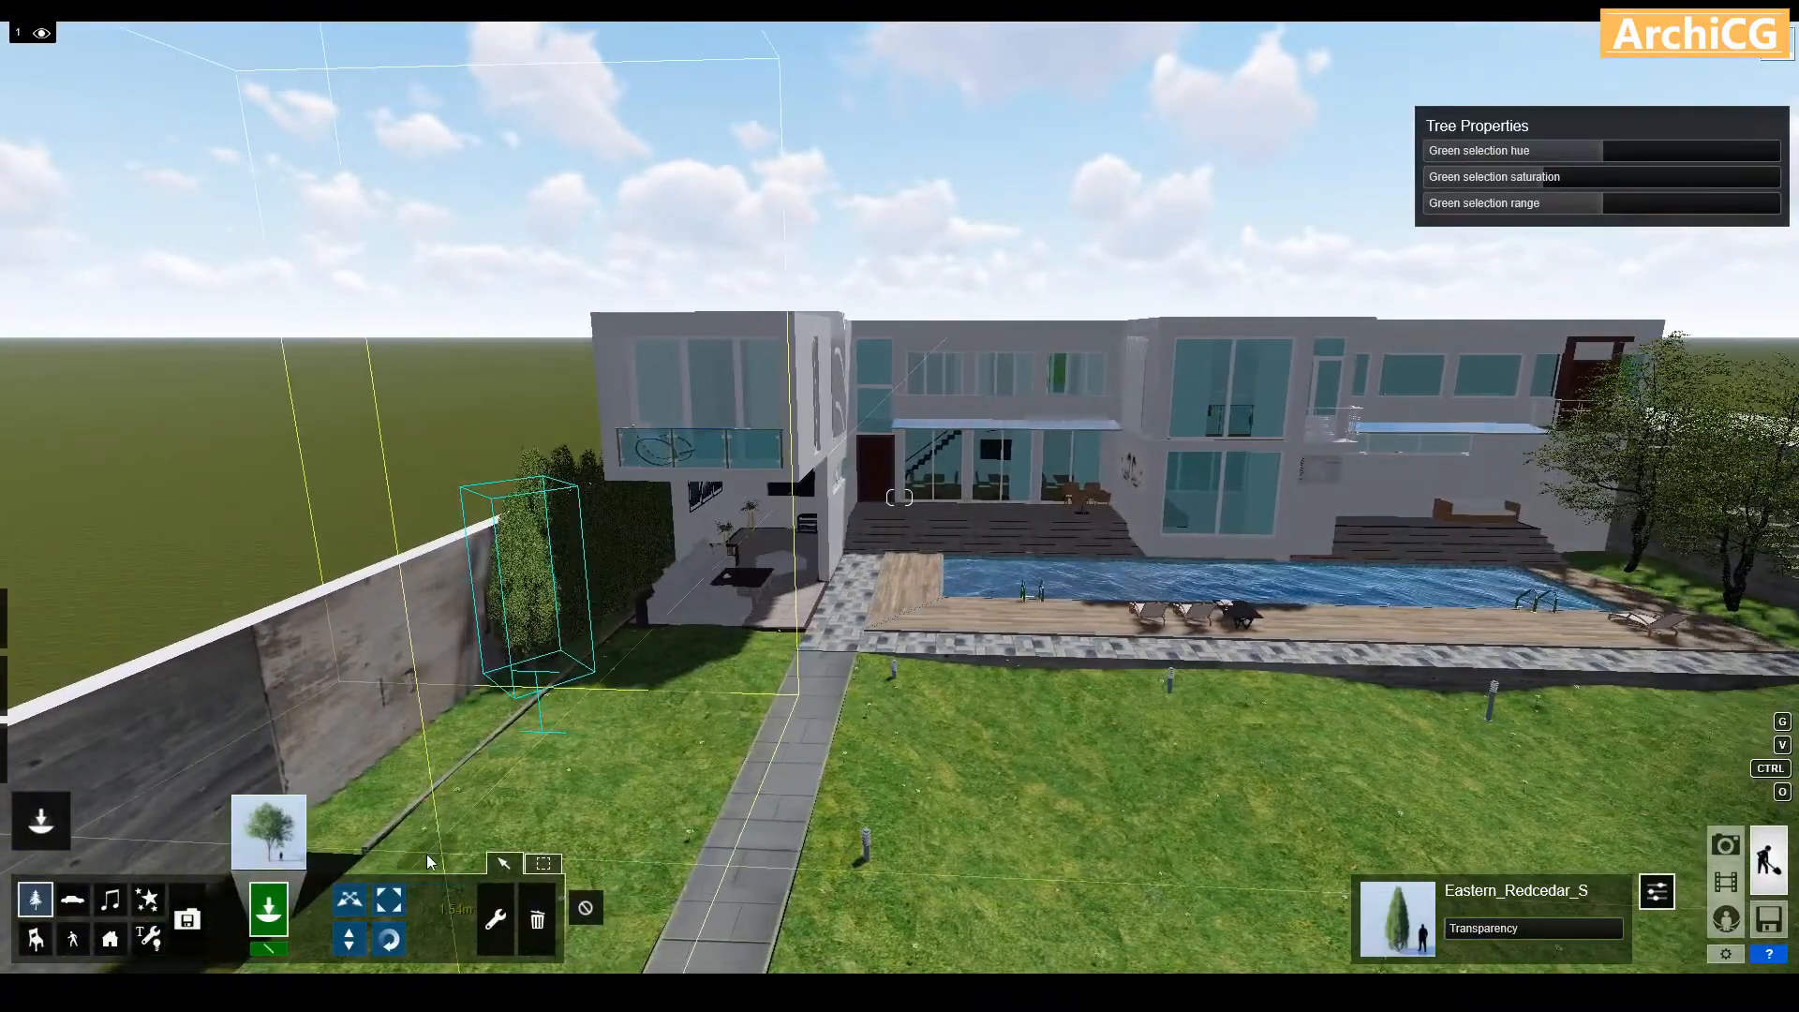
pyautogui.click(430, 856)
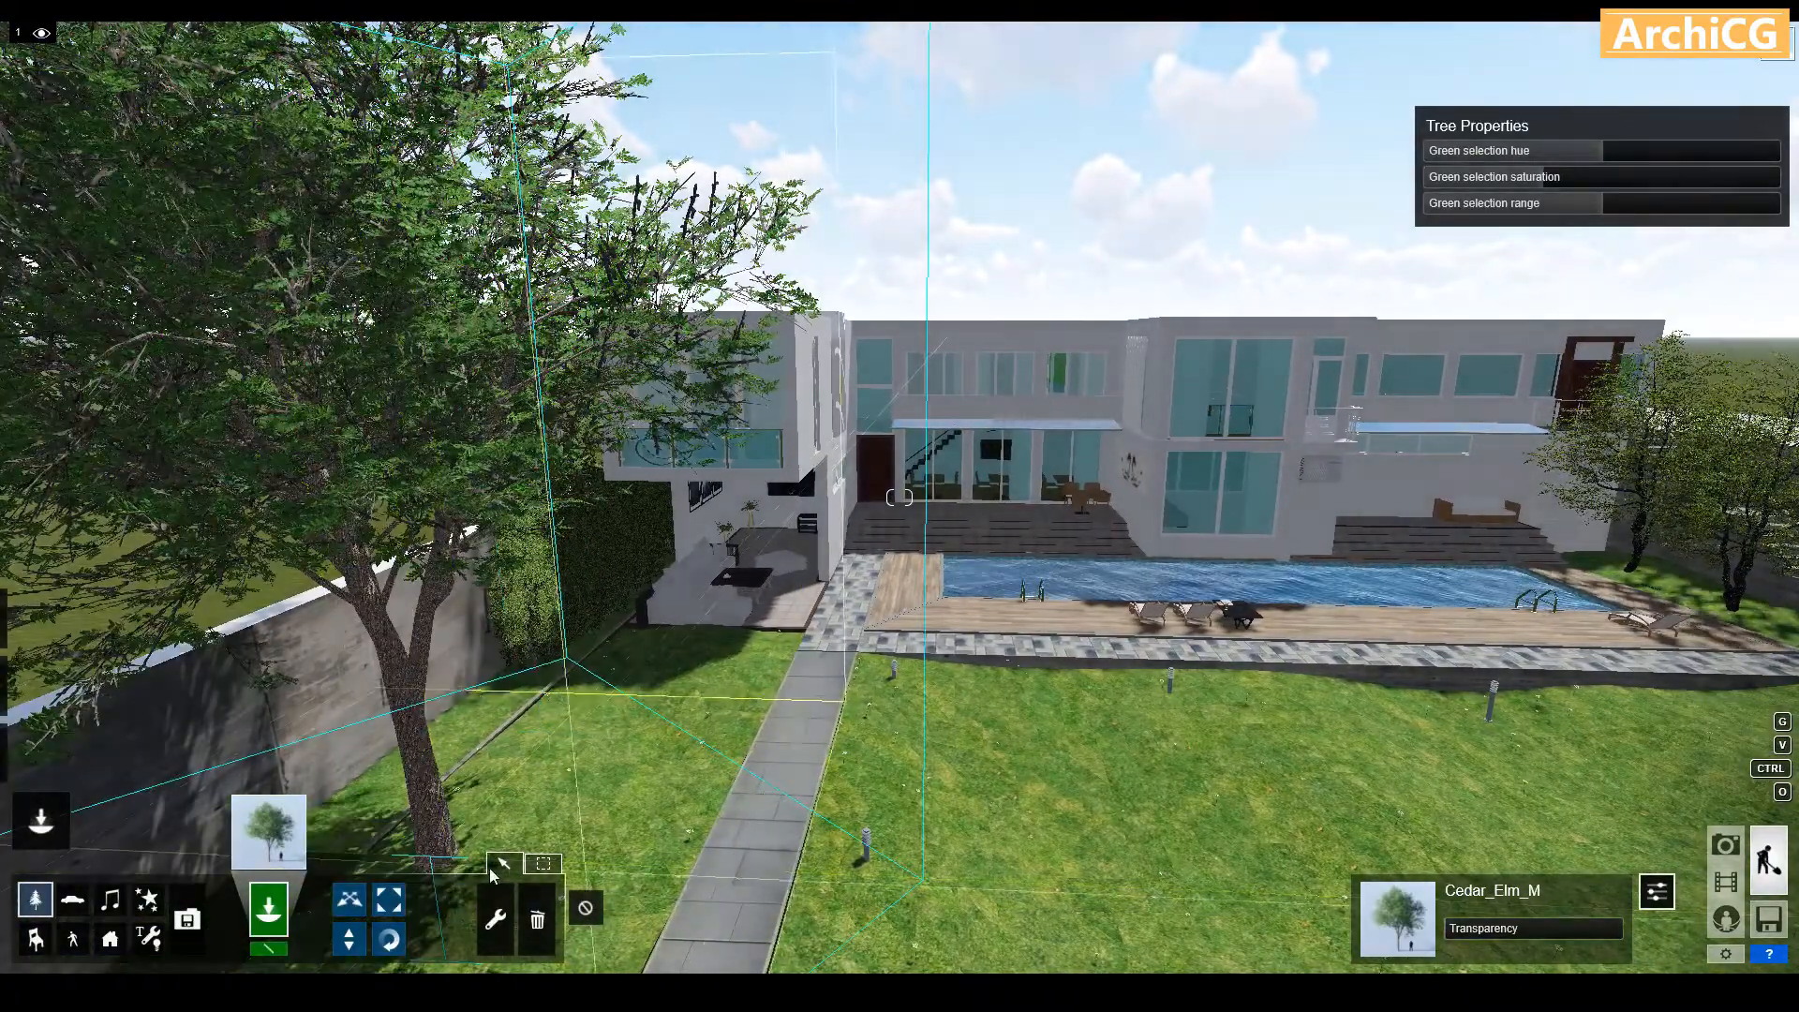
pyautogui.press('s')
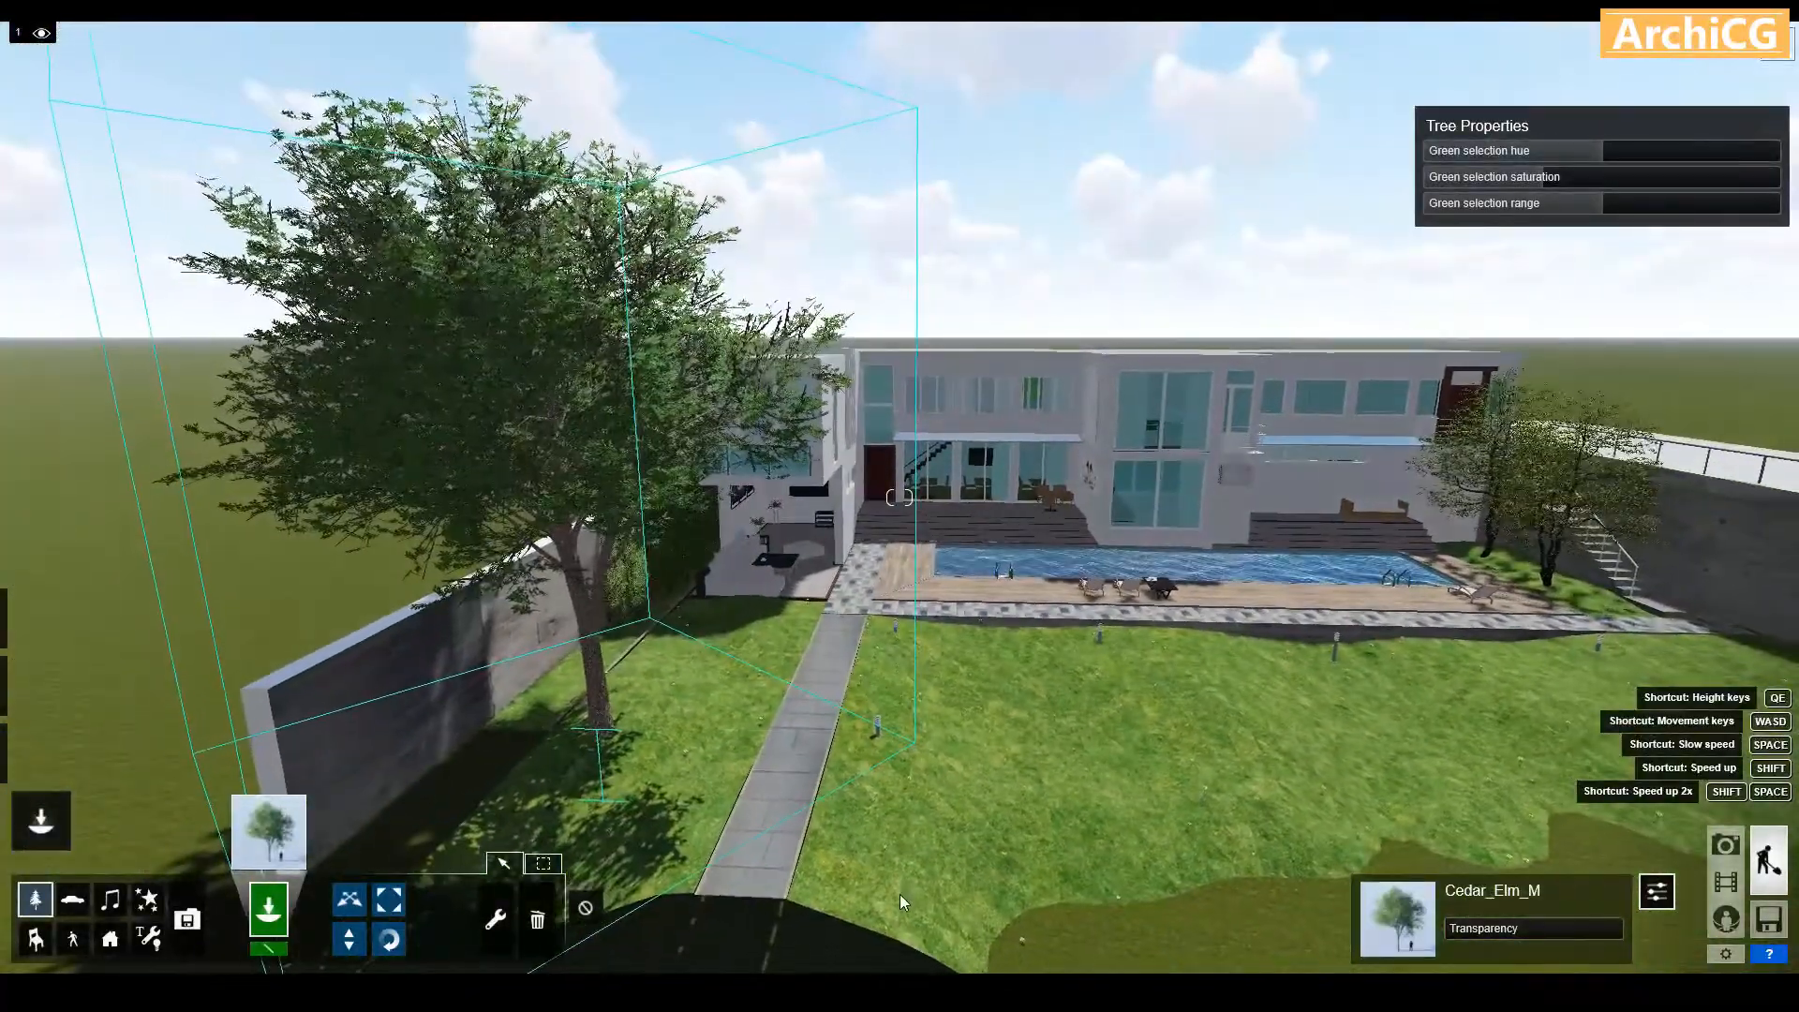
pyautogui.click(894, 874)
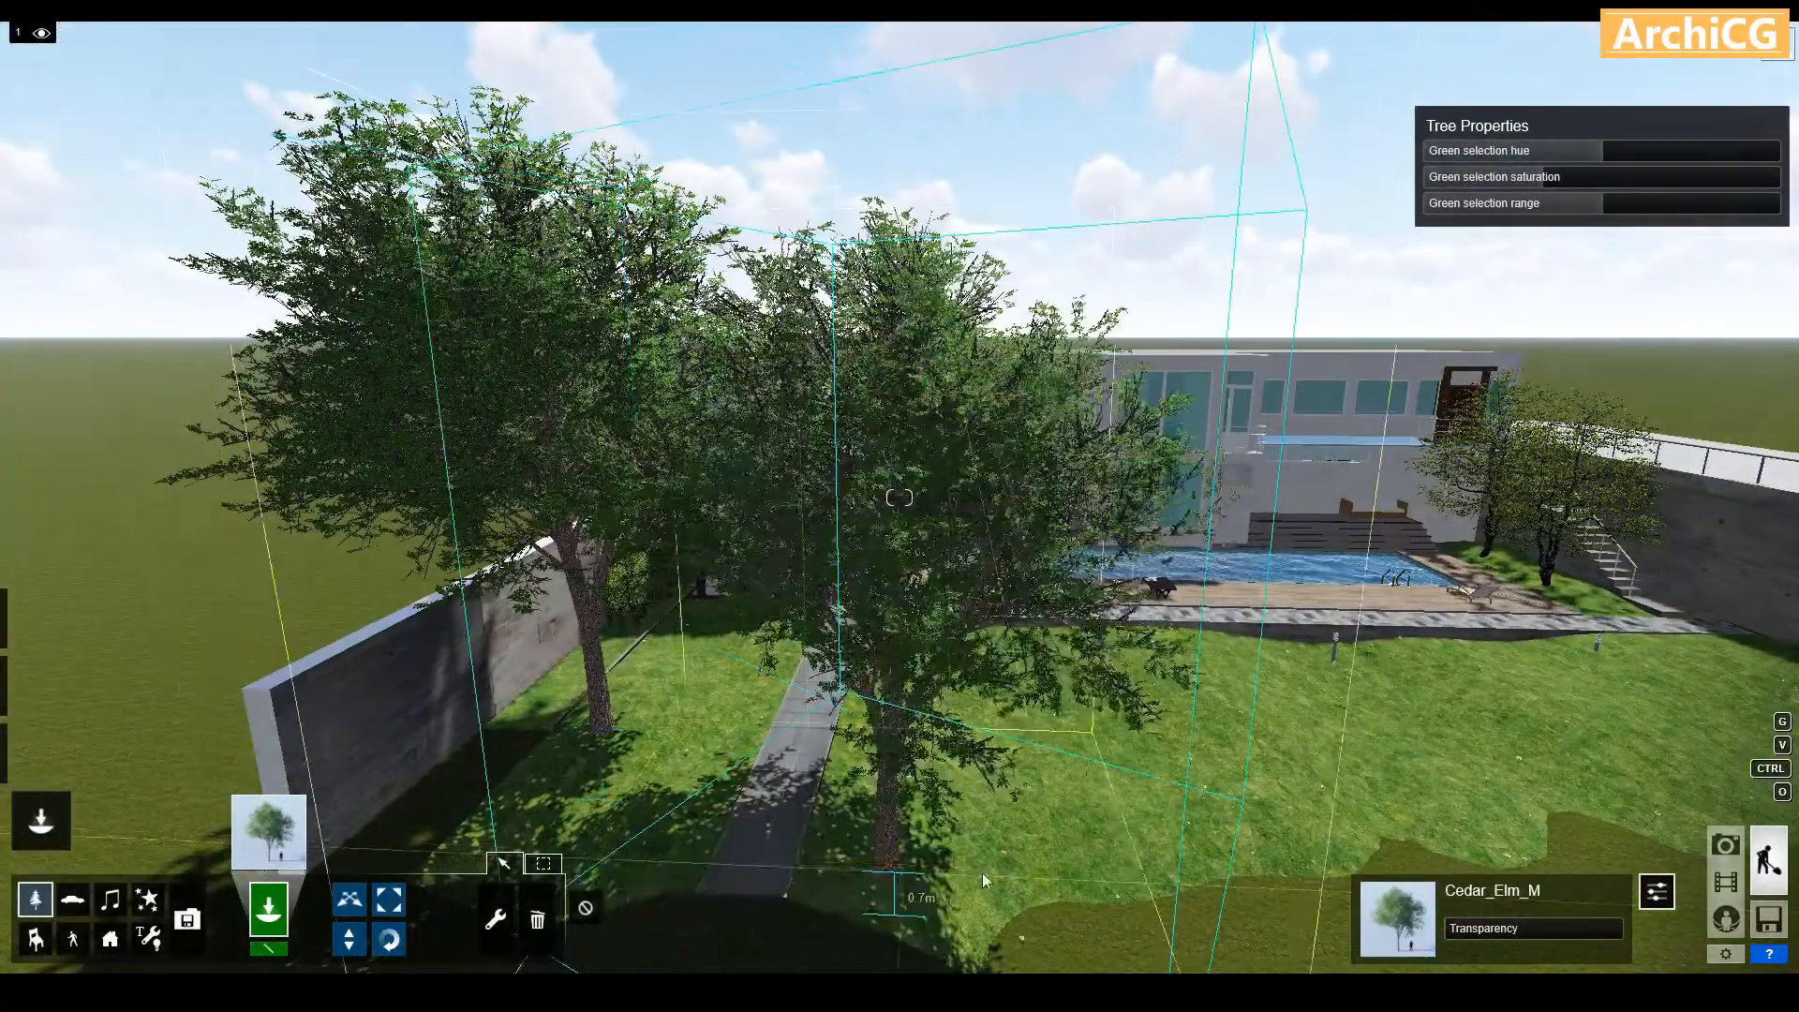
pyautogui.click(1331, 862)
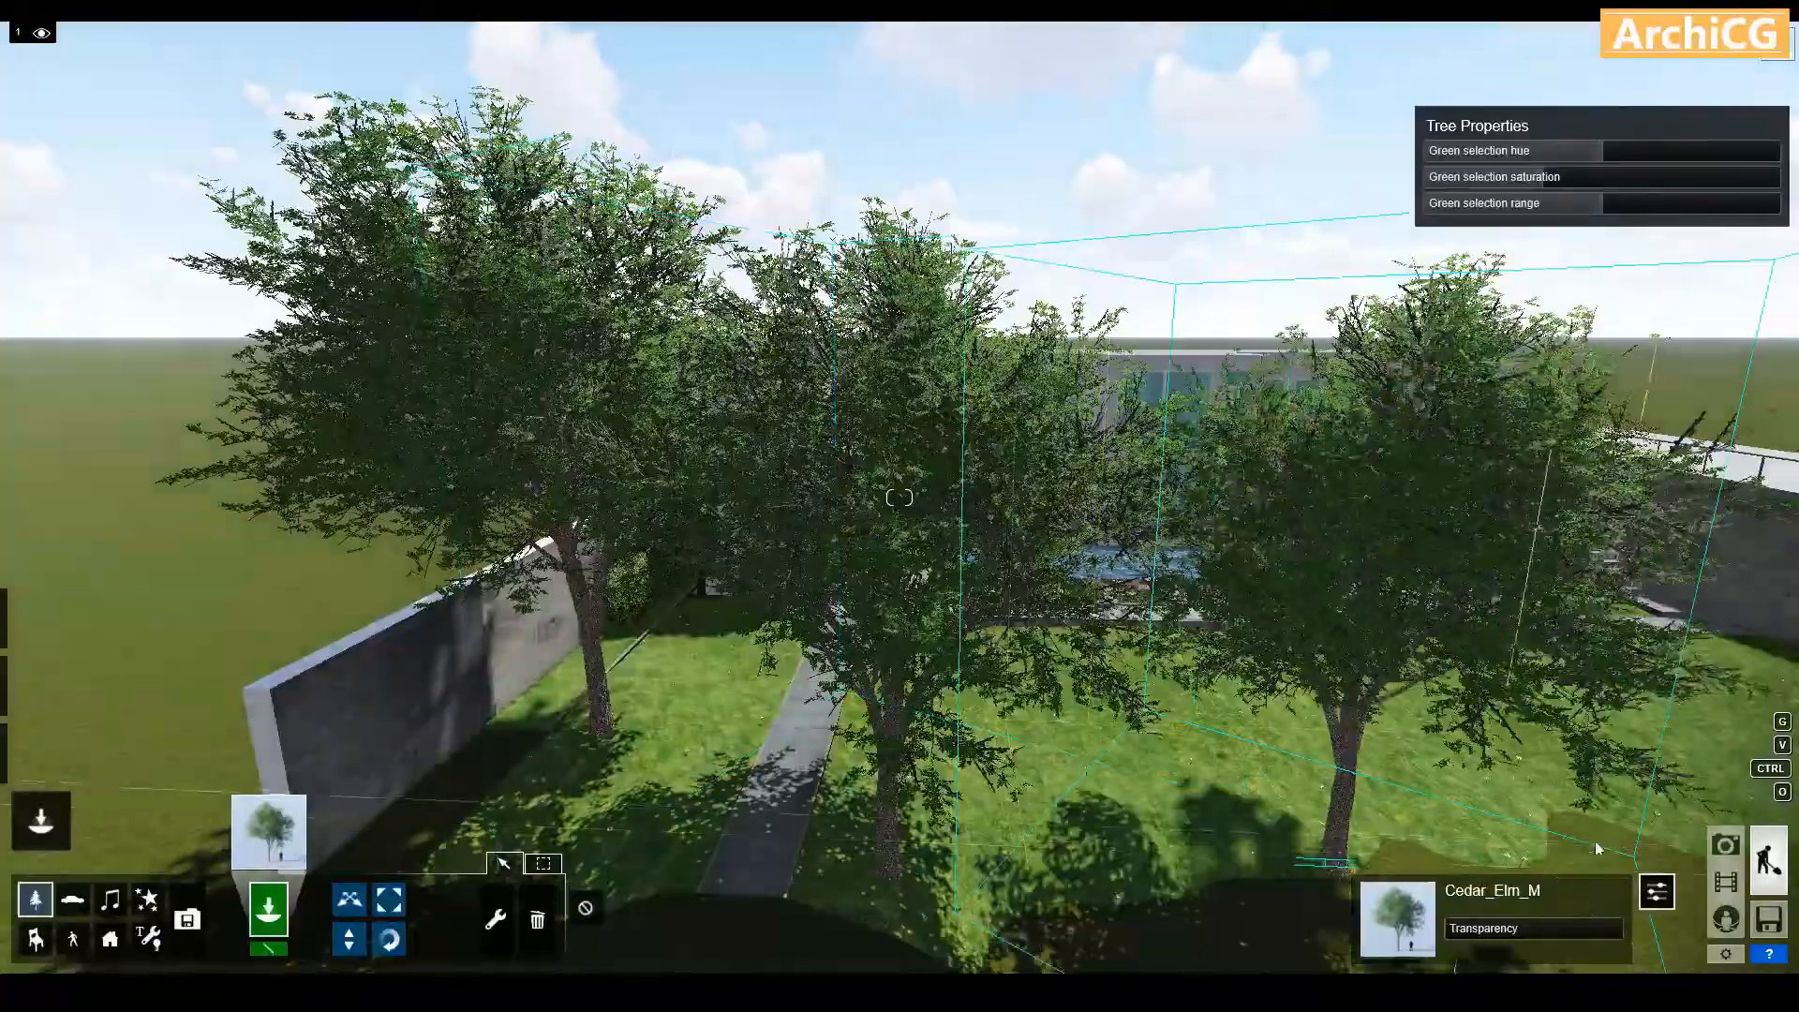
pyautogui.click(1521, 814)
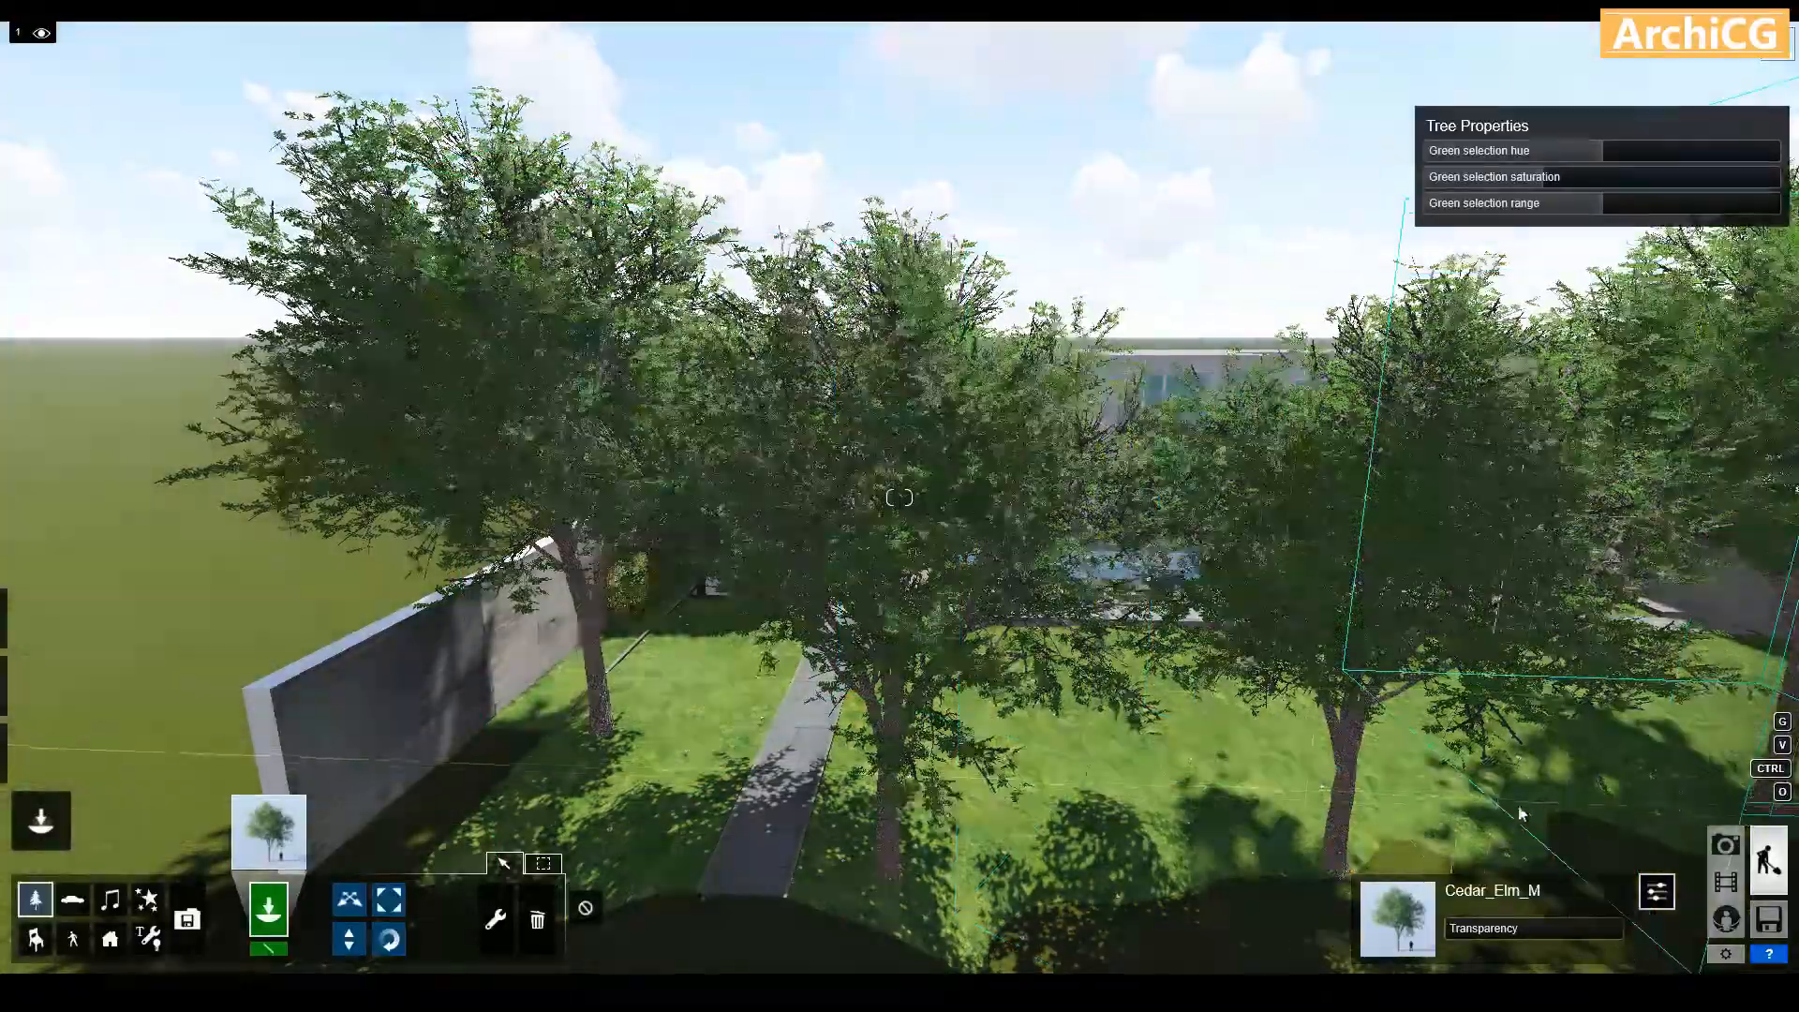
# Open the saved Photo - 1 shot in Photo mode and apply the Daytime style to it
pyautogui.press('w')
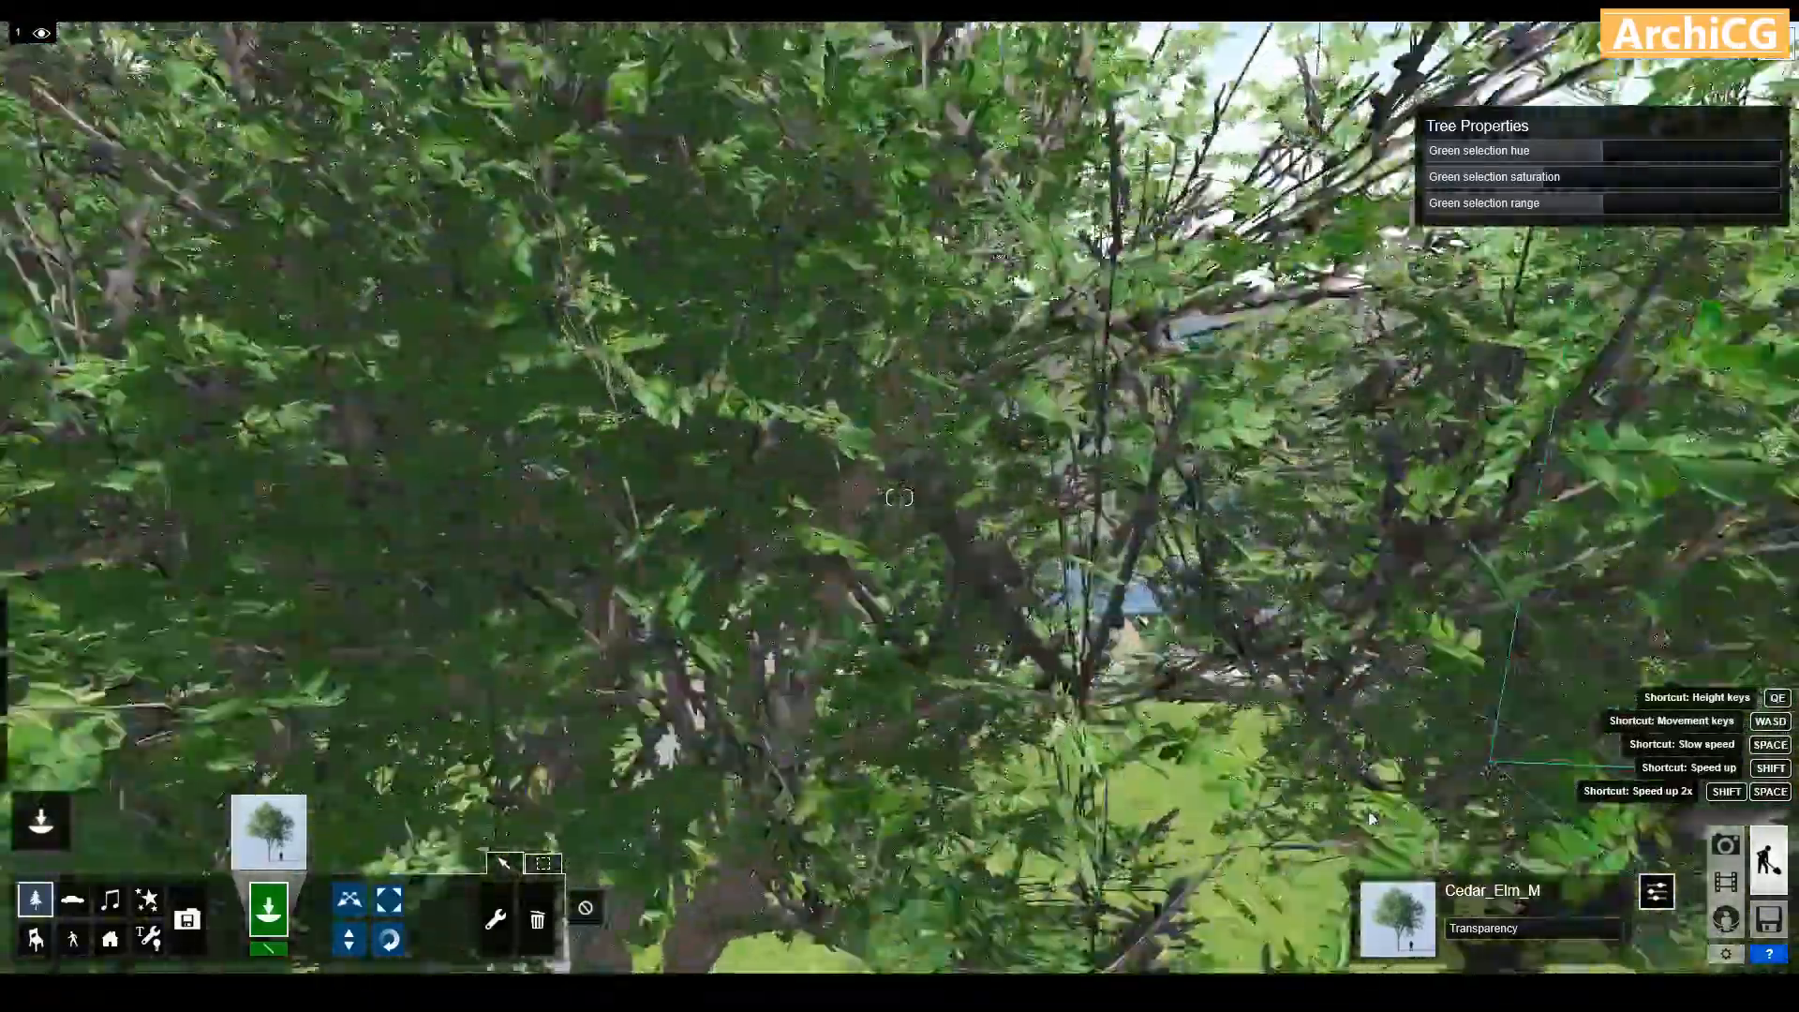
pyautogui.press('w')
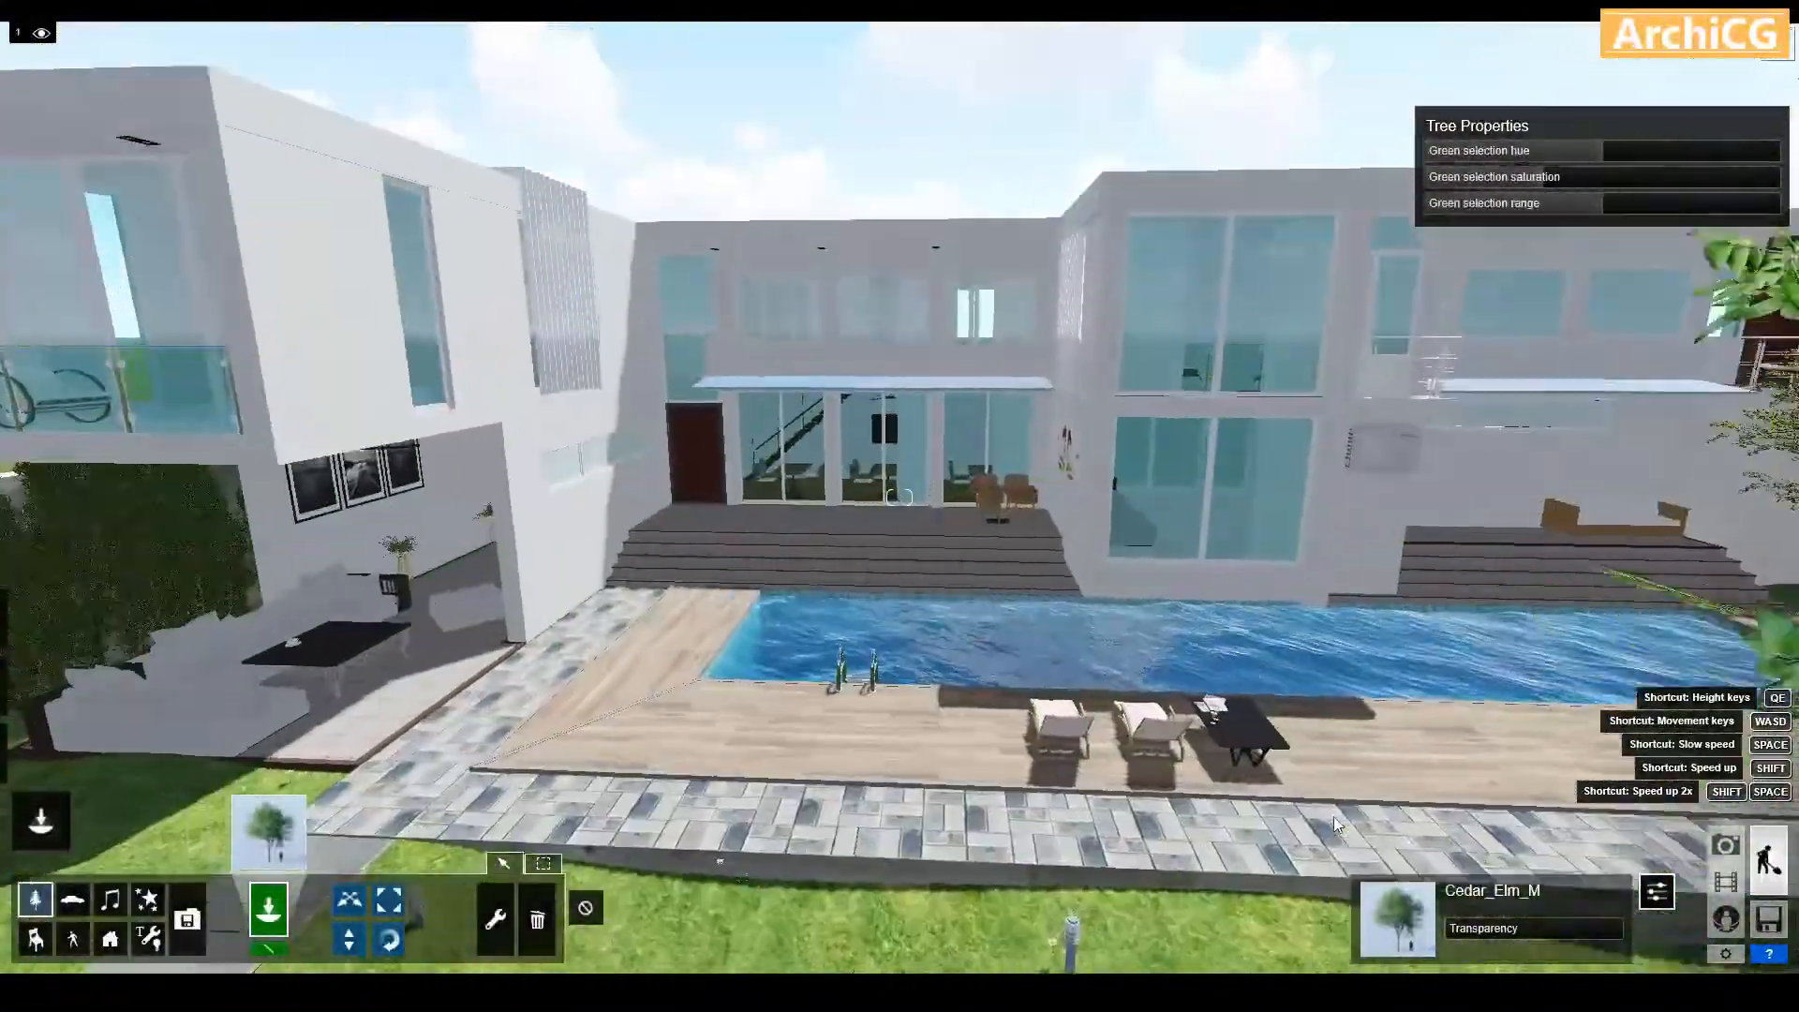
pyautogui.press('w')
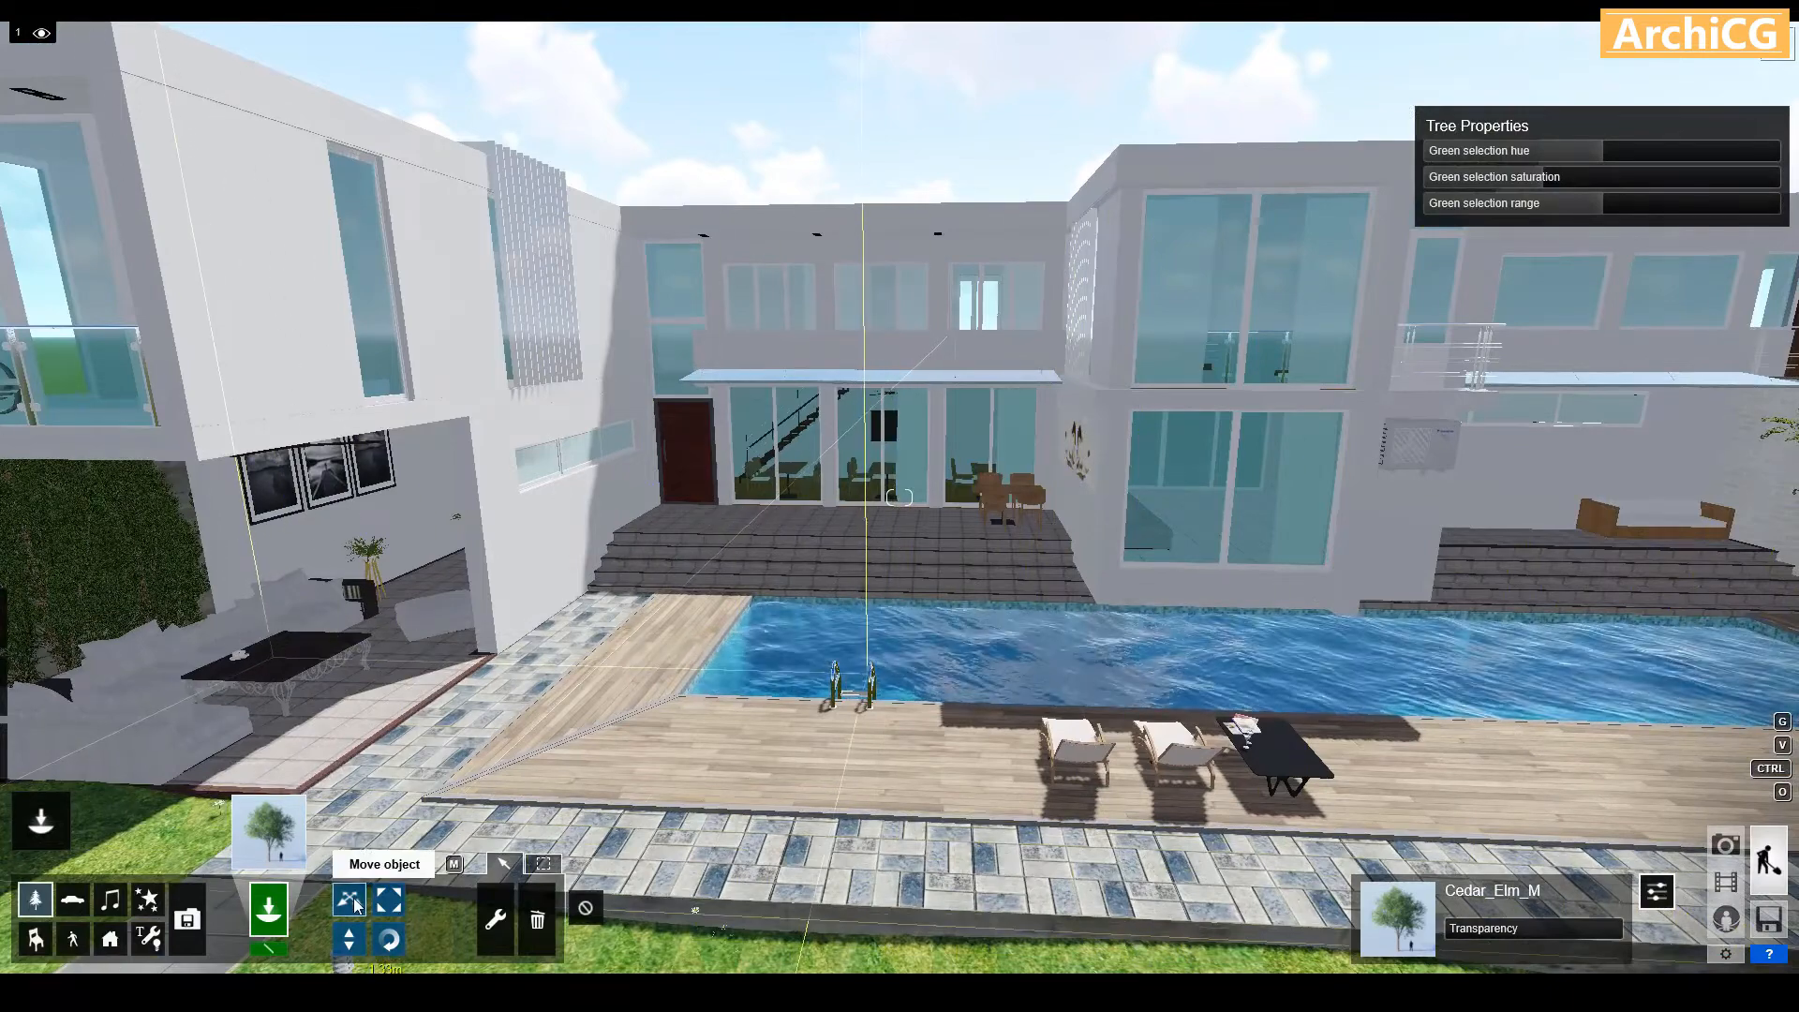
pyautogui.click(1727, 847)
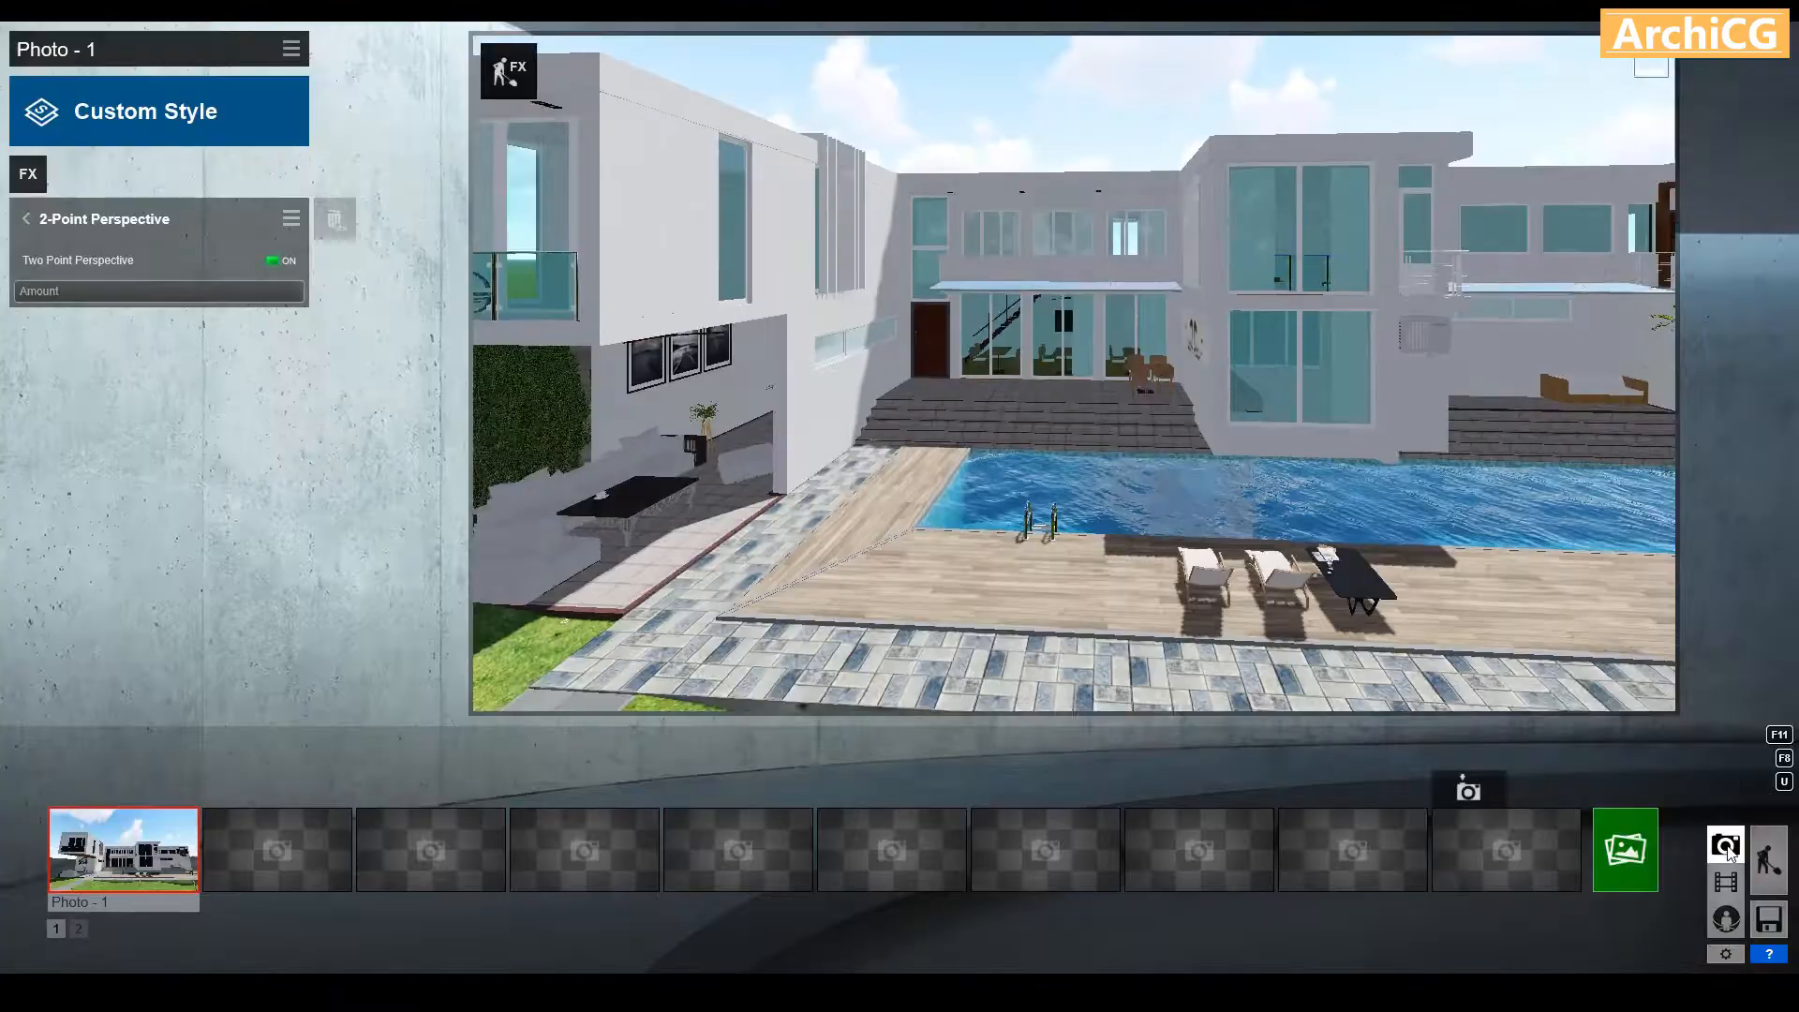
pyautogui.click(122, 848)
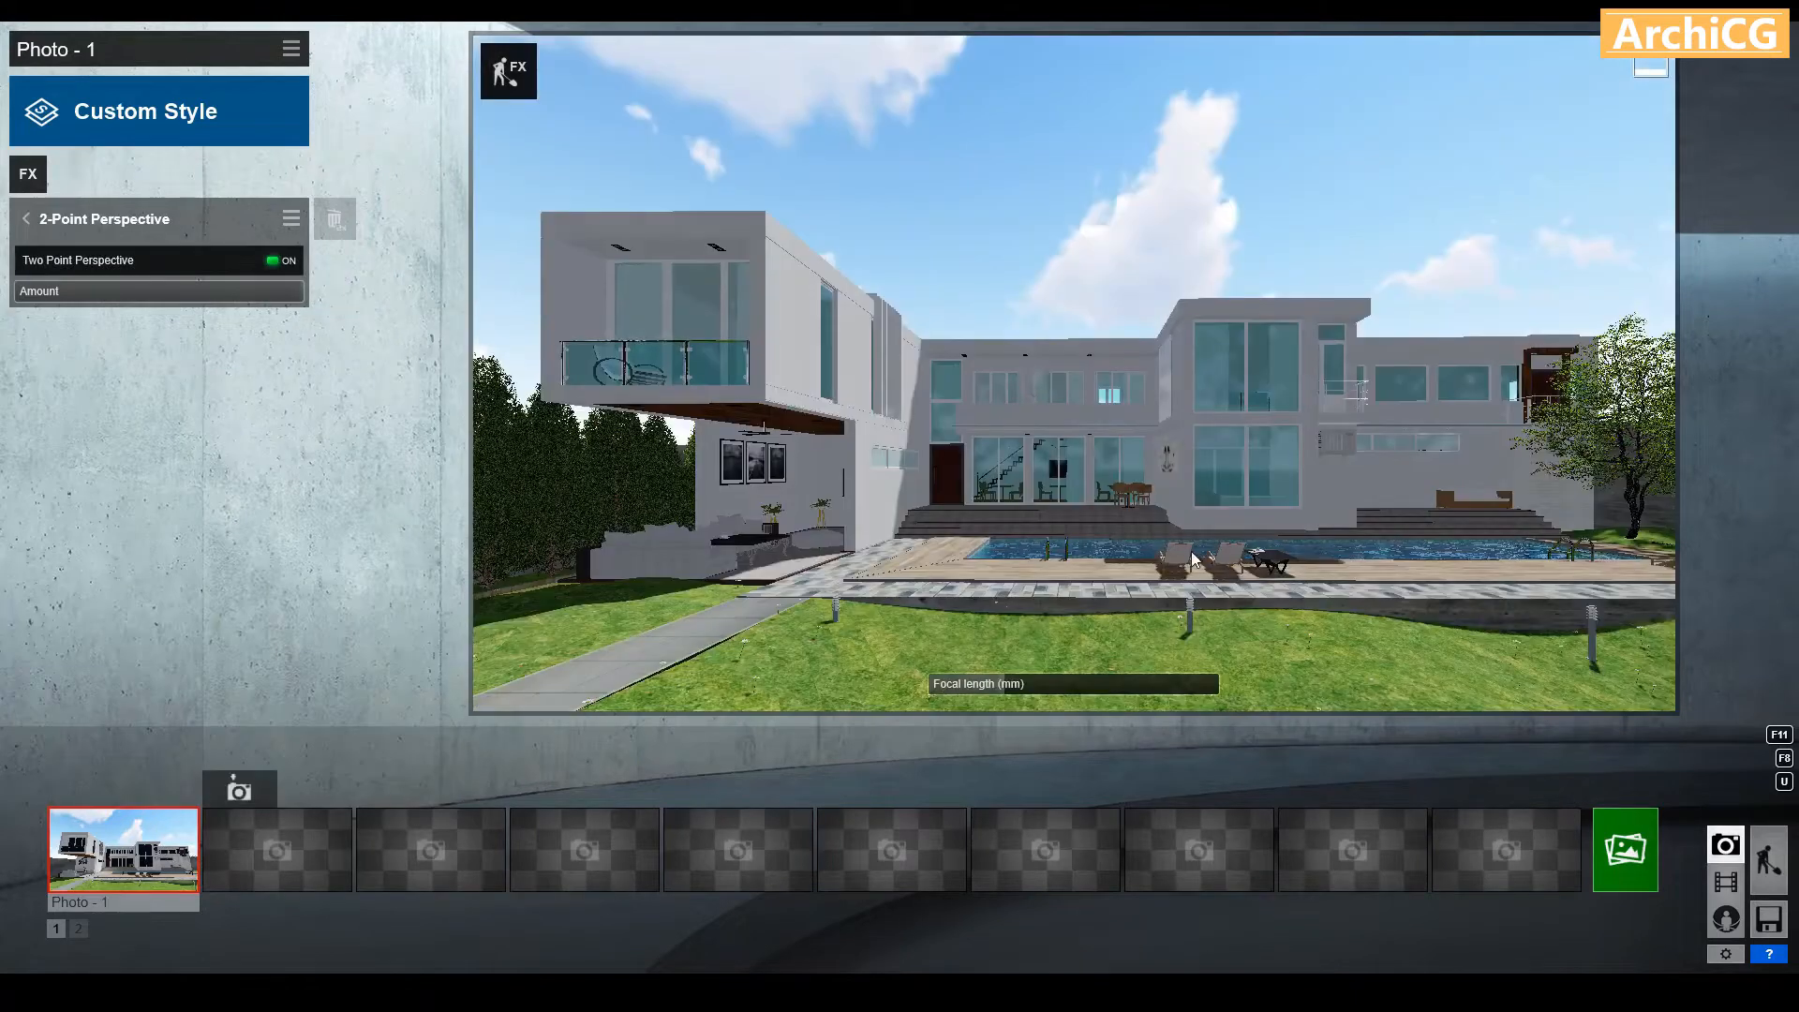
pyautogui.click(185, 118)
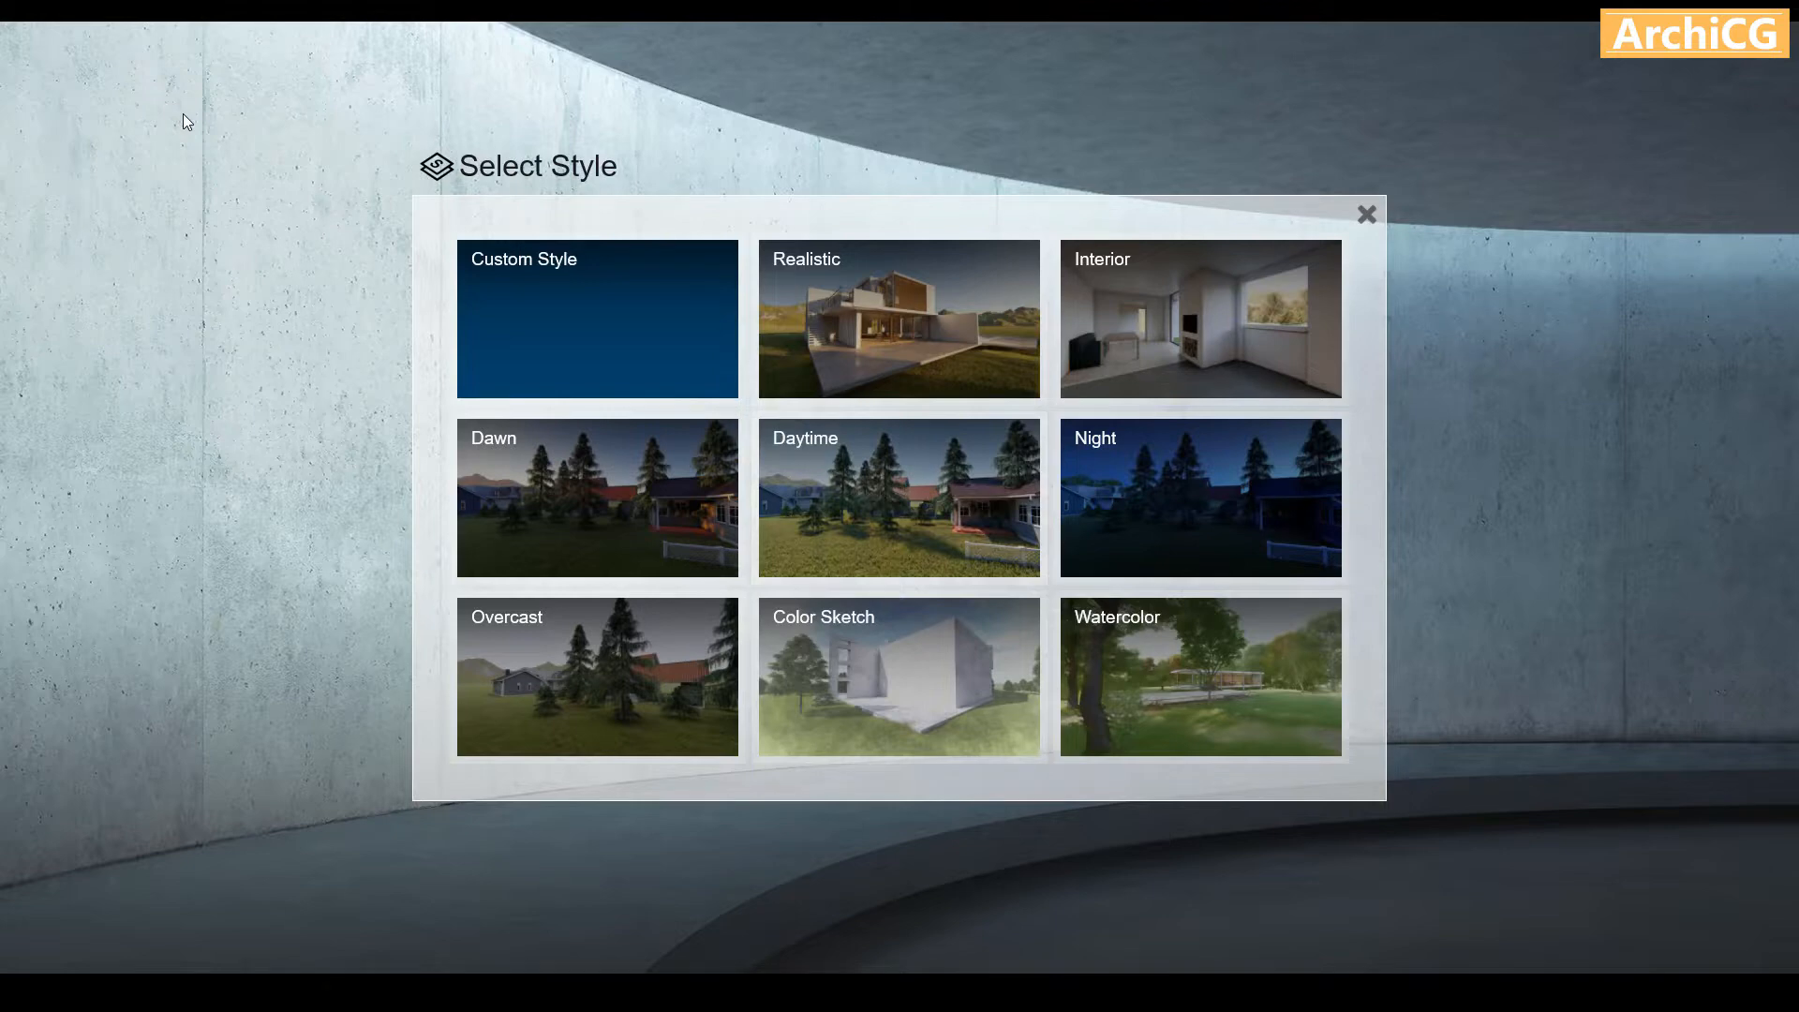
pyautogui.click(837, 458)
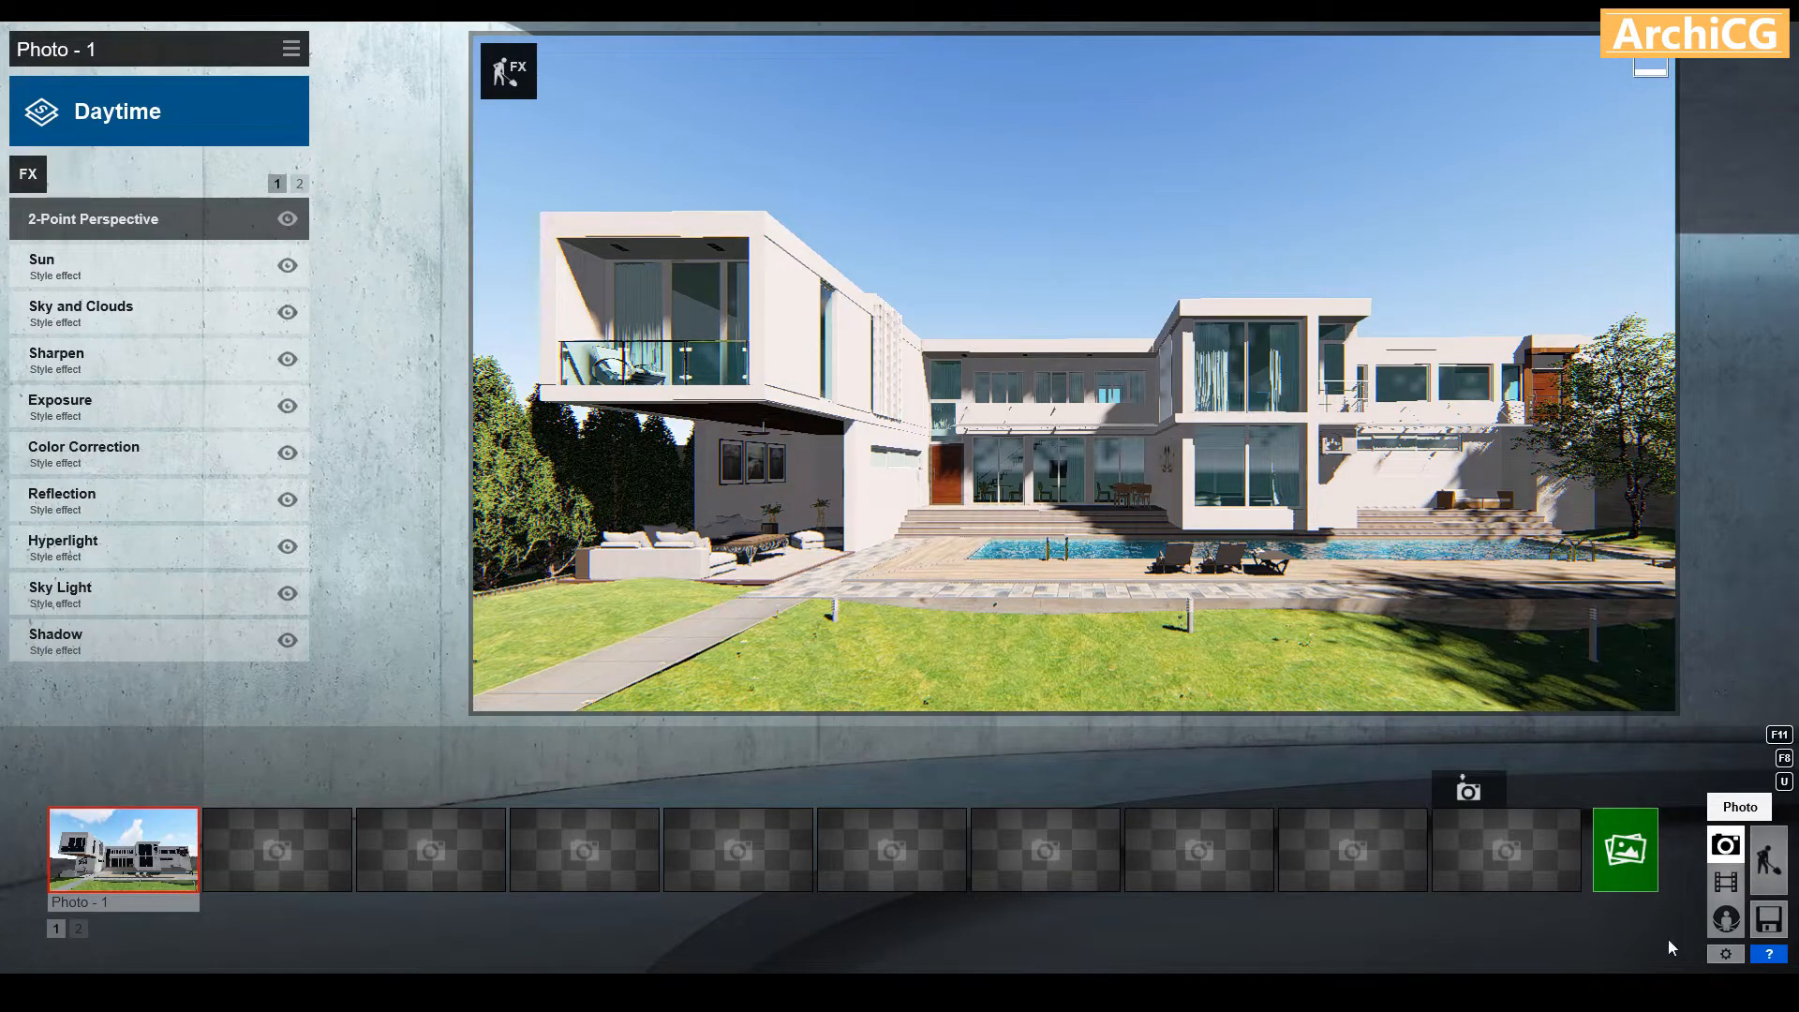
# Render the current shot at Desktop size, 1920x1080, saving it as a JPG file named 1
pyautogui.click(1645, 881)
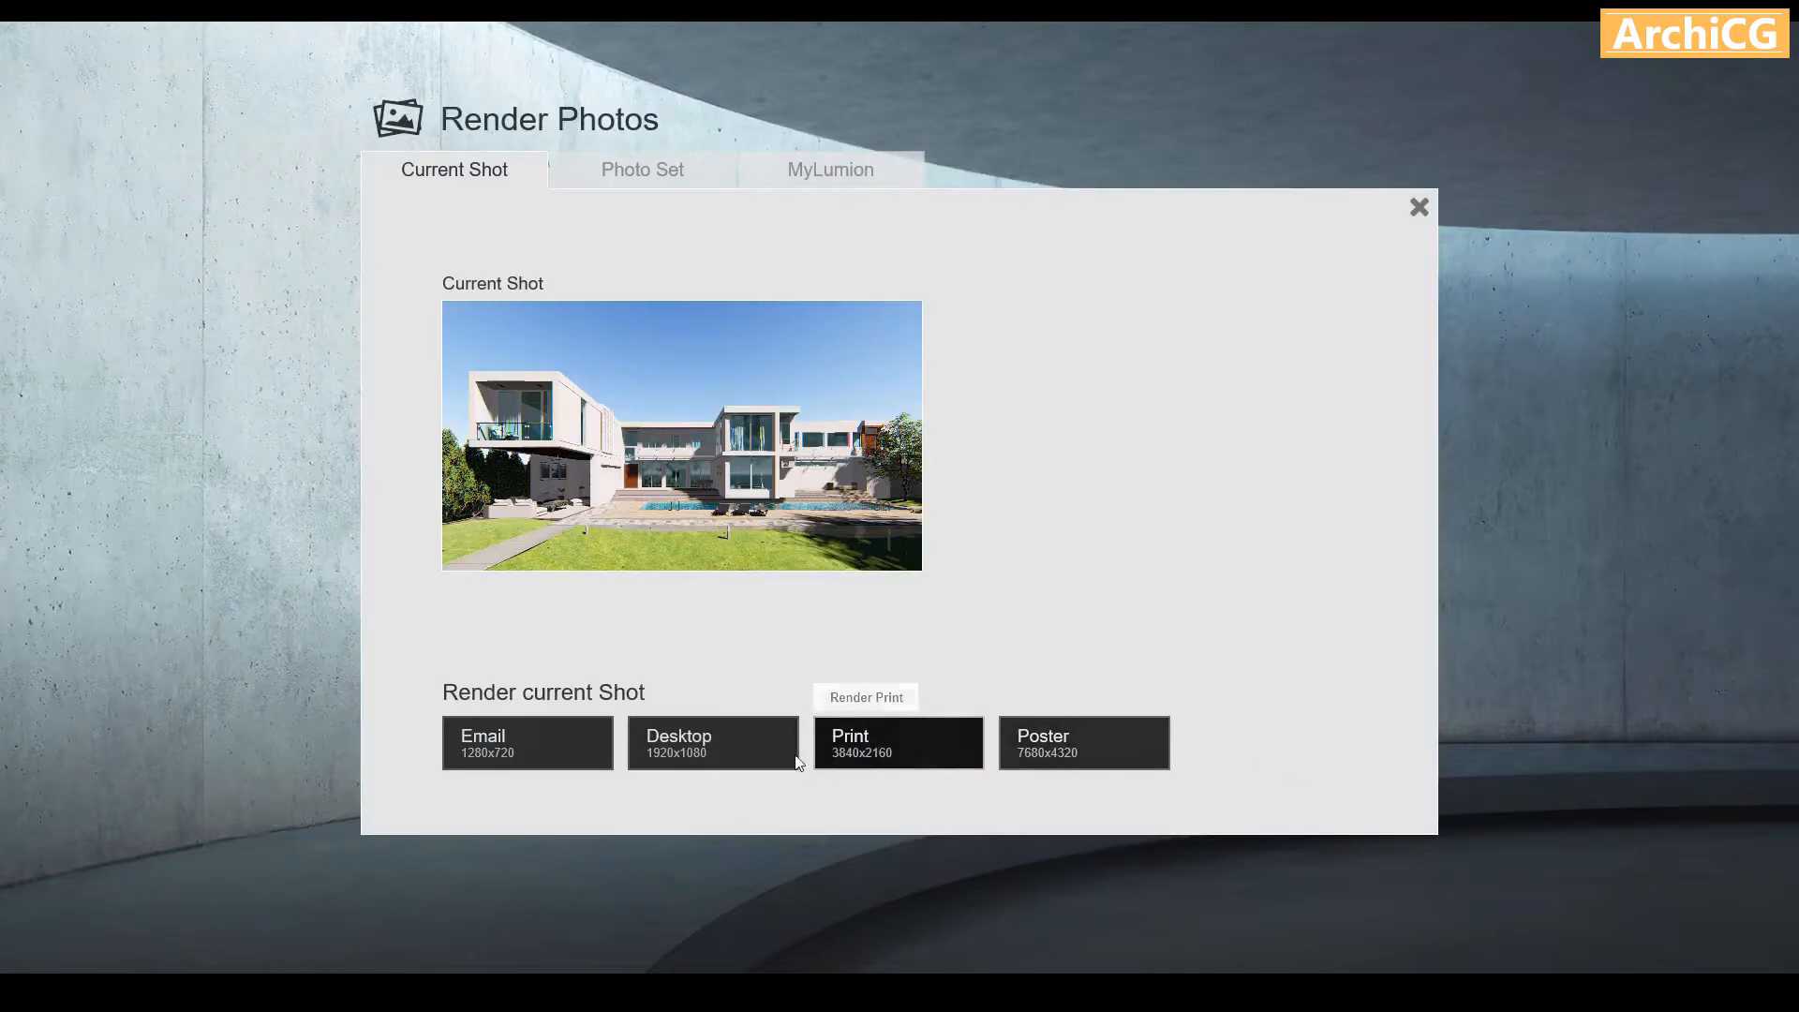
pyautogui.click(713, 742)
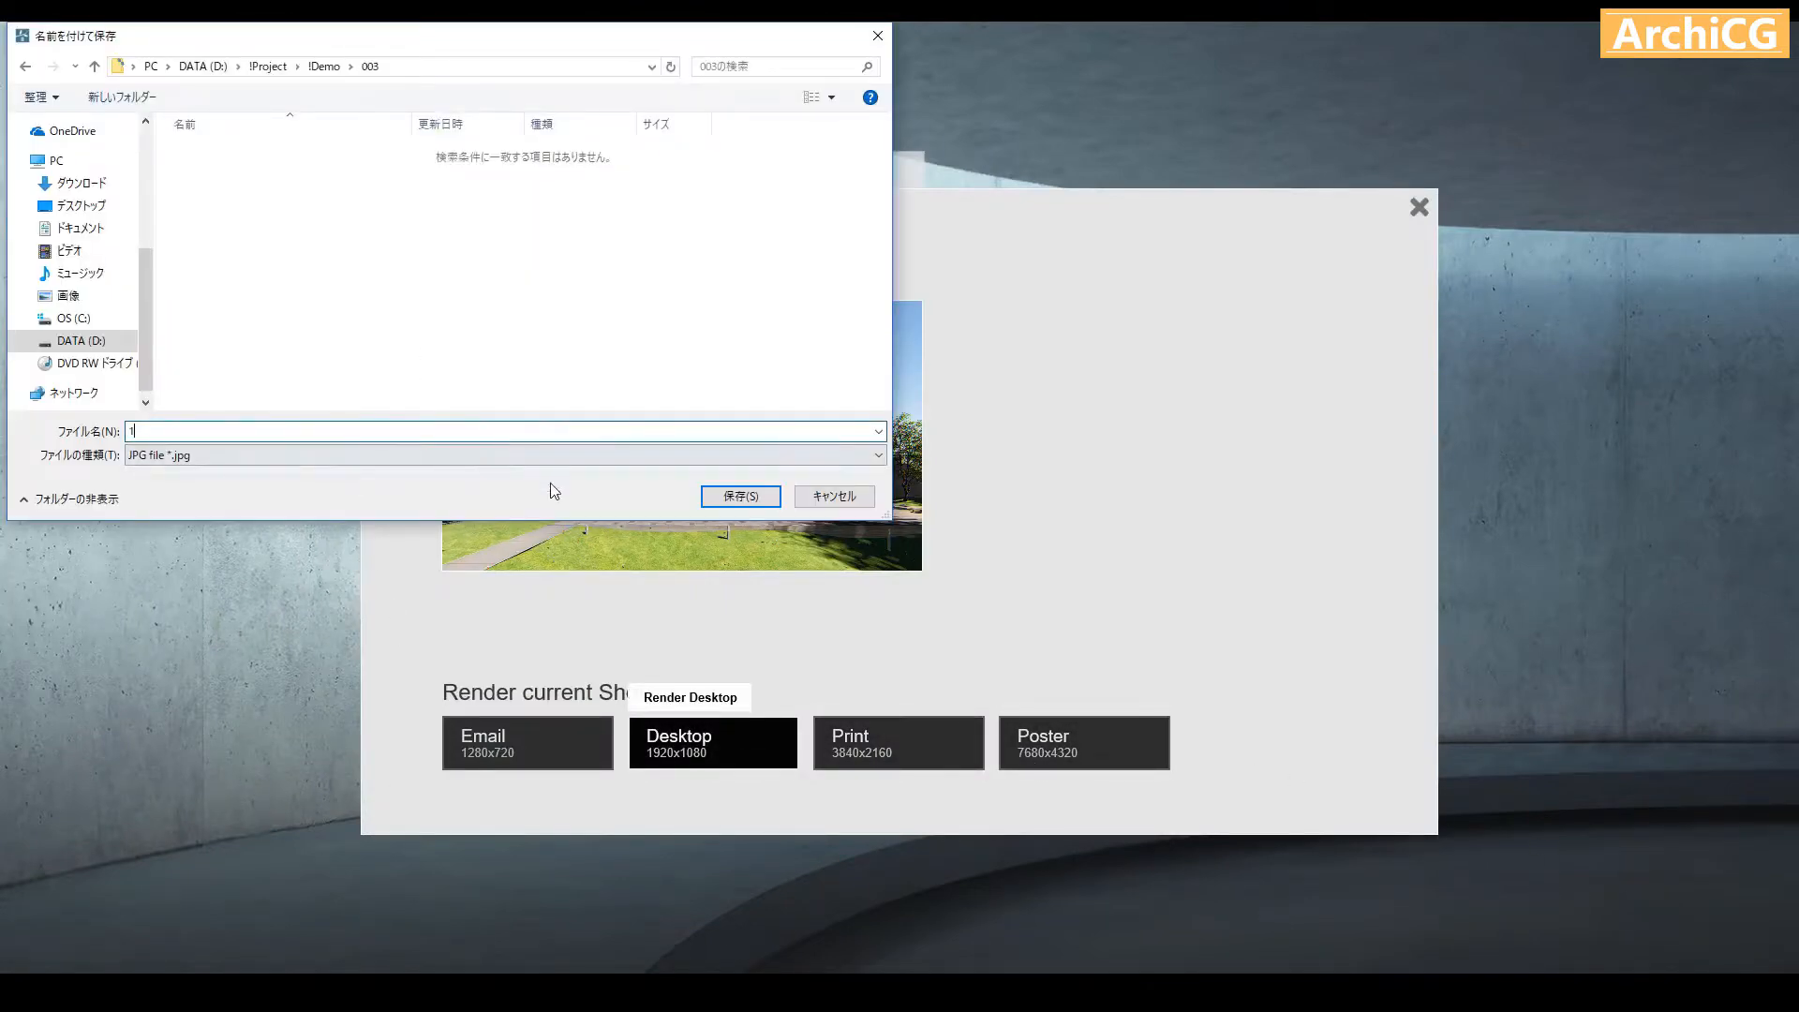
pyautogui.click(730, 498)
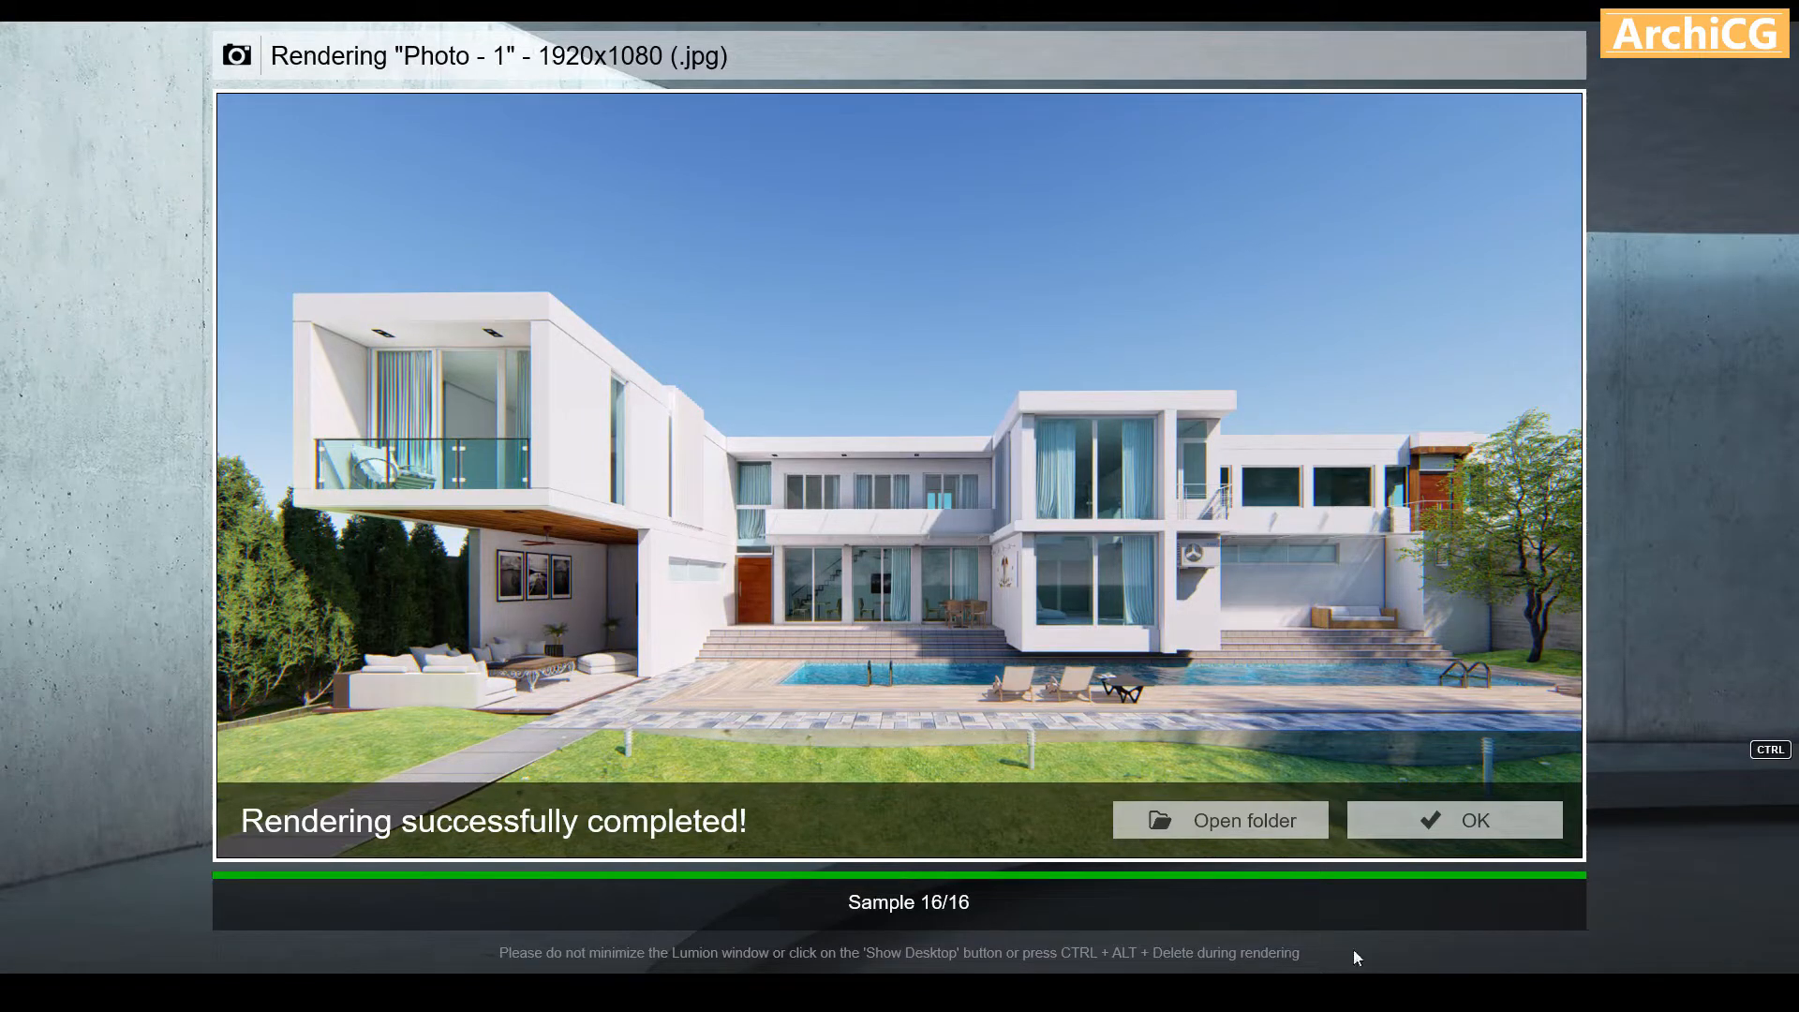
pyautogui.click(1447, 817)
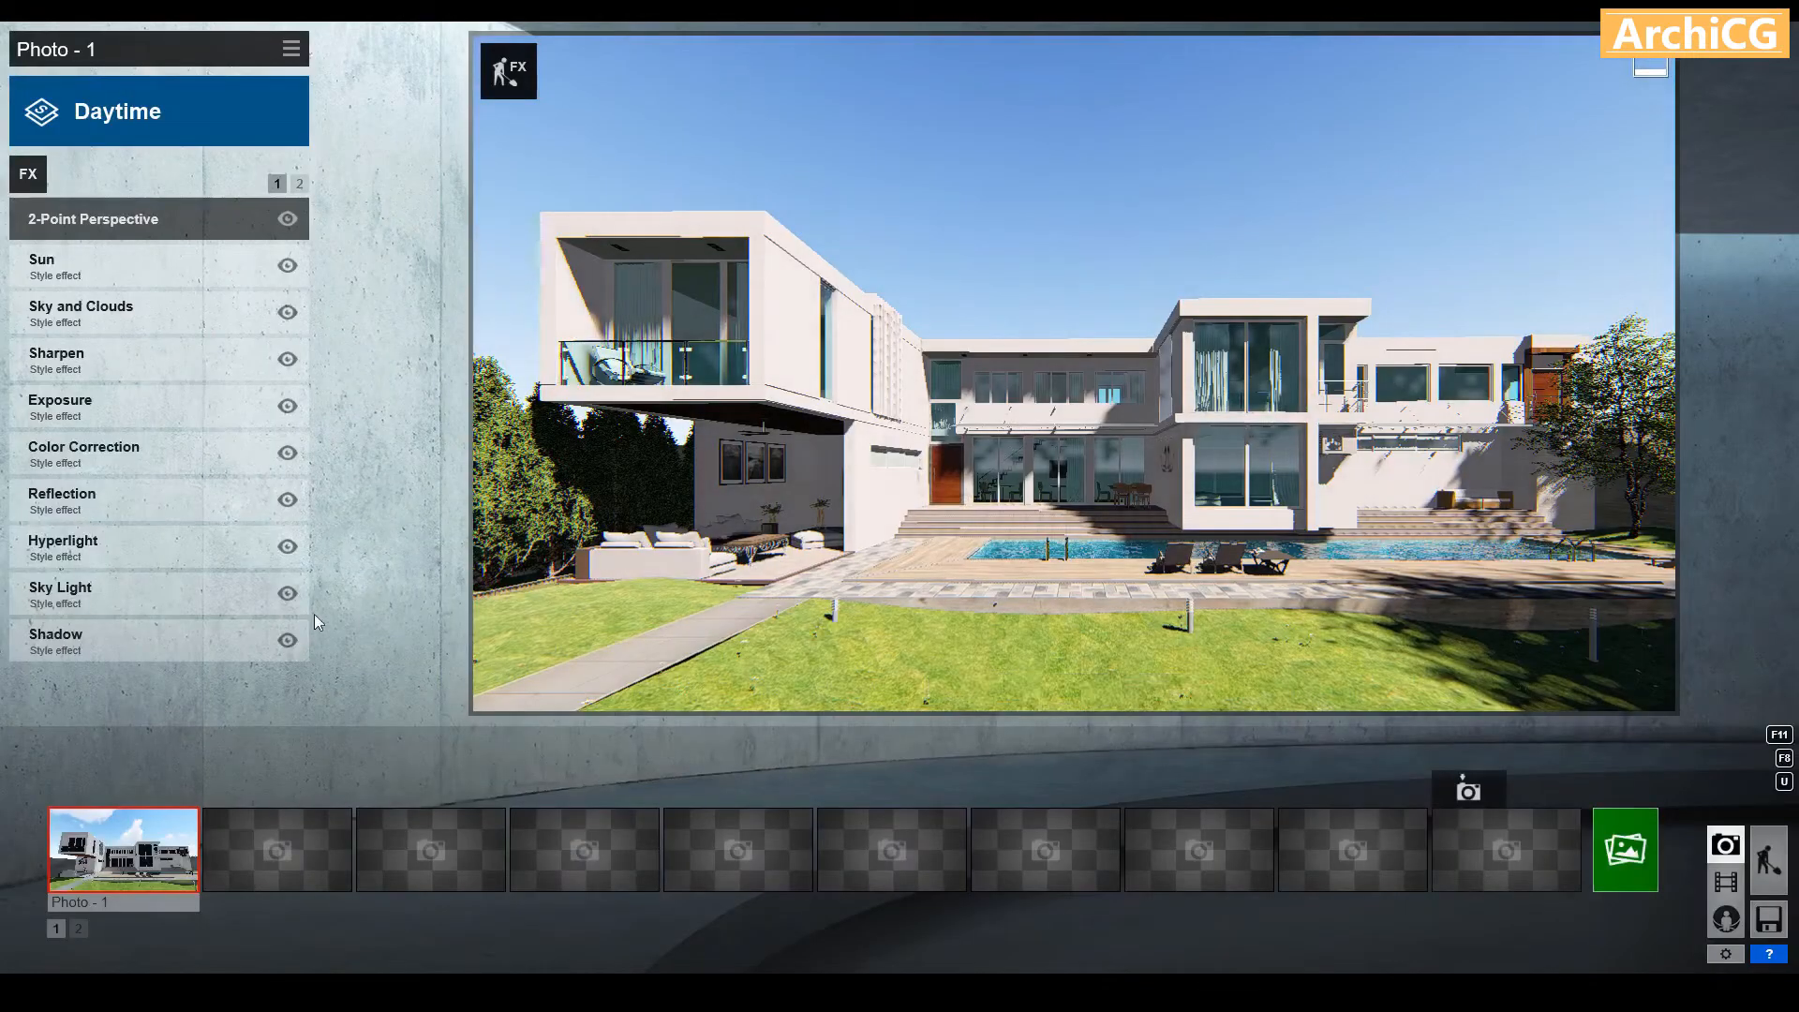
# Adjust the brightness of the Shadow effect in the photo's Daytime style
pyautogui.click(183, 645)
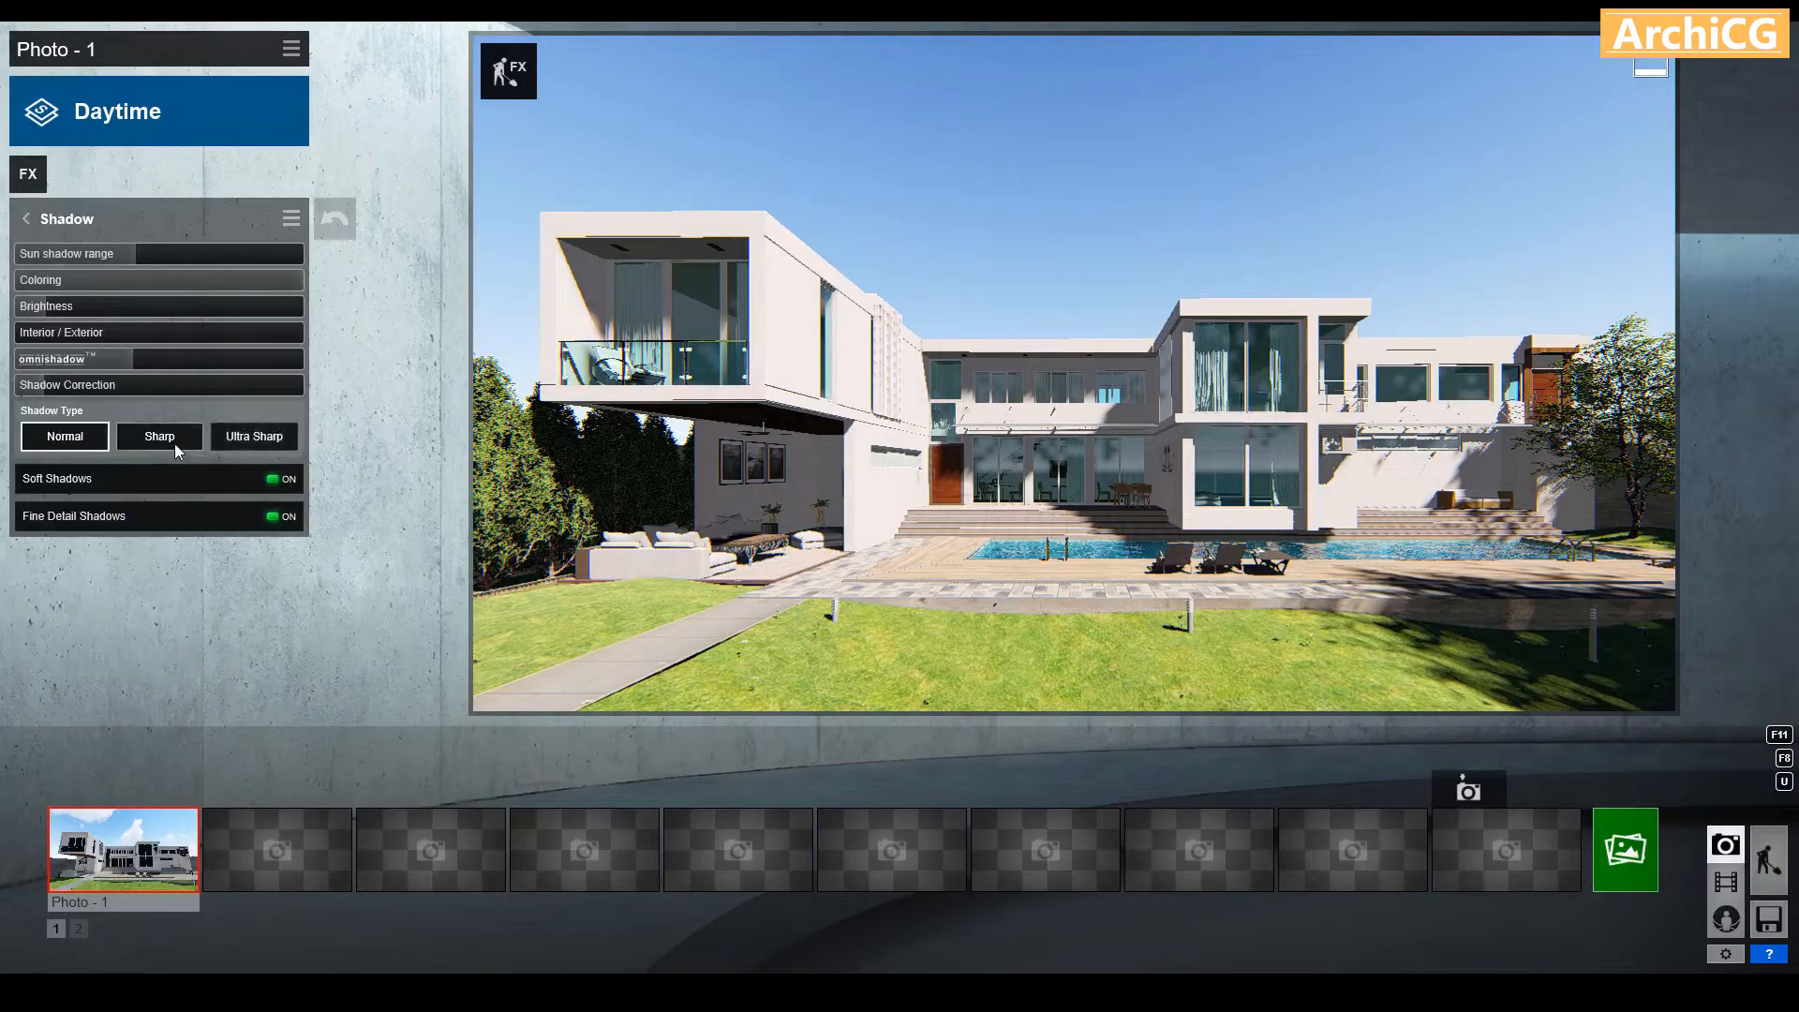
pyautogui.click(63, 312)
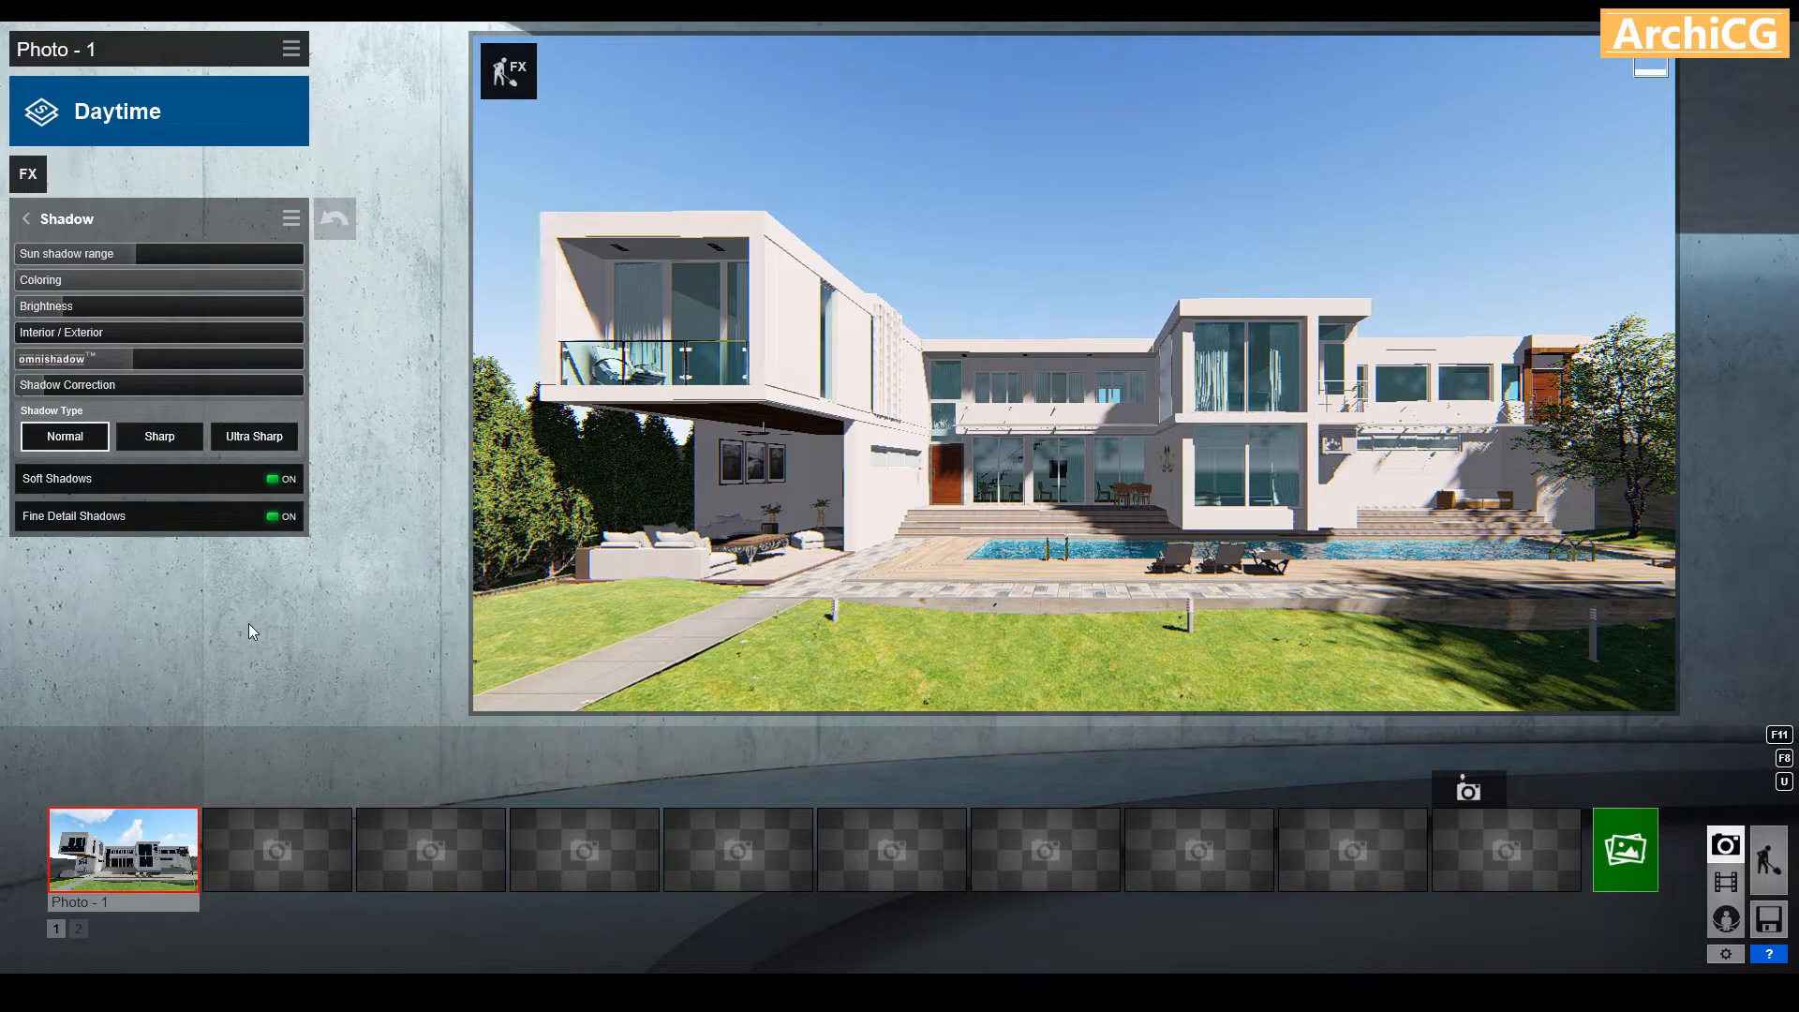
pyautogui.click(26, 222)
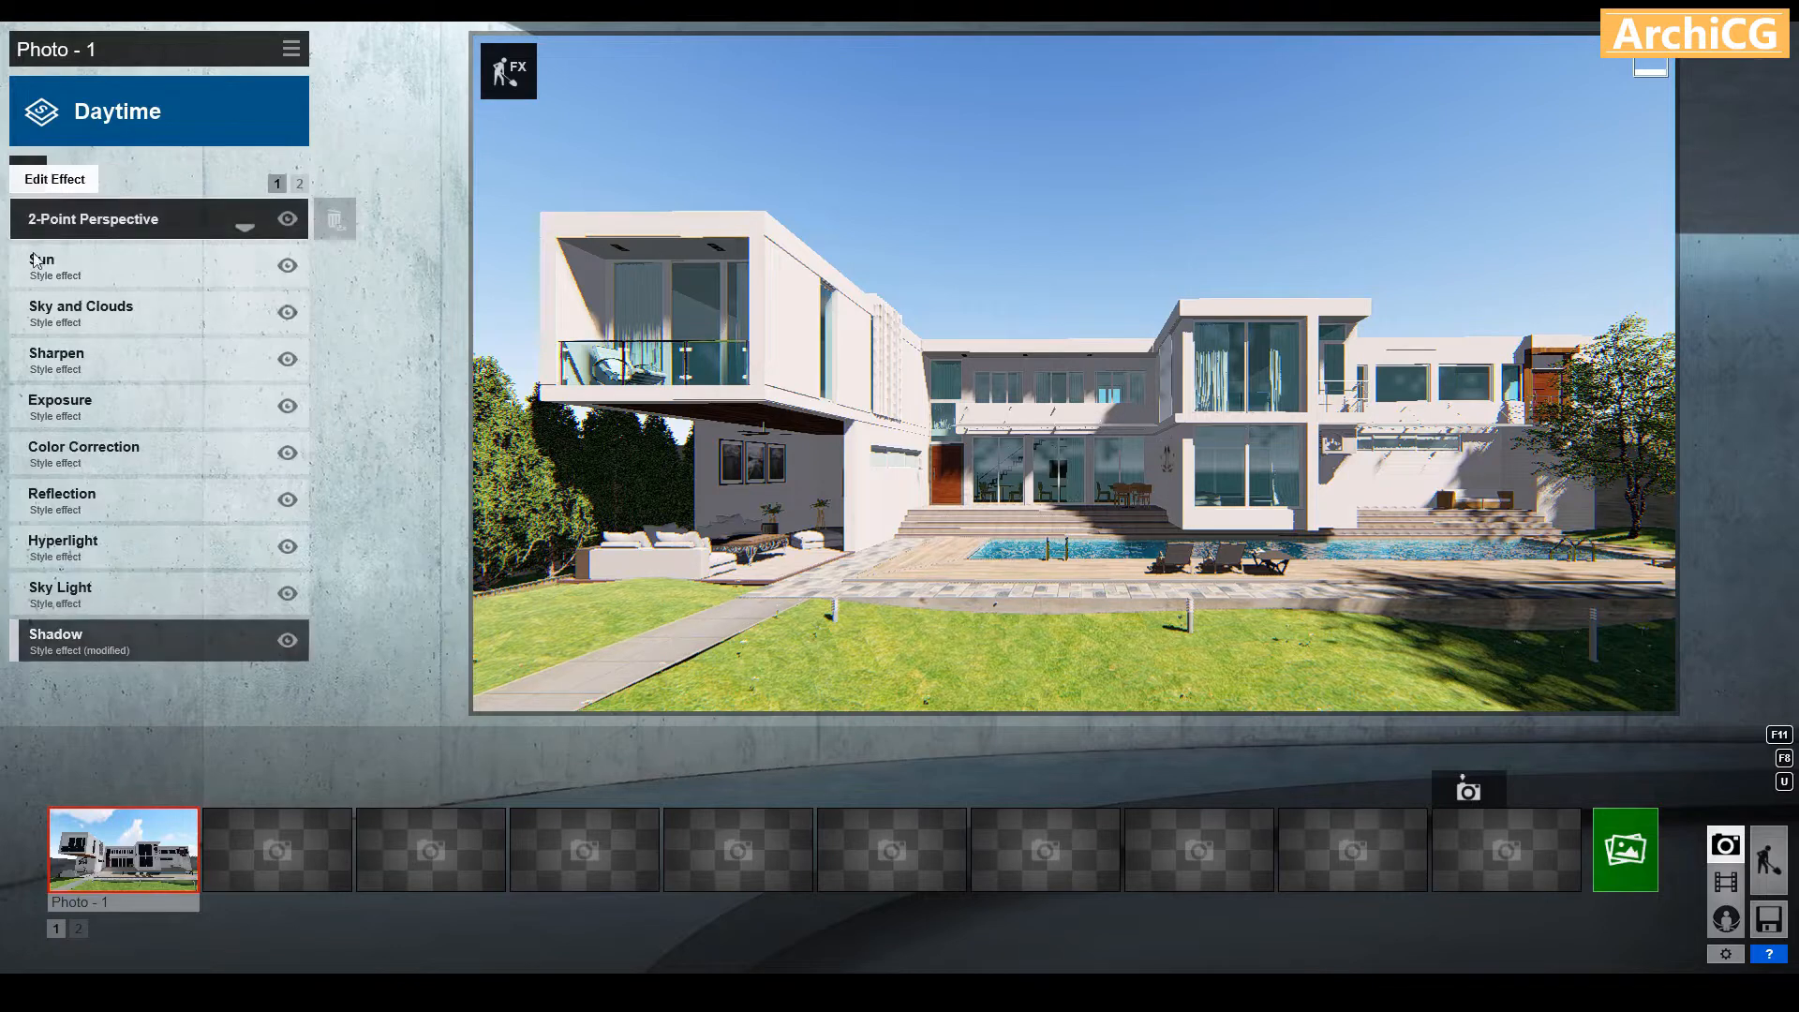
# In the Sky Light effect, enable Sky Light in Projected Reflections and raise the brightness to about 1.3
pyautogui.click(149, 596)
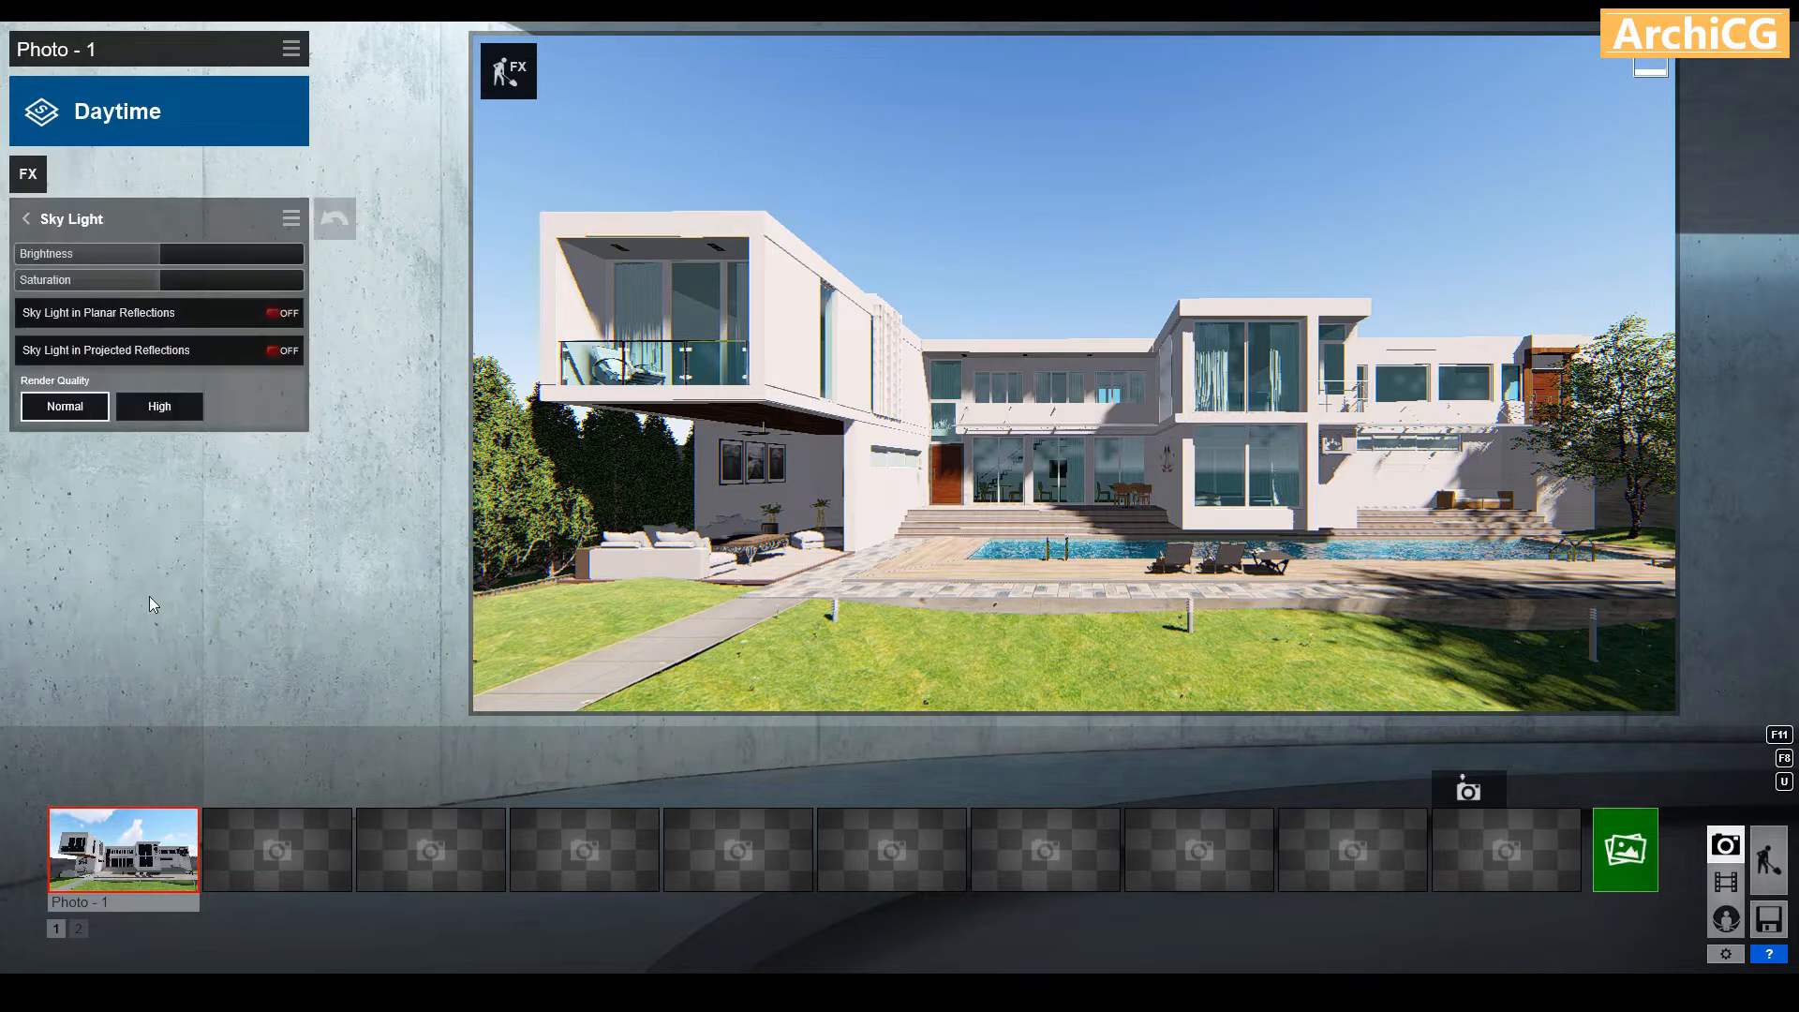
pyautogui.click(285, 352)
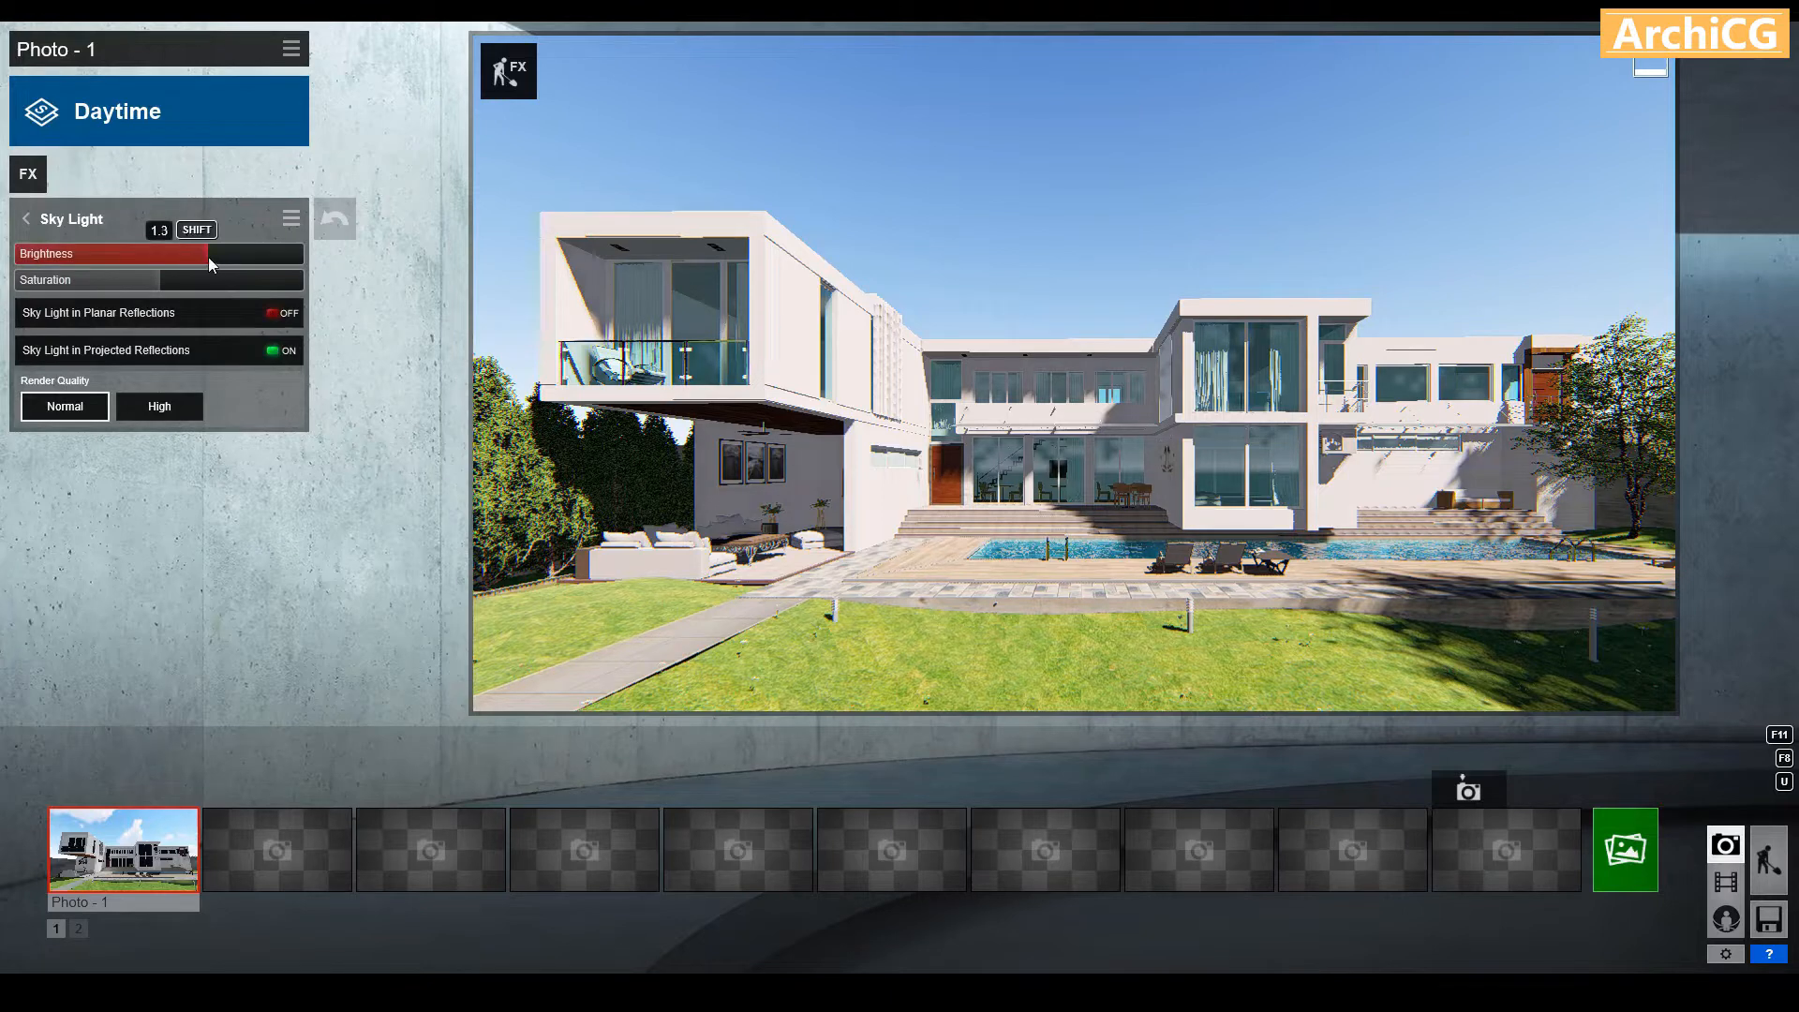
pyautogui.click(28, 221)
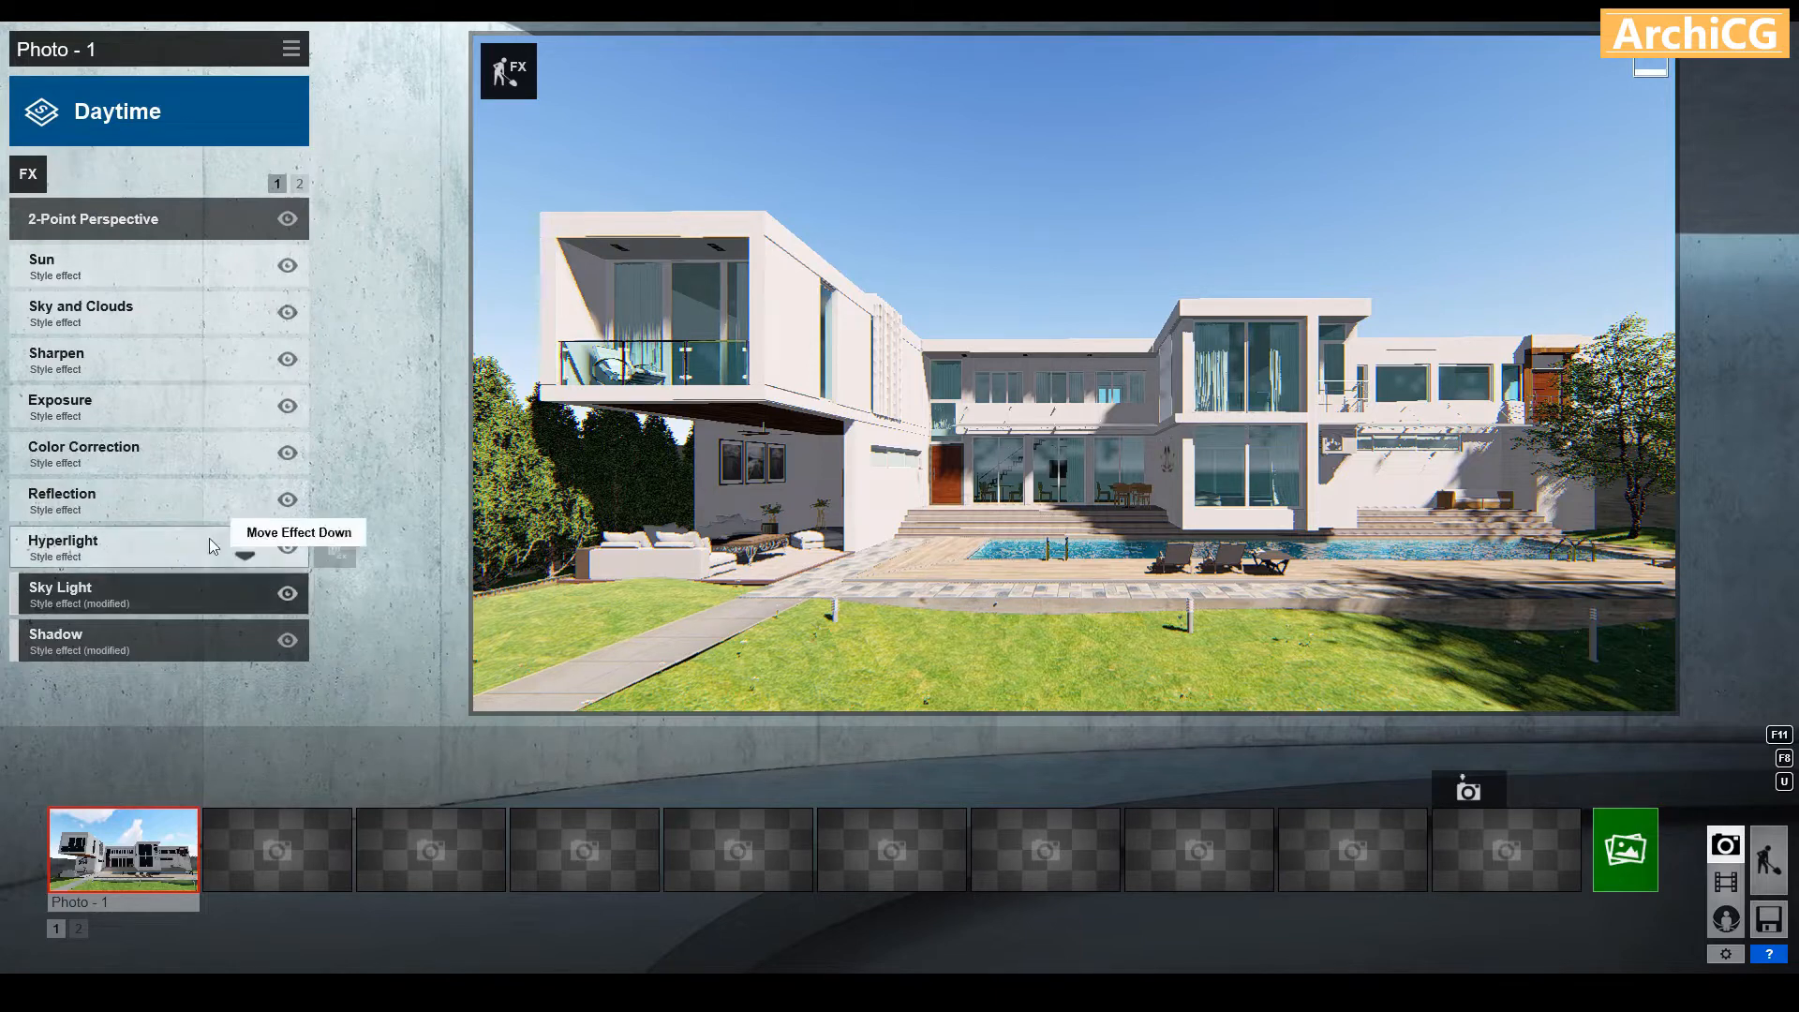
# Lower the amount of the Hyperlight effect to about half
pyautogui.click(178, 548)
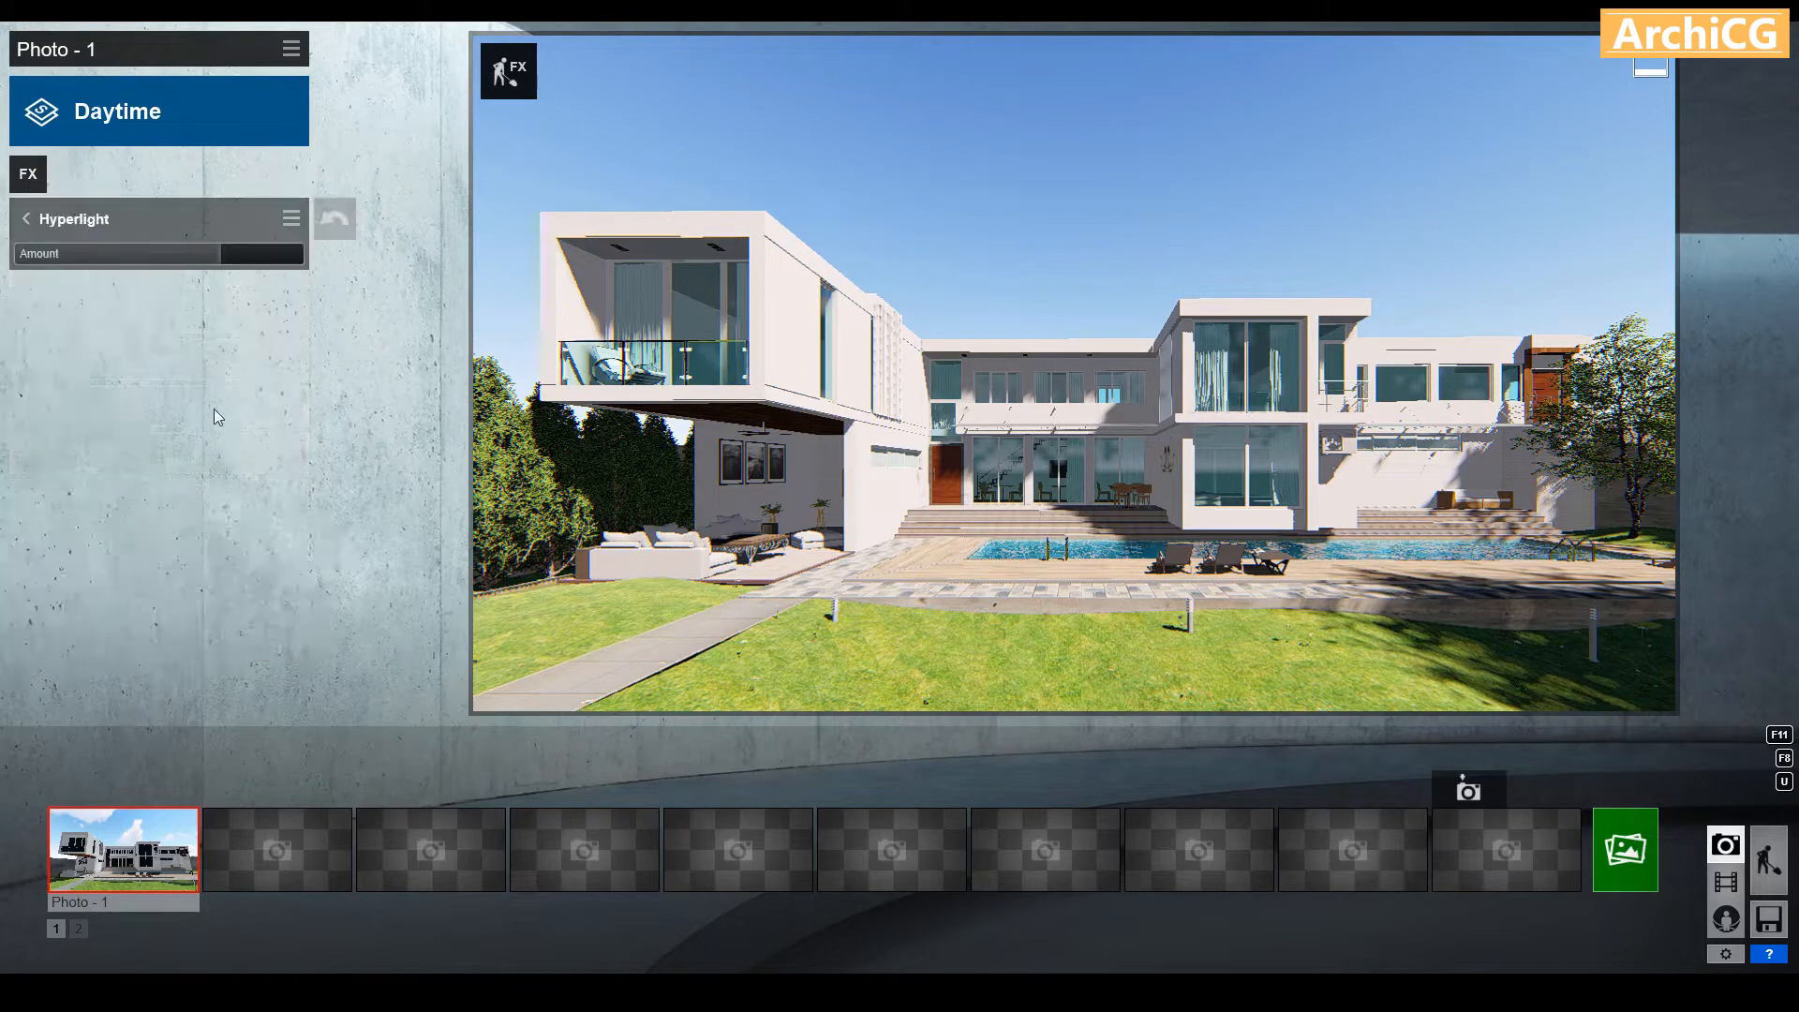
pyautogui.click(157, 260)
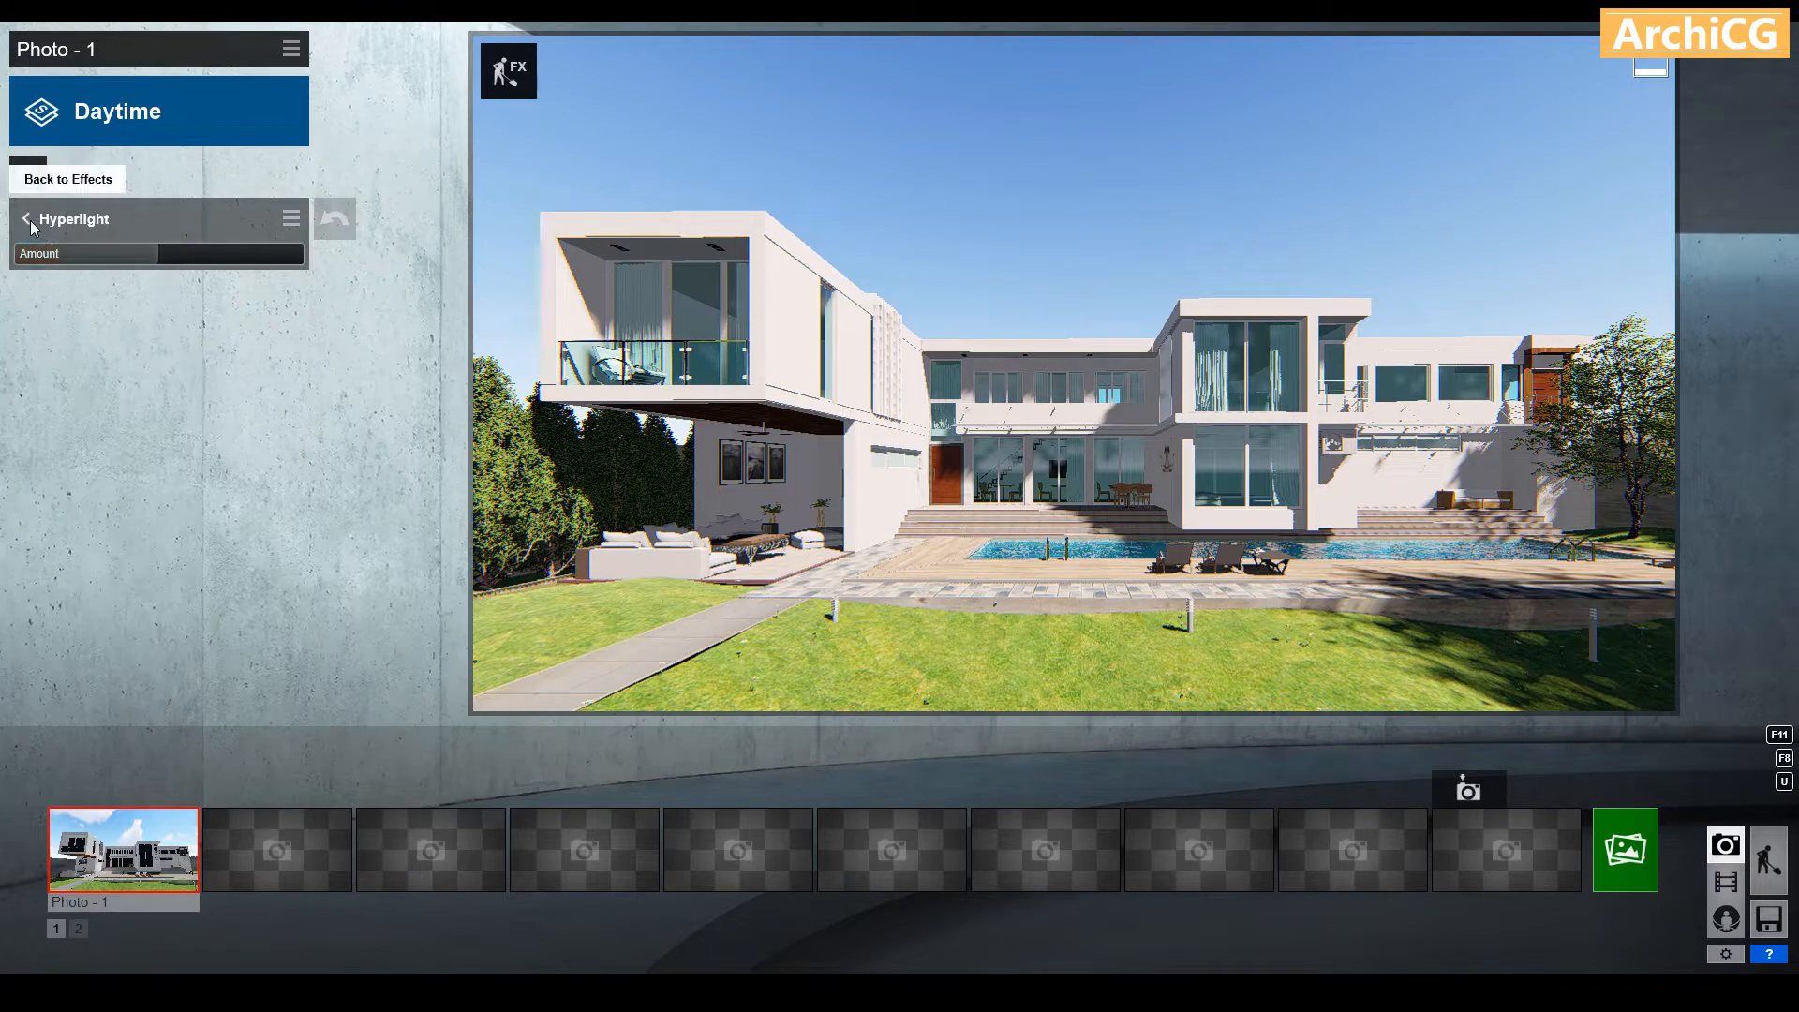
pyautogui.click(103, 217)
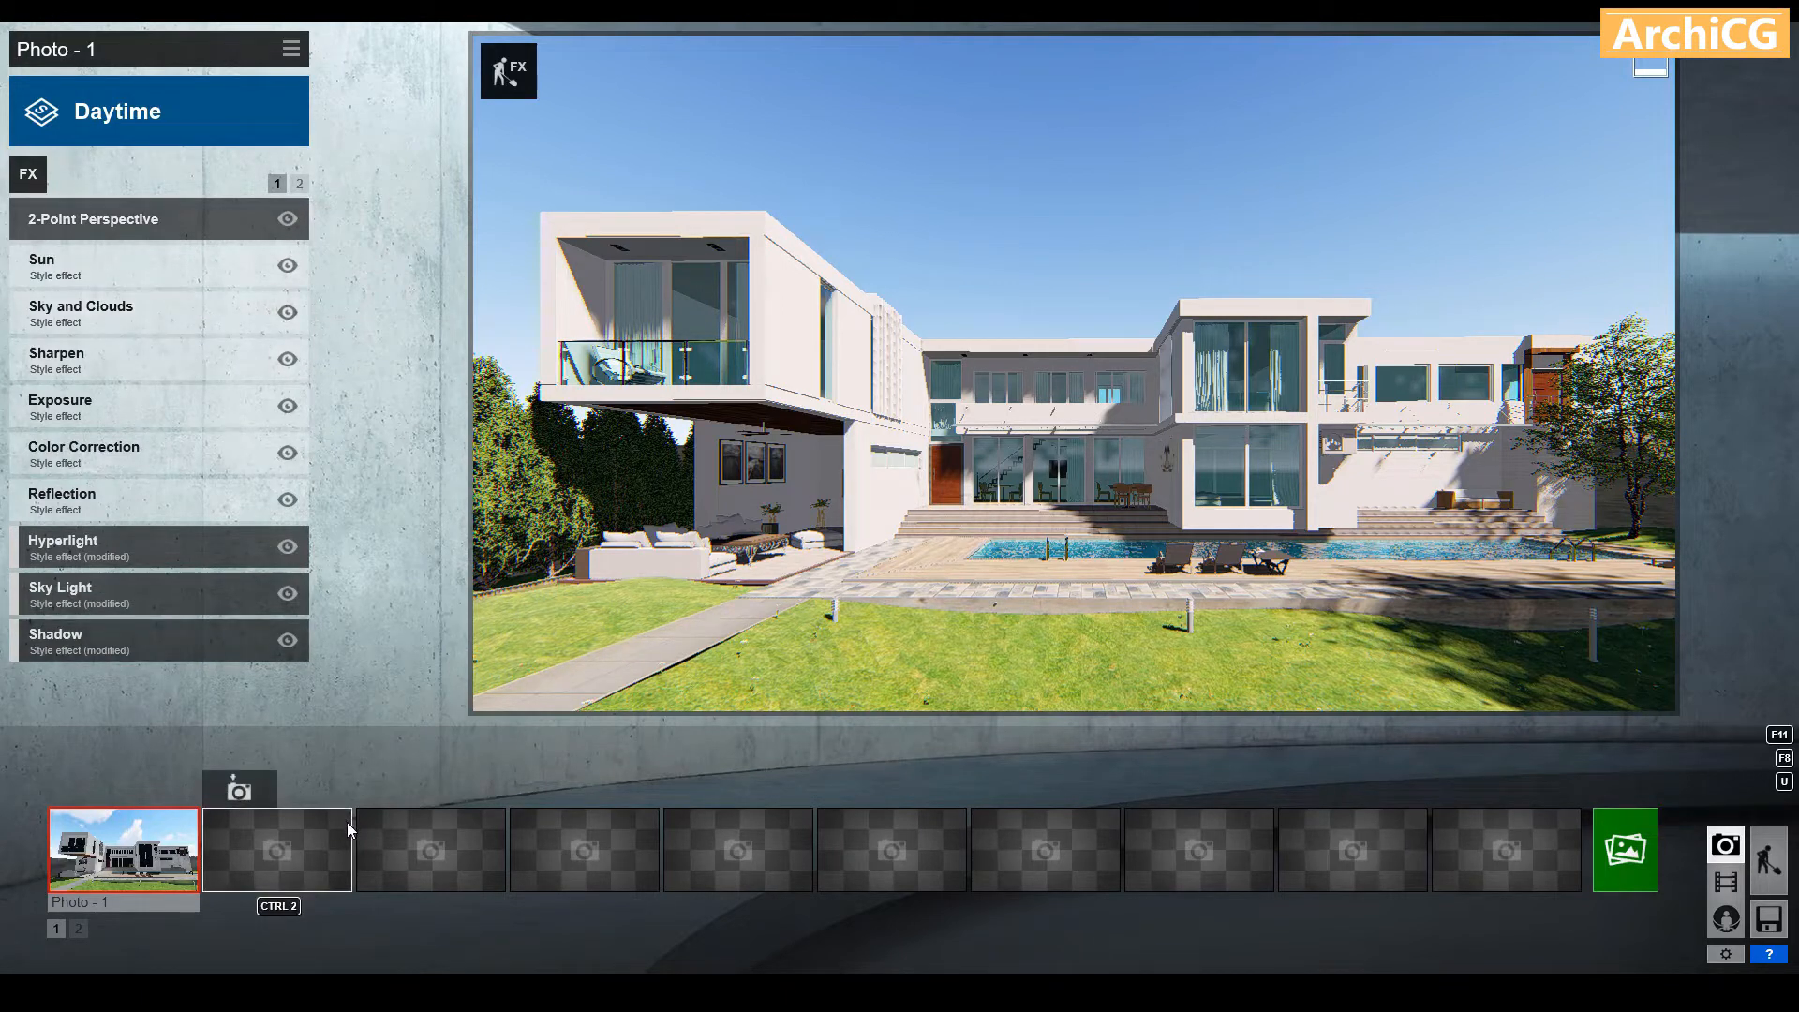
# In the Reflection effect, add three reflection planes on the overhanging room's window panes and its glass balcony railing
pyautogui.click(176, 508)
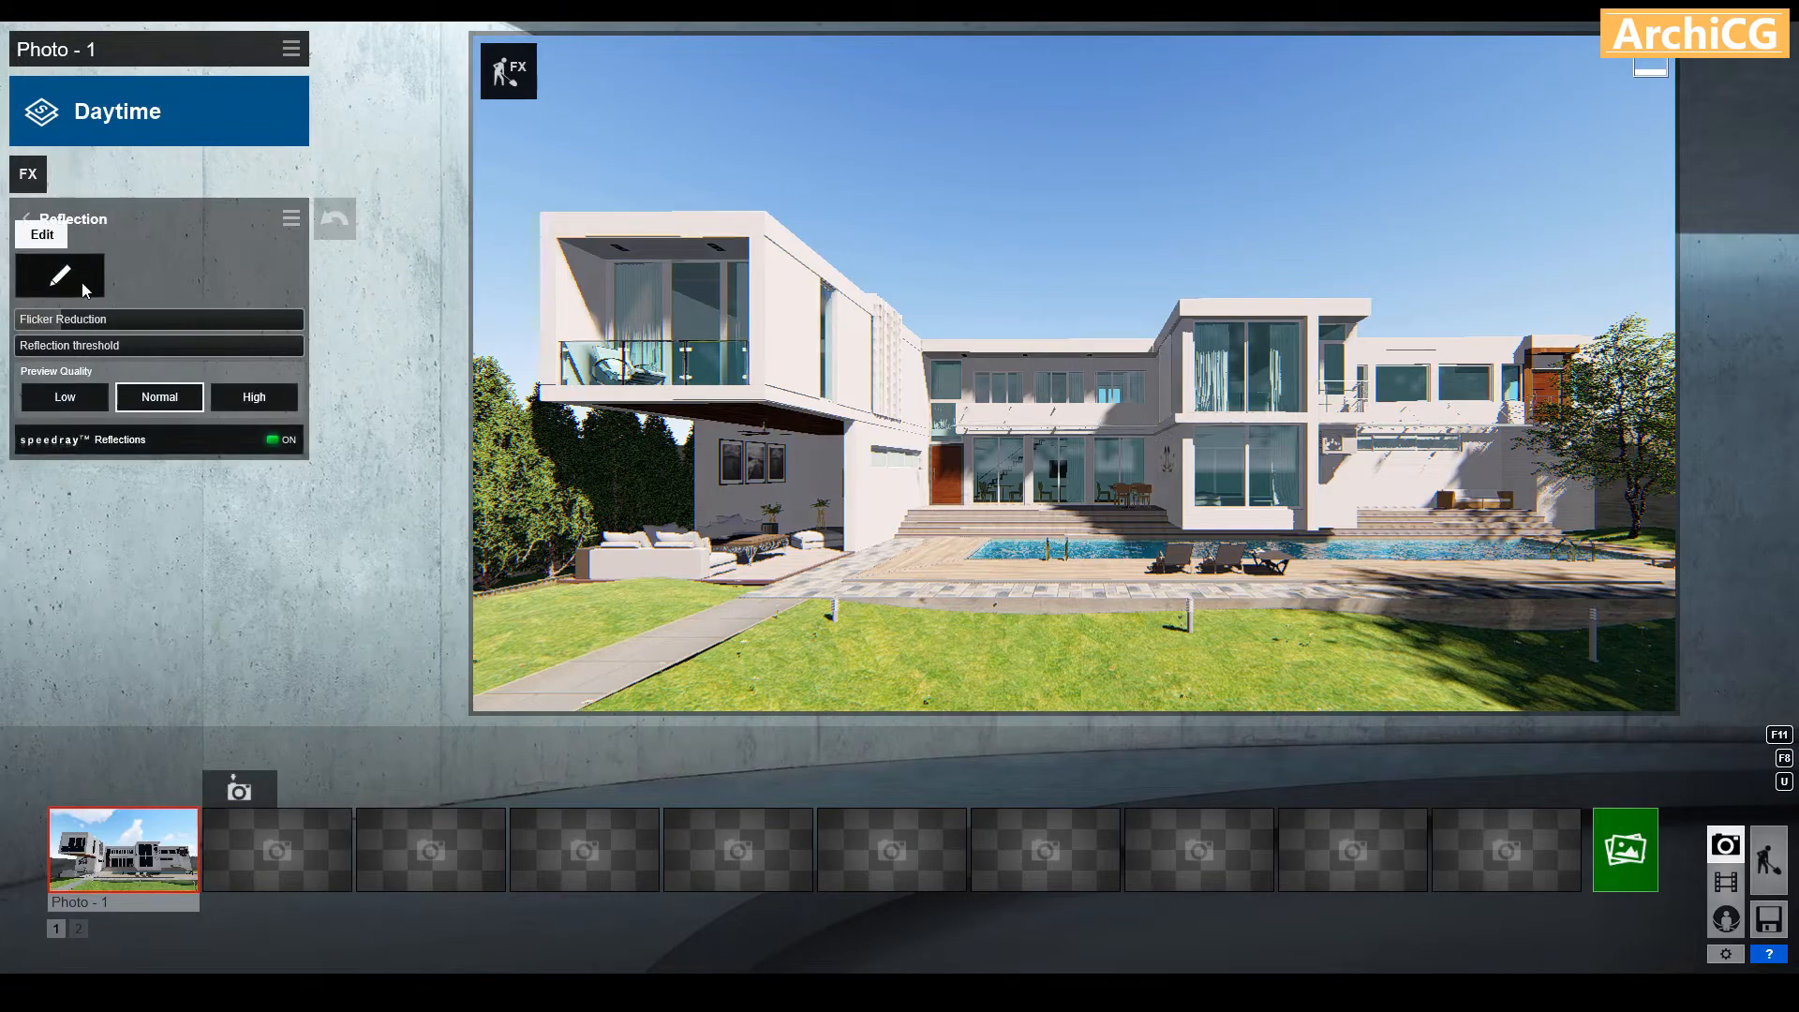
pyautogui.click(81, 283)
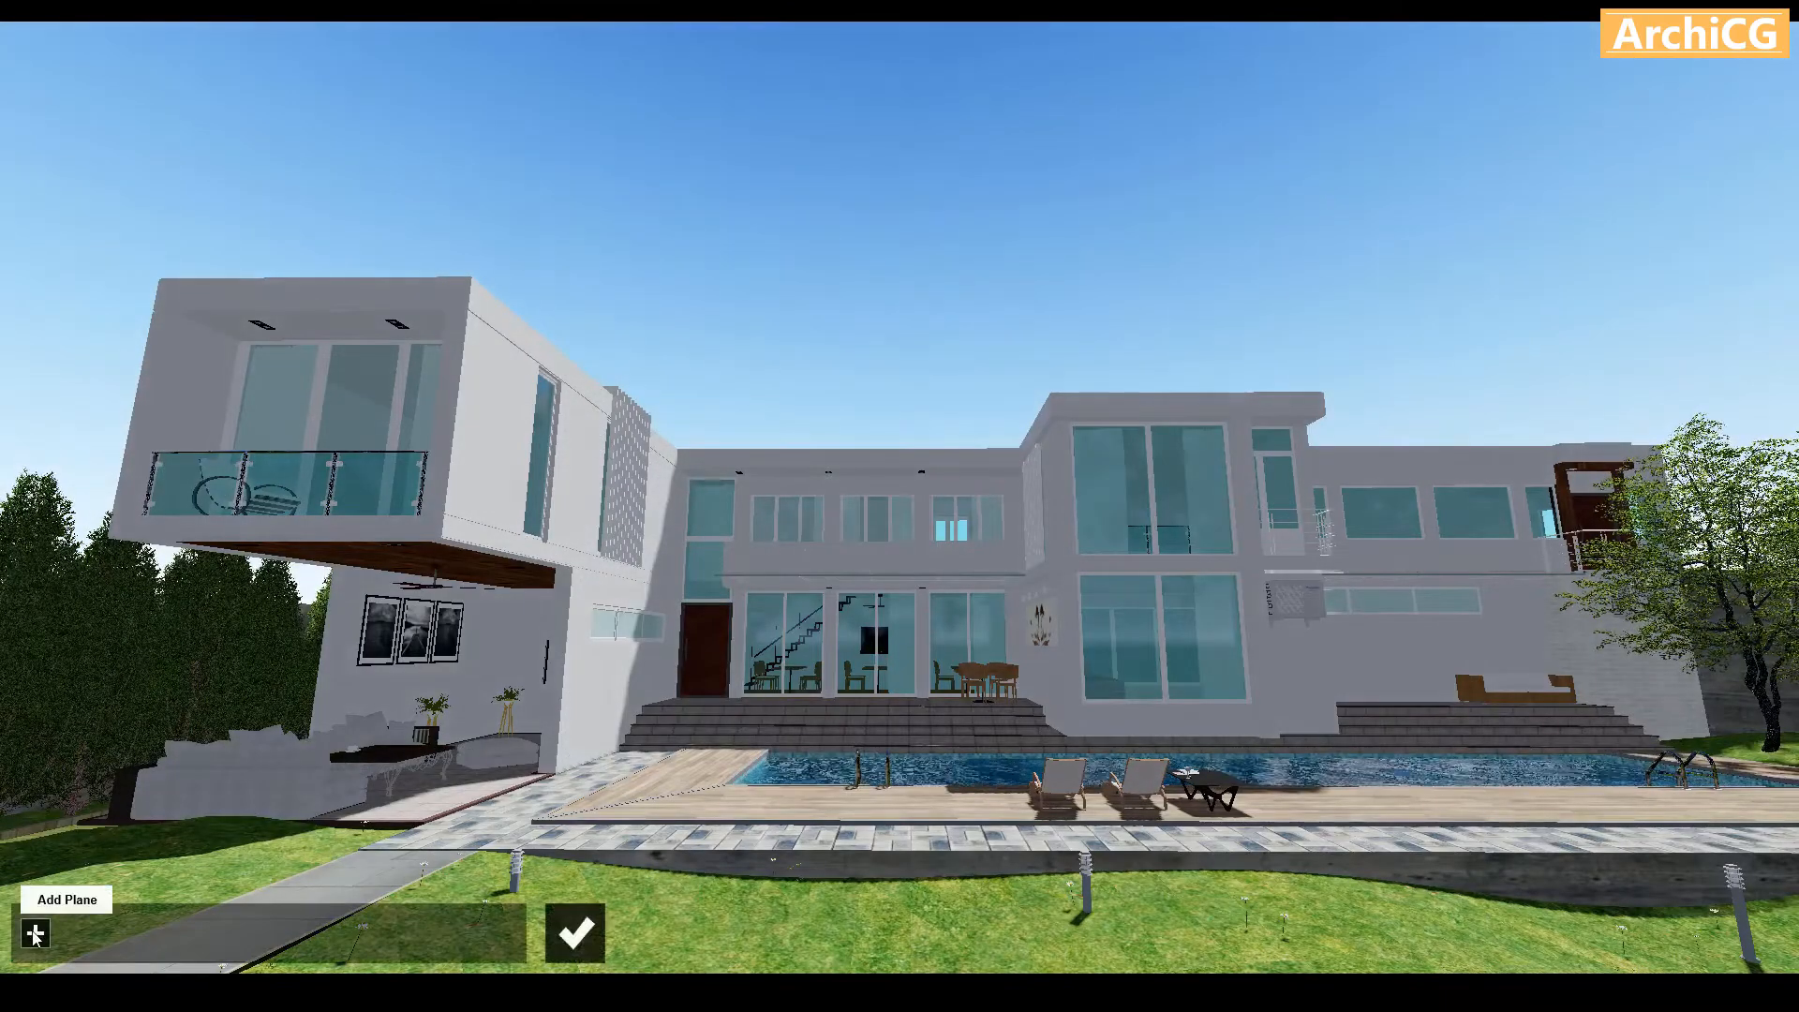
pyautogui.click(36, 934)
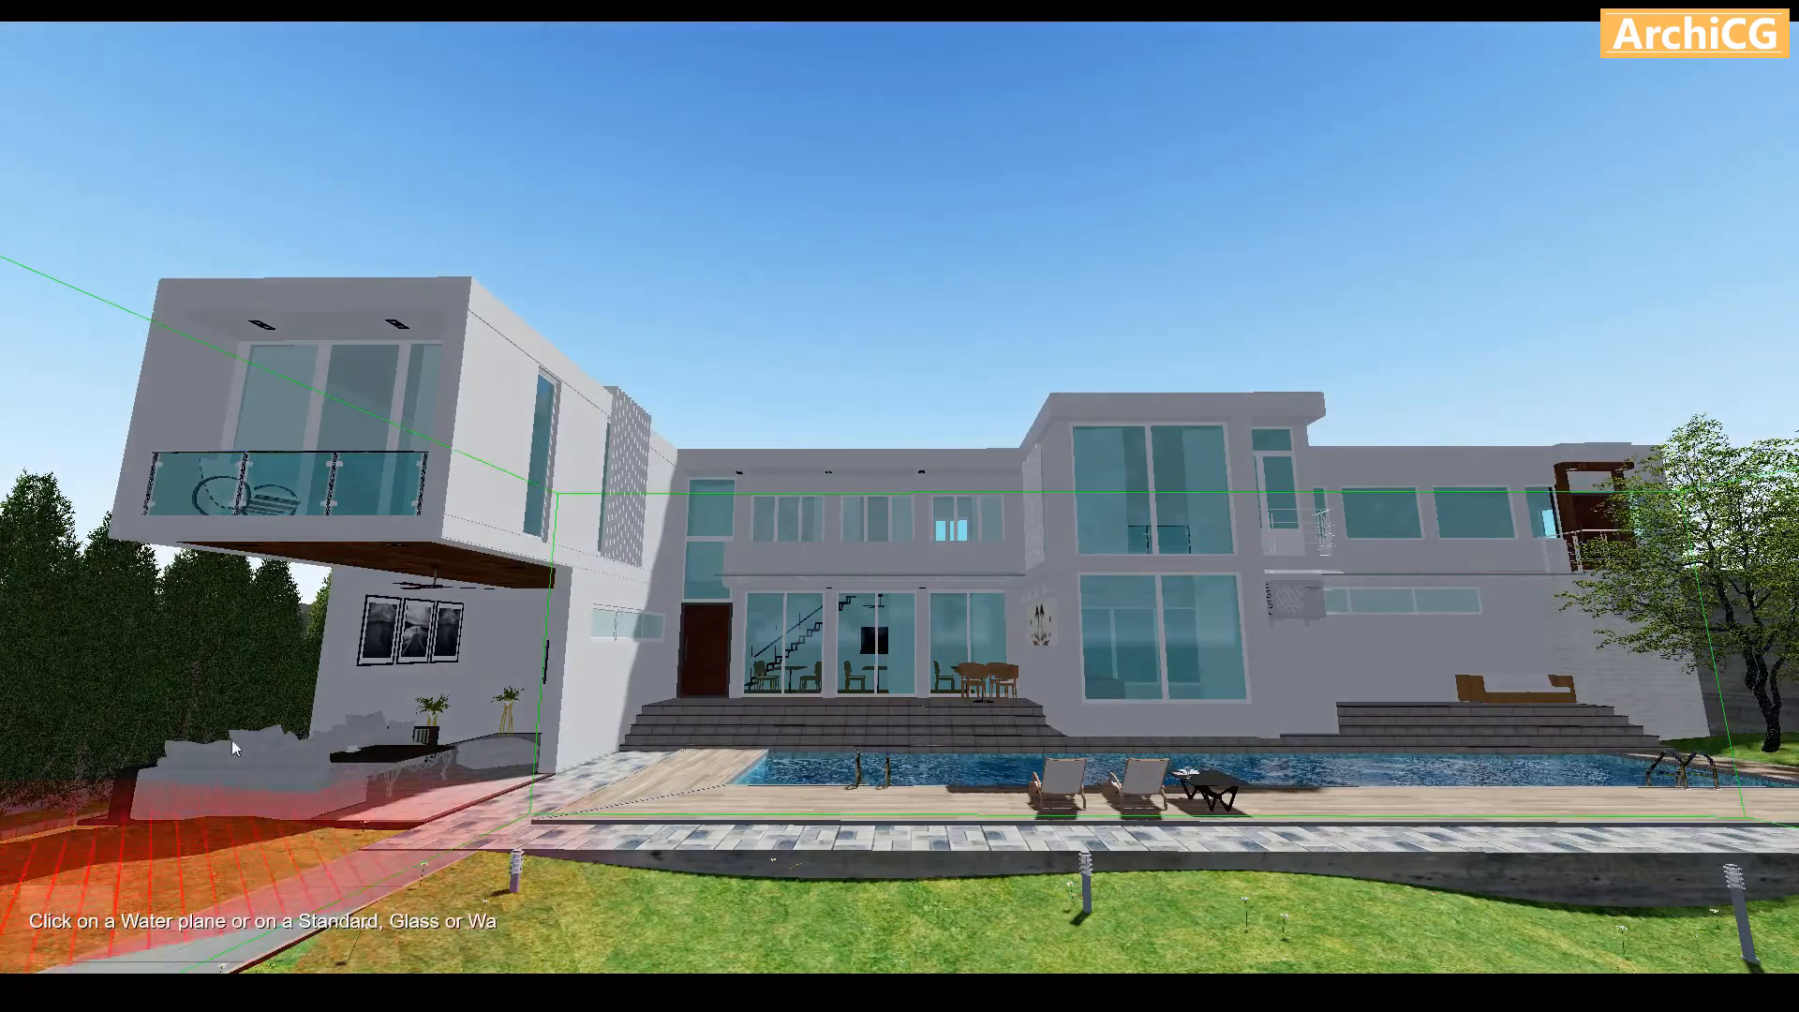
pyautogui.click(279, 403)
pyautogui.click(86, 934)
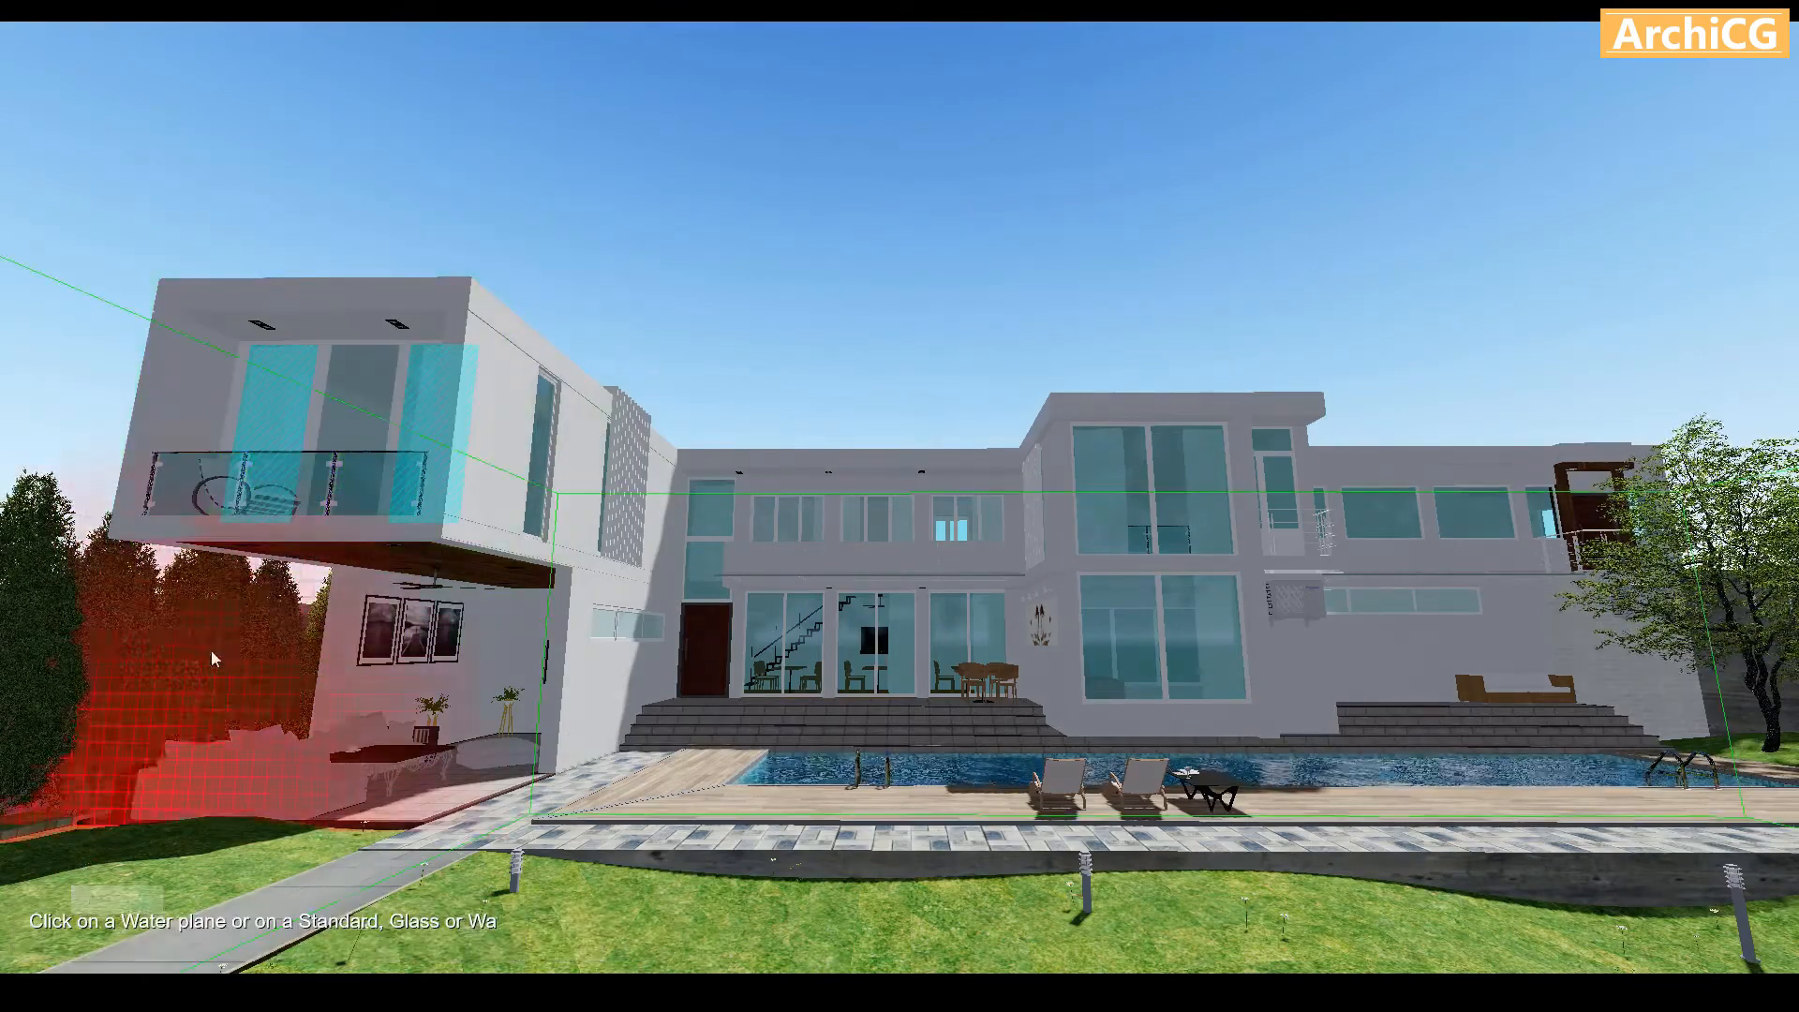
pyautogui.click(341, 431)
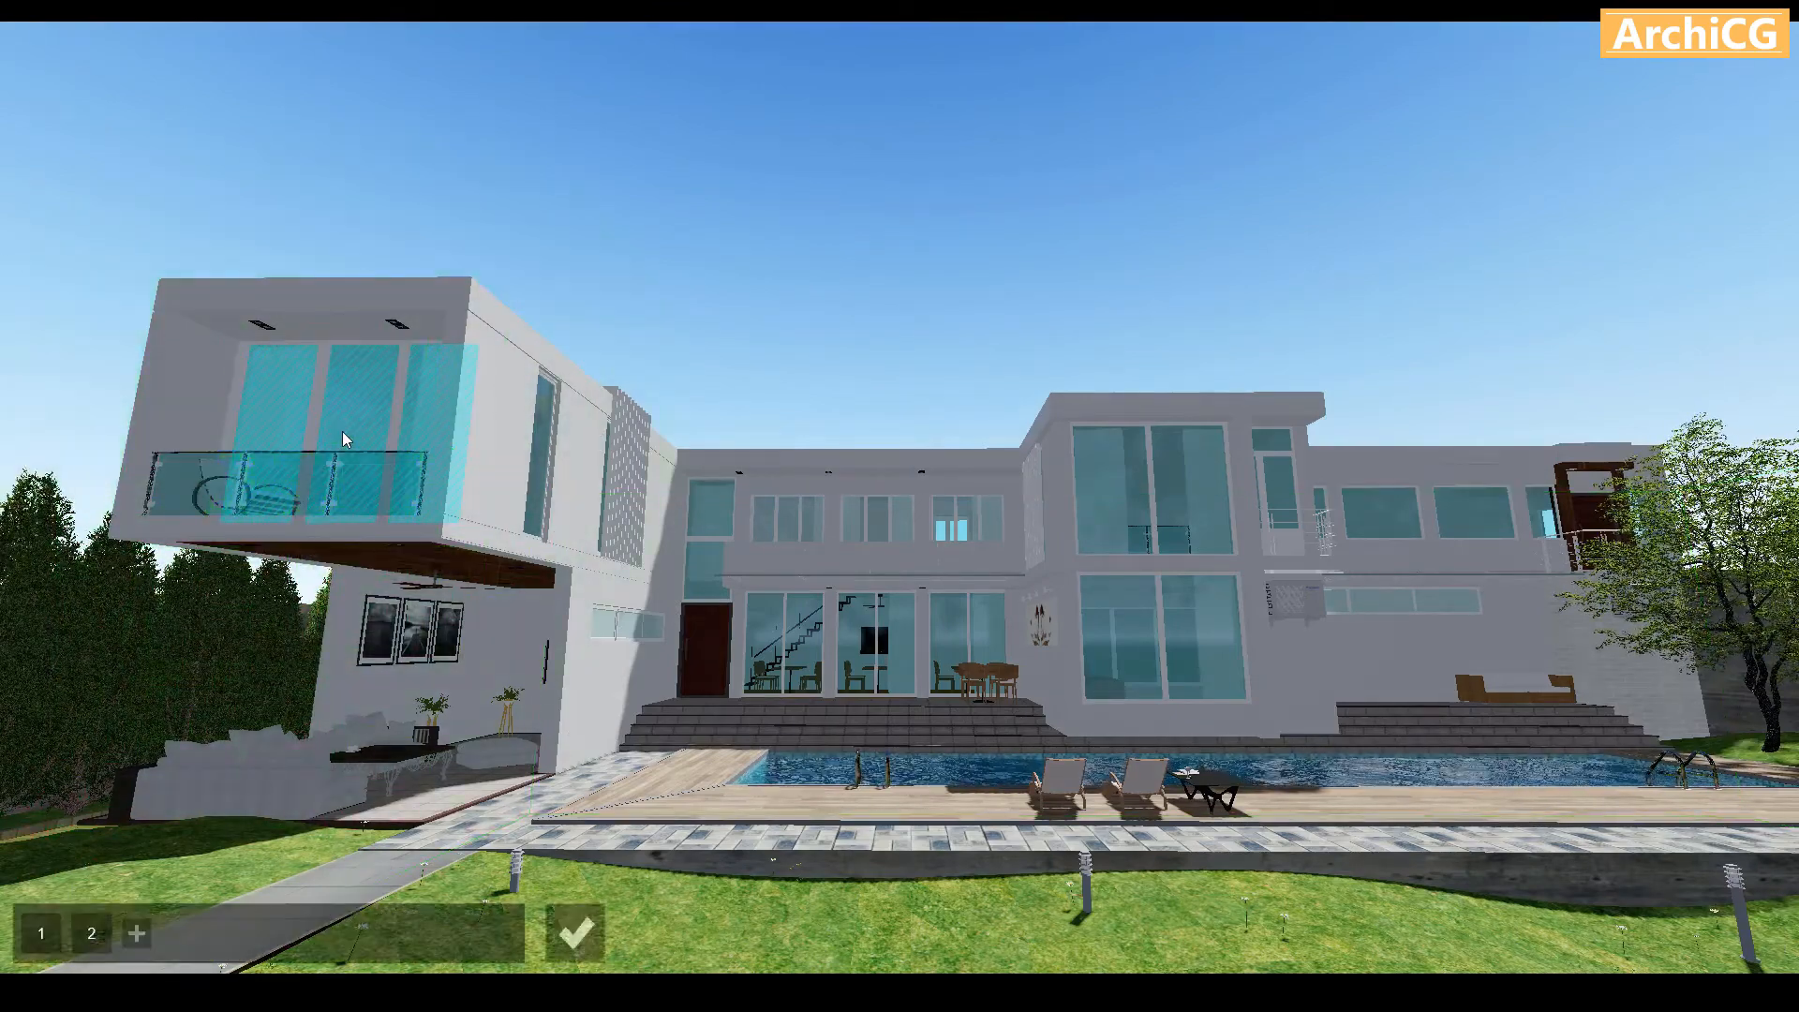
pyautogui.click(137, 933)
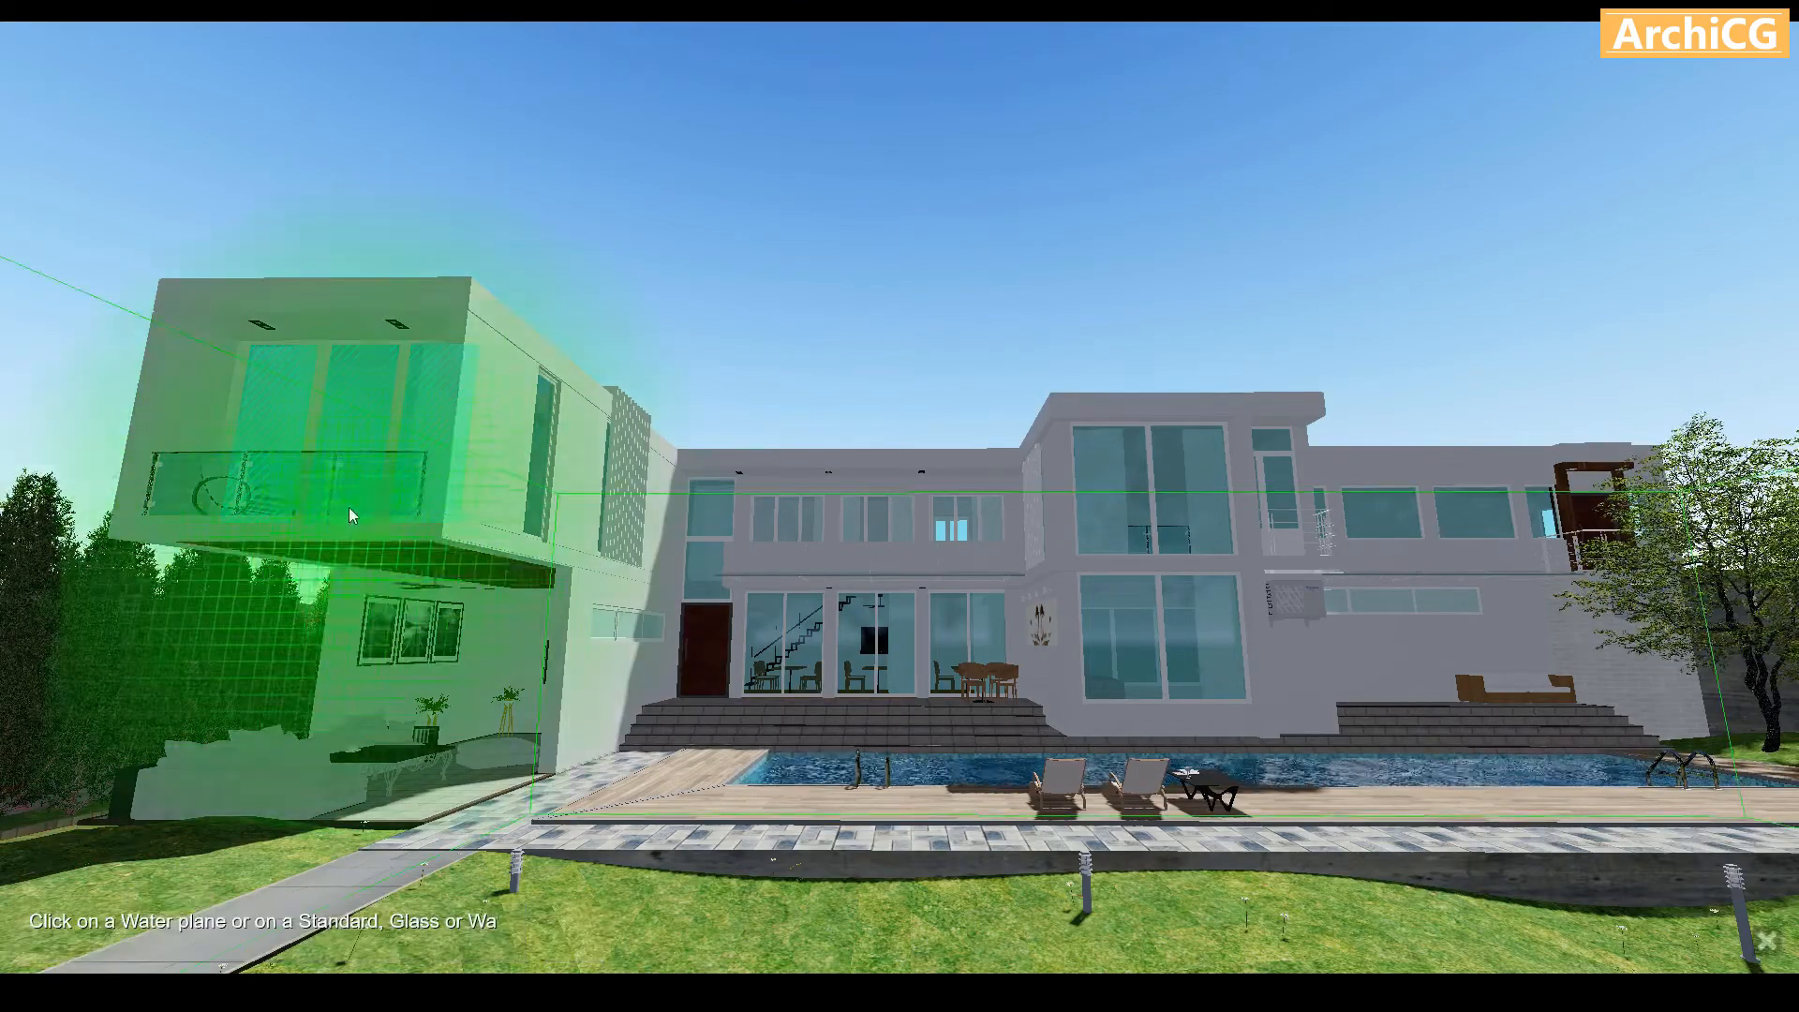
pyautogui.click(362, 492)
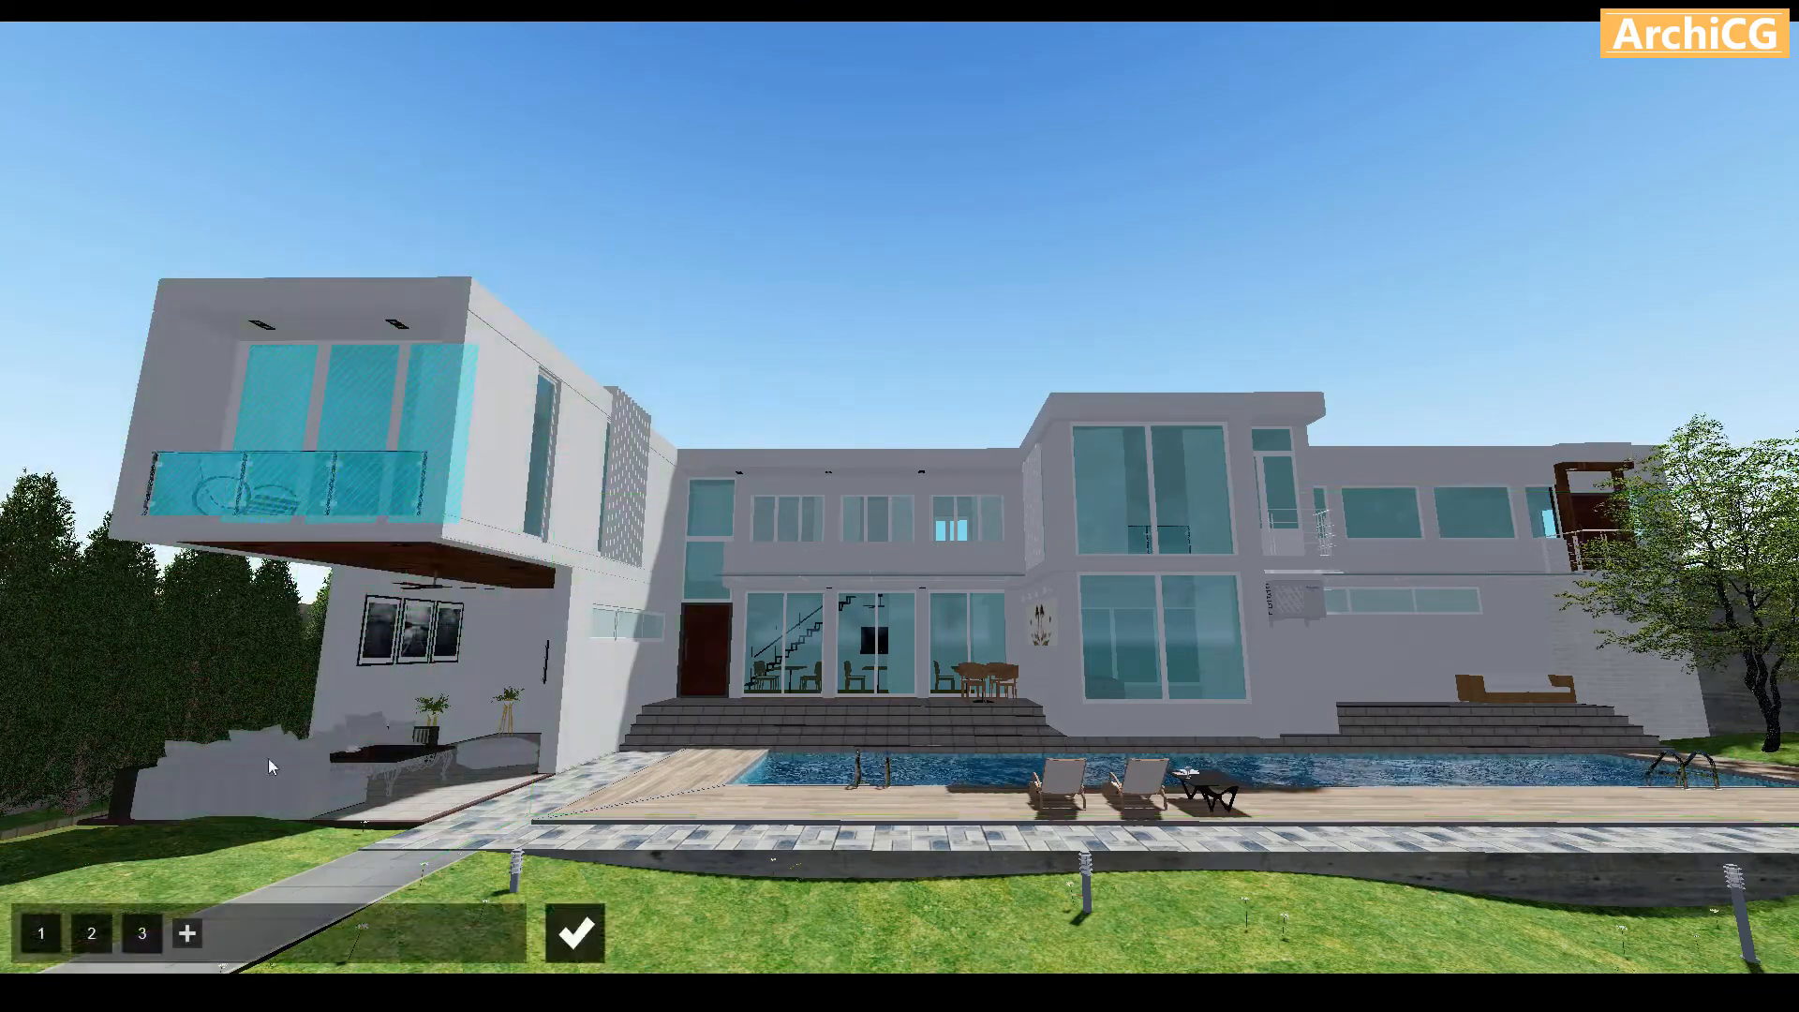
# Add reflection planes on the ground-floor glass doors and the upper-floor windows of the house's central section
pyautogui.click(186, 933)
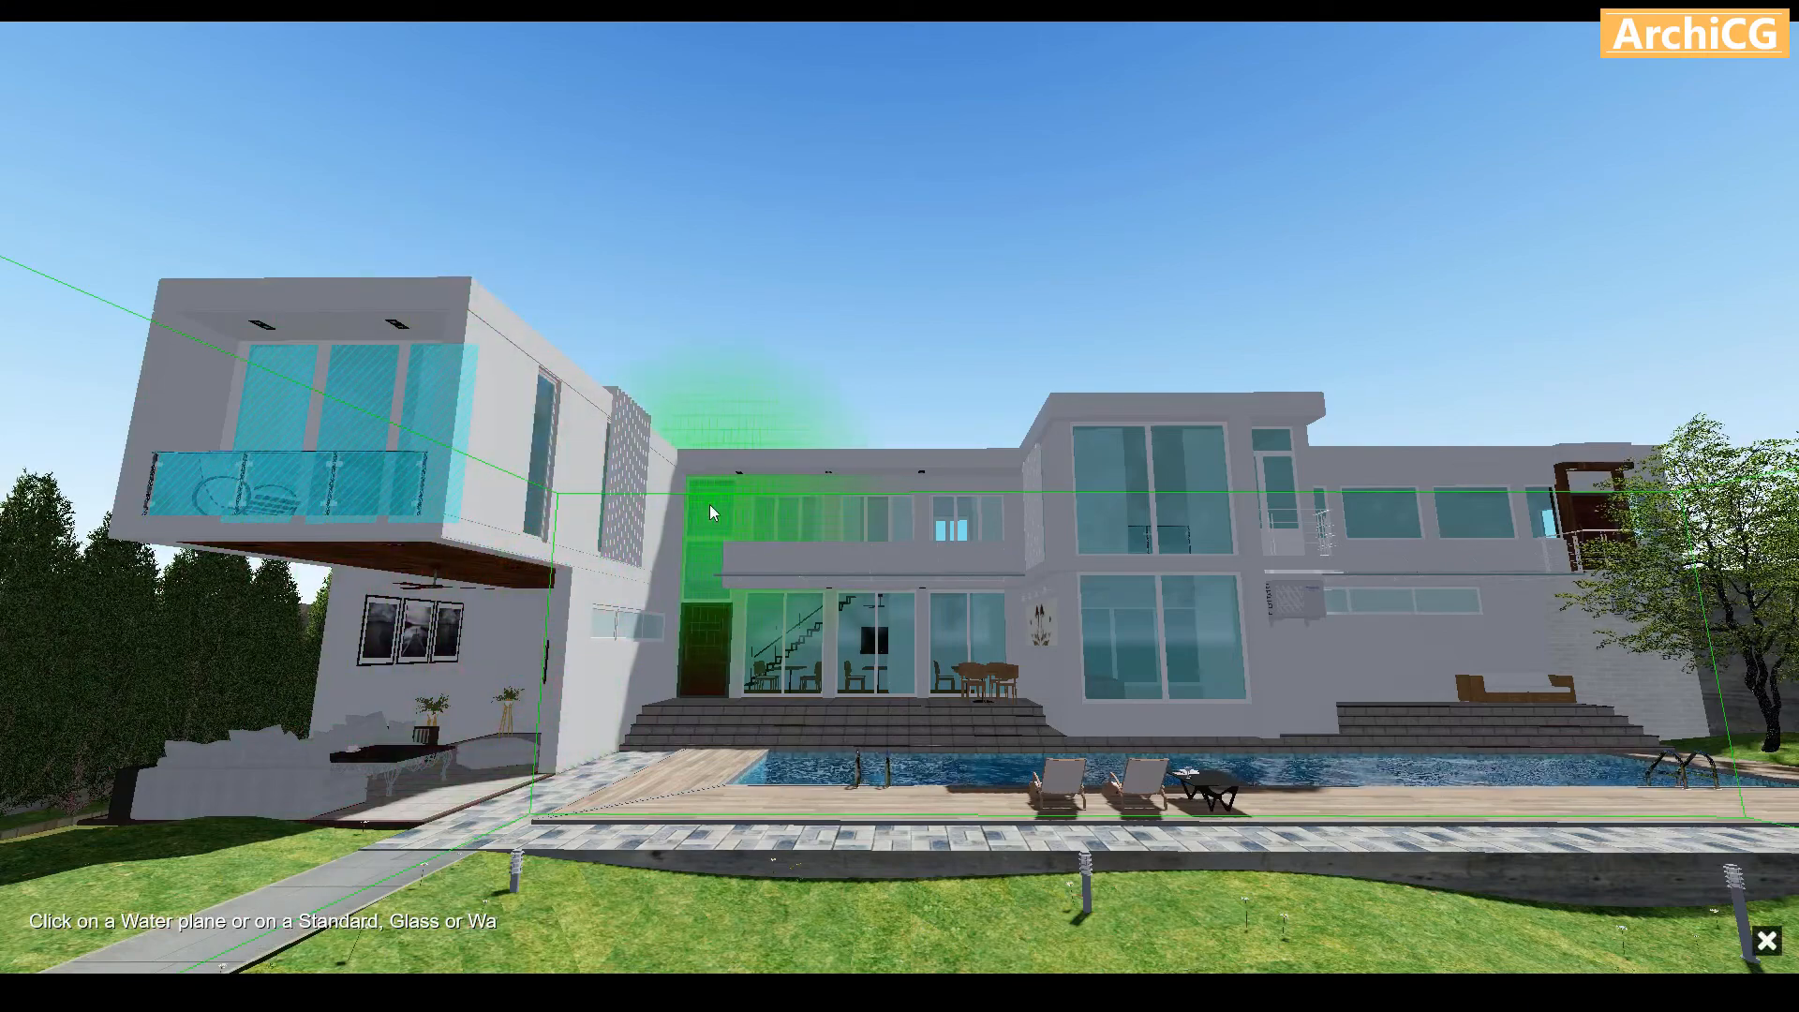
pyautogui.click(767, 630)
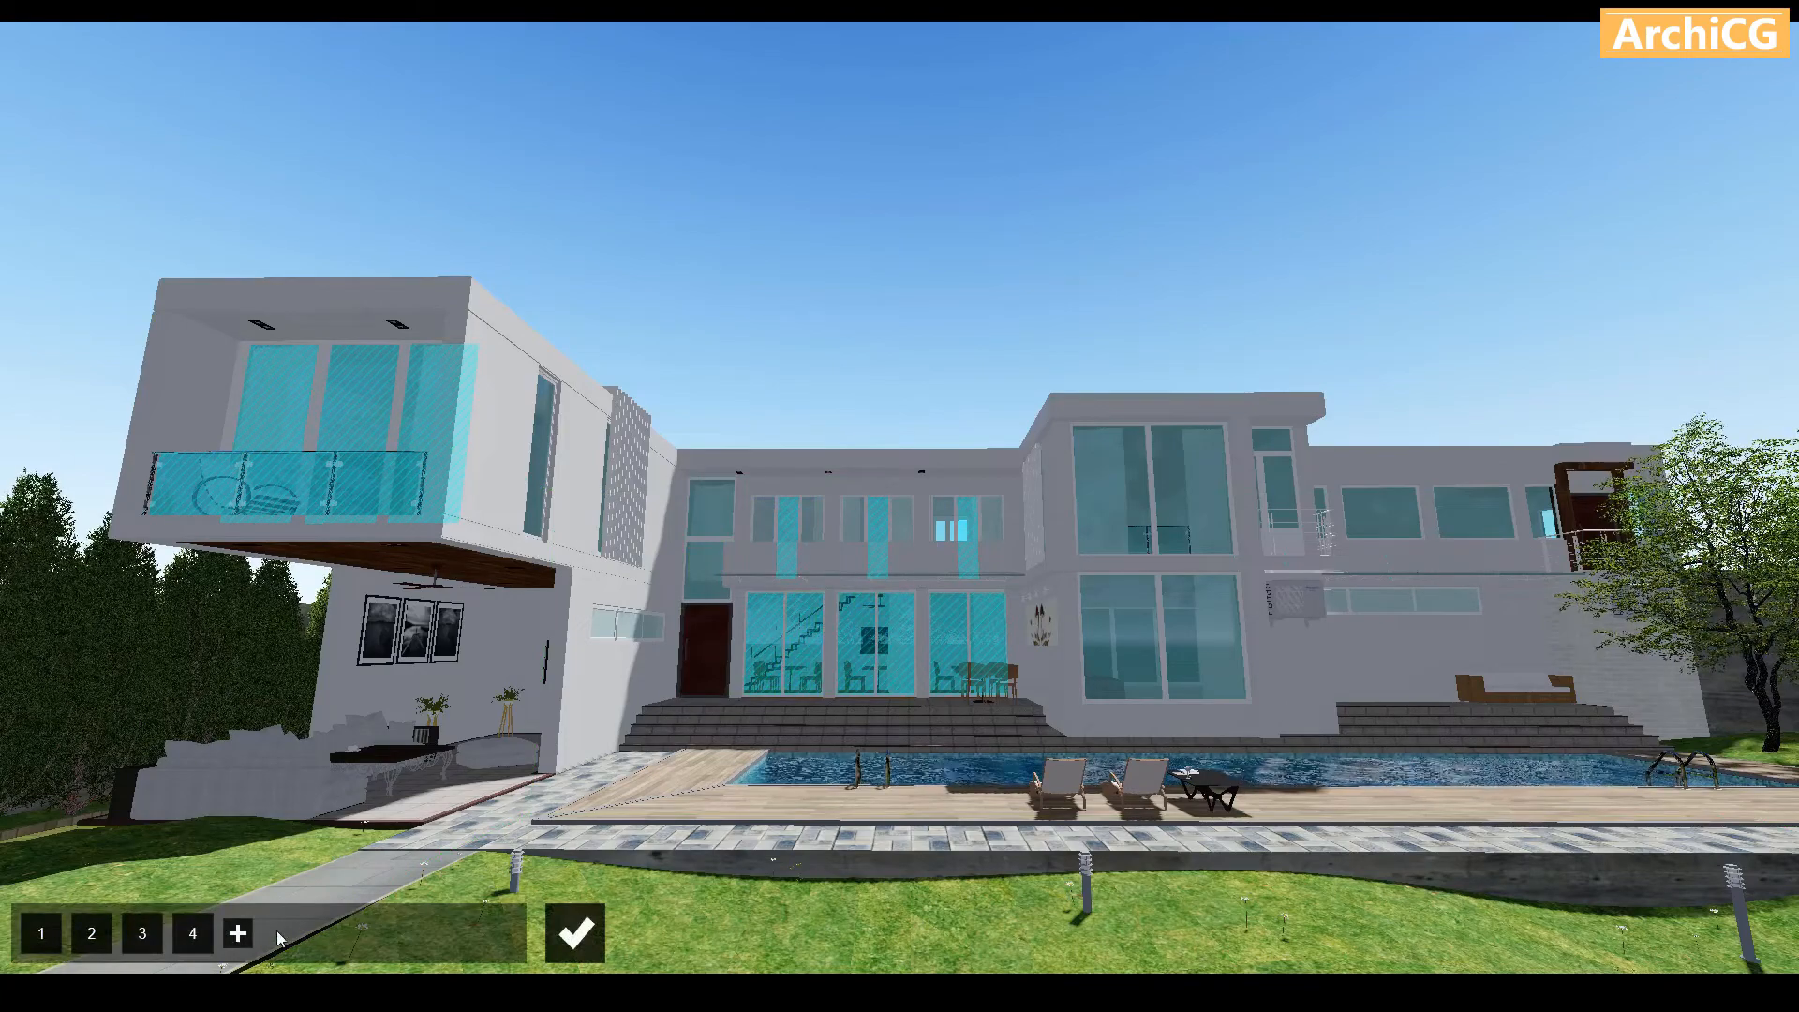
pyautogui.click(238, 934)
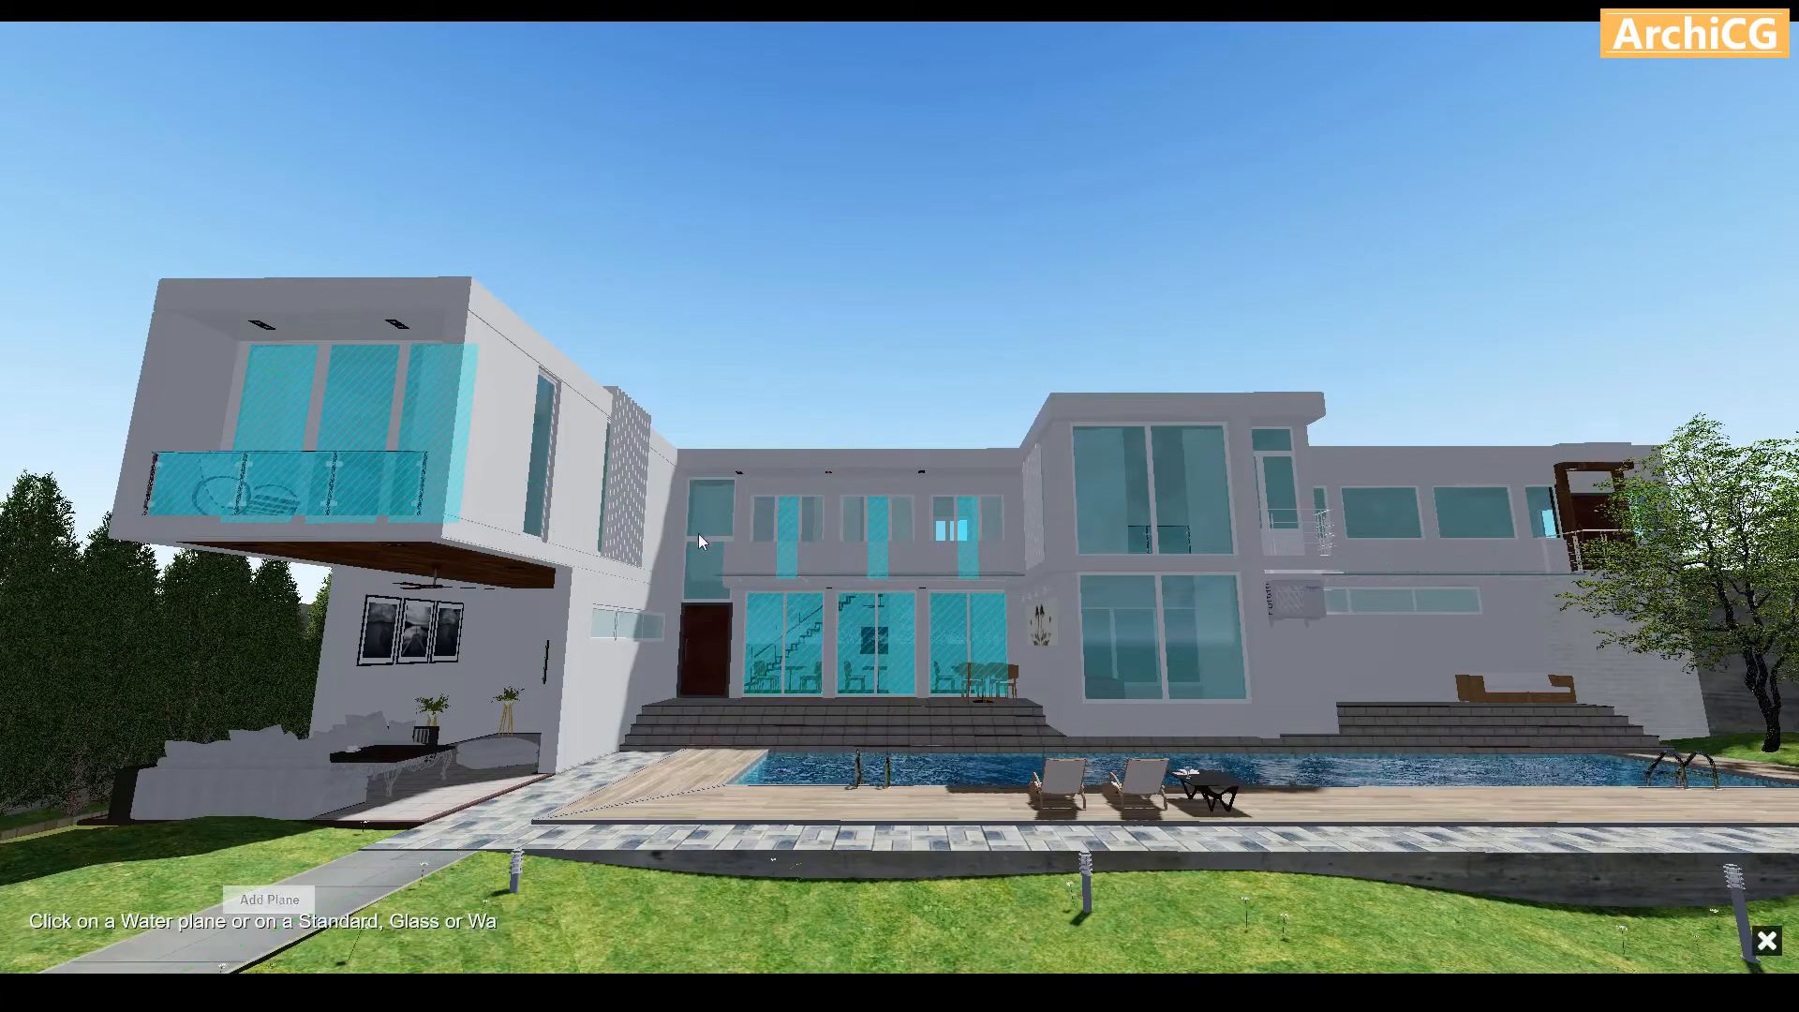
pyautogui.click(762, 520)
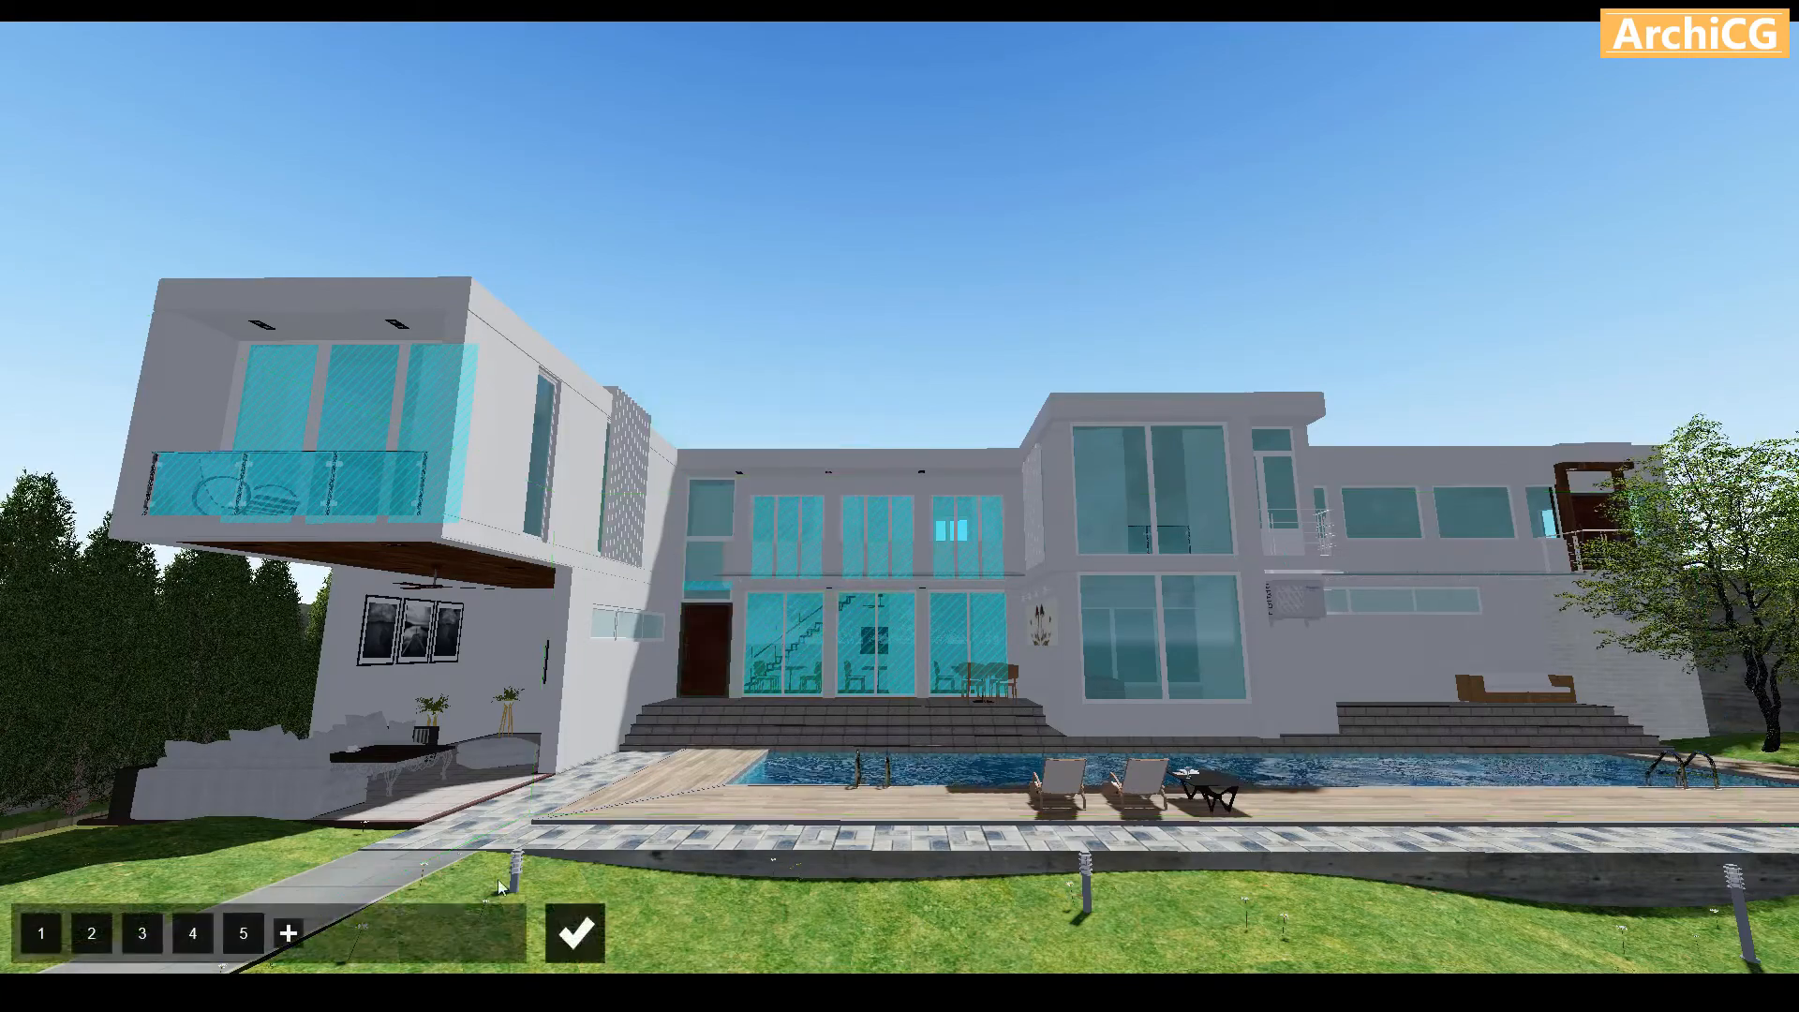
# Add reflection planes on the upper and lower large windows of the projecting two-storey block
pyautogui.click(288, 933)
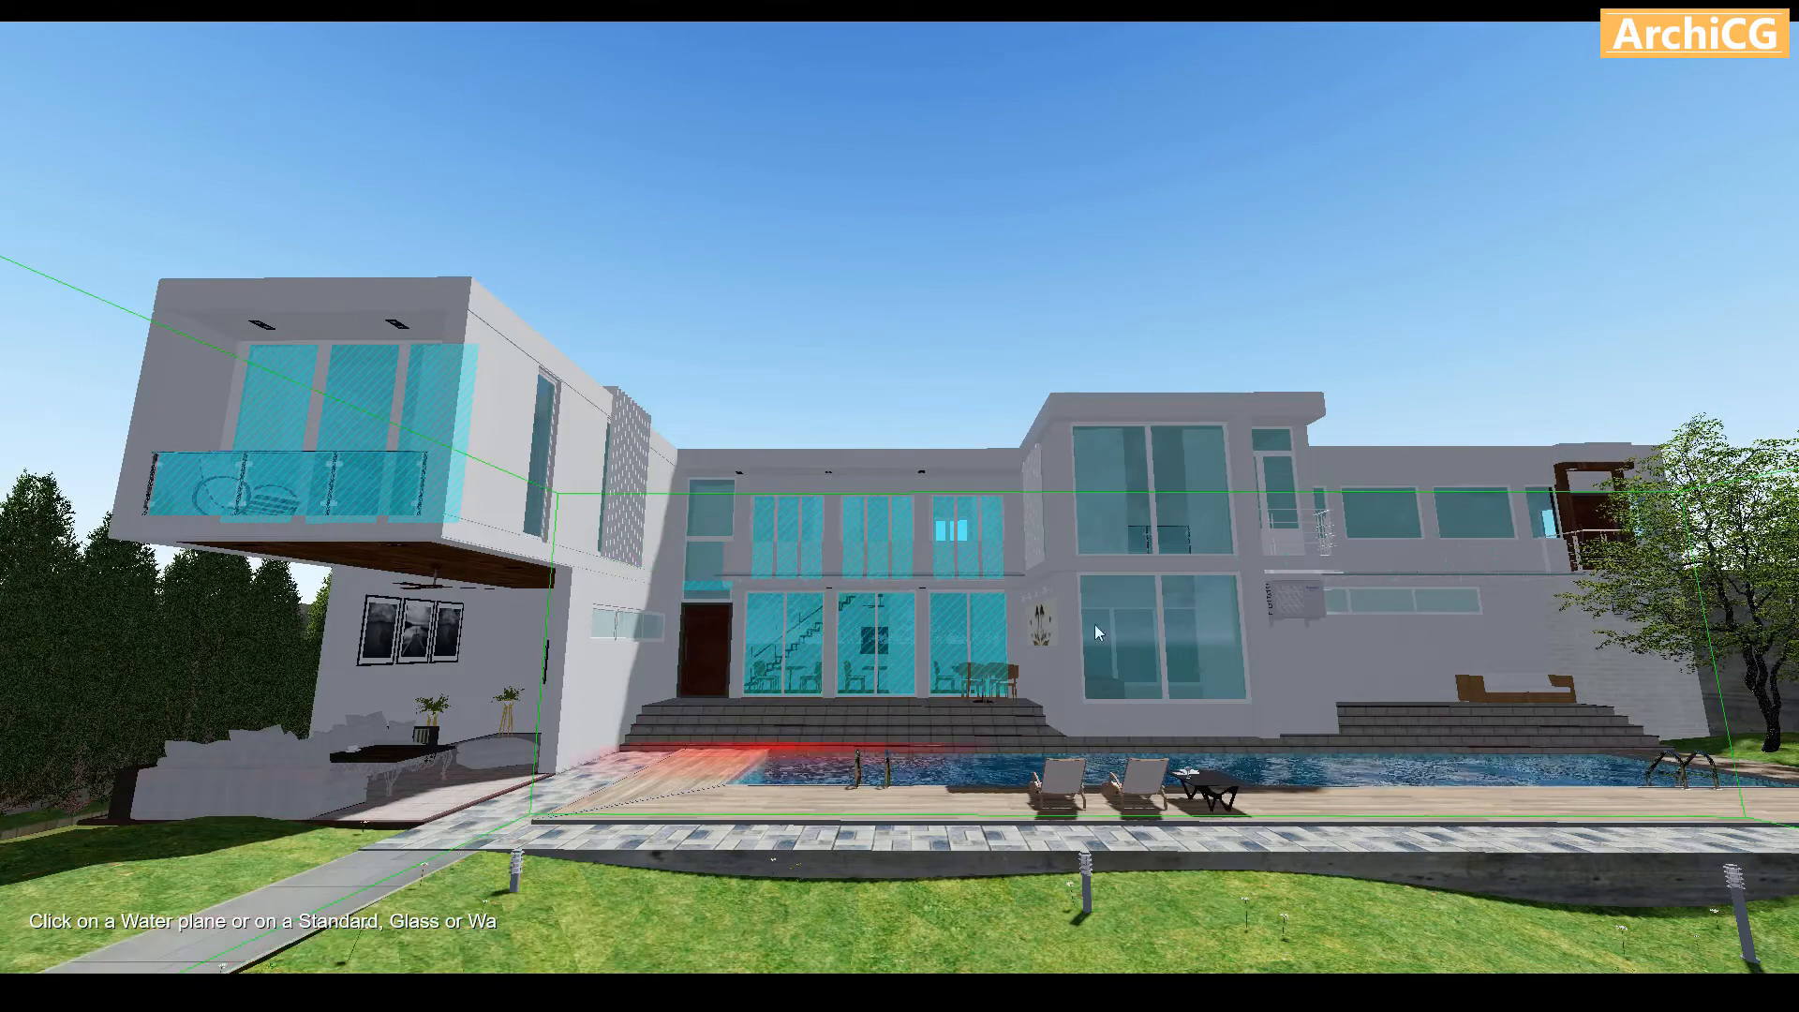
pyautogui.click(1129, 520)
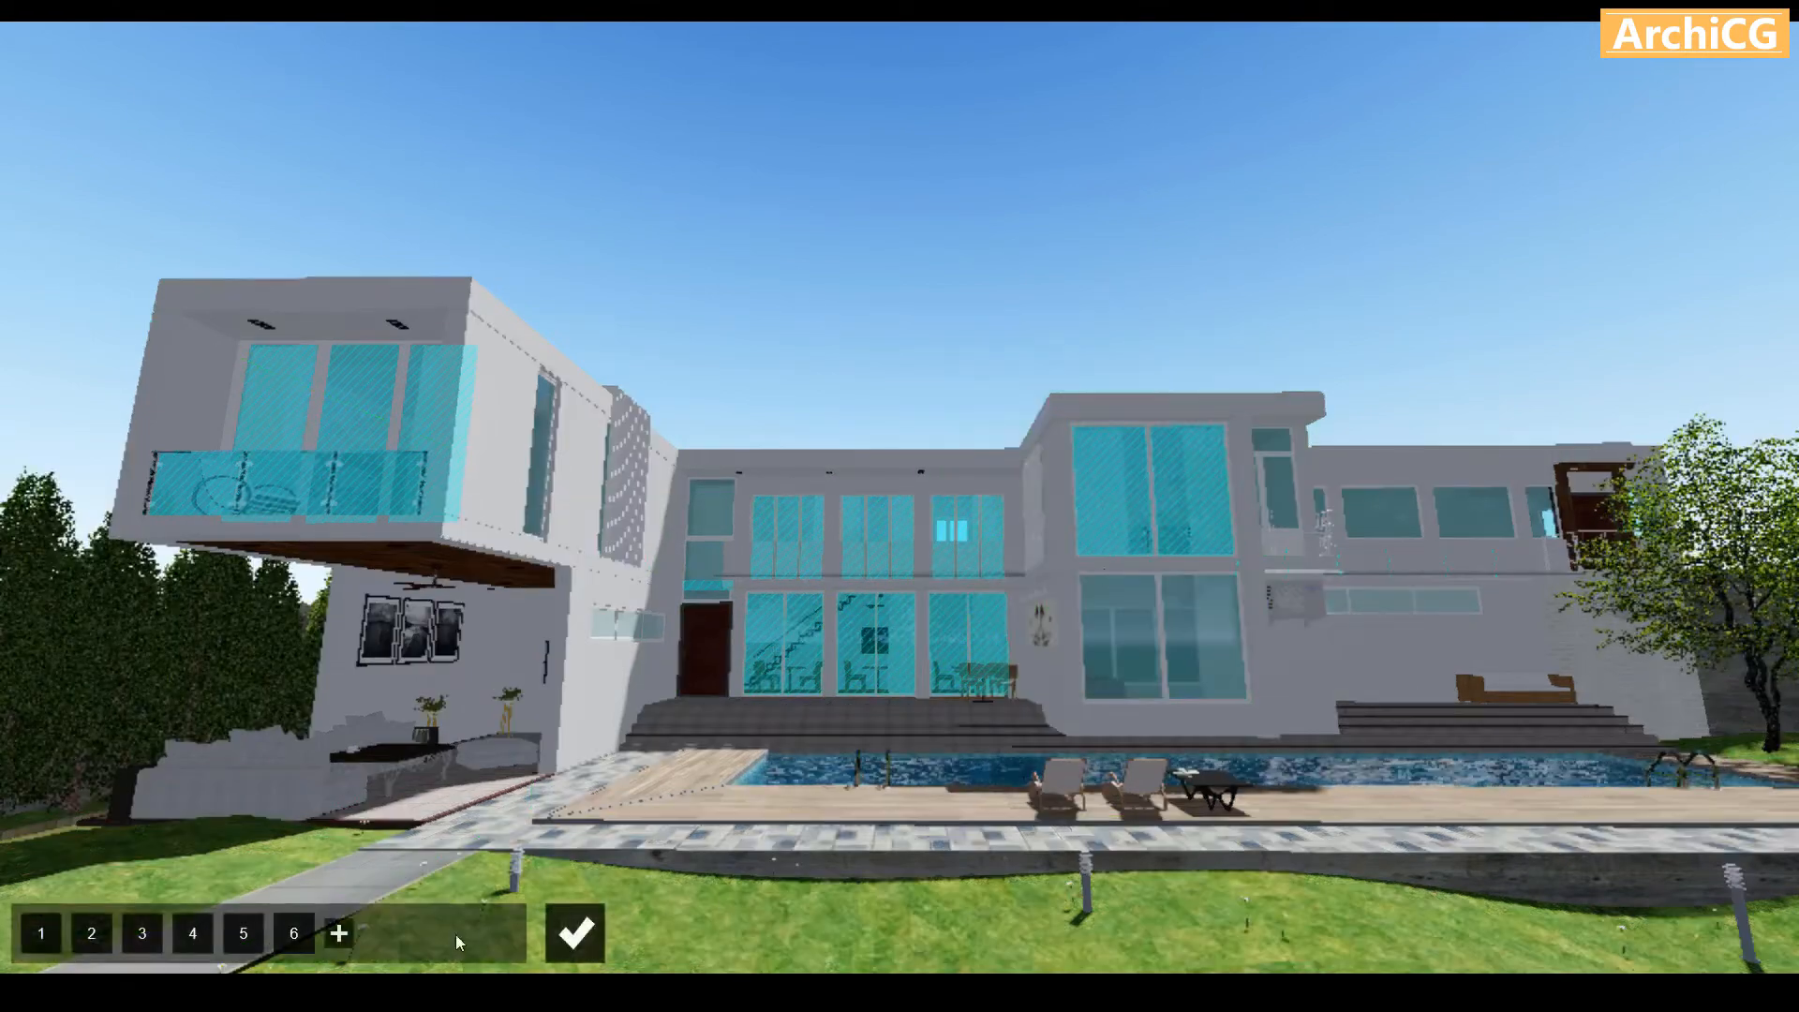
pyautogui.click(340, 933)
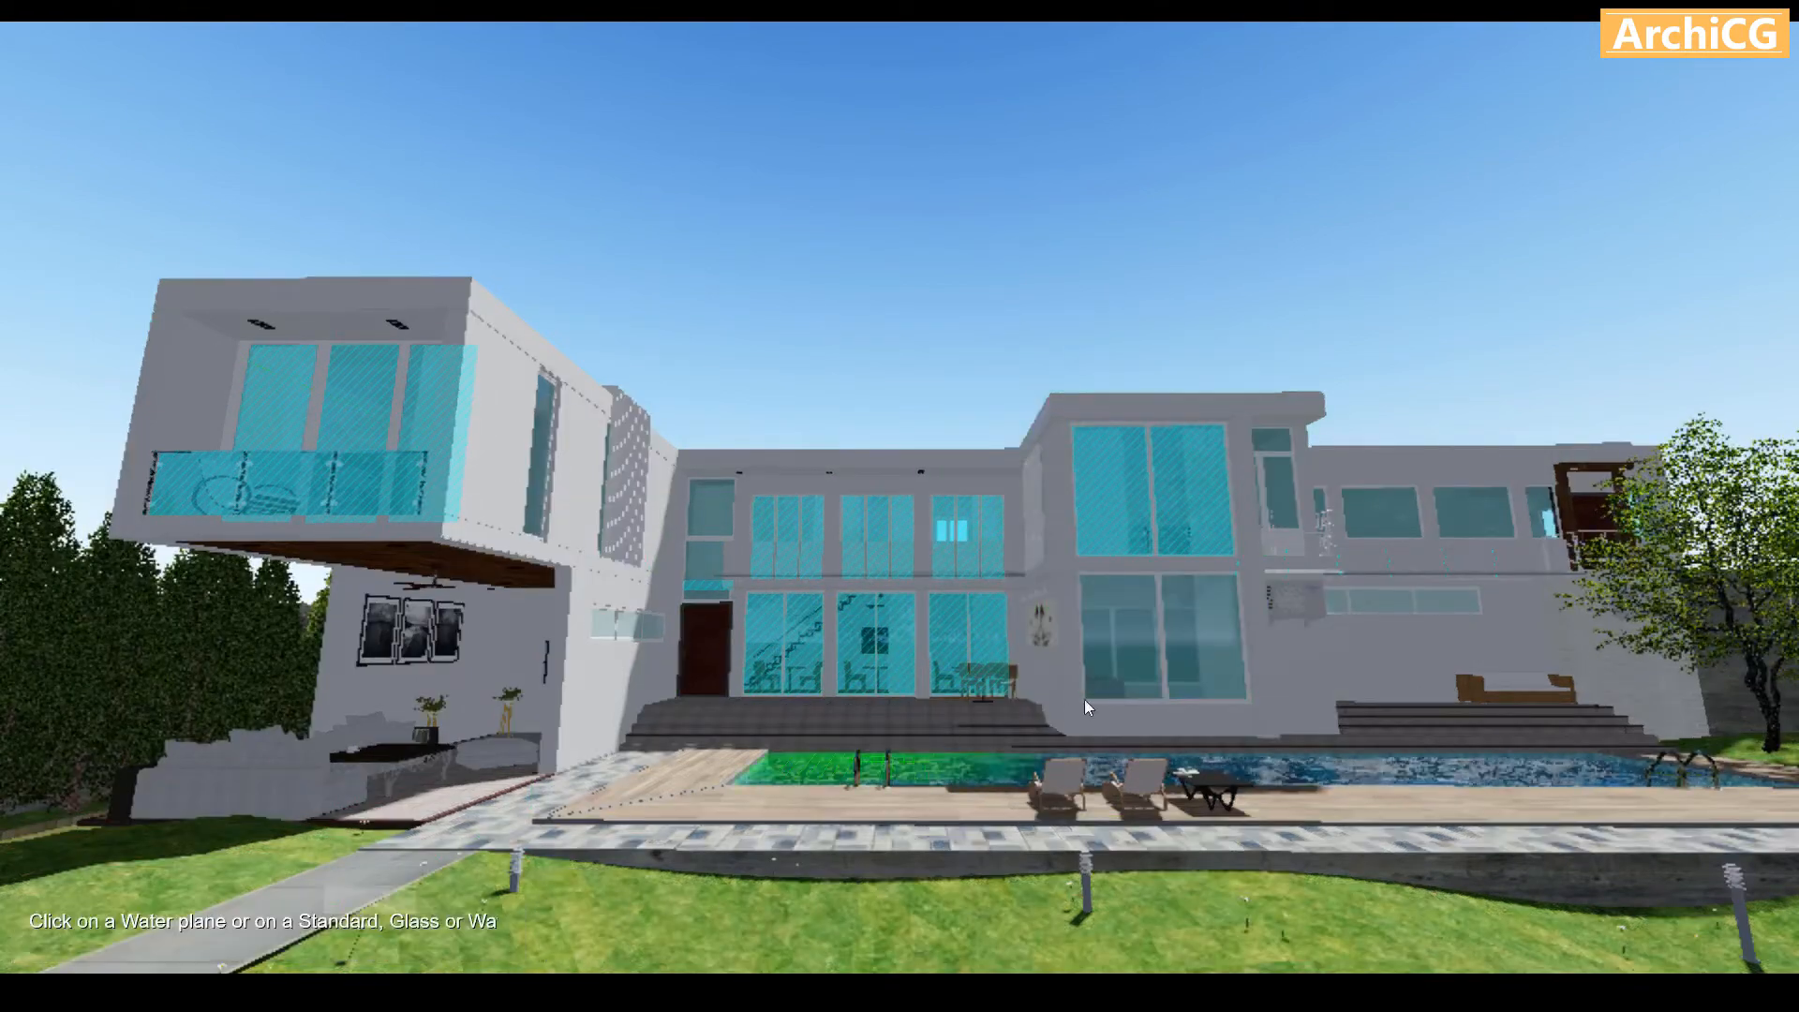
pyautogui.click(1205, 665)
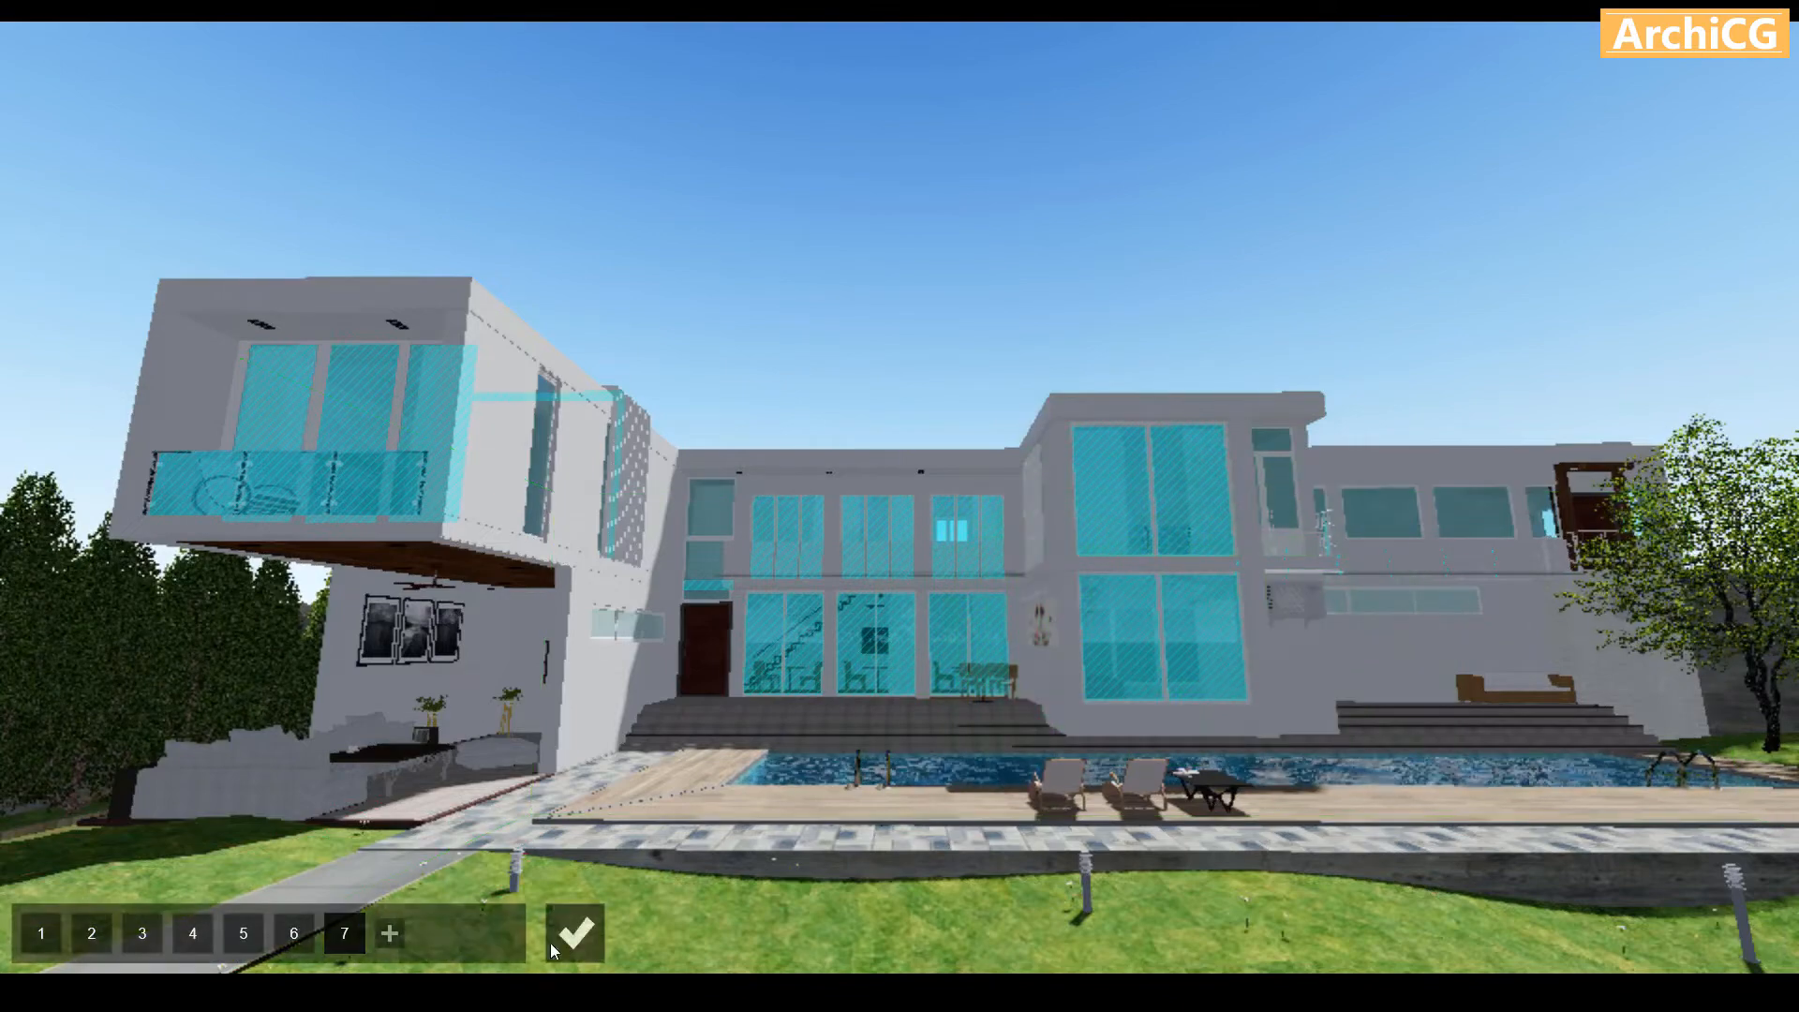
pyautogui.click(390, 934)
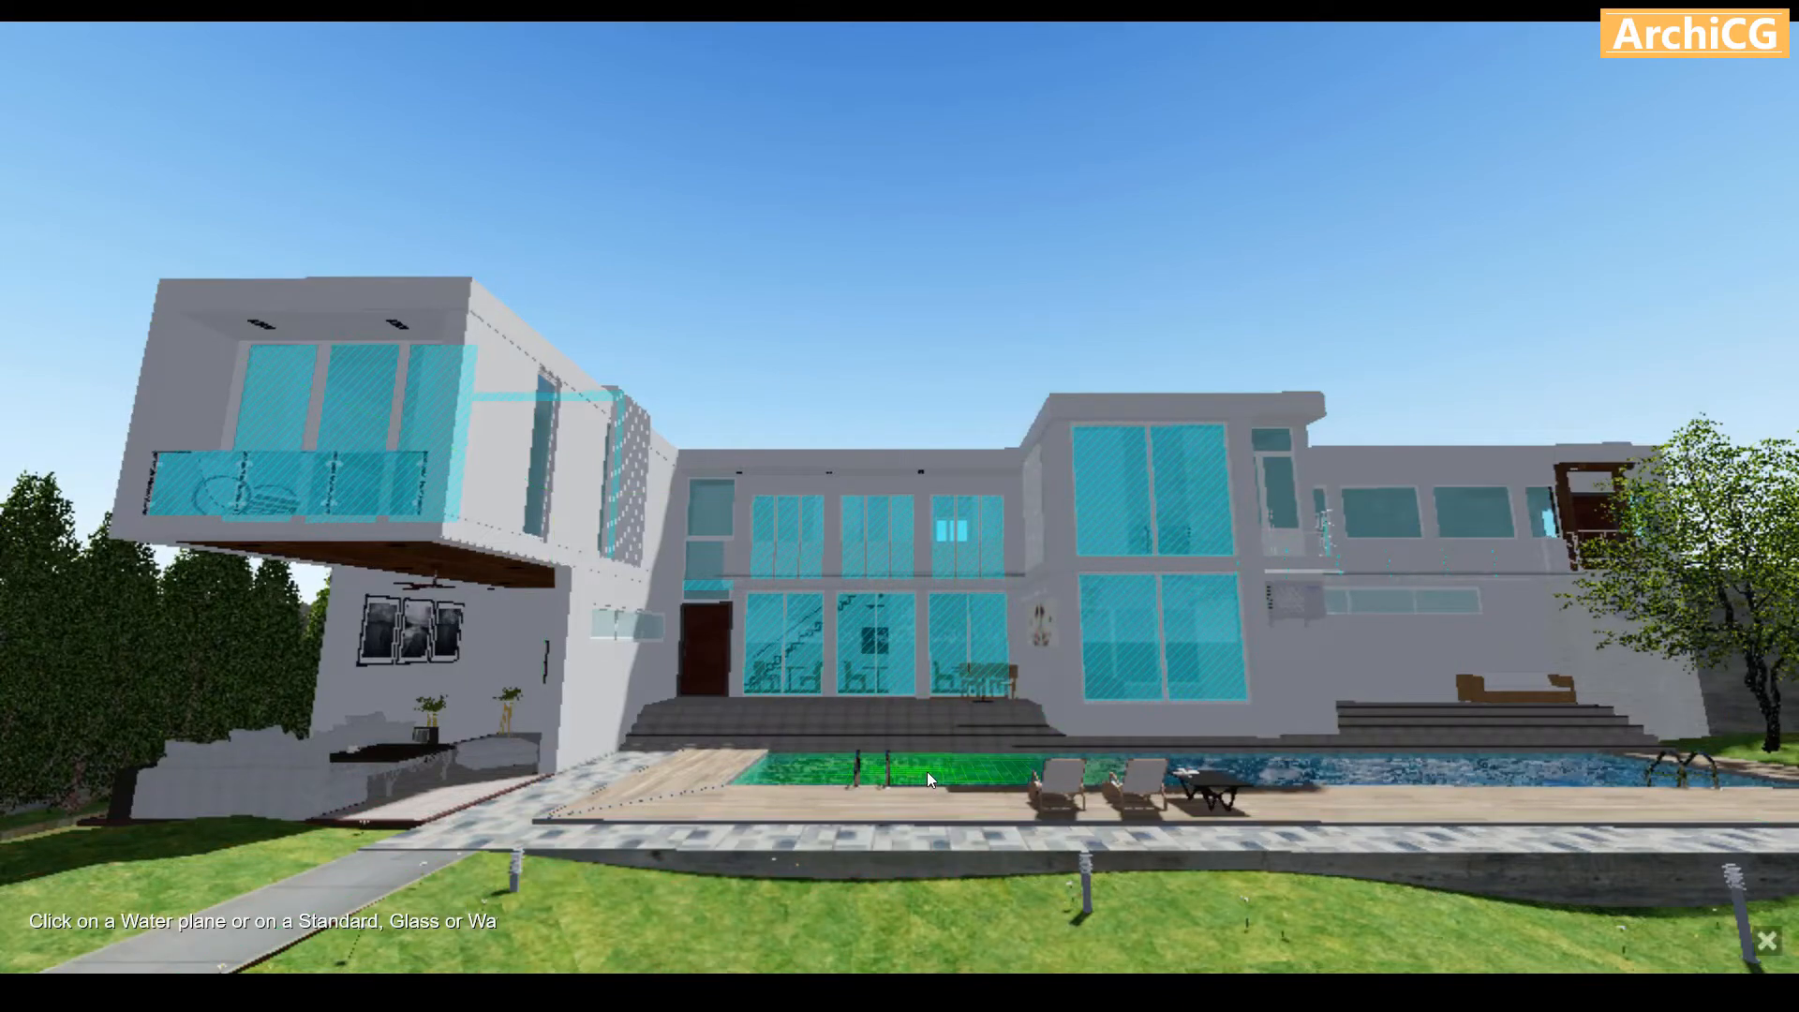
pyautogui.click(925, 772)
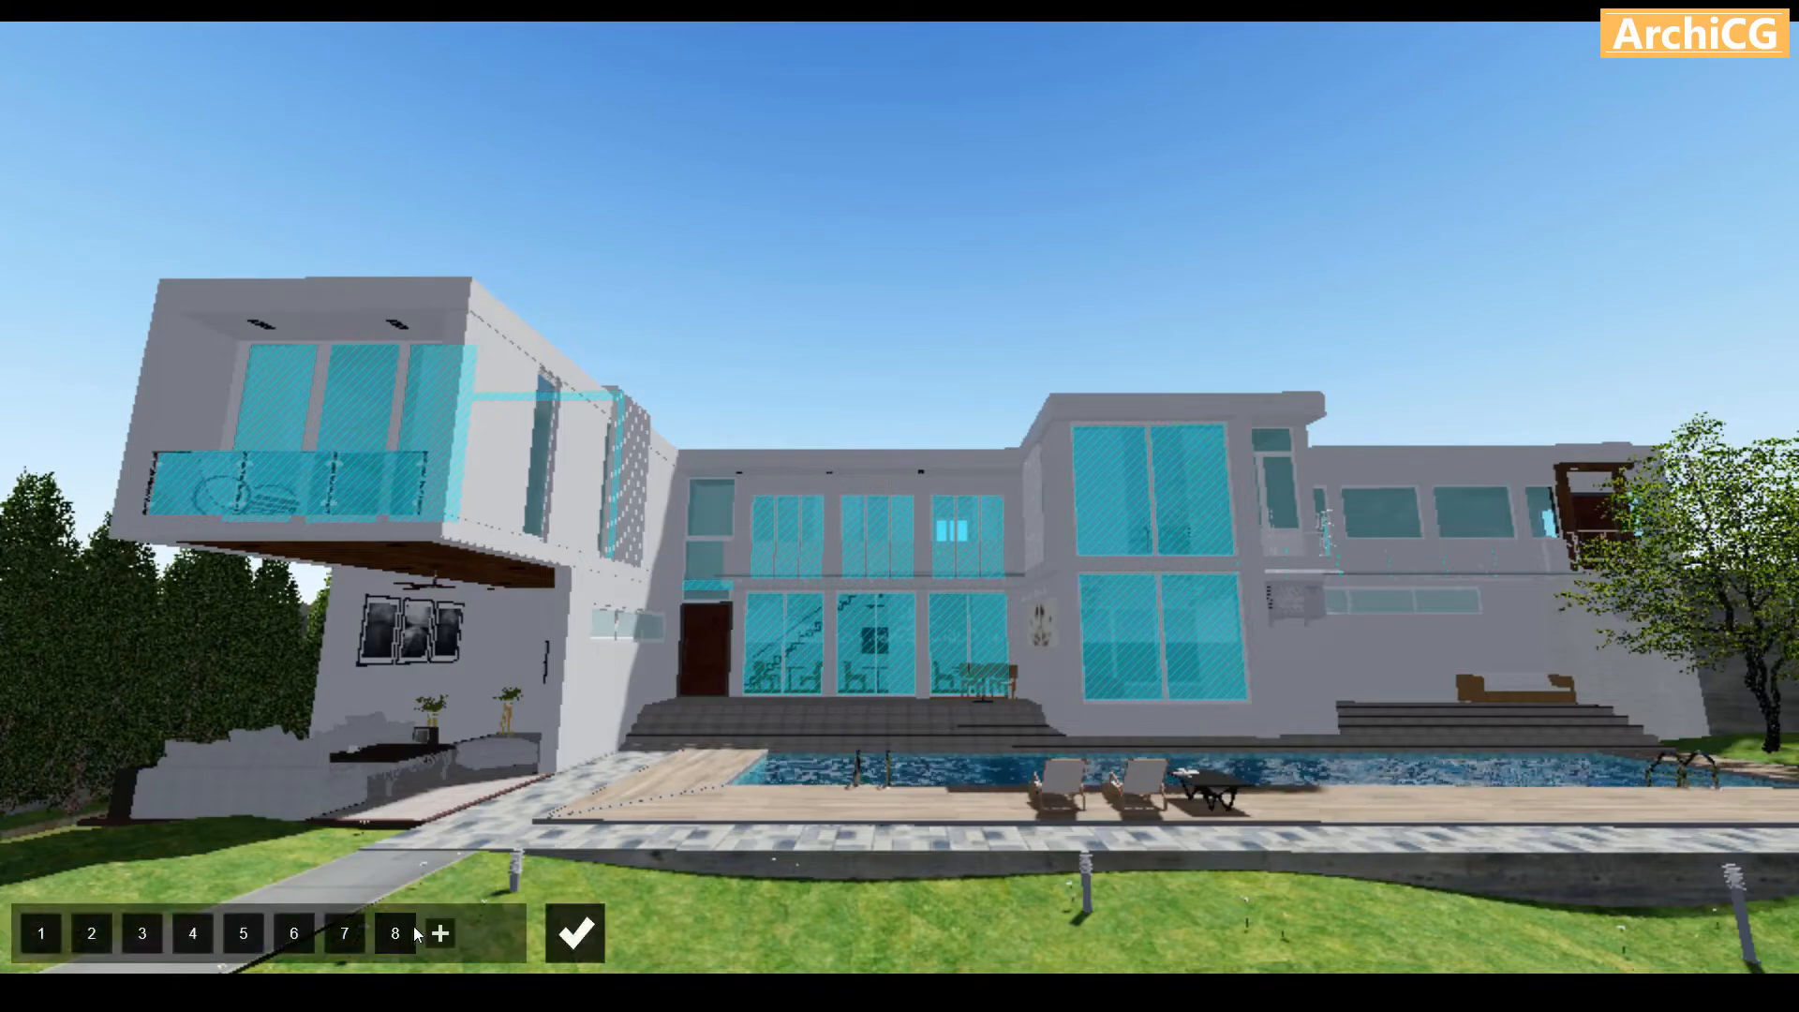
pyautogui.click(384, 935)
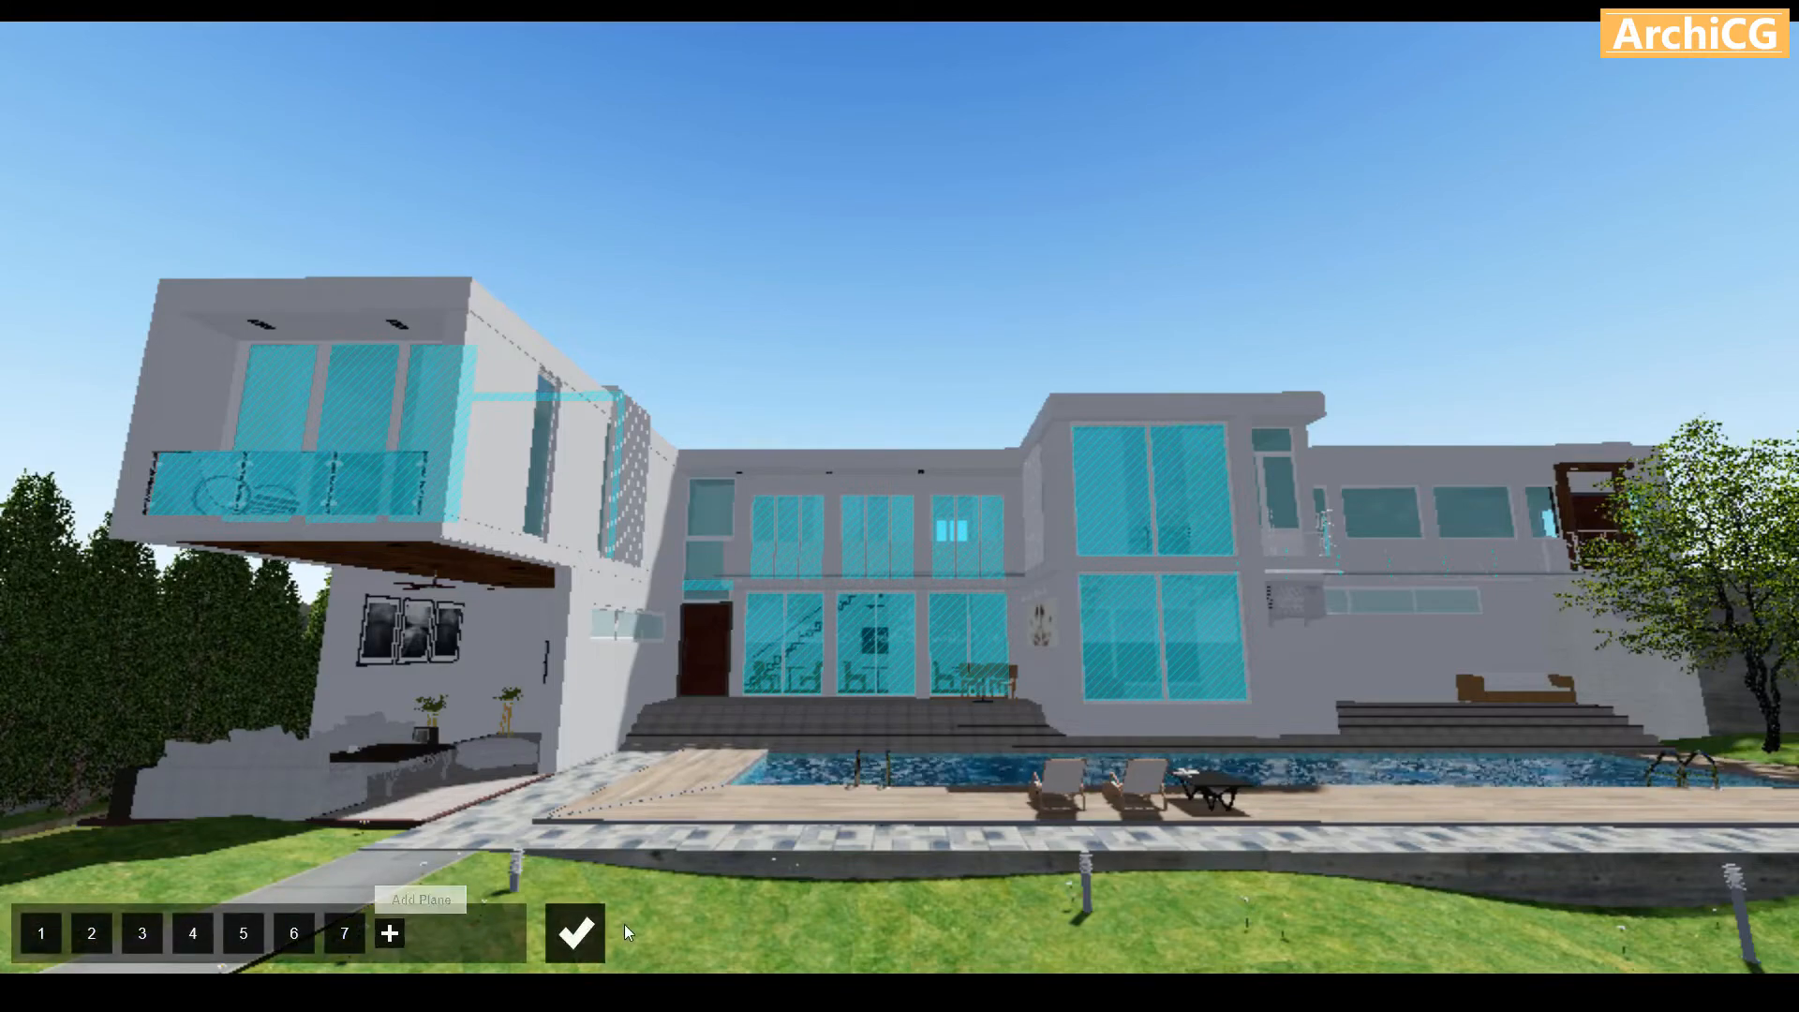
# Add reflection planes on the upper windows of the wing beyond the two-storey block and on the swimming pool's water surface
pyautogui.click(390, 933)
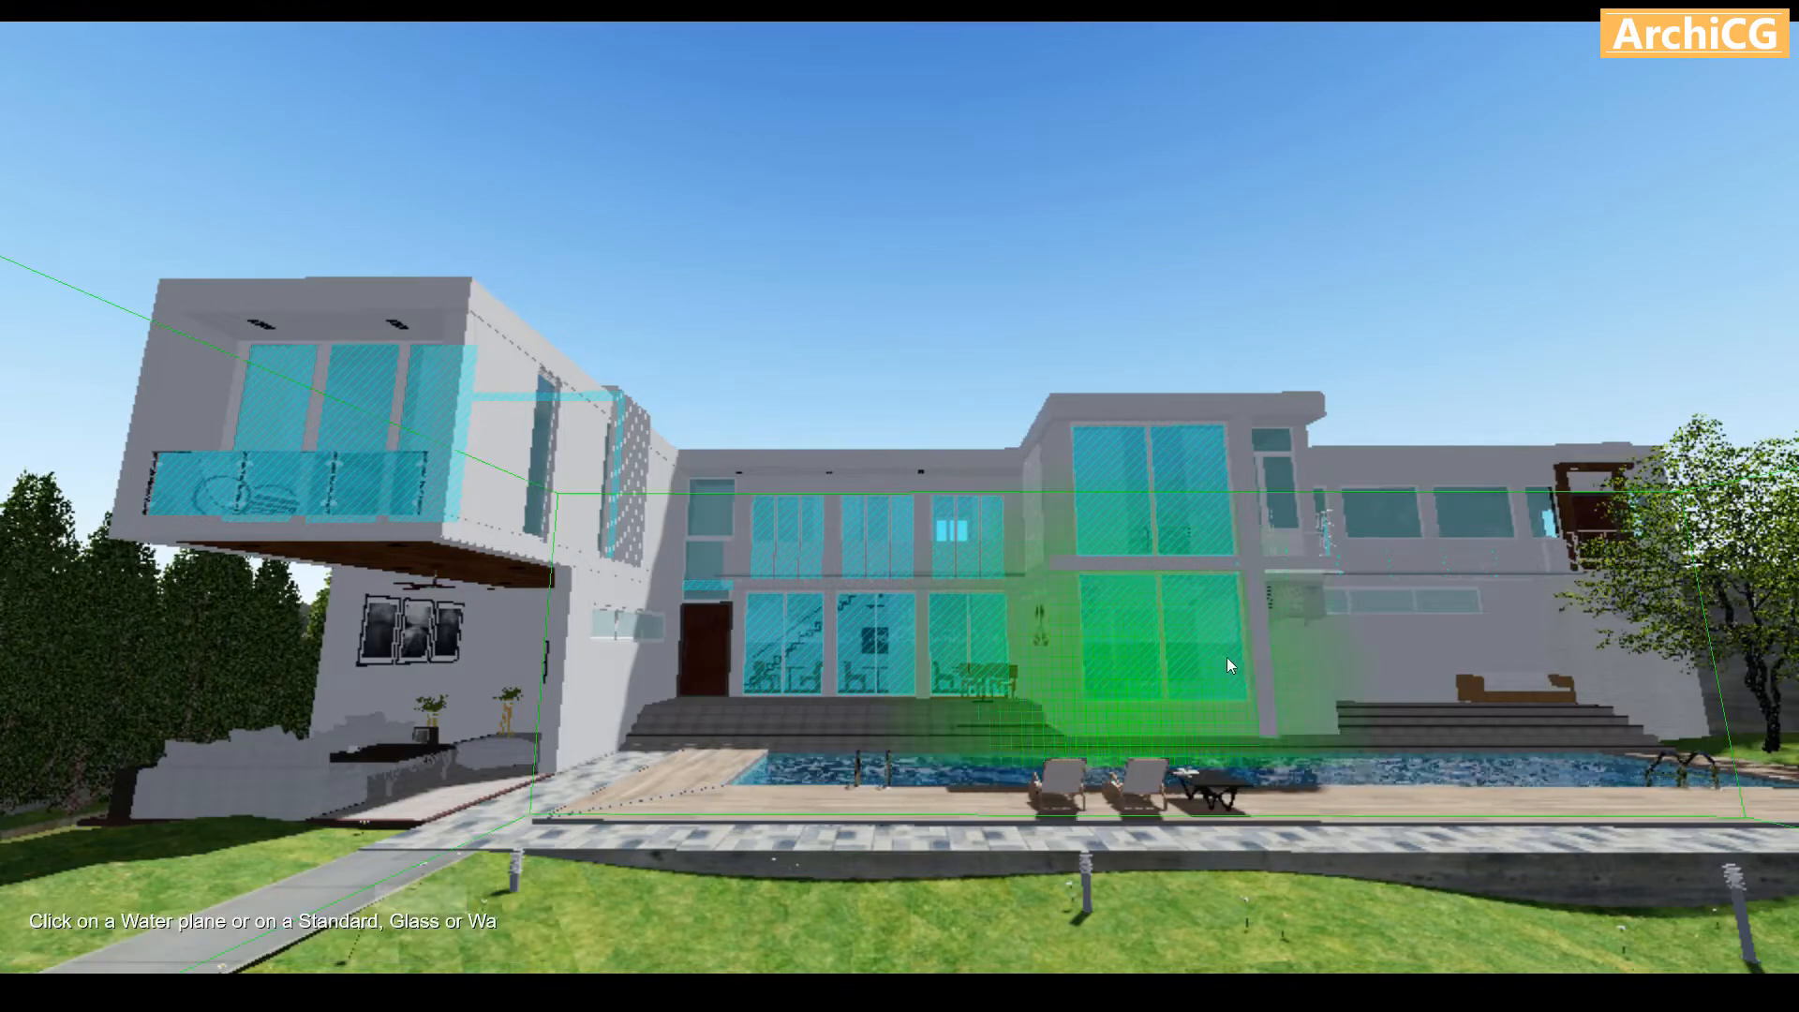
pyautogui.click(1393, 529)
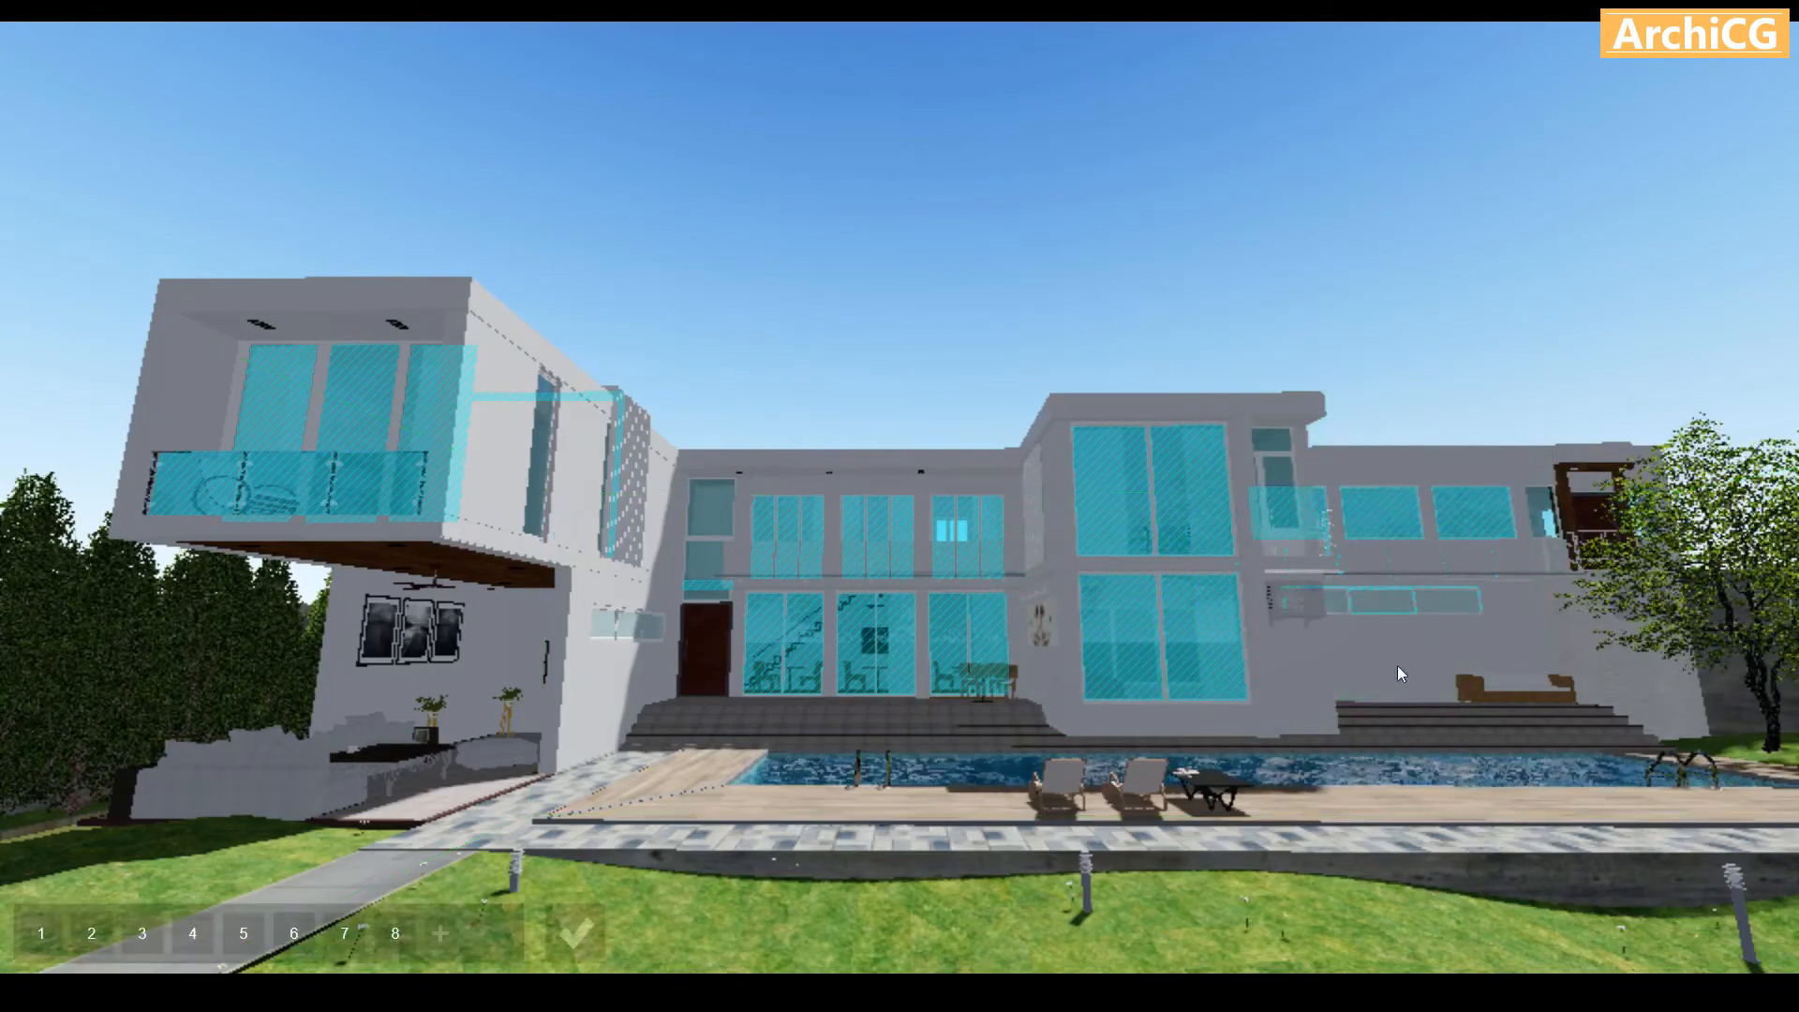
pyautogui.press('w')
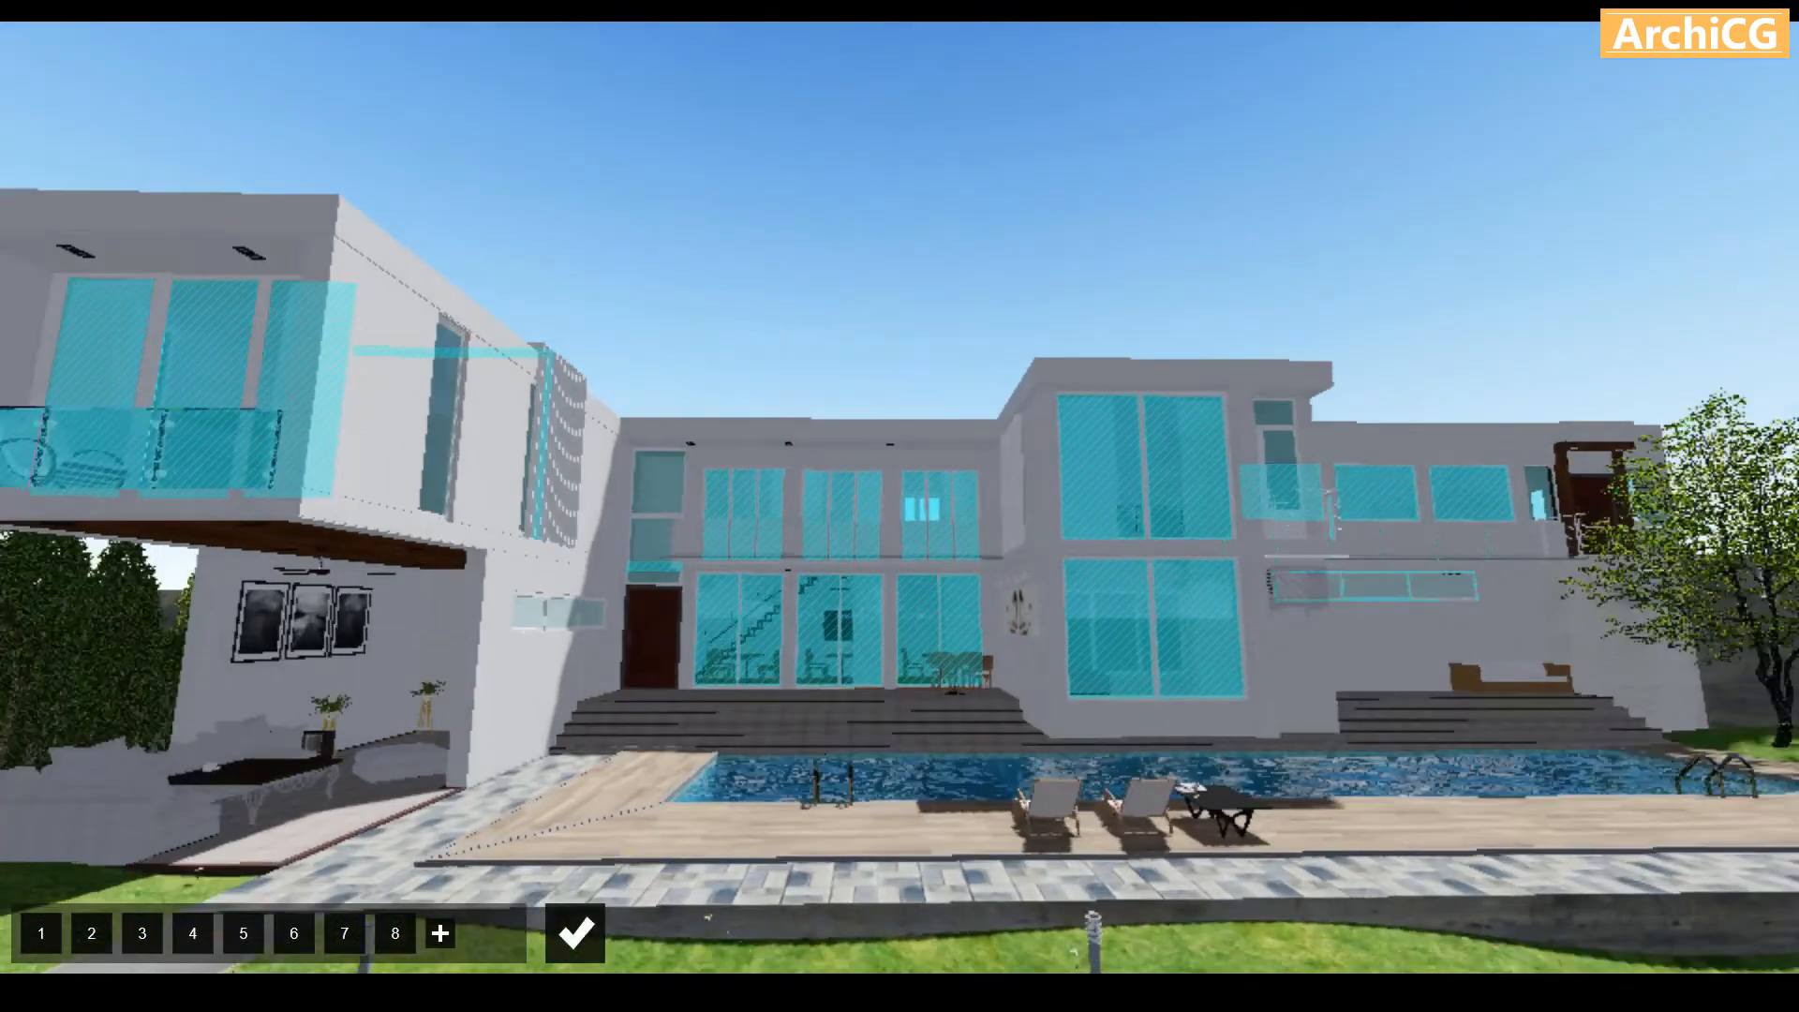
pyautogui.moveTo(1503, 843); pyautogui.dragTo(1429, 609, button='right')
pyautogui.press('w')
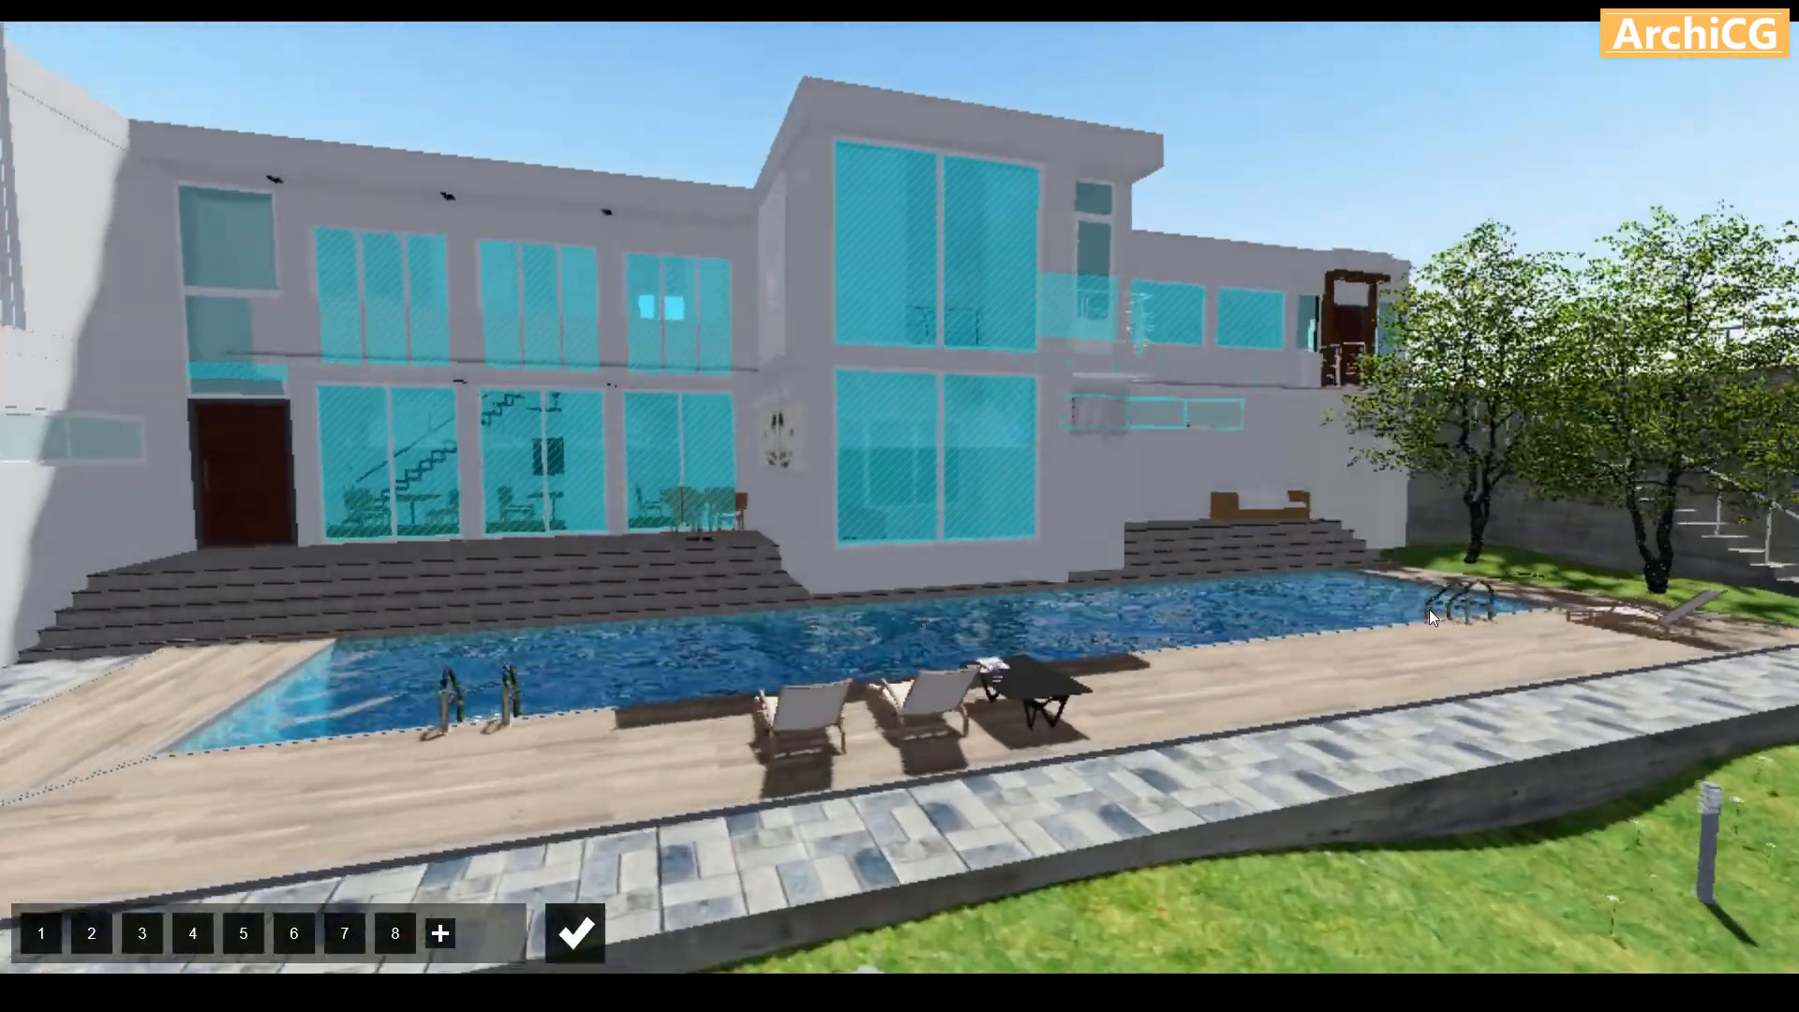
pyautogui.press('w')
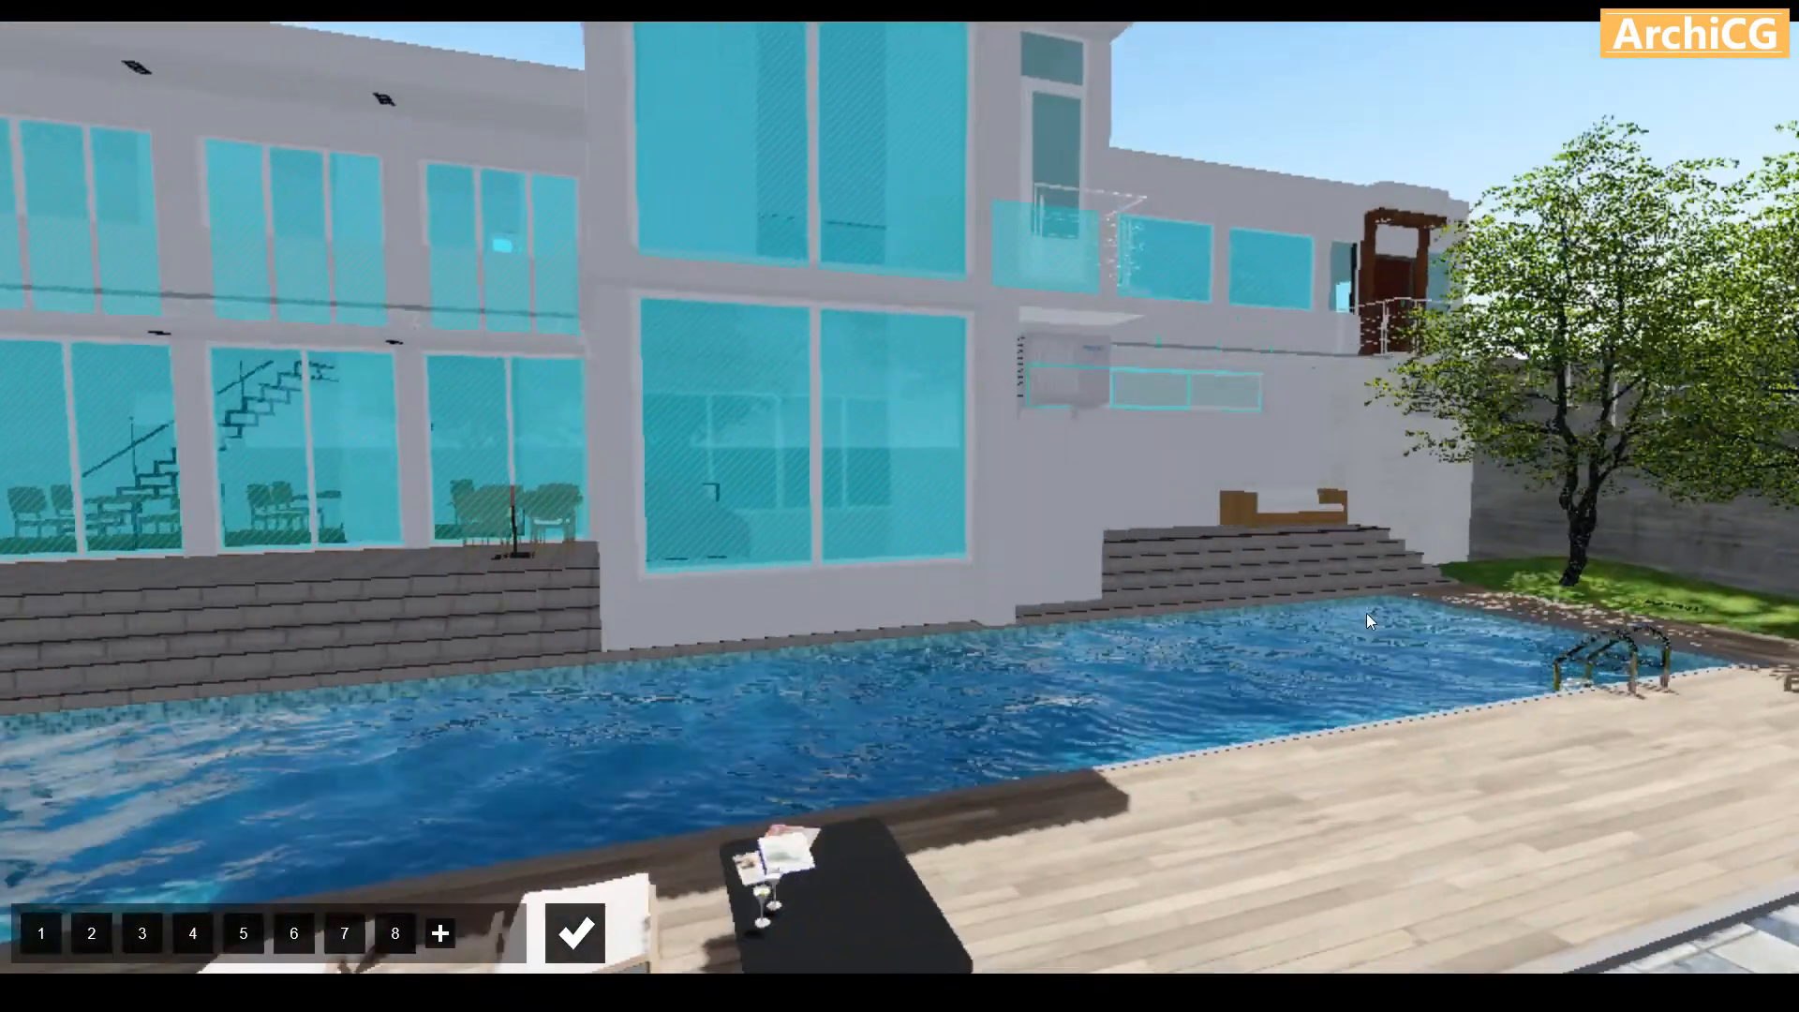
pyautogui.press('w')
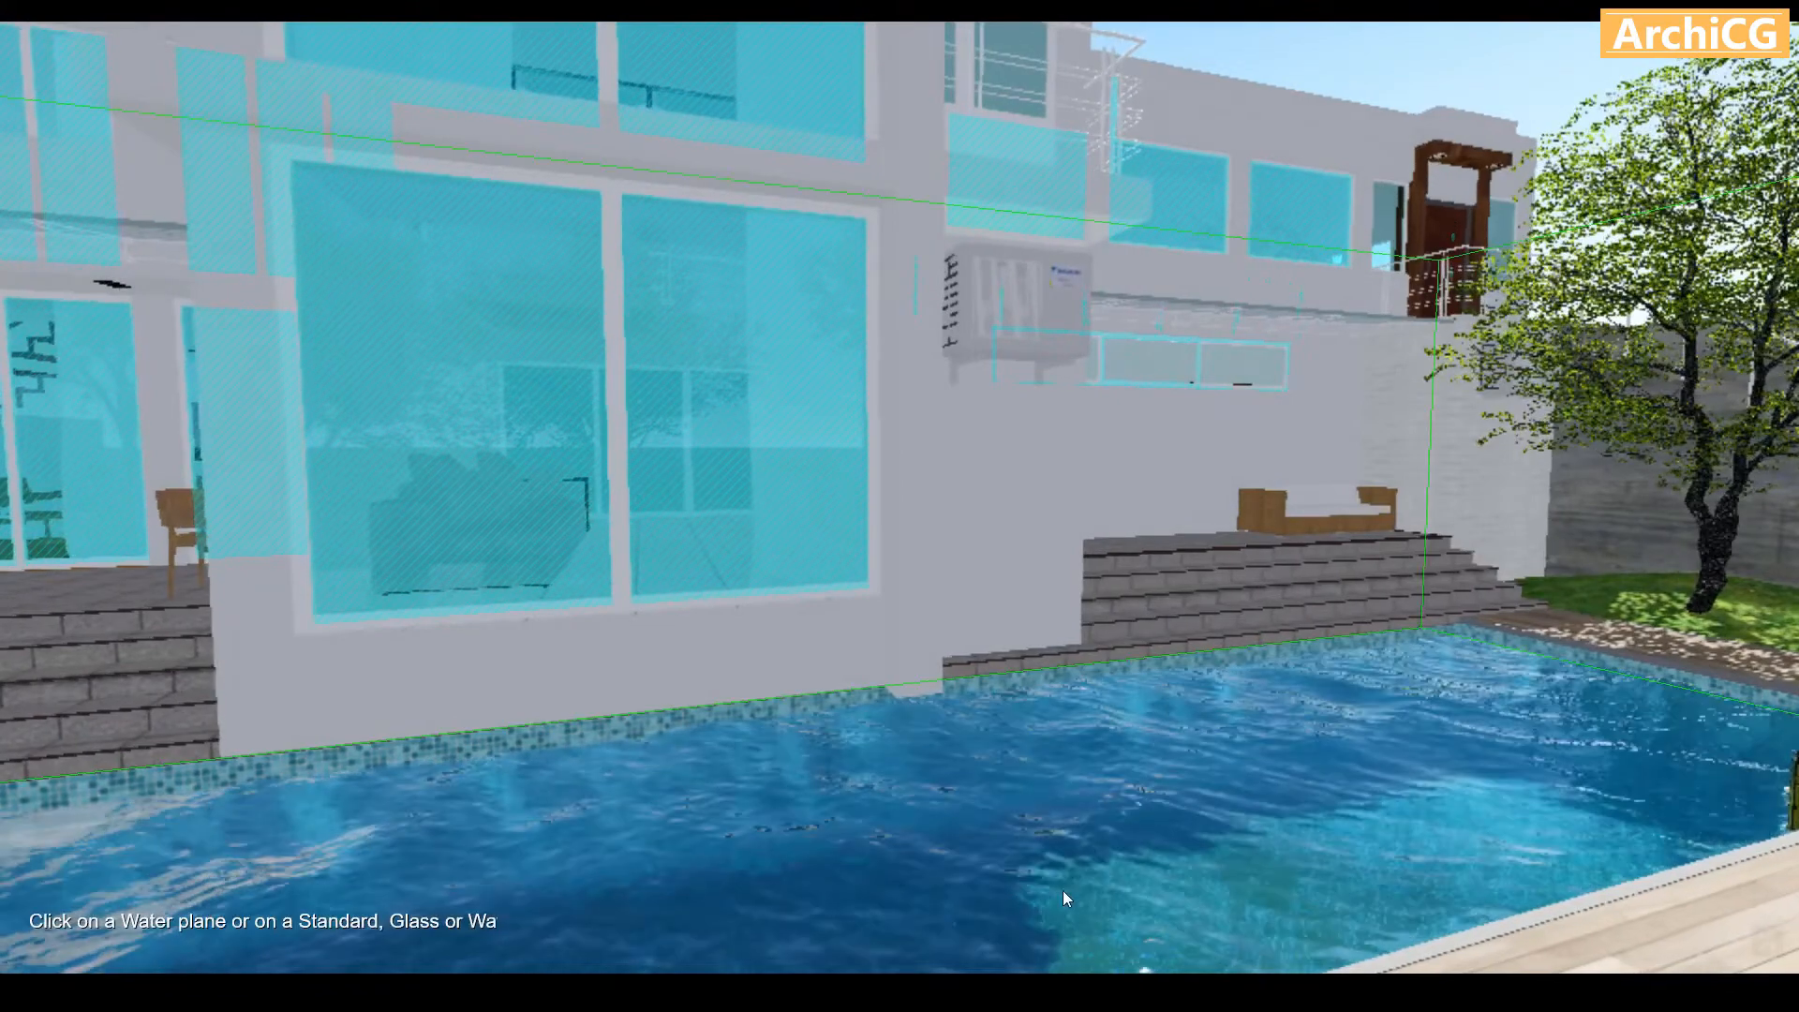
pyautogui.click(1062, 890)
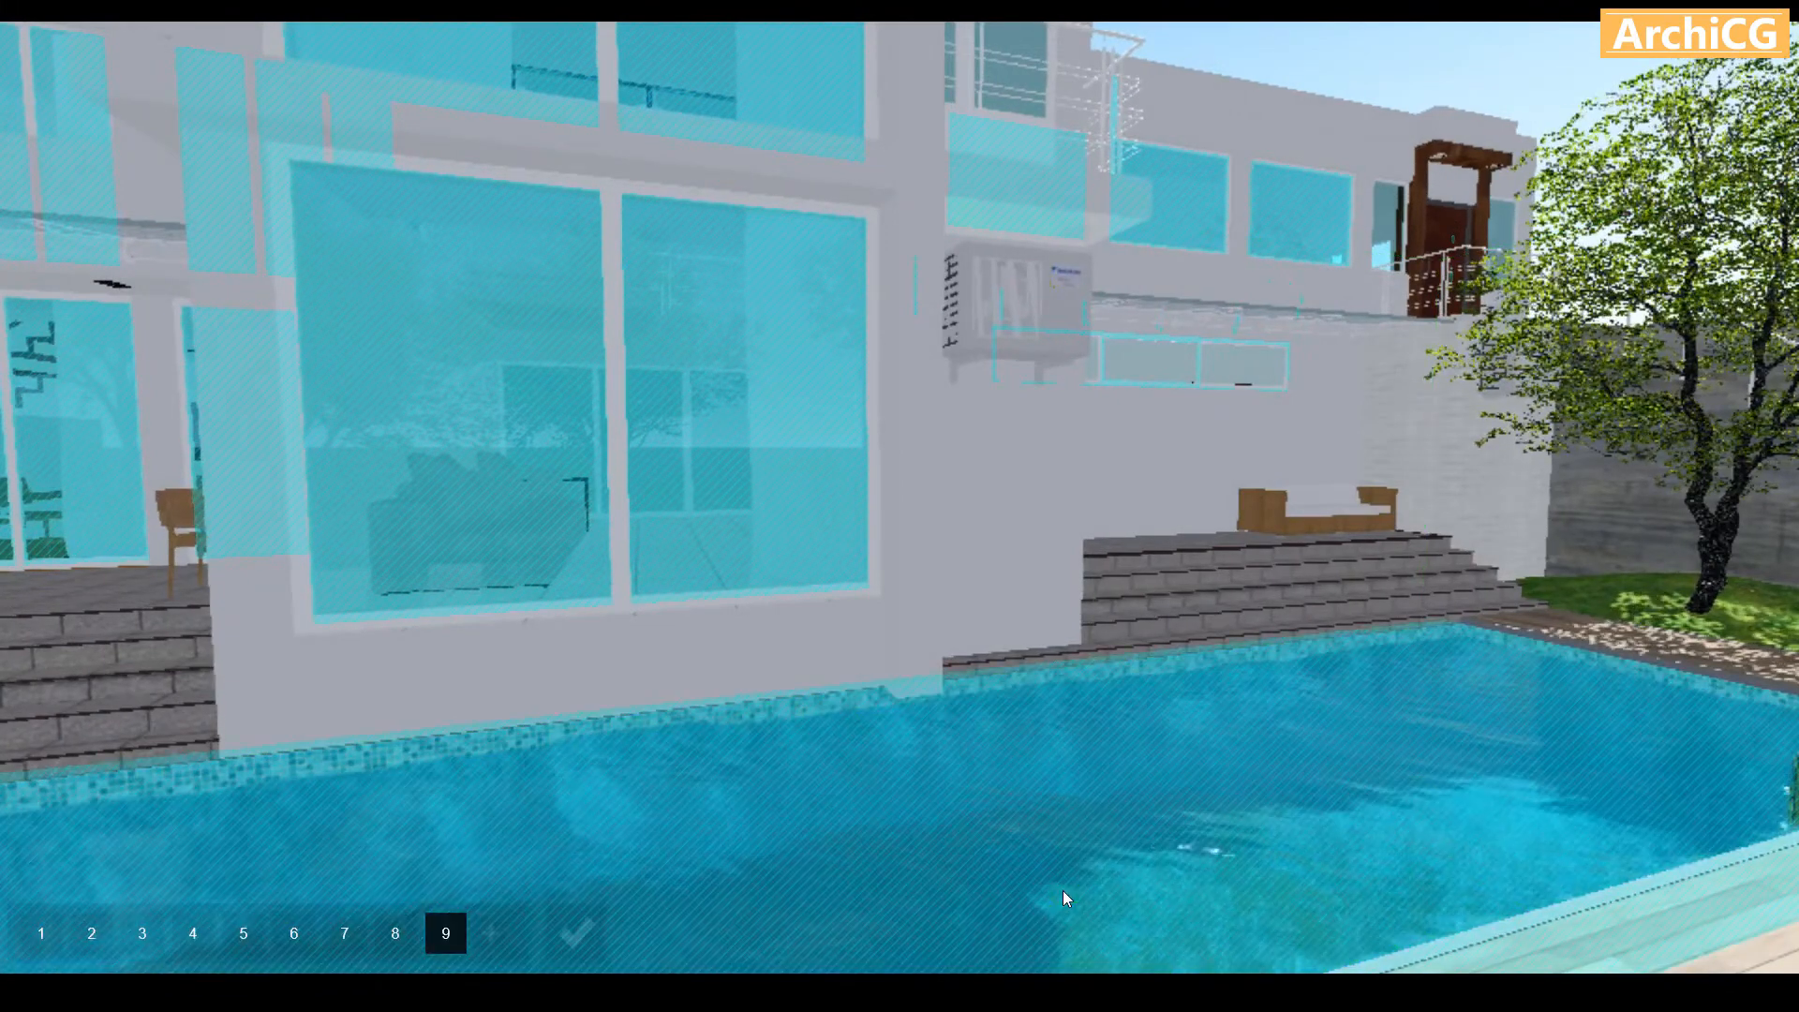
# Add a reflection plane on the glass door of the small balcony above the air-conditioning unit and finish editing the planes
pyautogui.click(491, 932)
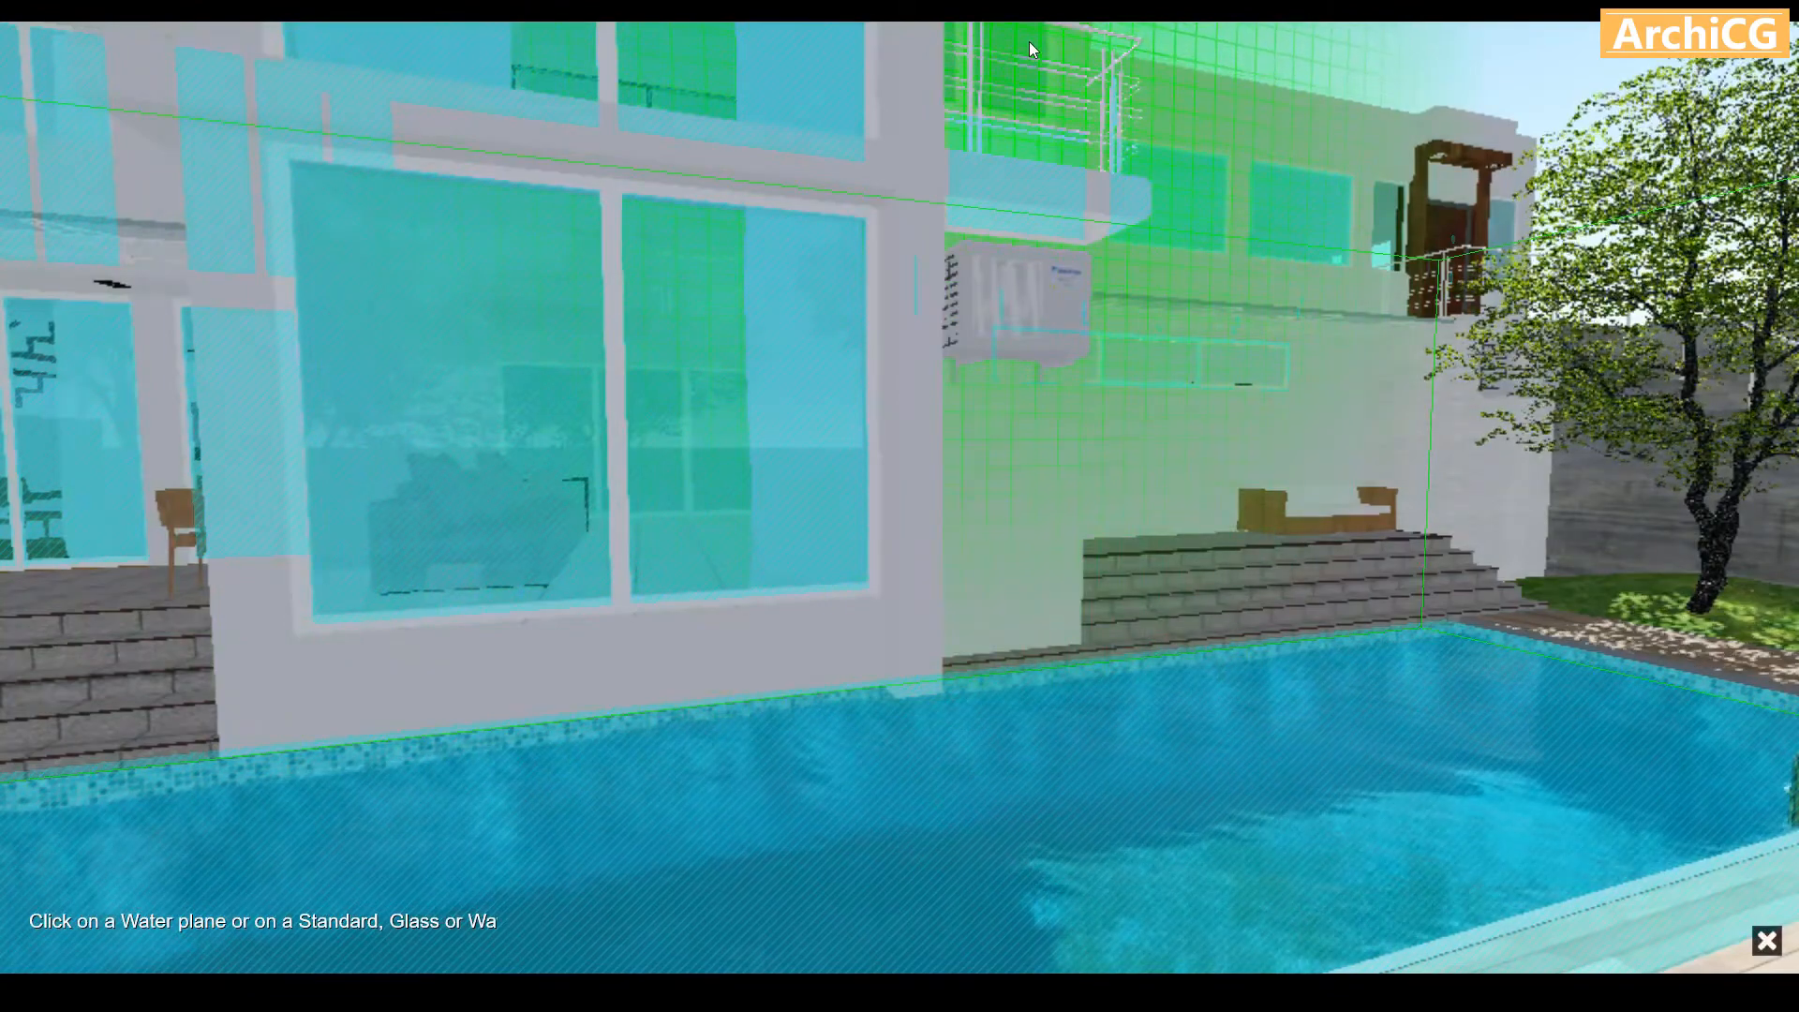
pyautogui.click(1028, 43)
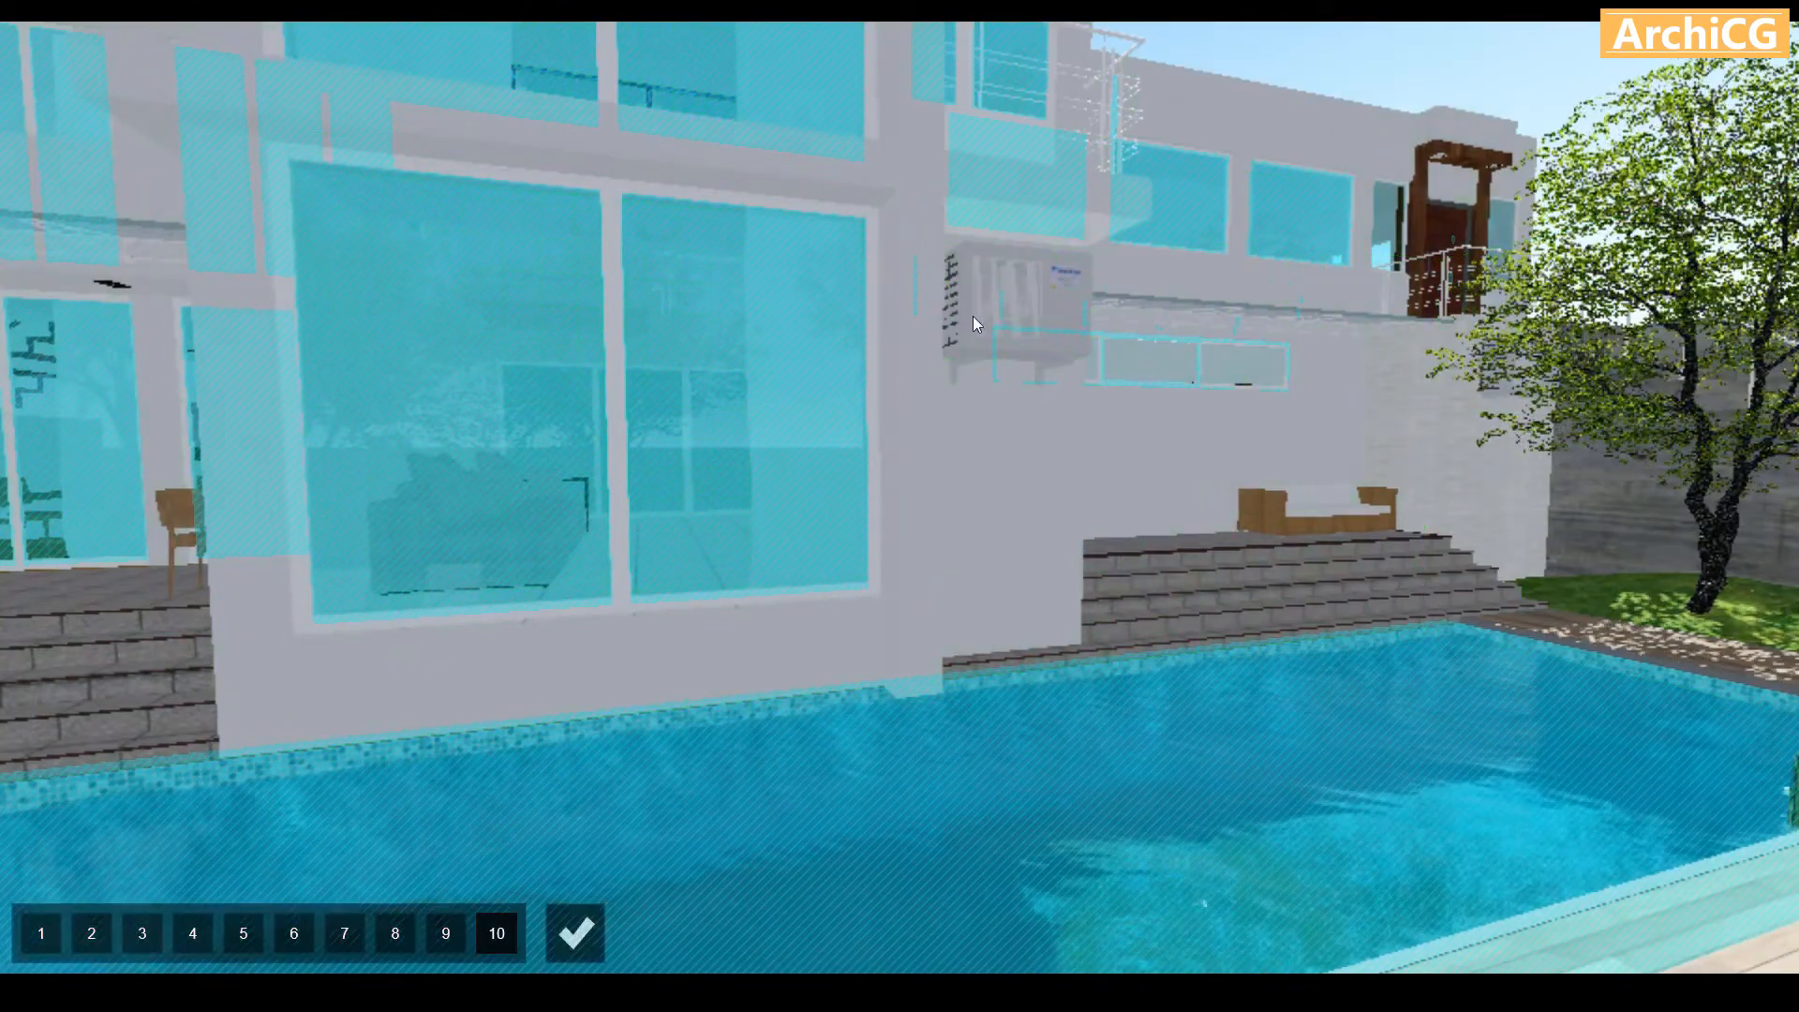
pyautogui.press('s')
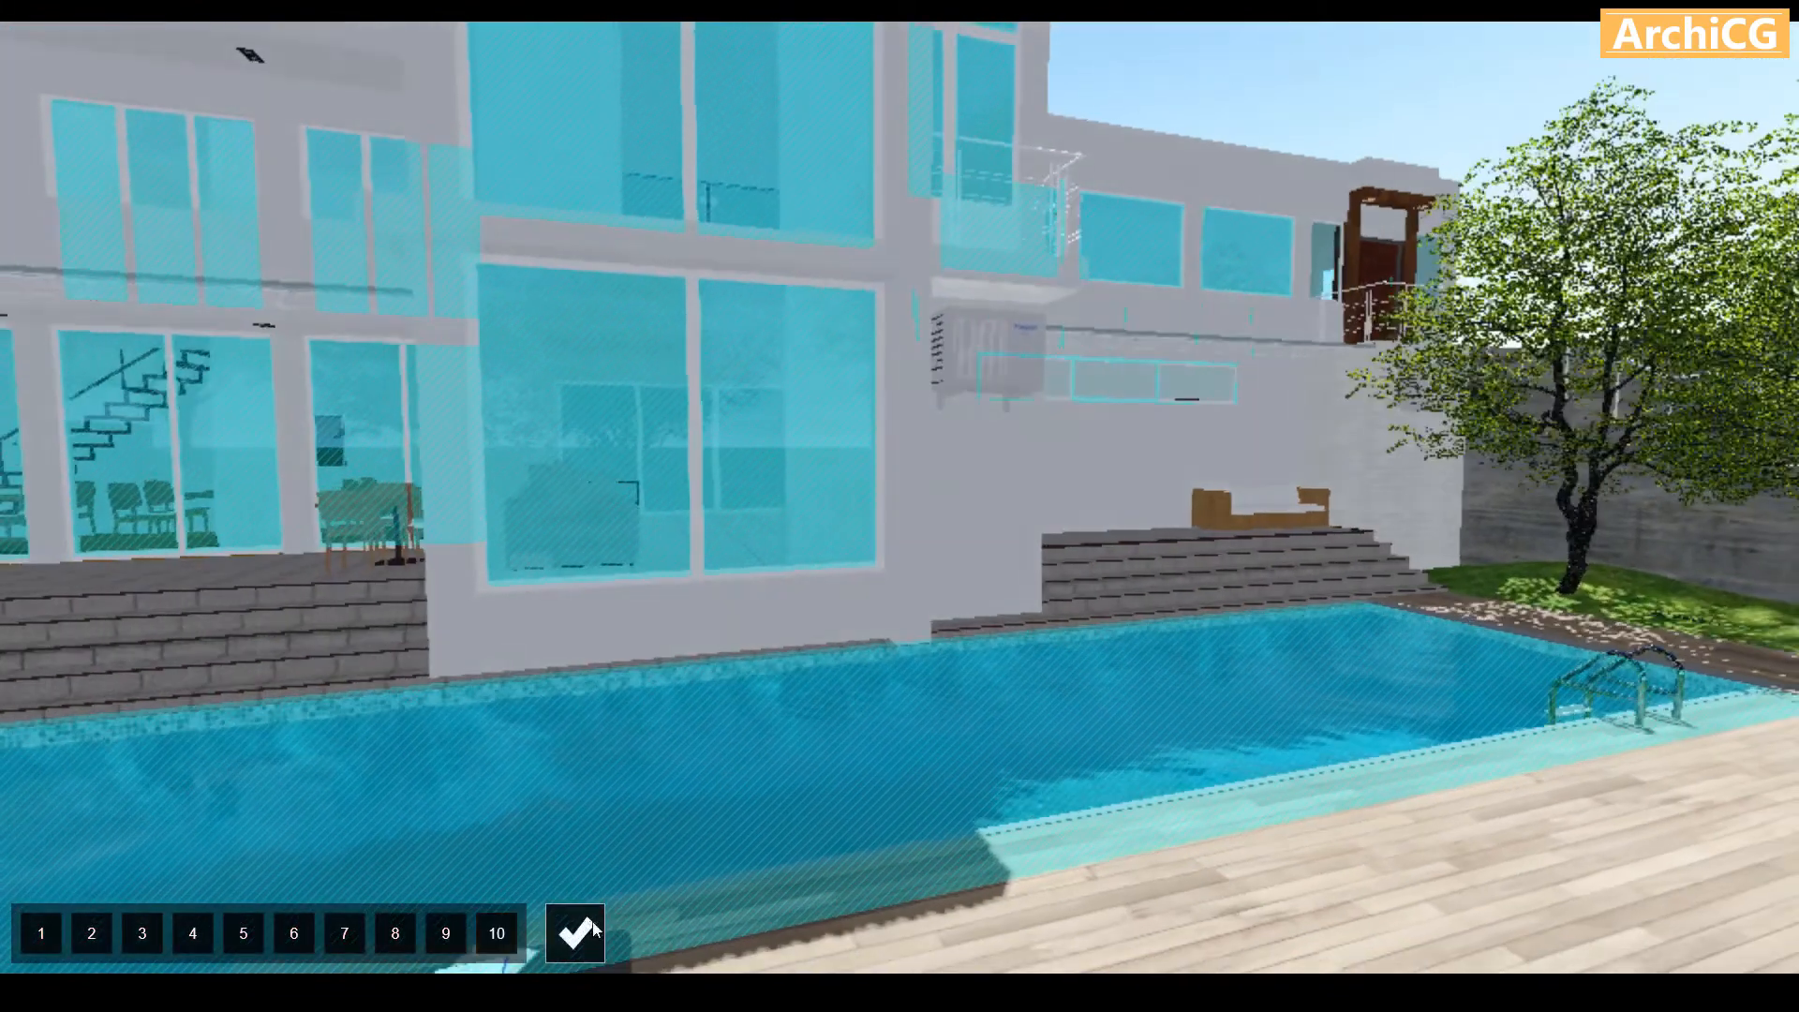
pyautogui.click(575, 933)
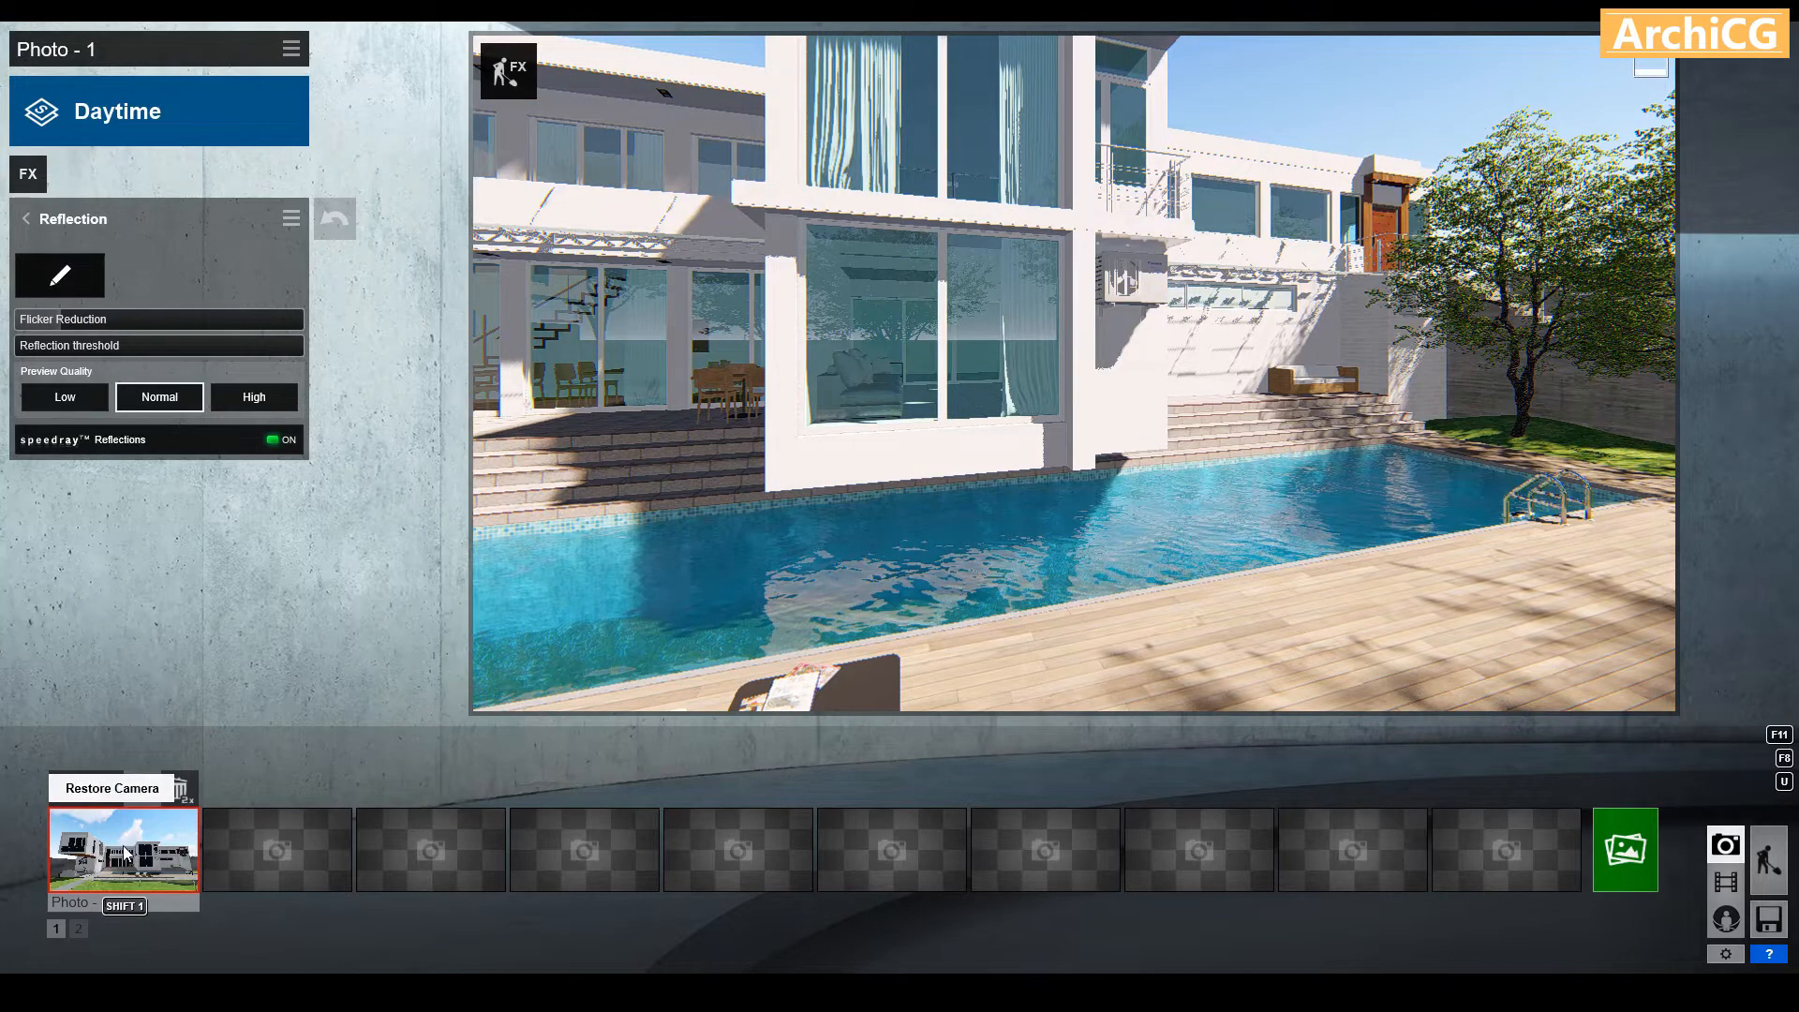
# Restore the photo's saved camera view and fine-tune the sun's heading, lowering its height for longer shadows
pyautogui.click(126, 853)
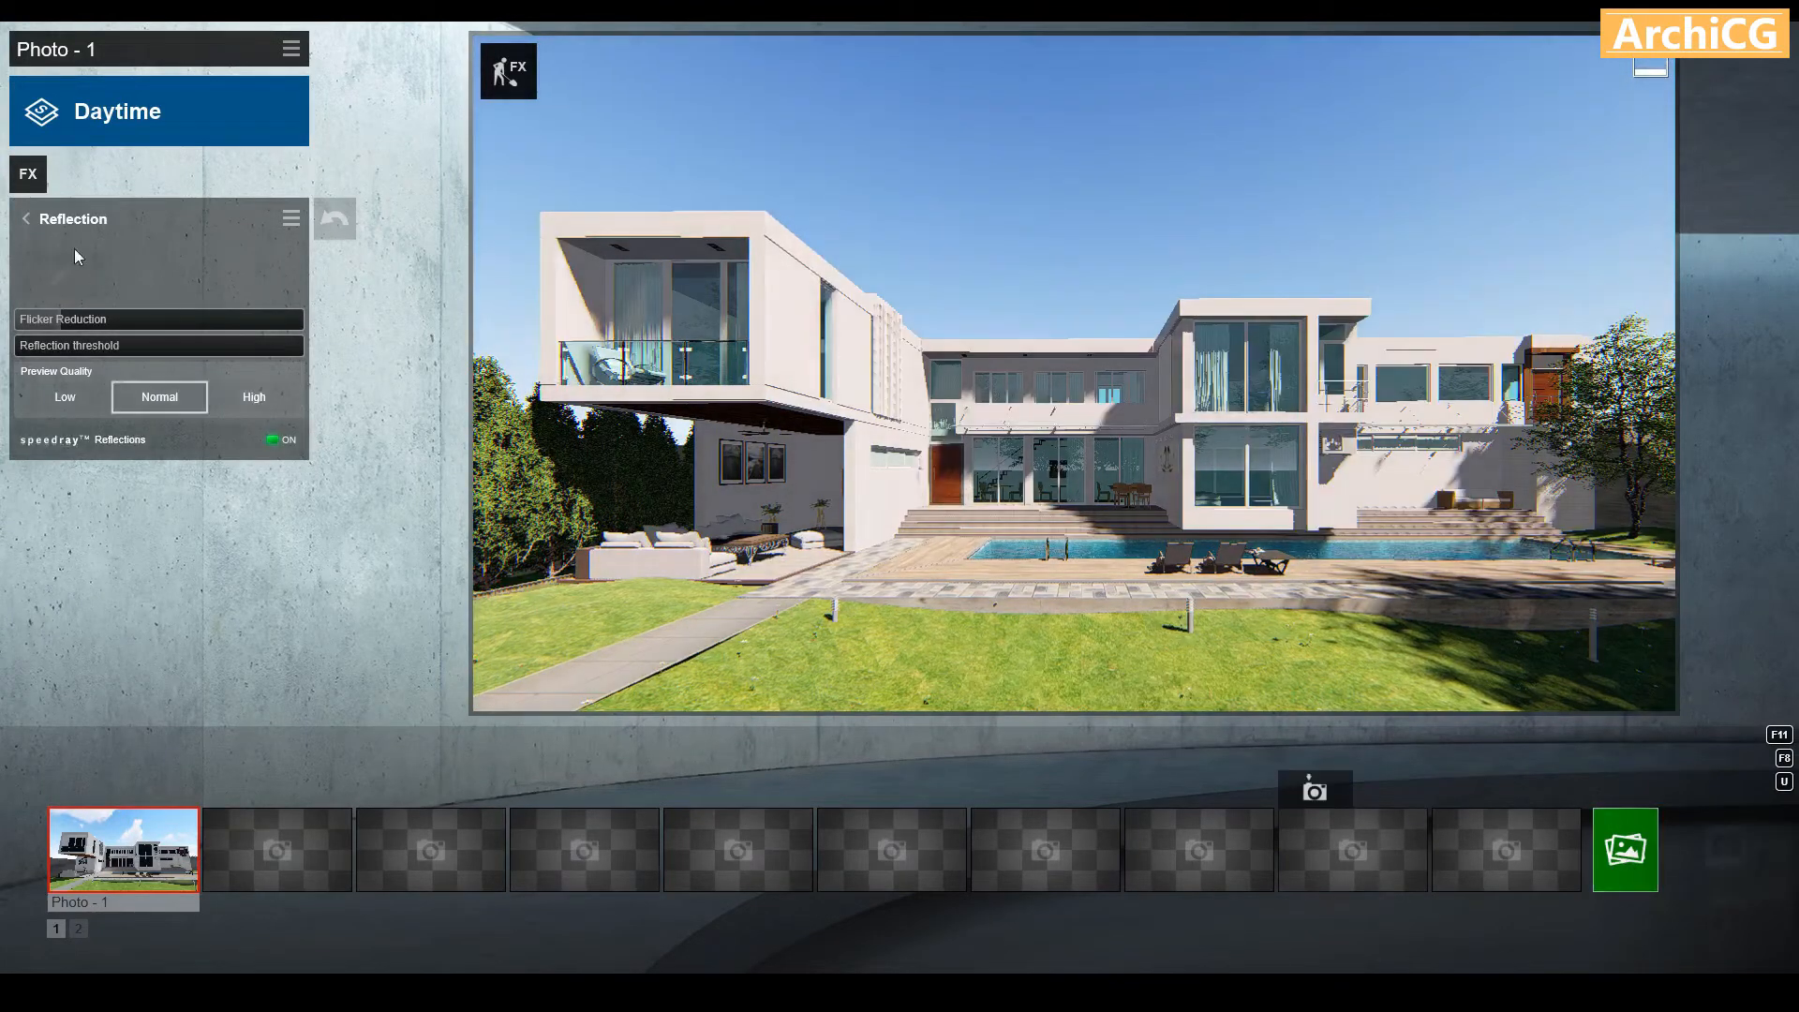
pyautogui.click(30, 219)
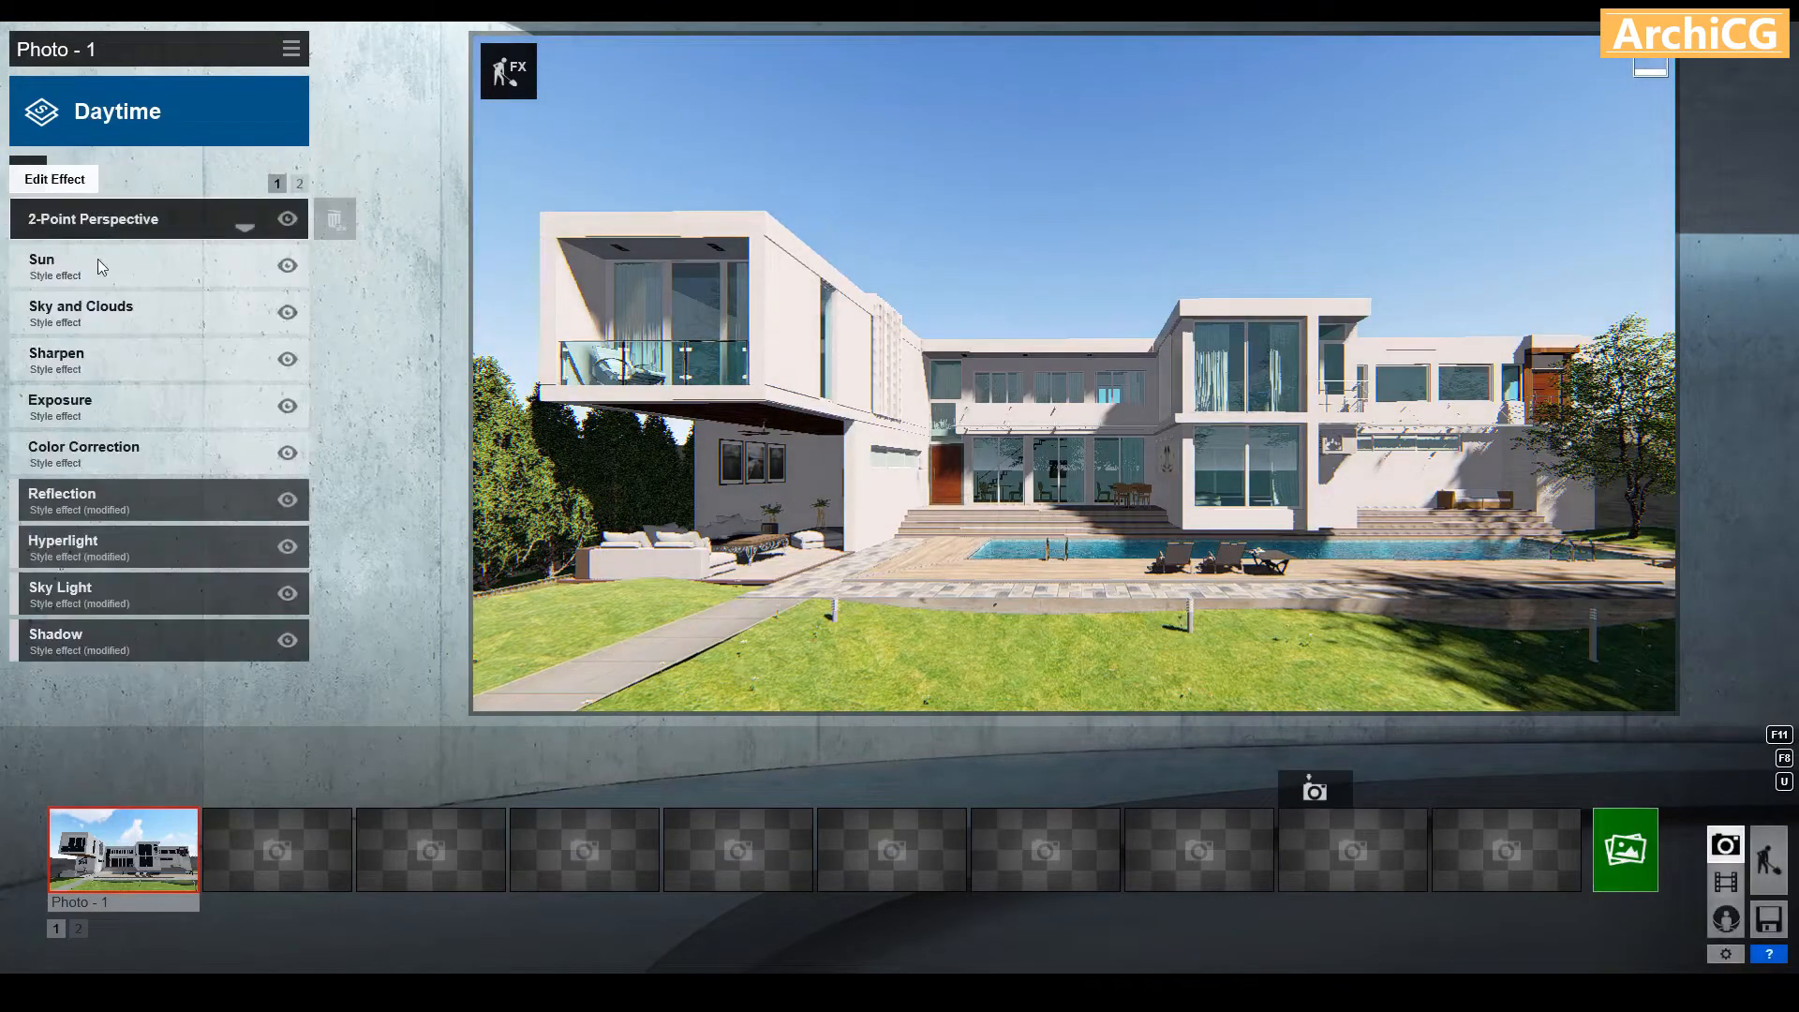
pyautogui.click(125, 275)
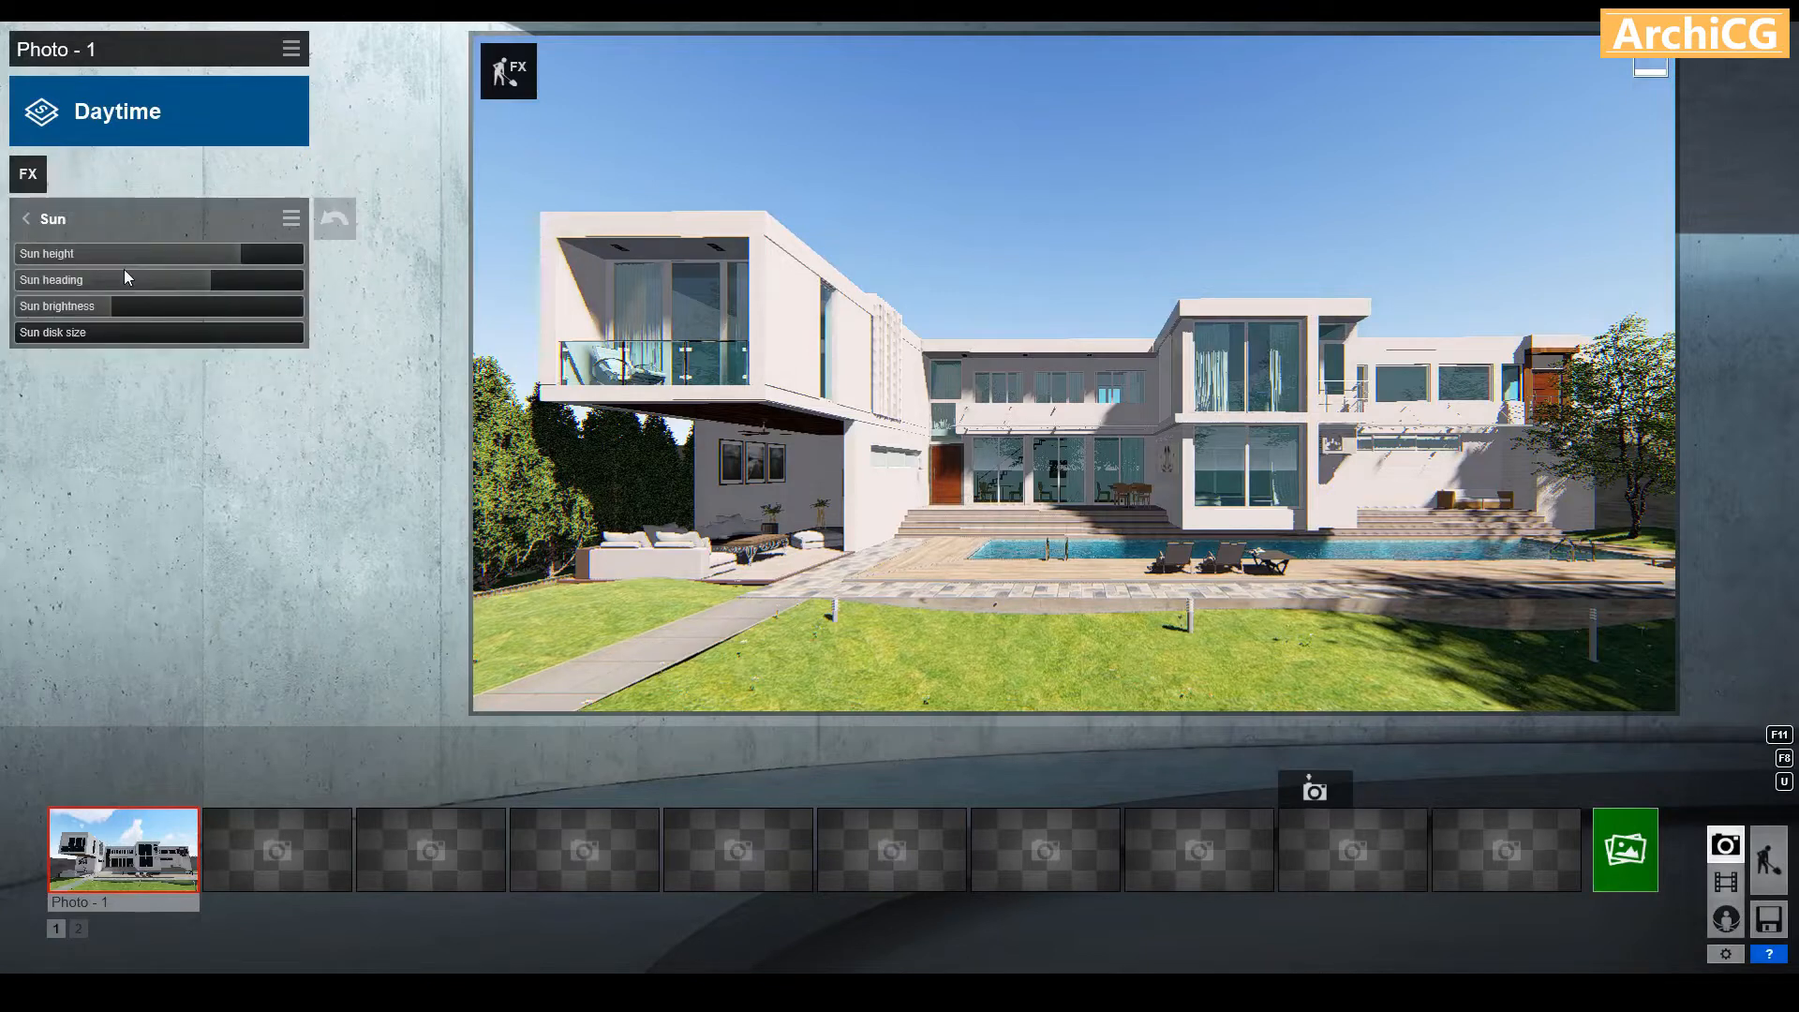
pyautogui.moveTo(185, 257)
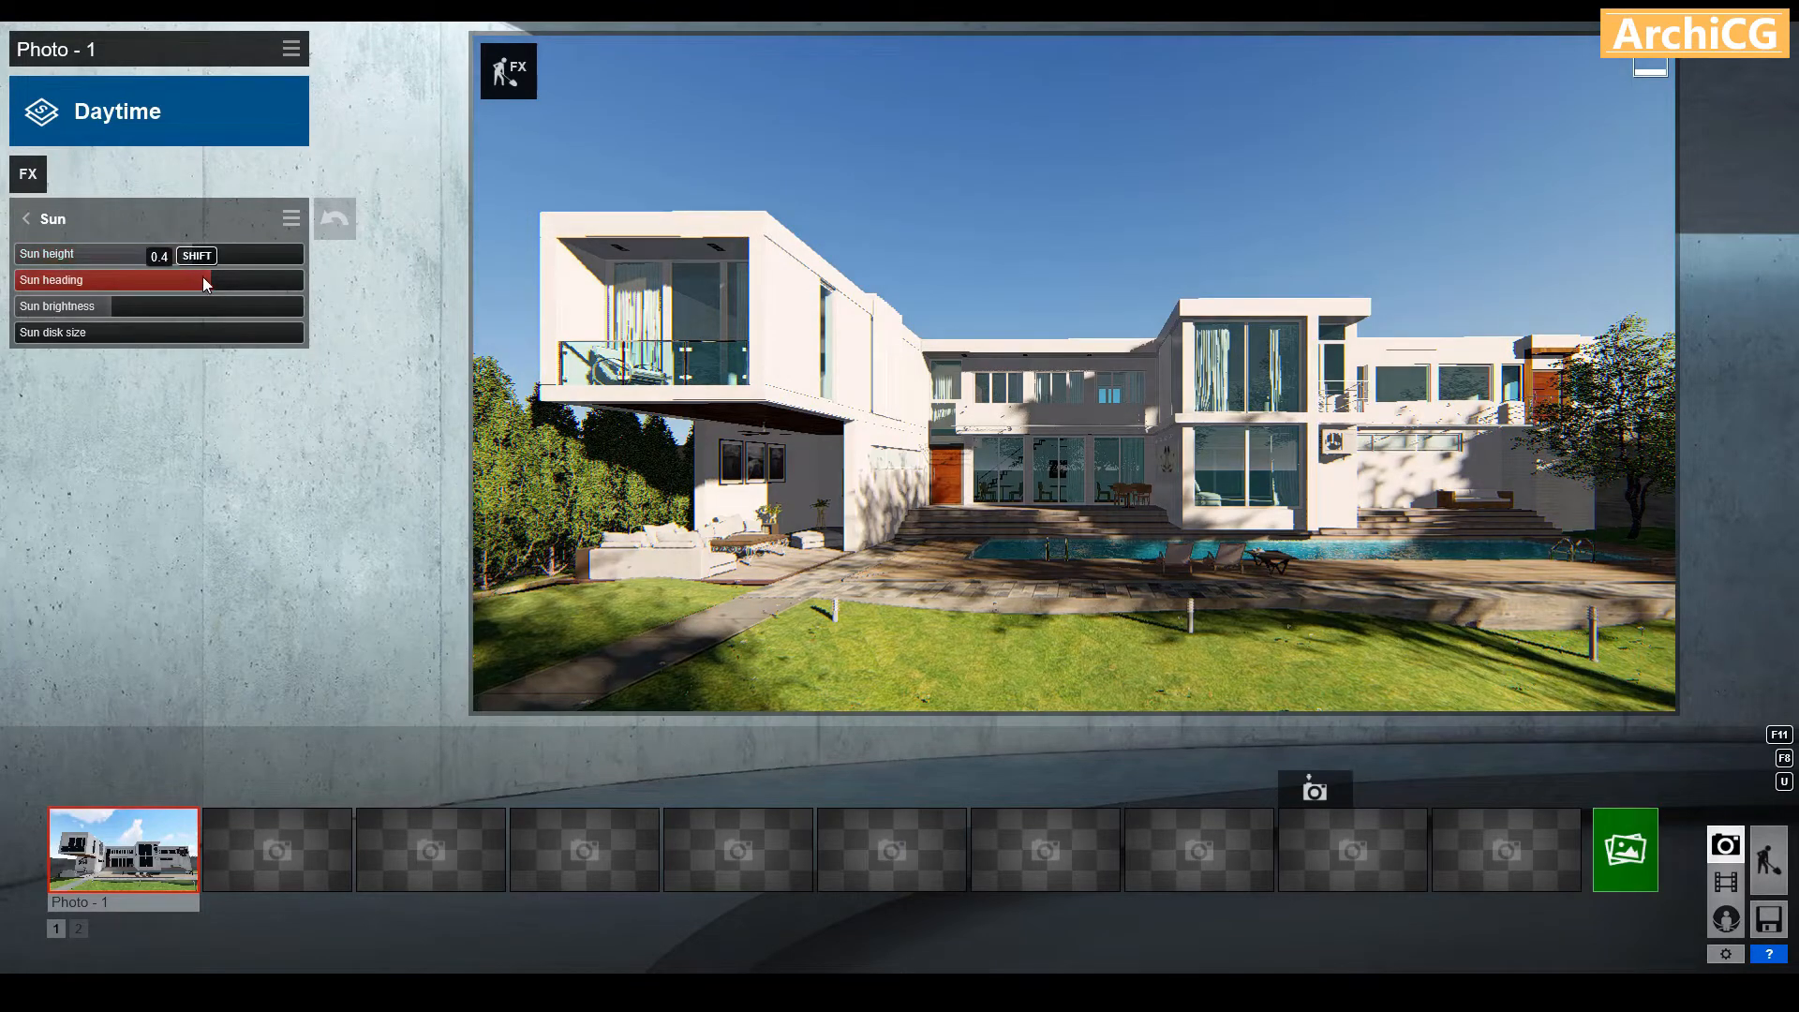
pyautogui.moveTo(203, 279); pyautogui.dragTo(221, 275)
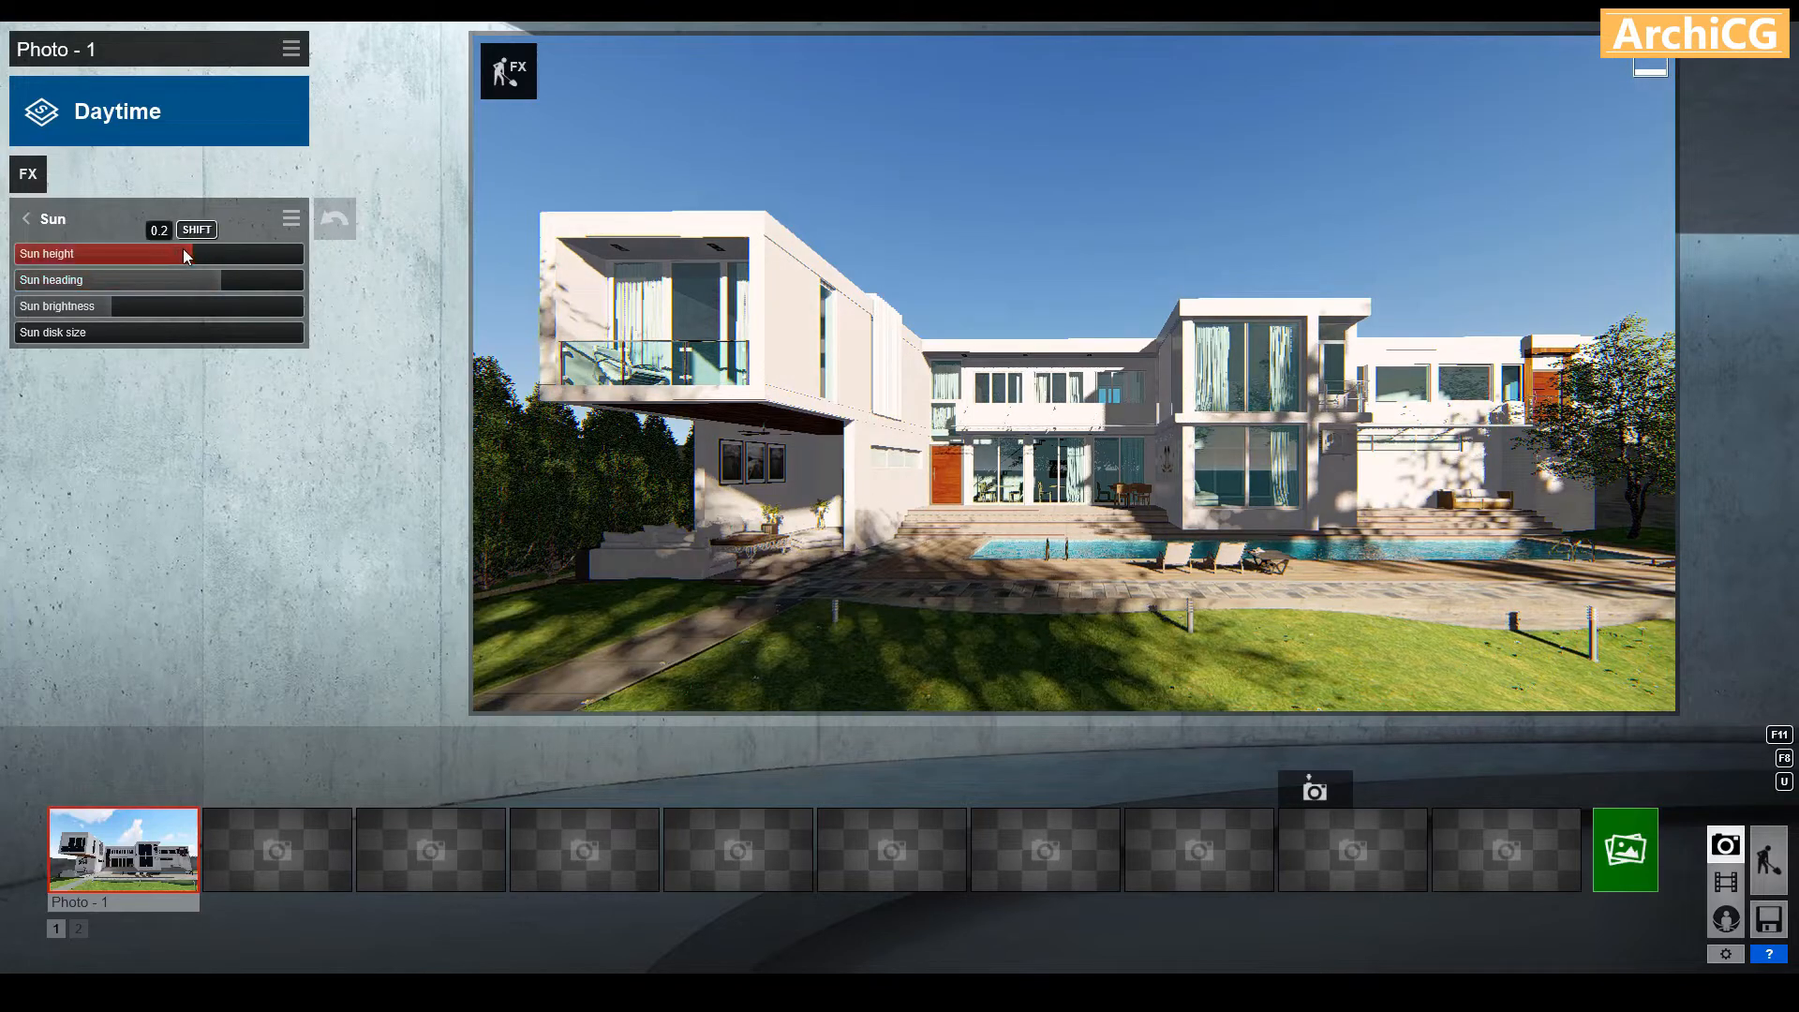
pyautogui.moveTo(182, 249); pyautogui.dragTo(197, 251)
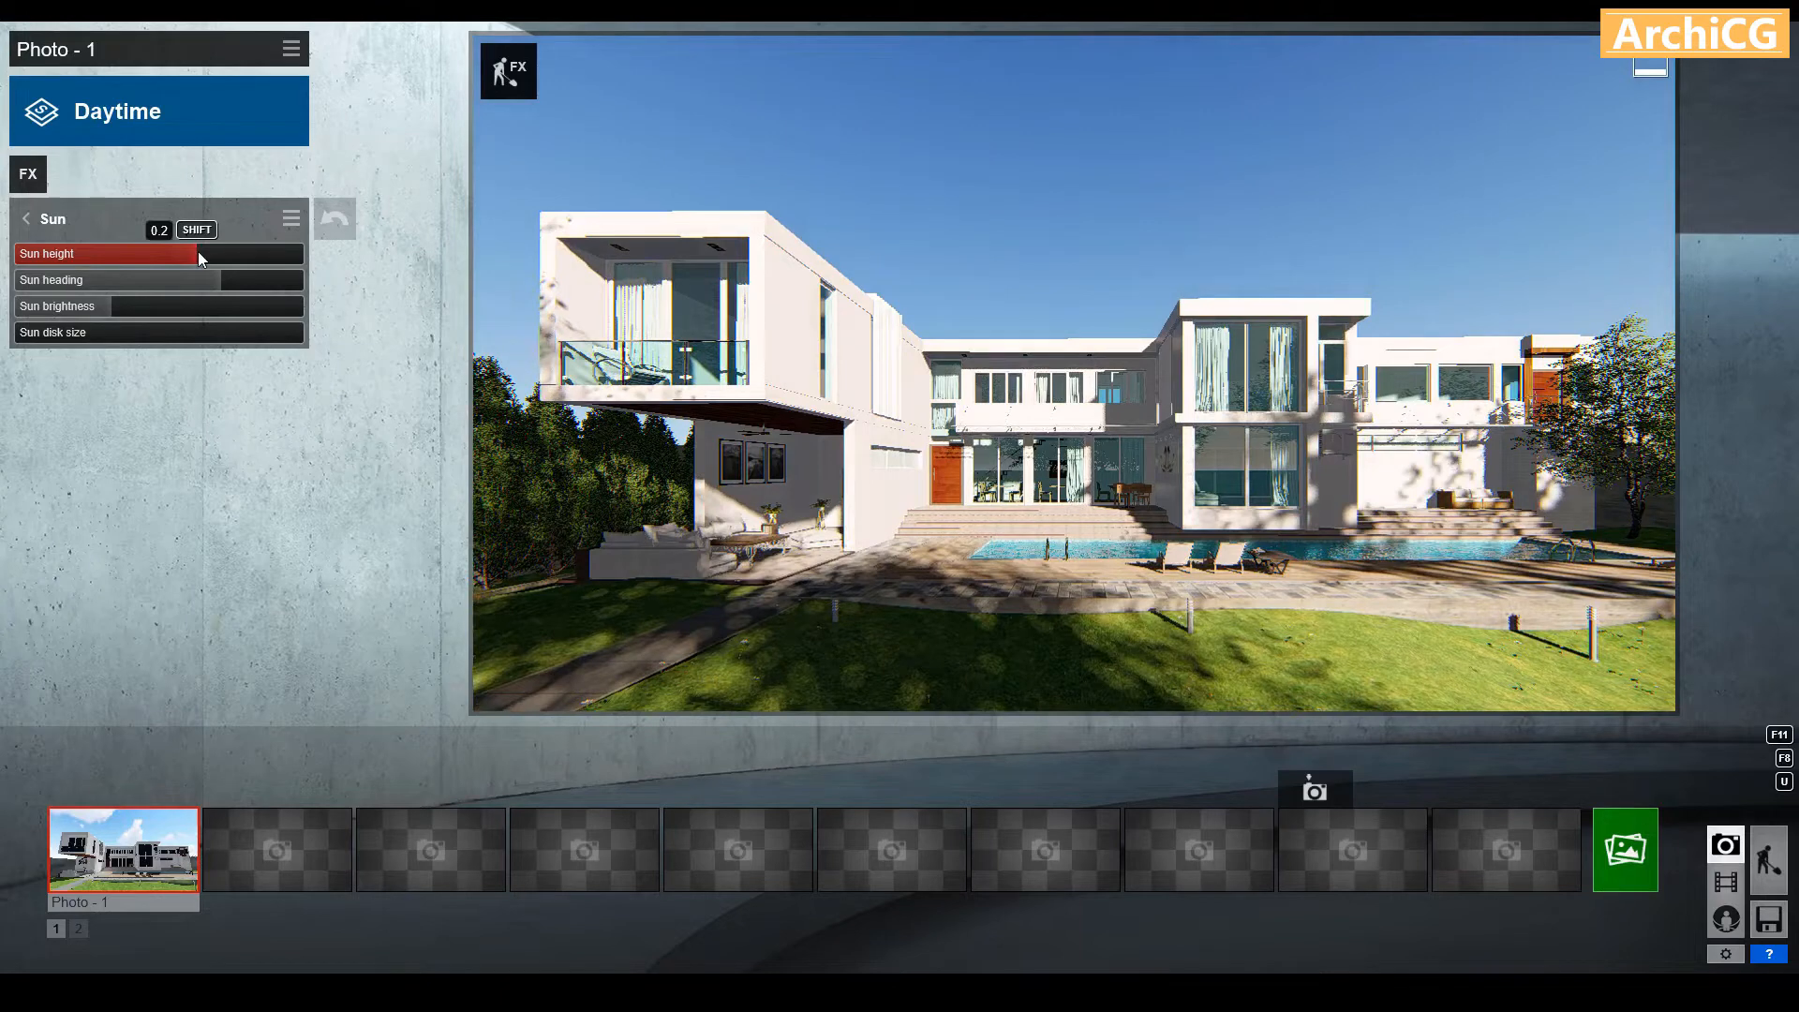
pyautogui.moveTo(199, 251); pyautogui.dragTo(204, 251)
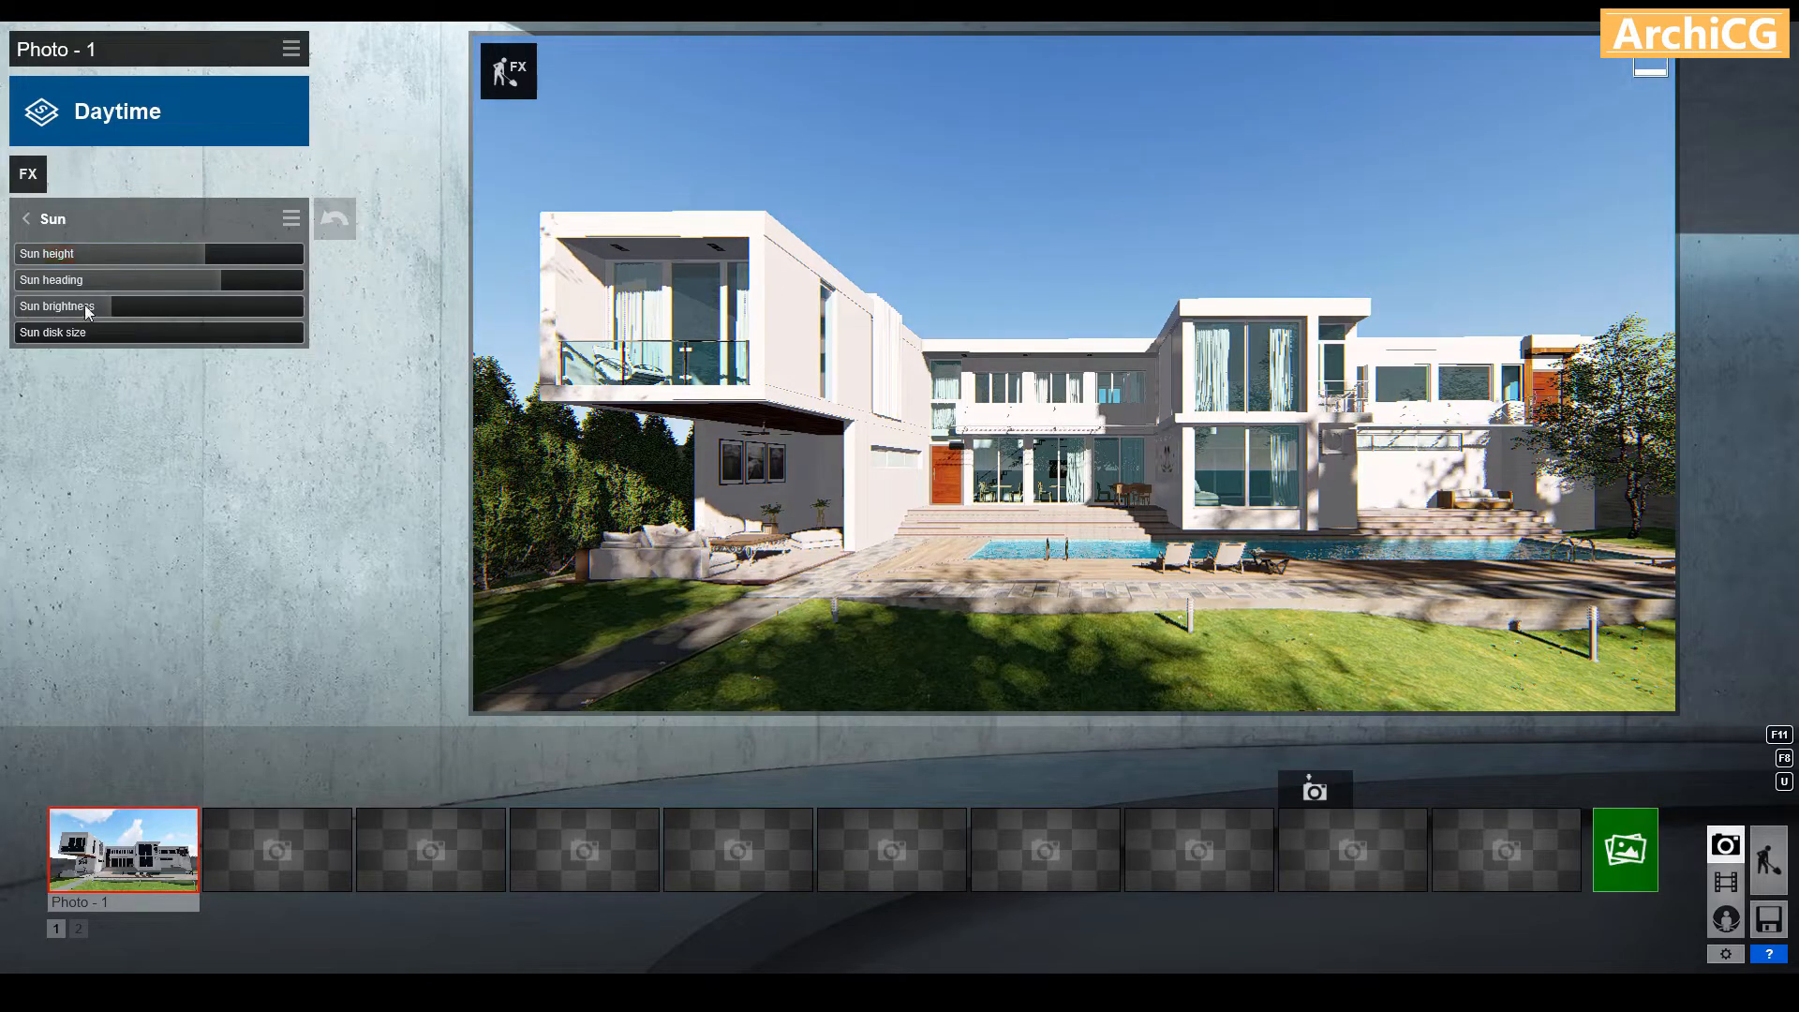
# Reduce the sun brightness to 0.1 and slightly lower the photo's exposure
pyautogui.click(35, 308)
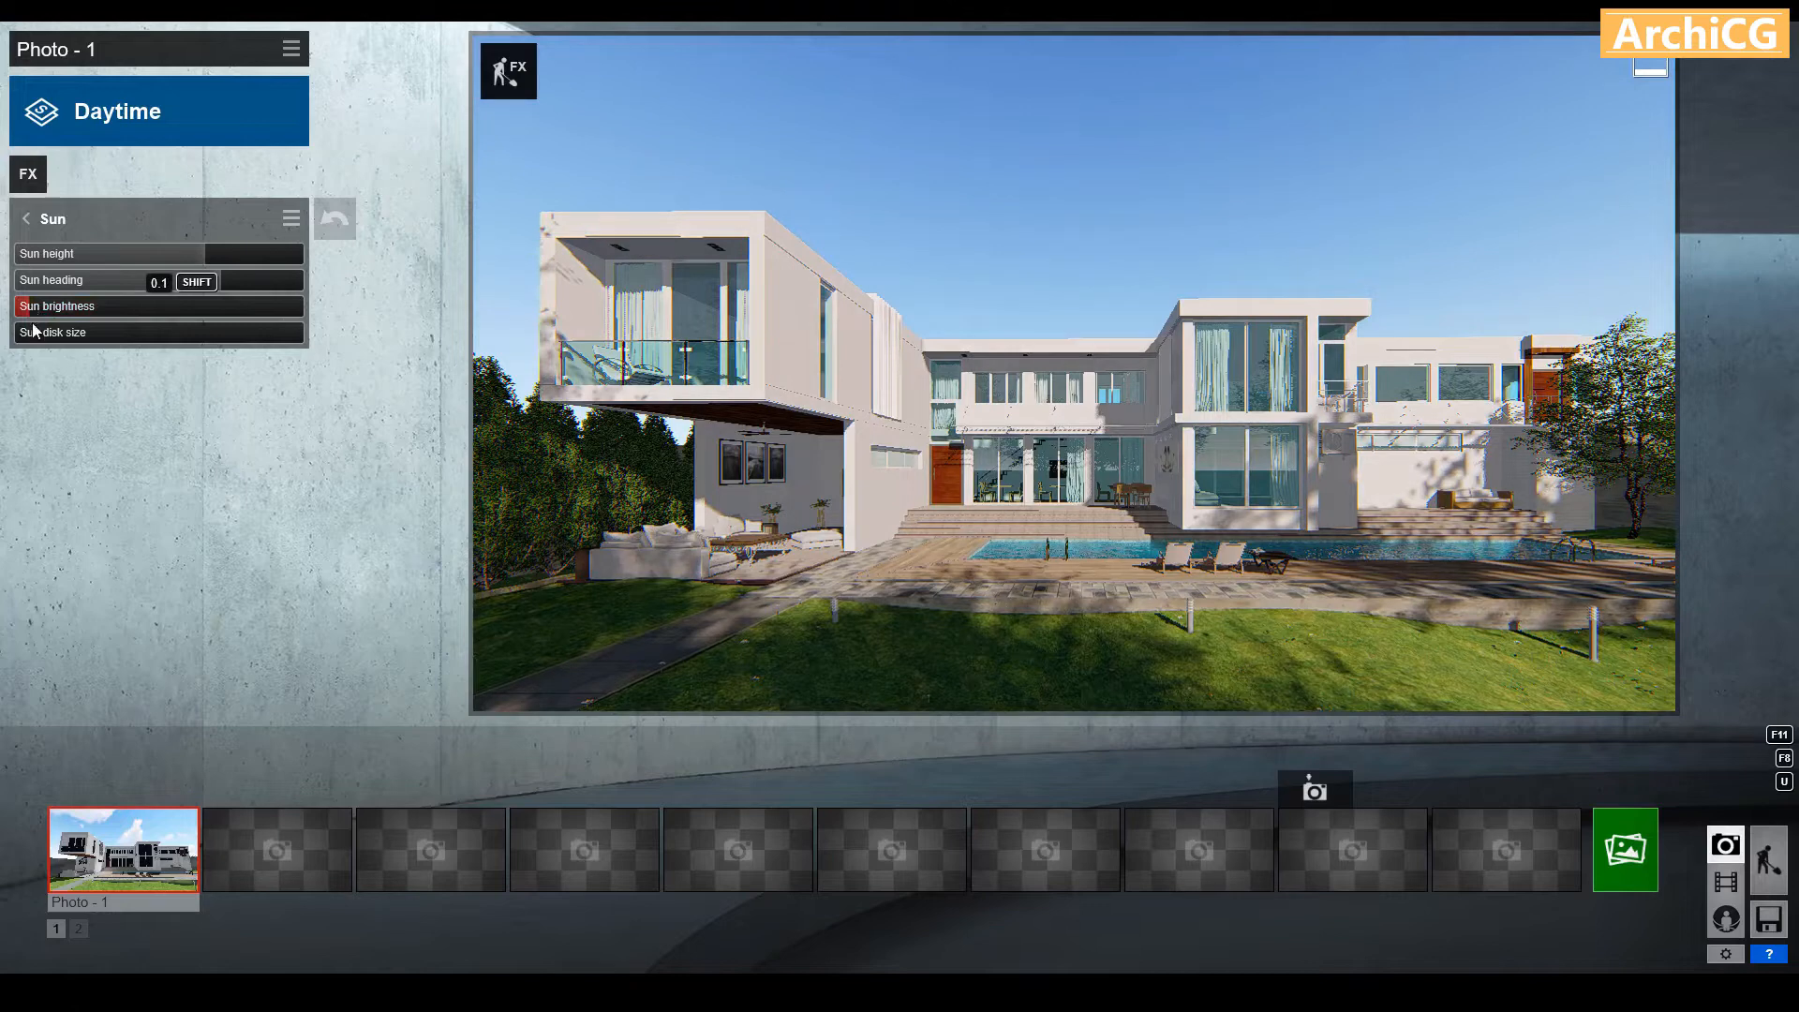
pyautogui.click(41, 225)
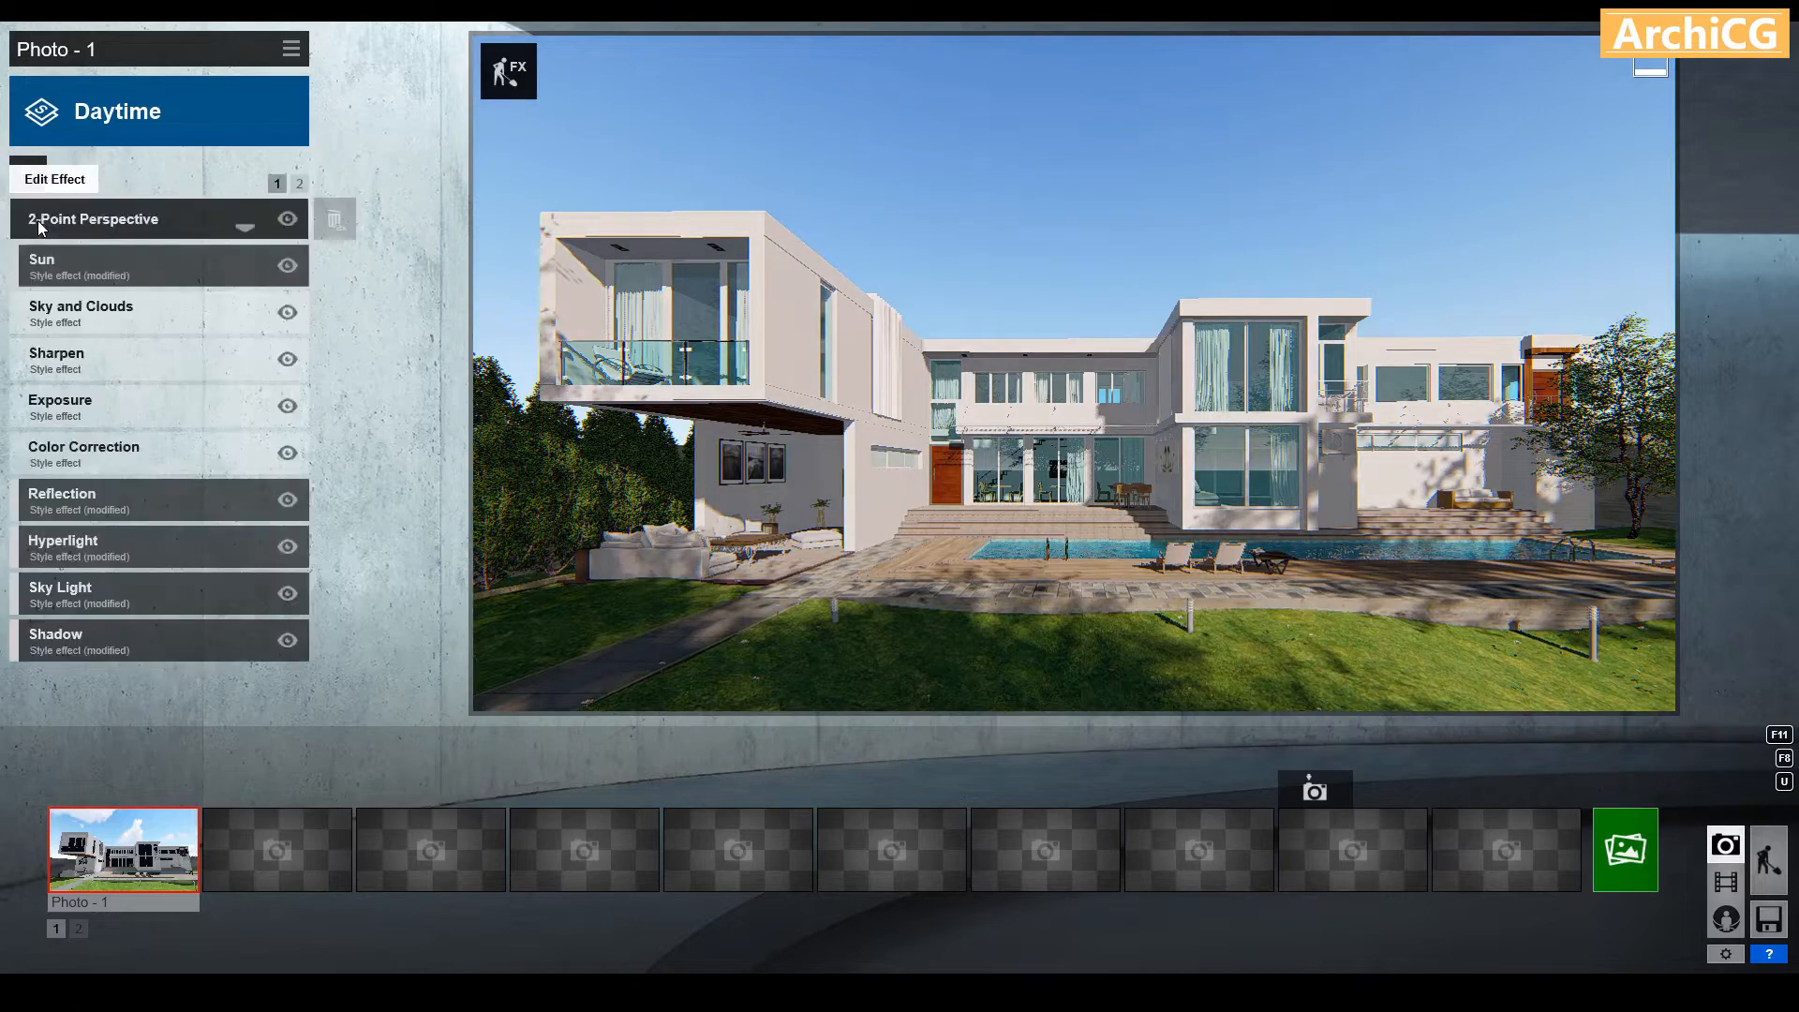
pyautogui.click(182, 402)
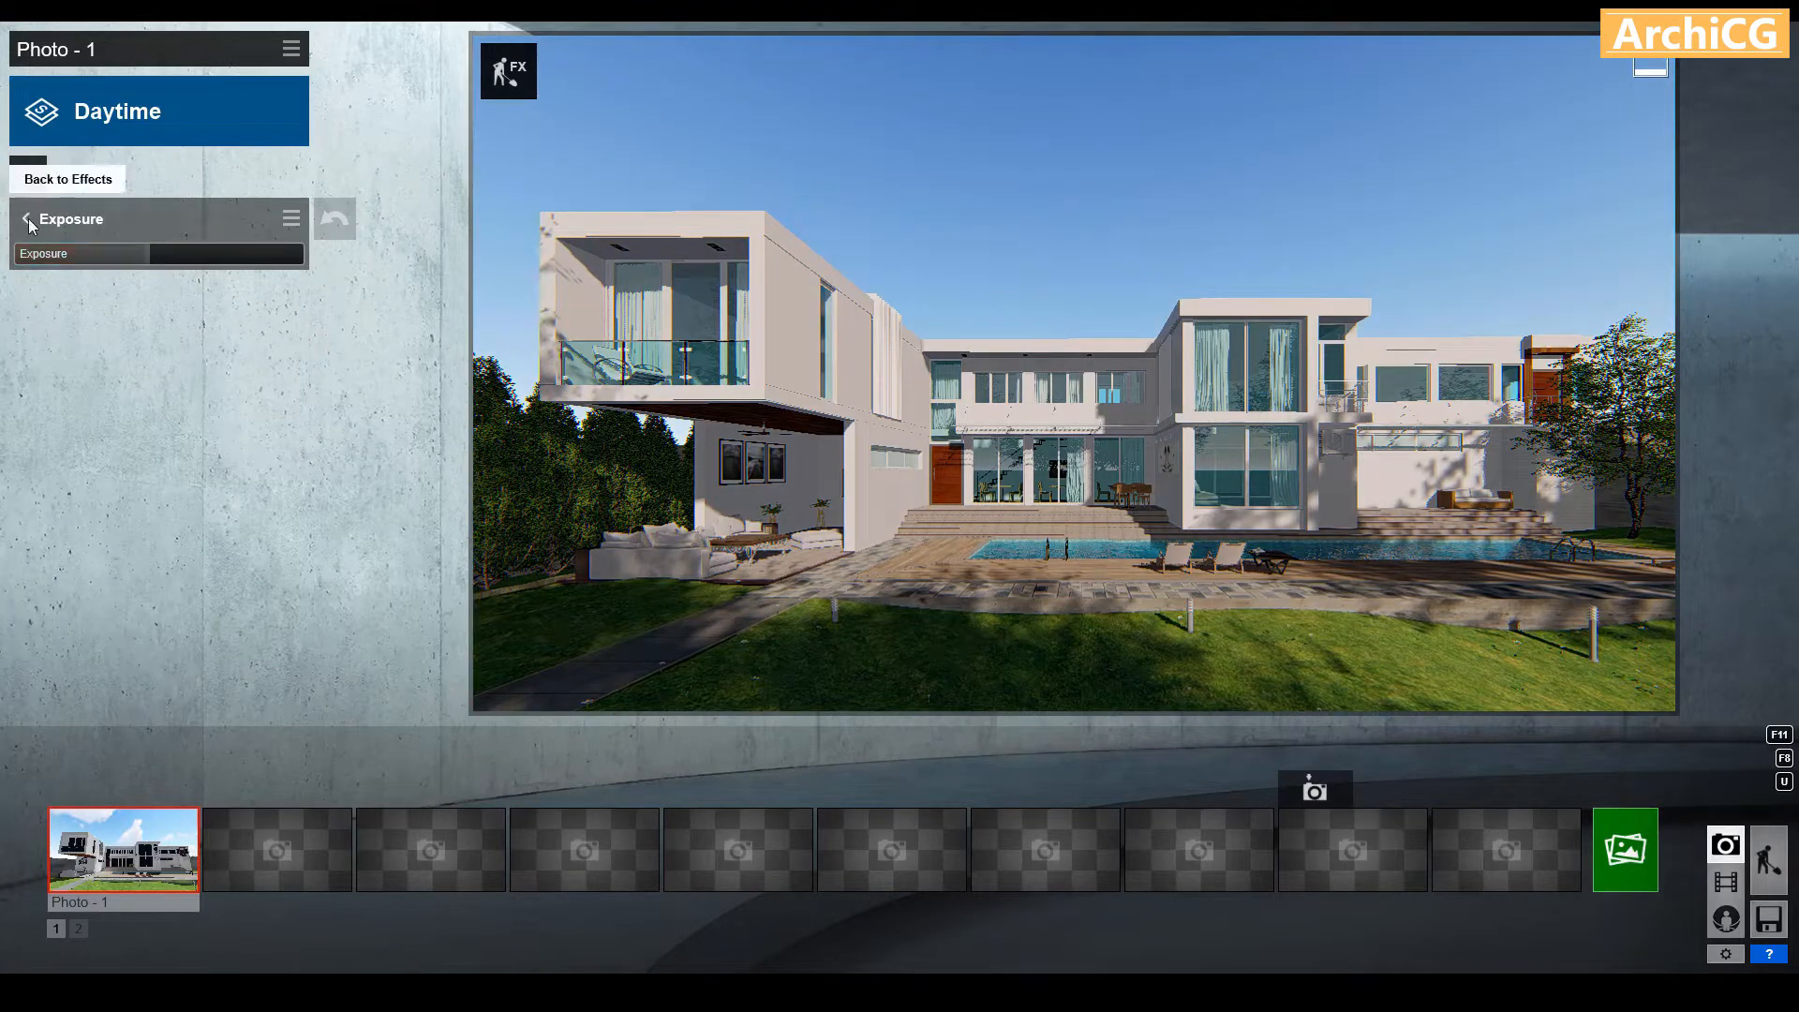
pyautogui.click(28, 220)
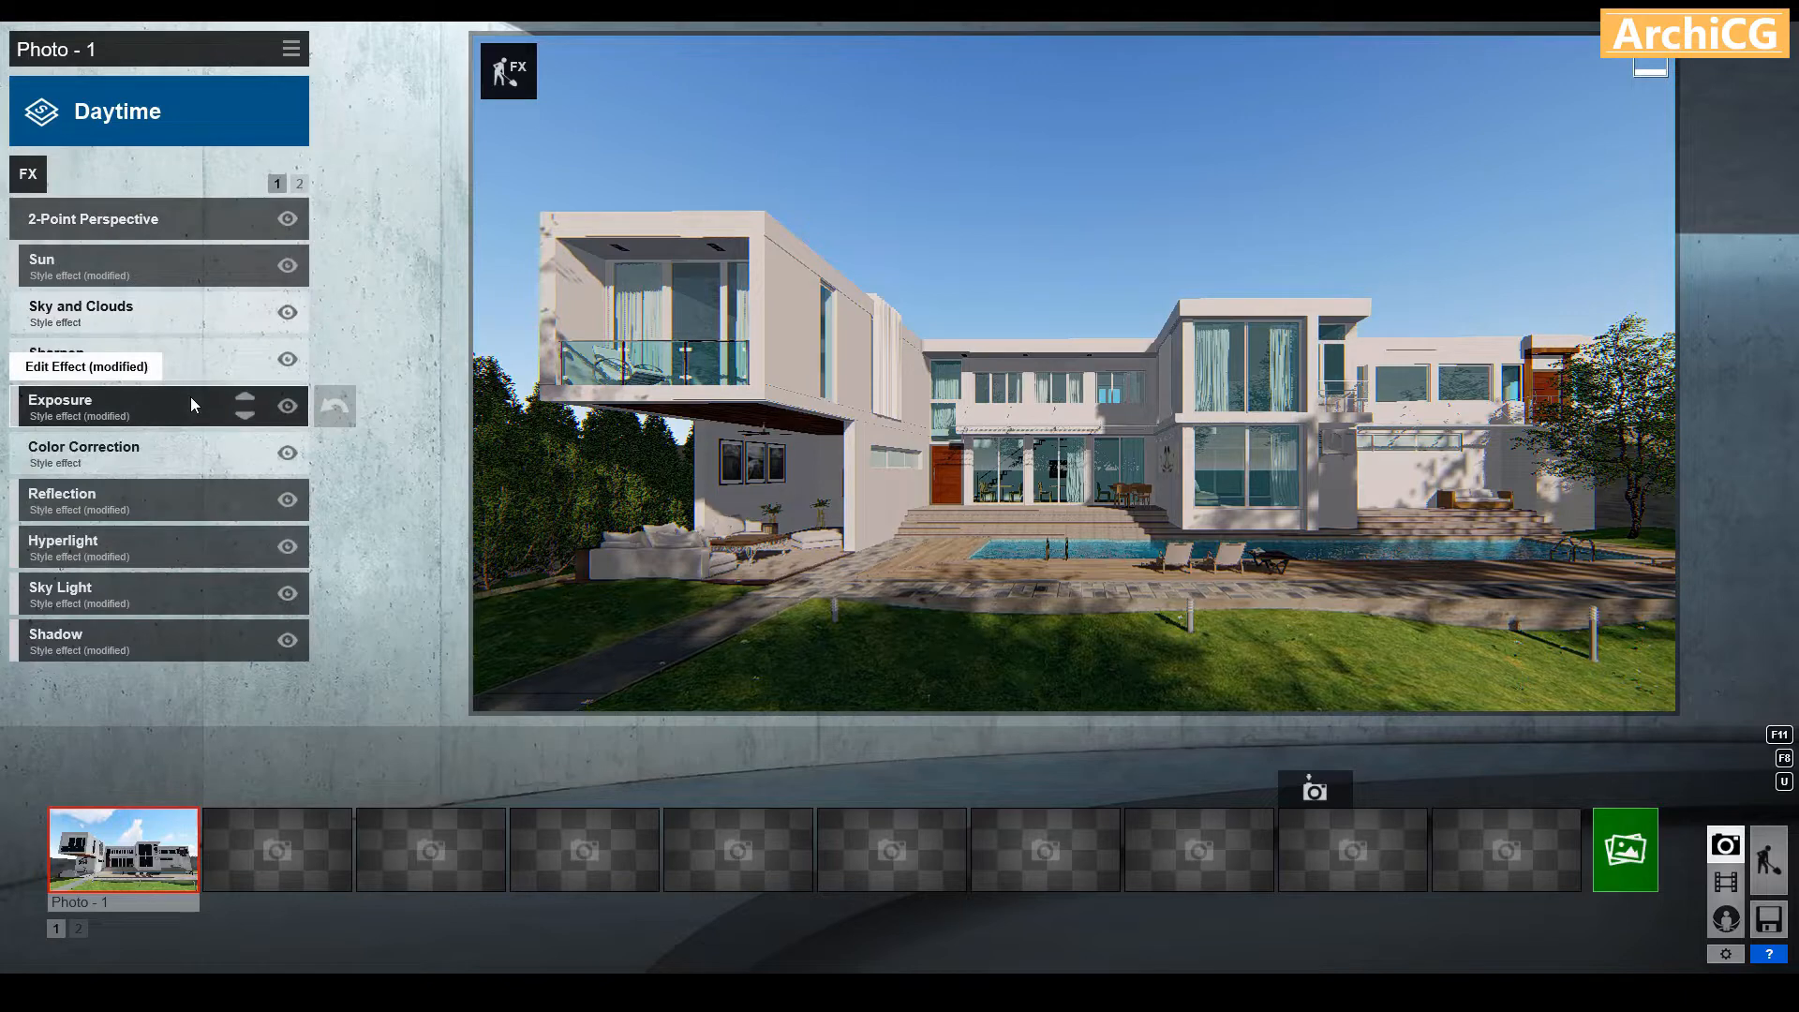
# Lower the sky brightness to 0.5 in the Sky and Clouds effect
pyautogui.click(152, 316)
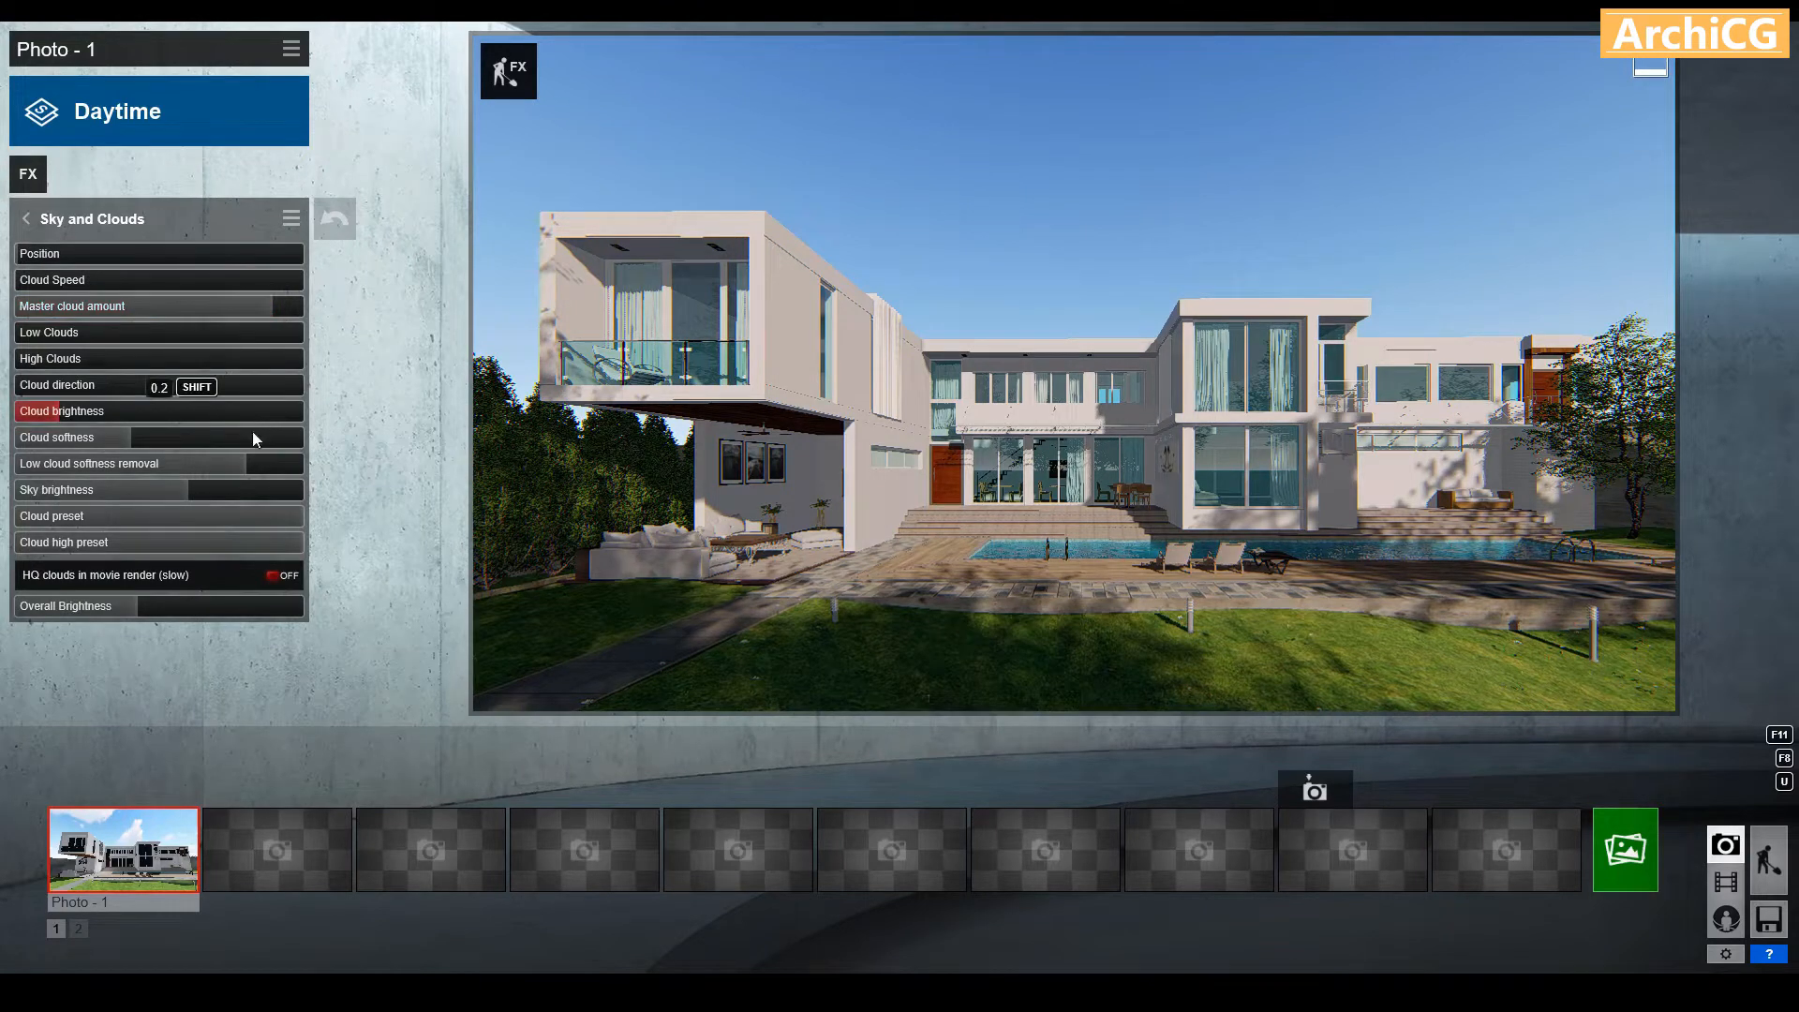
pyautogui.click(157, 488)
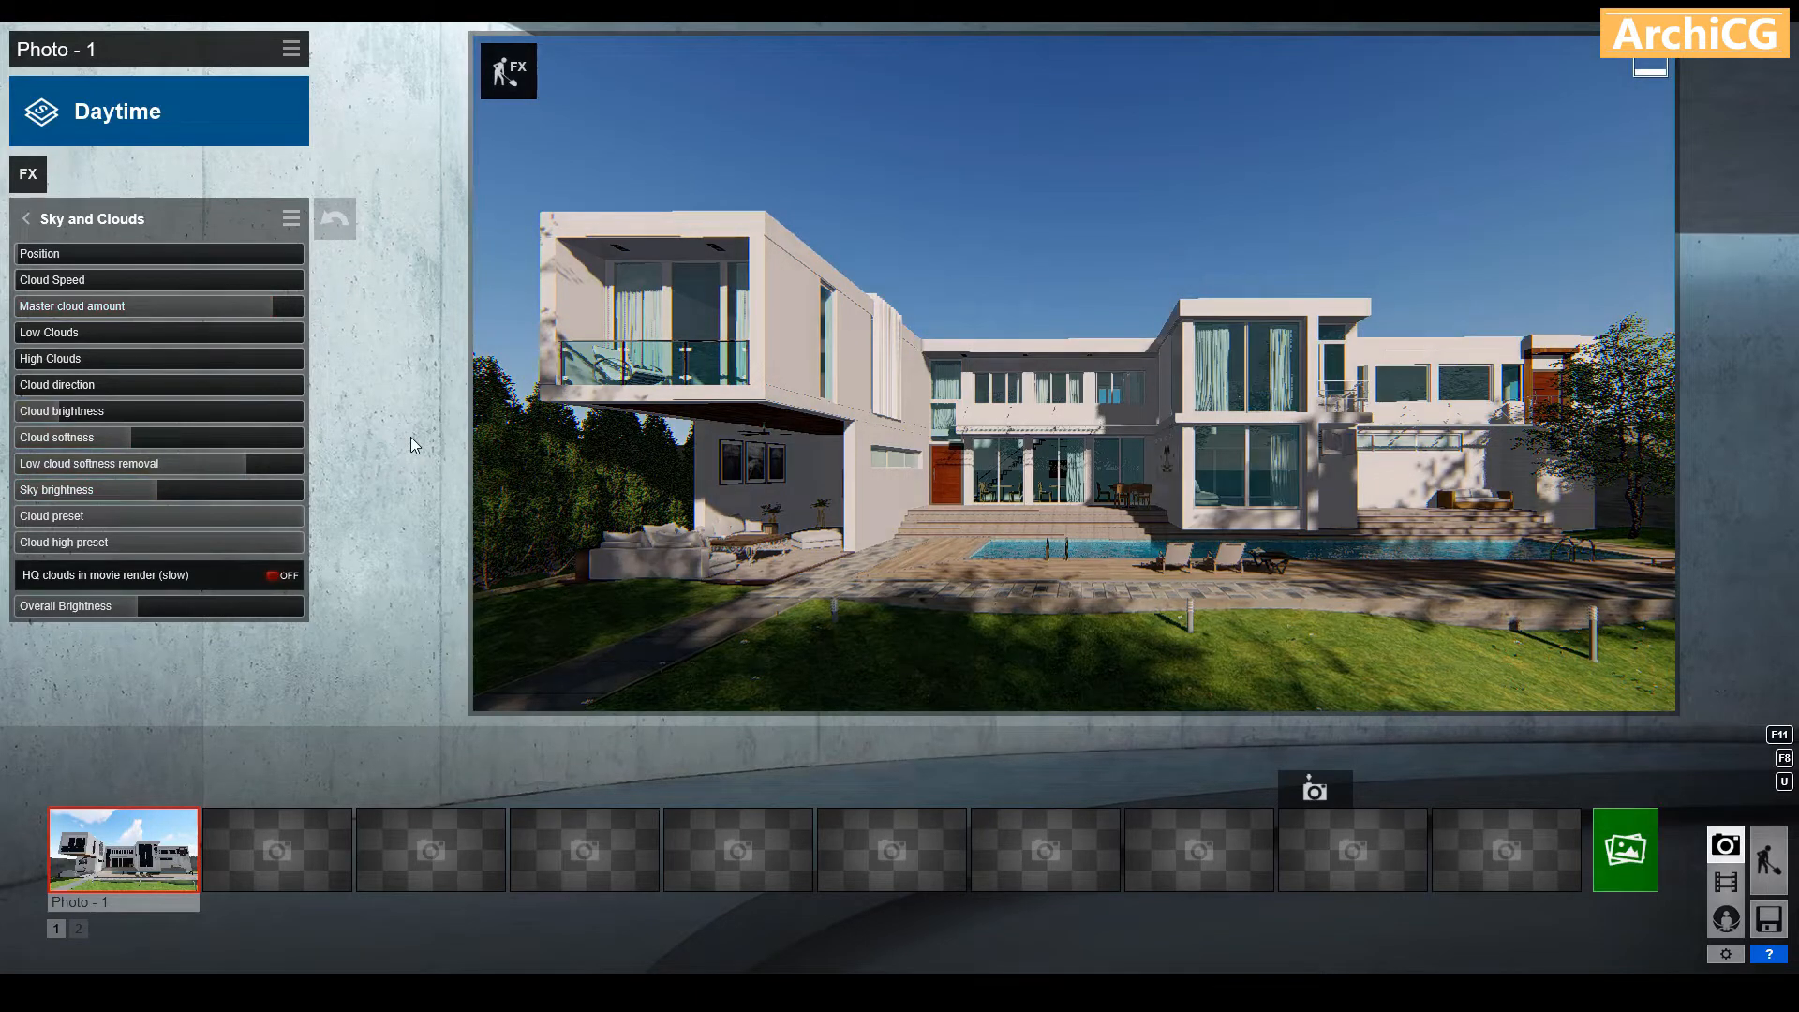
pyautogui.click(28, 222)
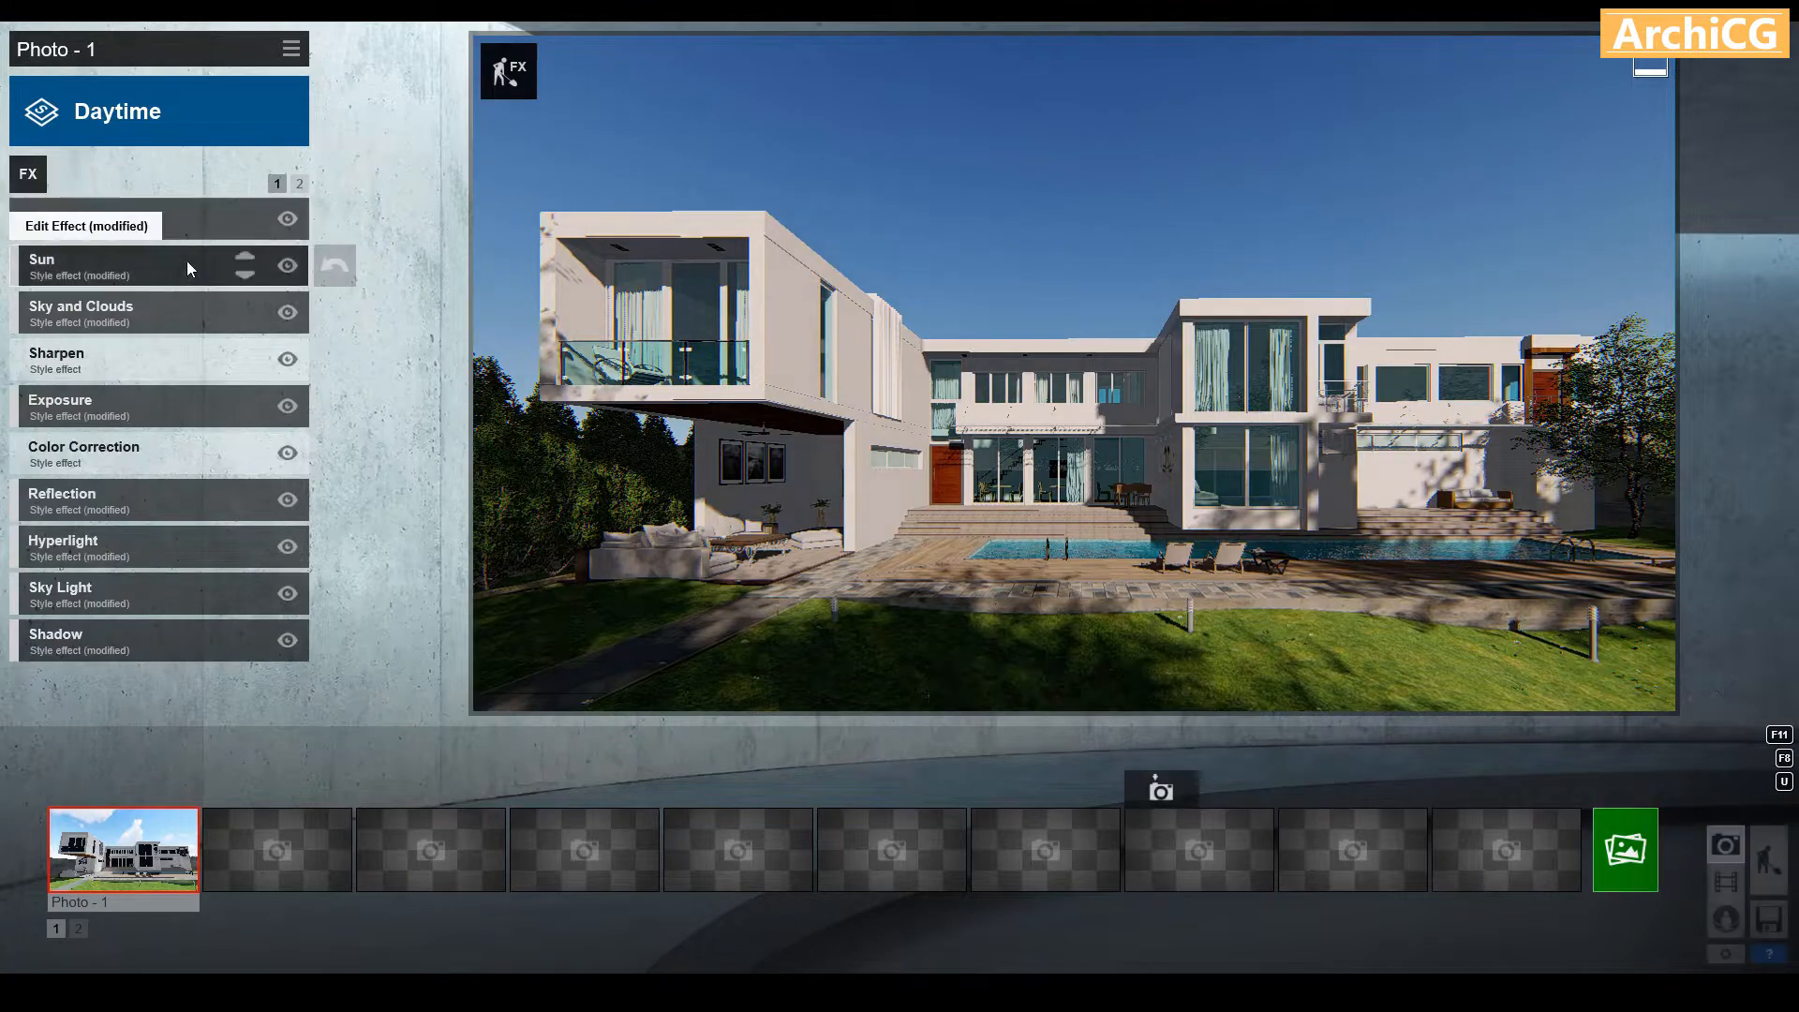
# Raise the sun height to 0.5 in the Sun effect
pyautogui.click(188, 266)
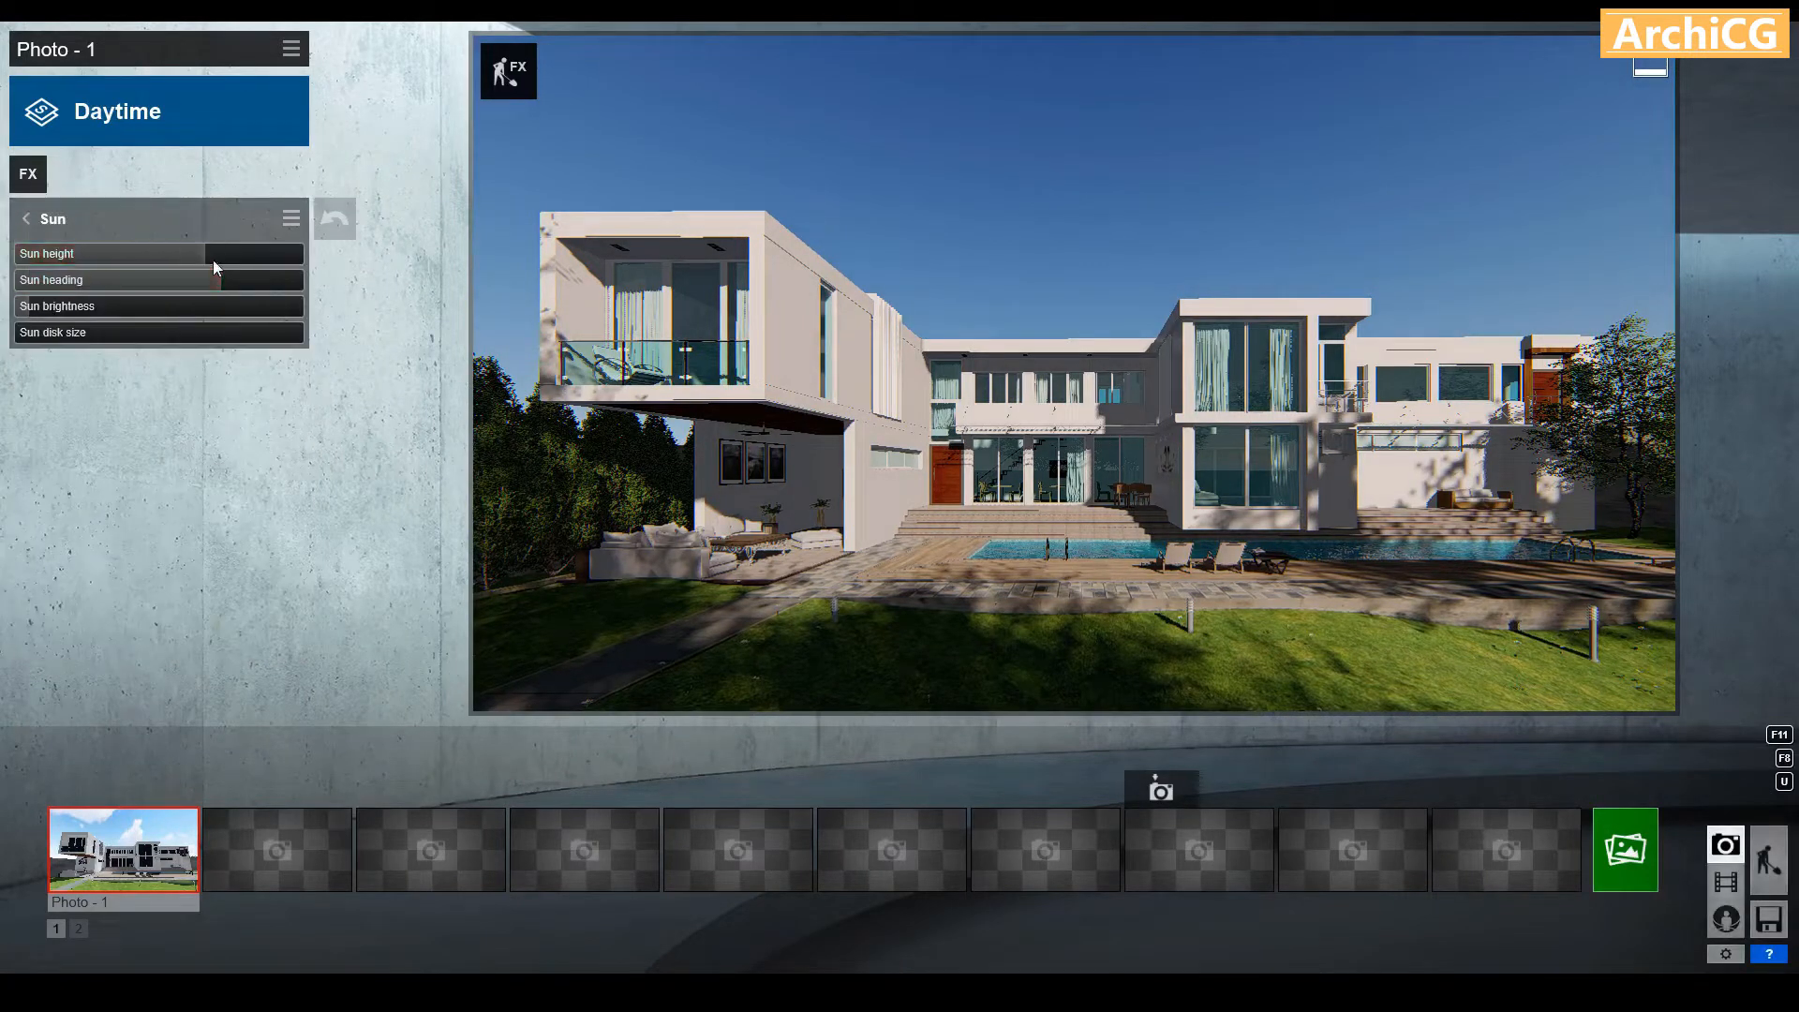
pyautogui.click(216, 254)
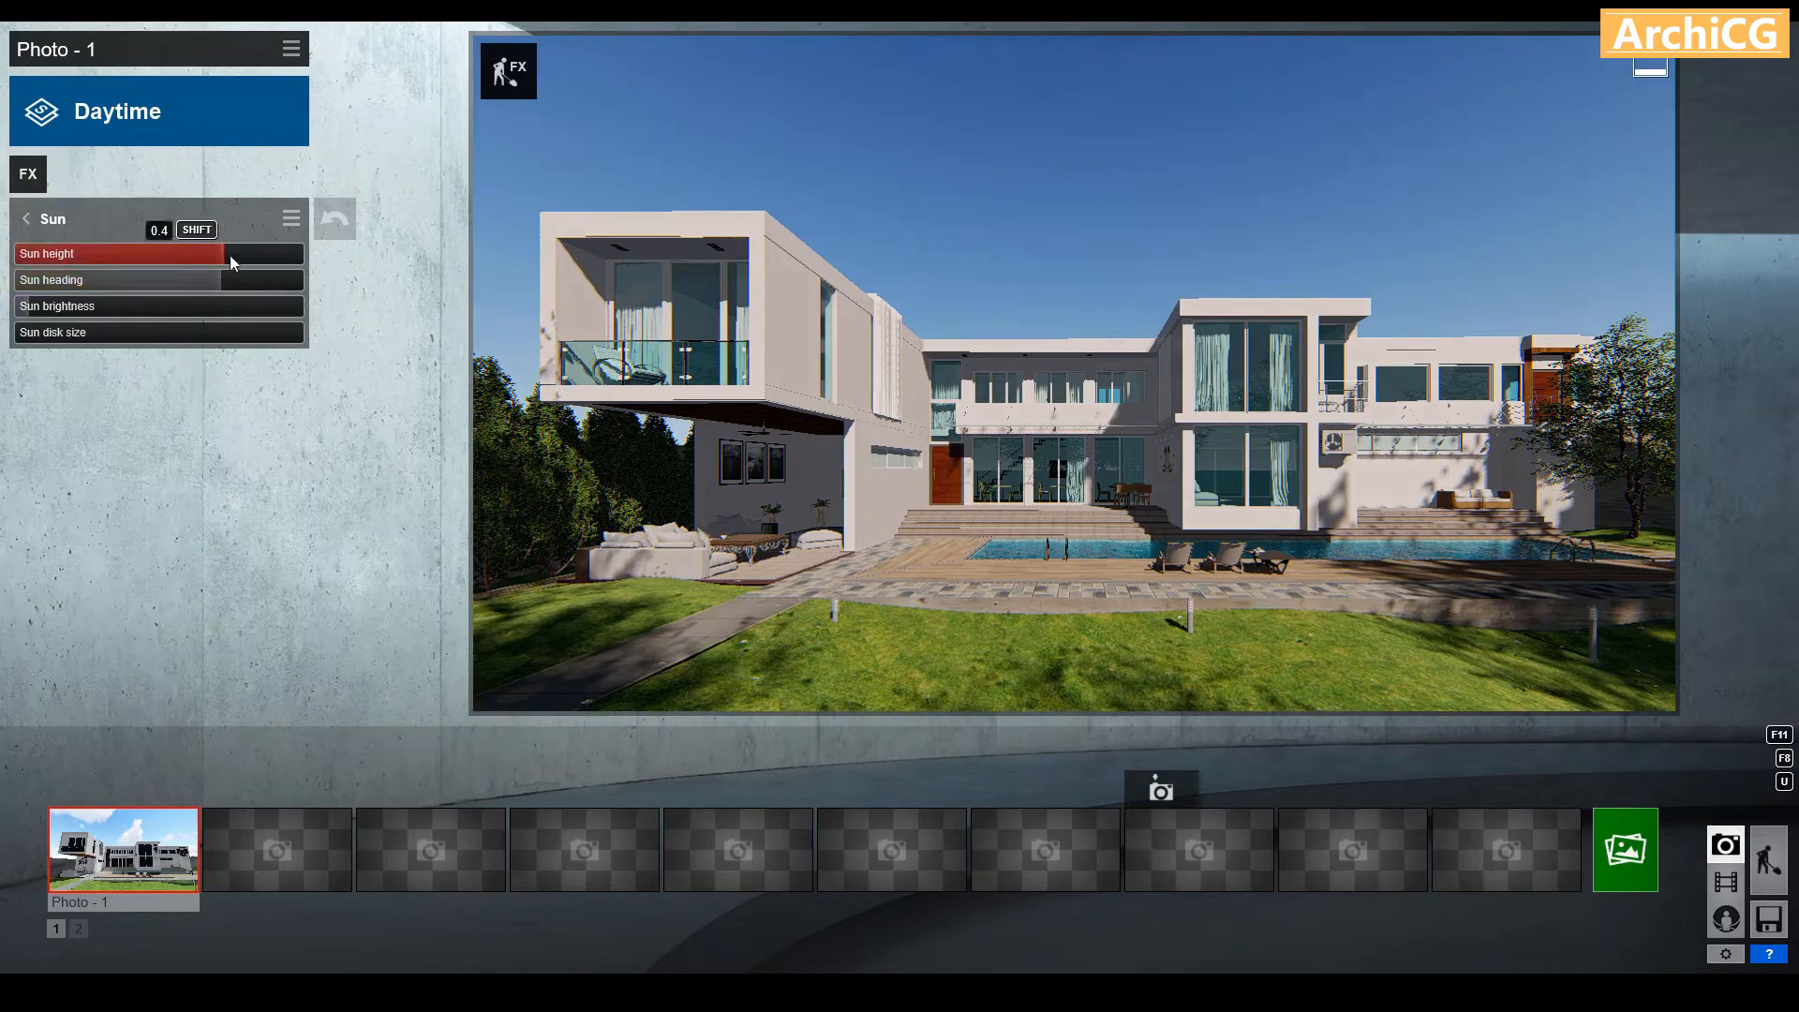
pyautogui.click(230, 255)
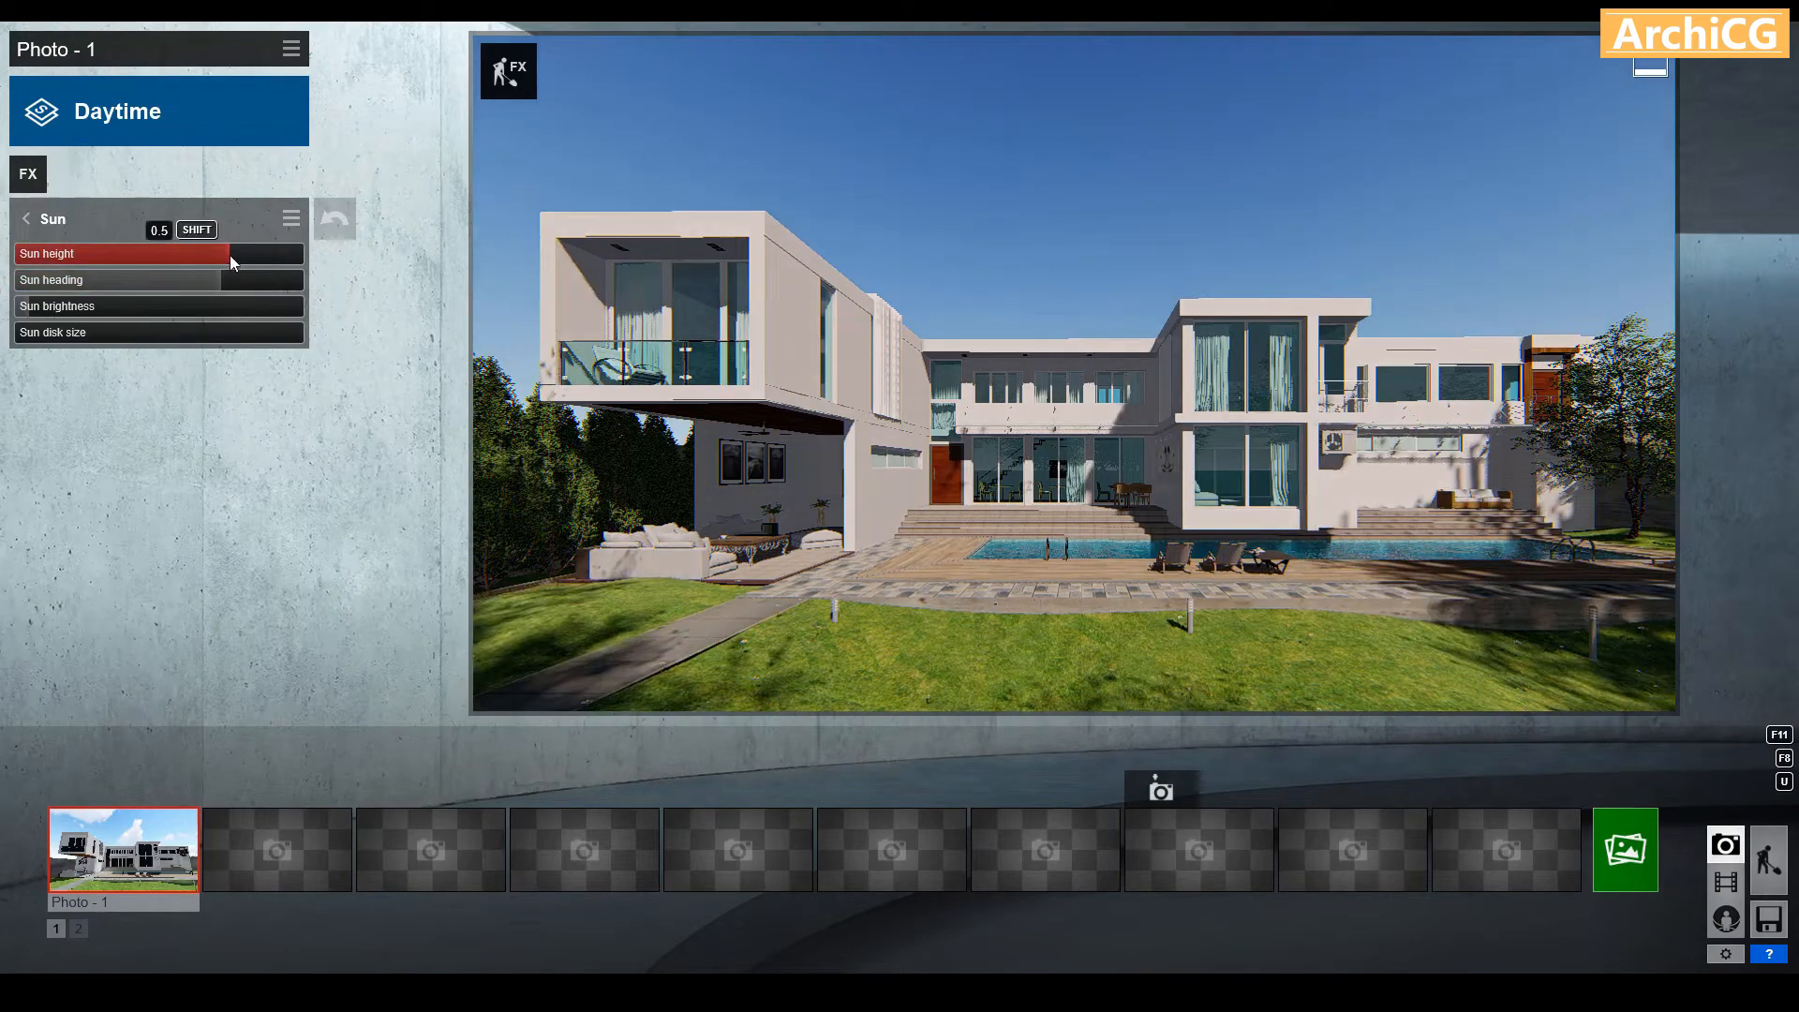
pyautogui.click(26, 218)
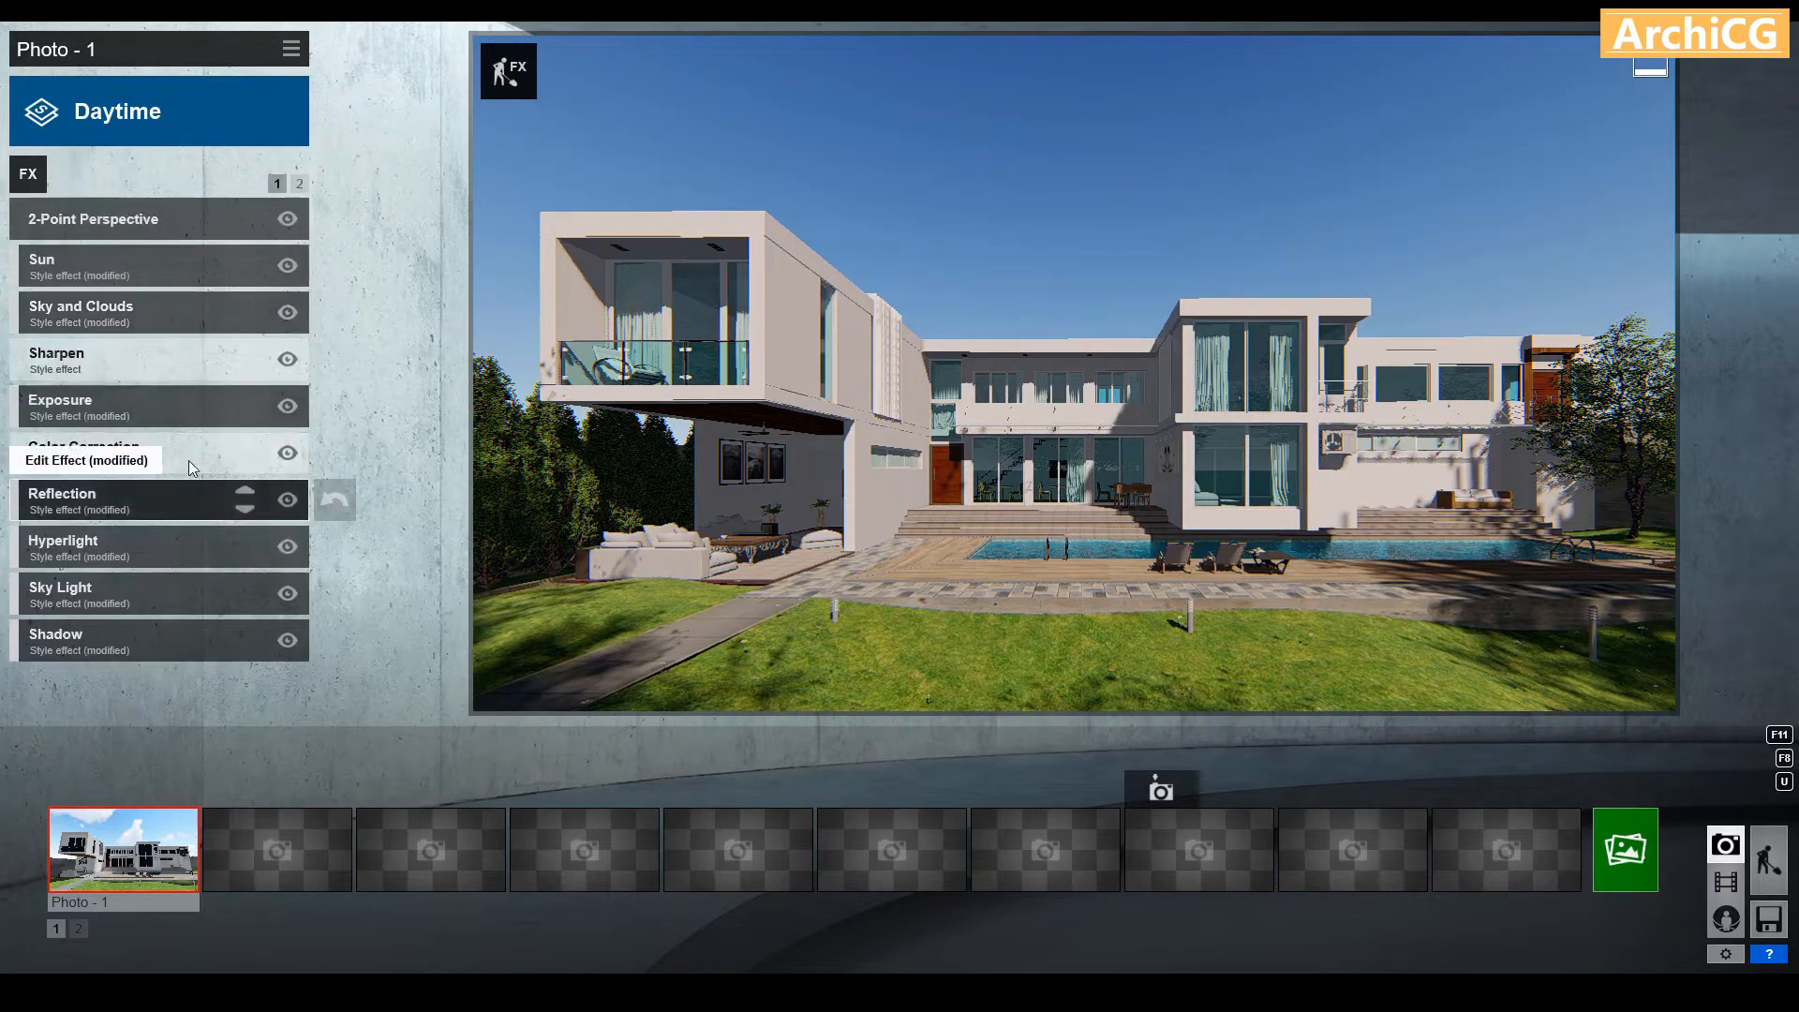
# Set the temperature to 0.3 in the Color Correction effect
pyautogui.click(190, 464)
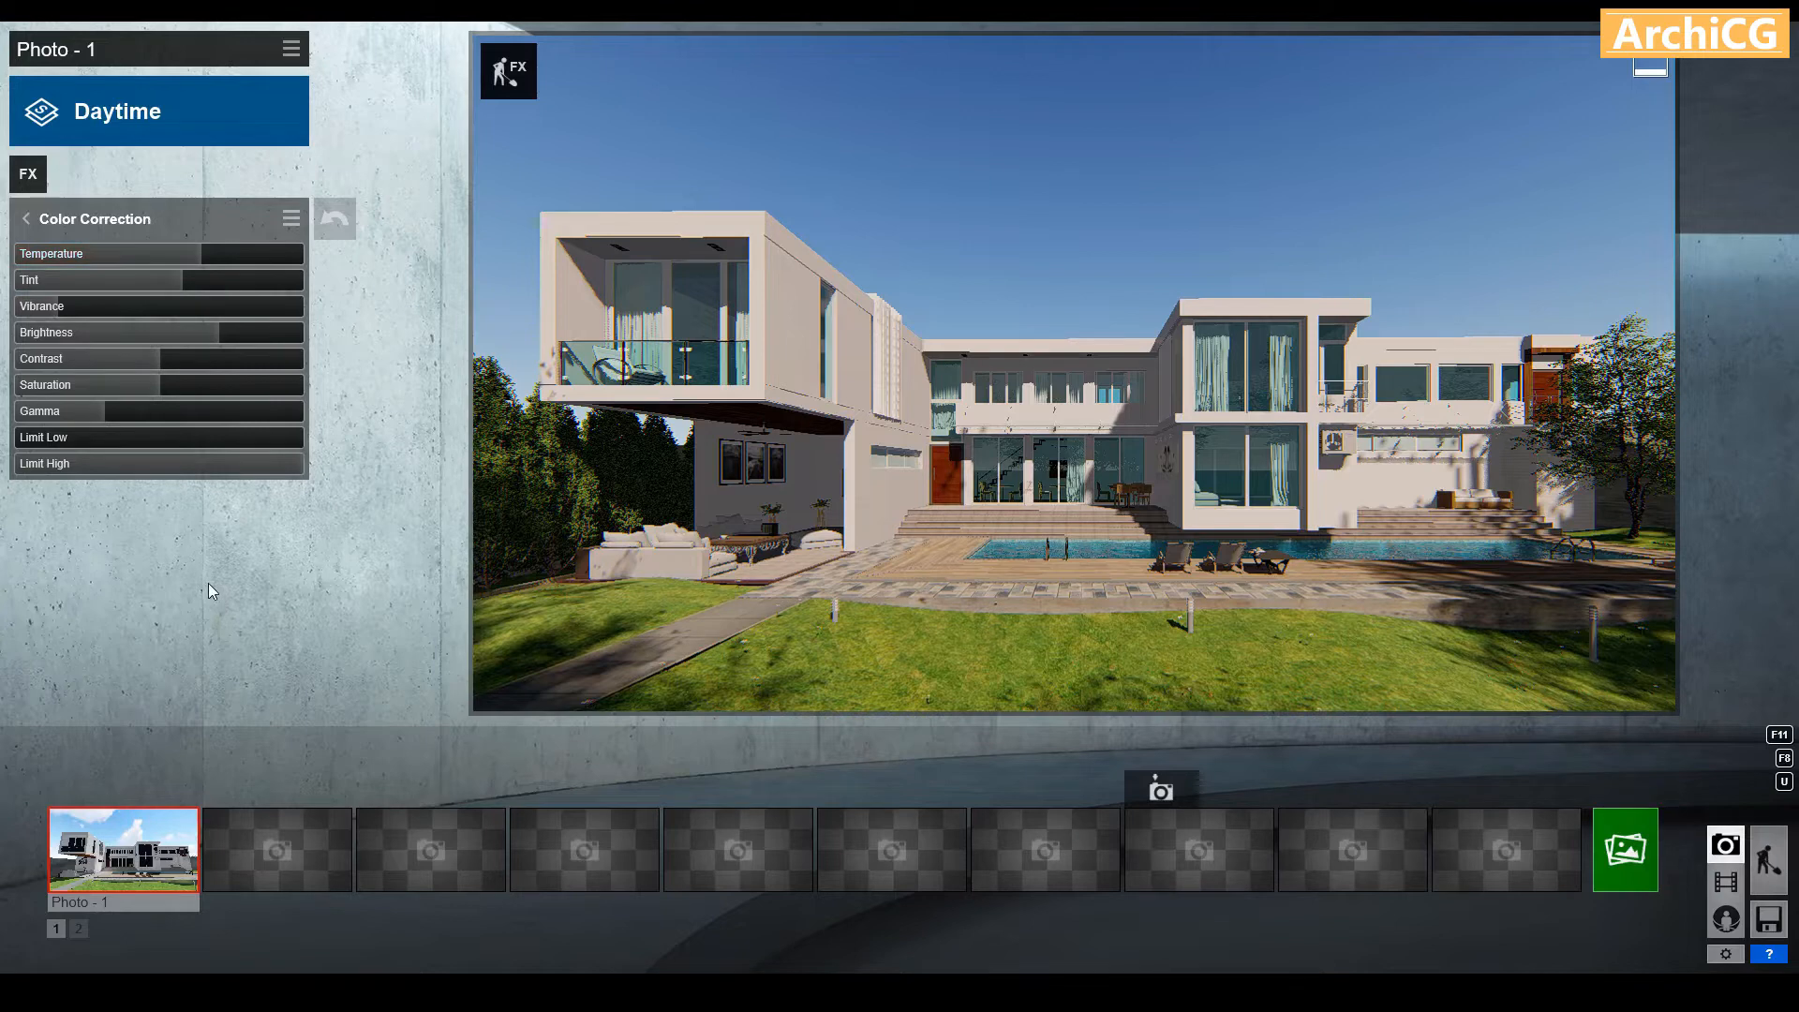
pyautogui.click(202, 262)
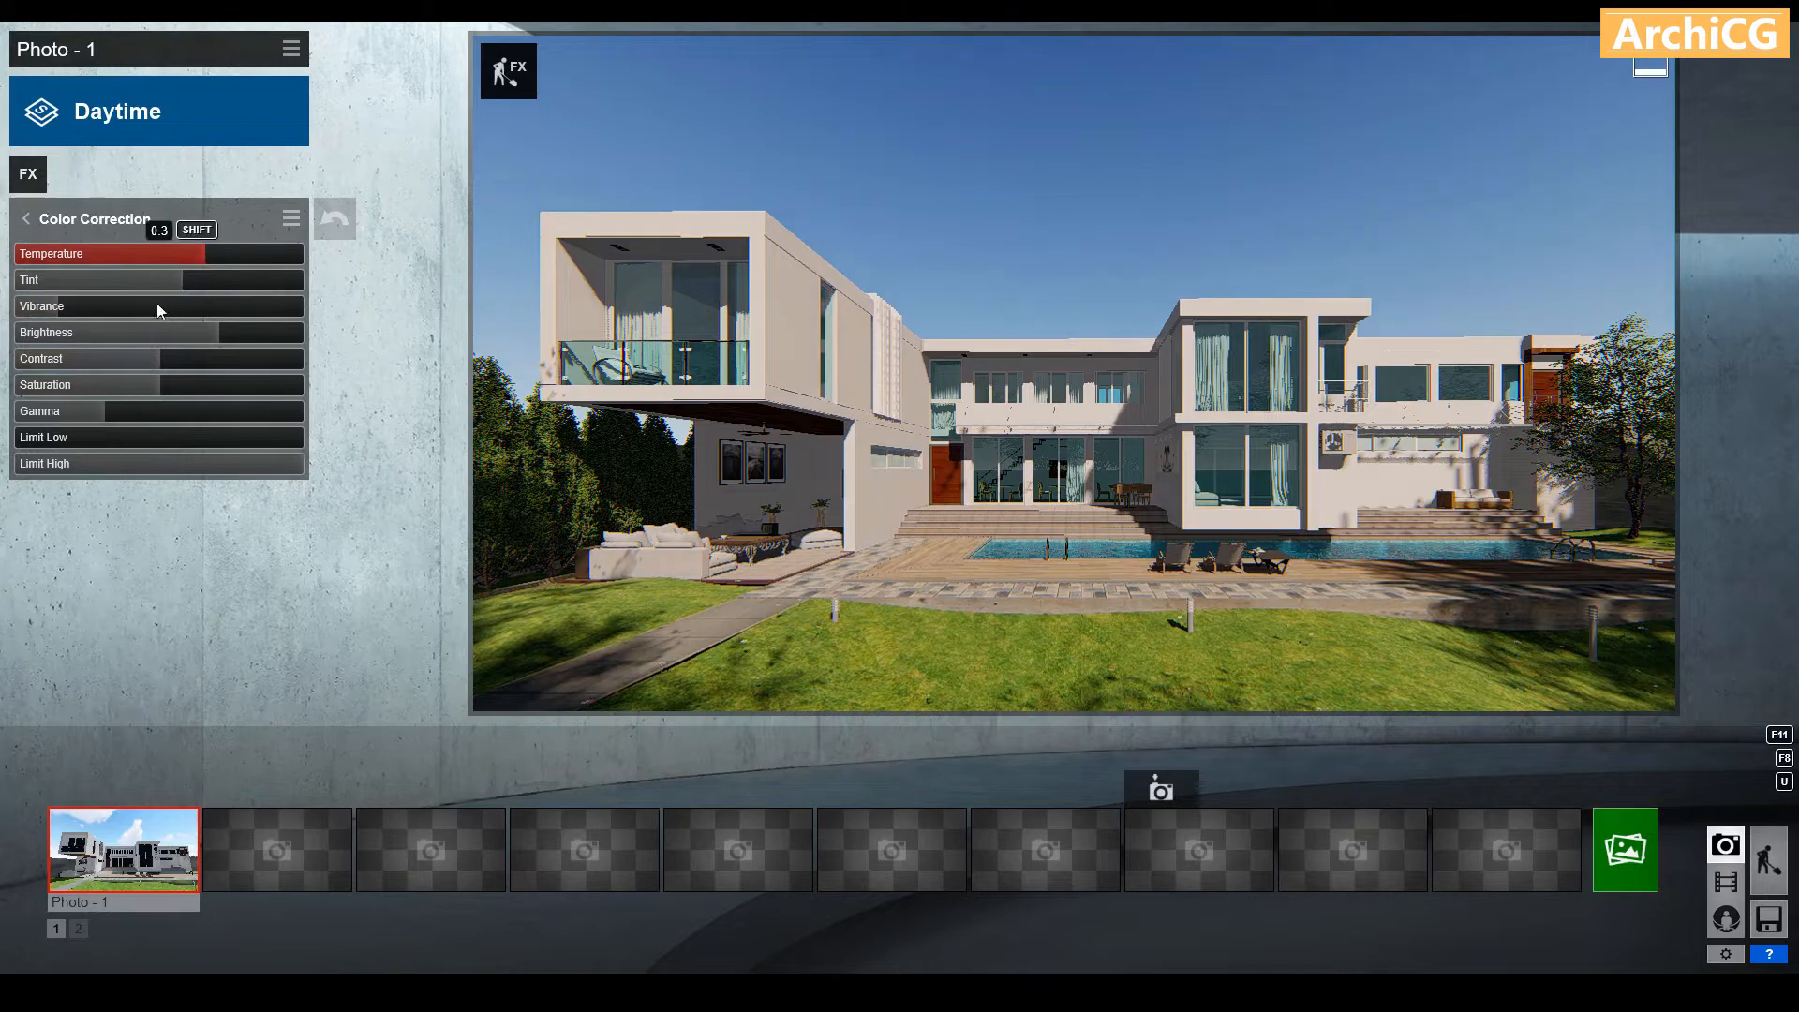
pyautogui.click(27, 220)
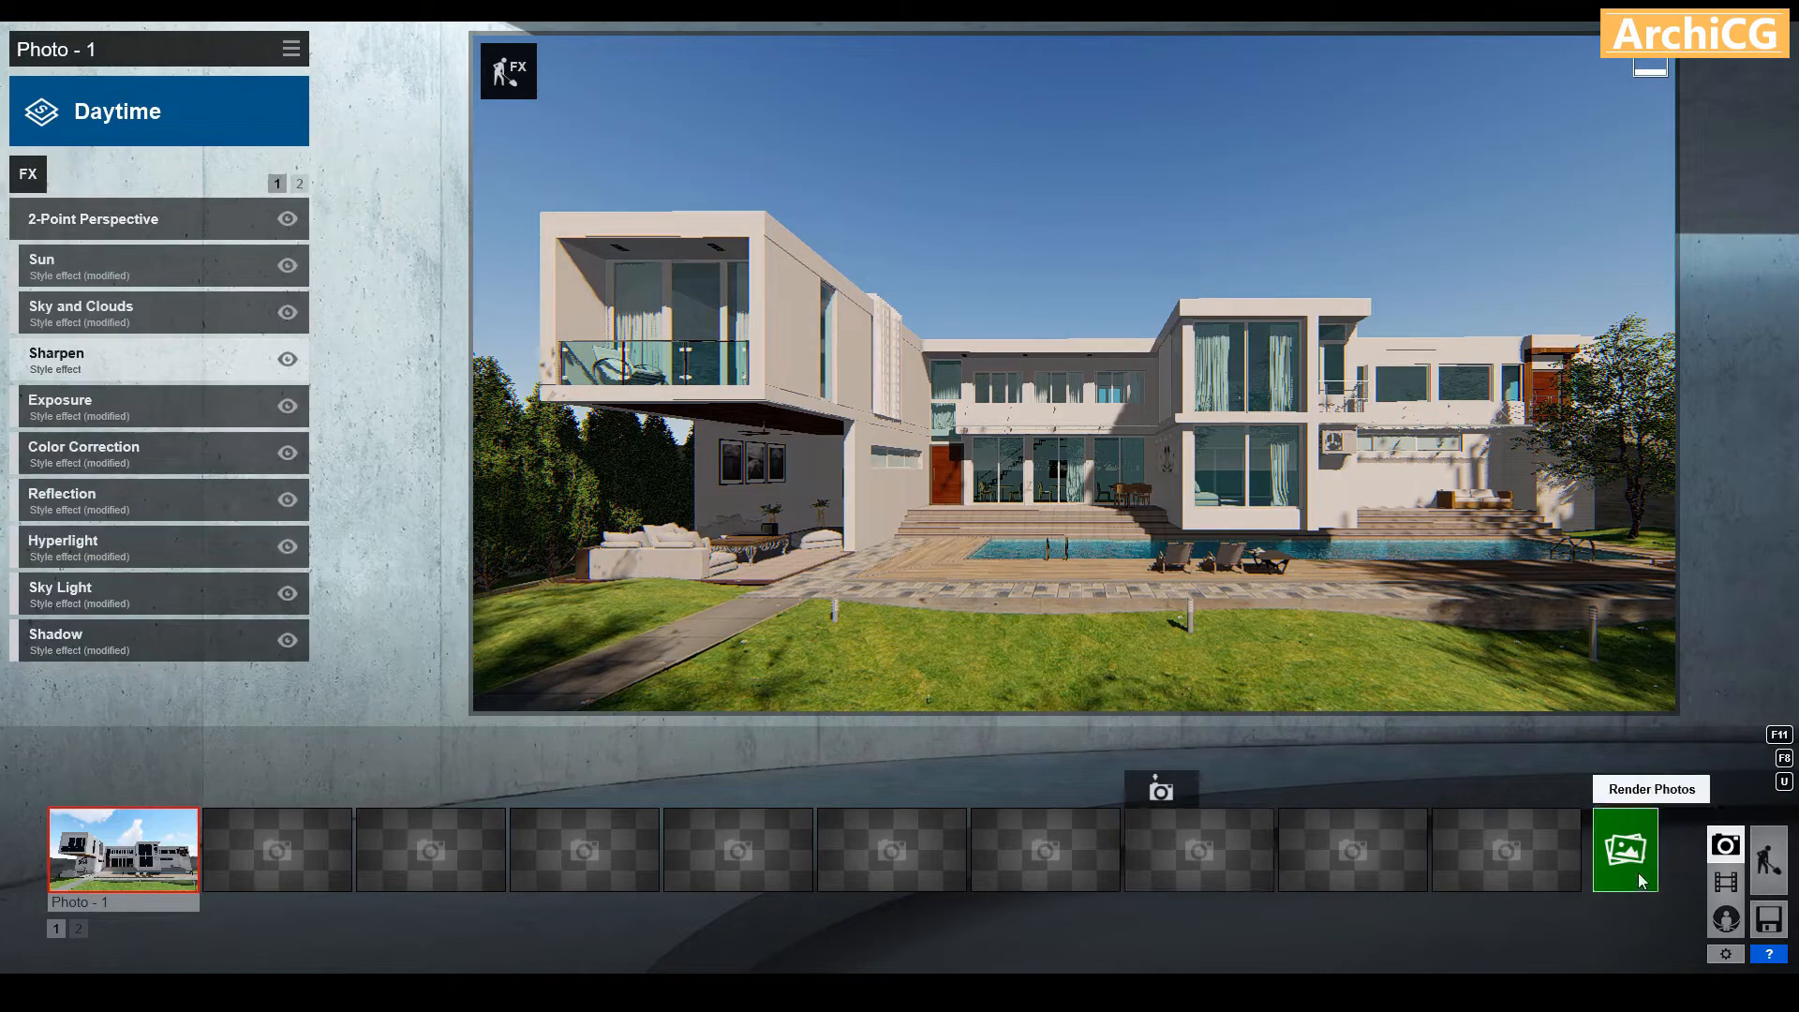
# Lower the sun height to about 0.3 in the Sun effect
pyautogui.click(197, 268)
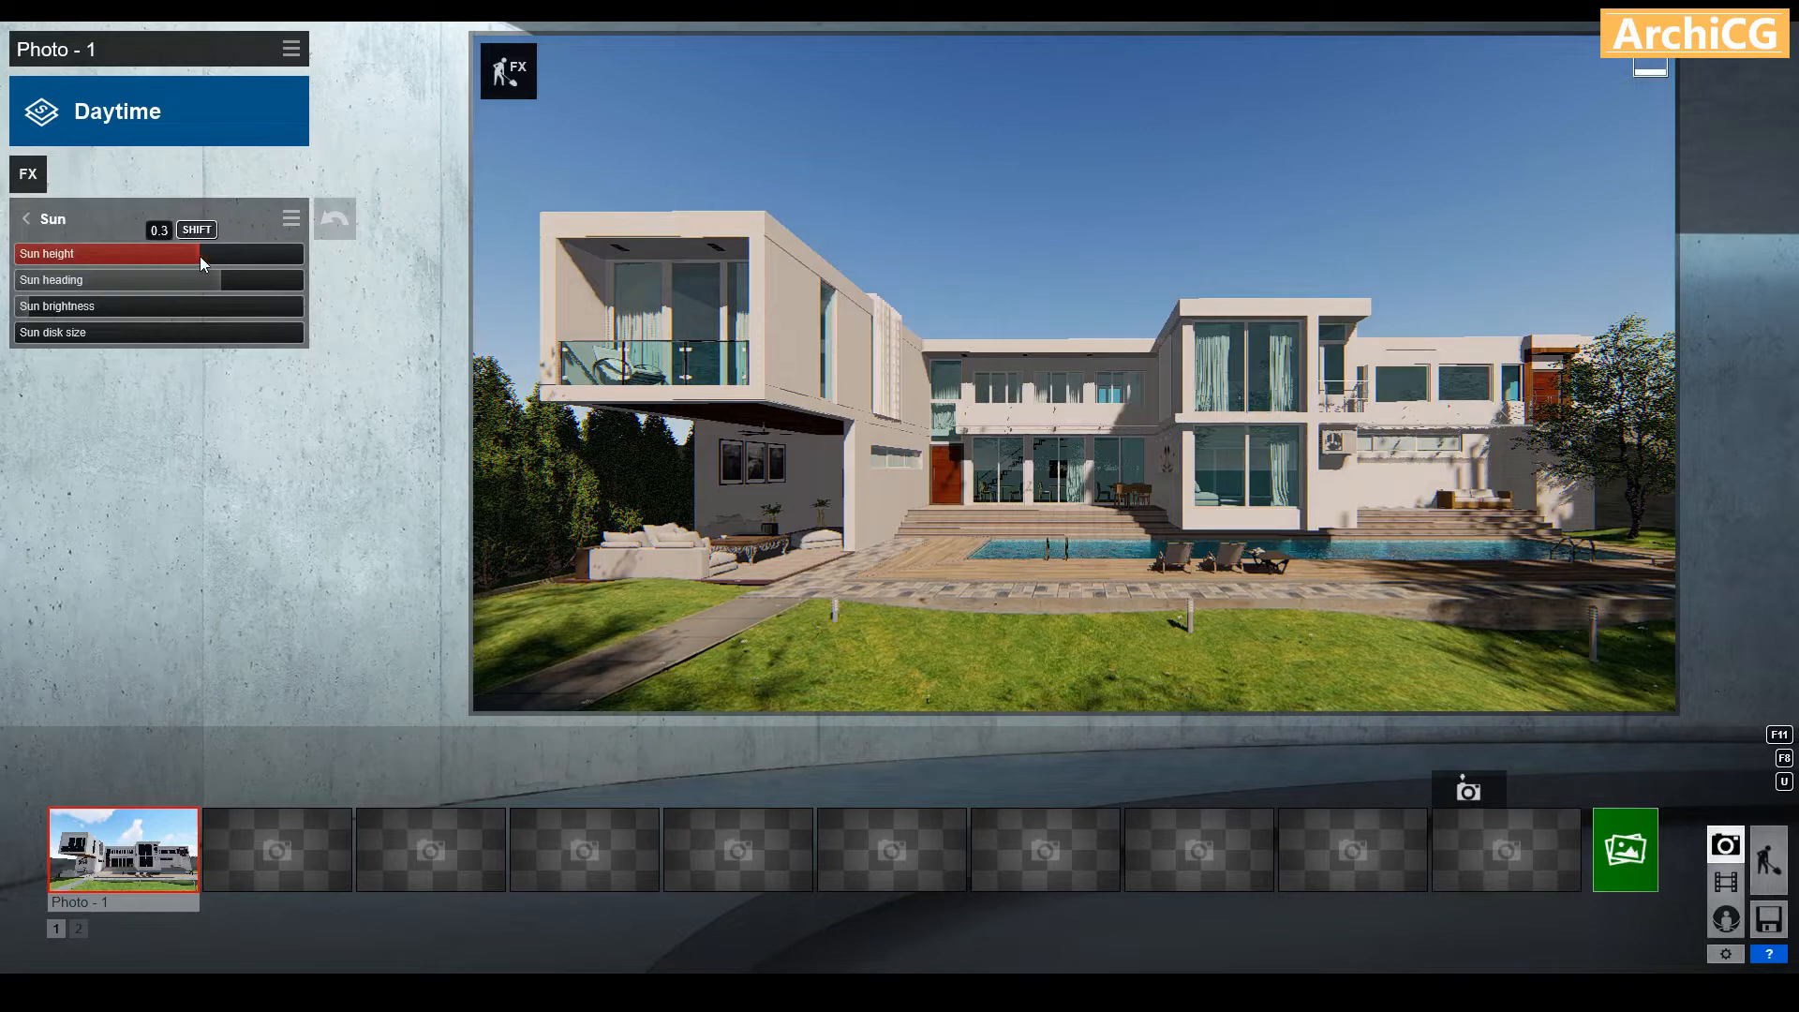
pyautogui.click(200, 256)
pyautogui.moveTo(199, 256); pyautogui.dragTo(206, 255)
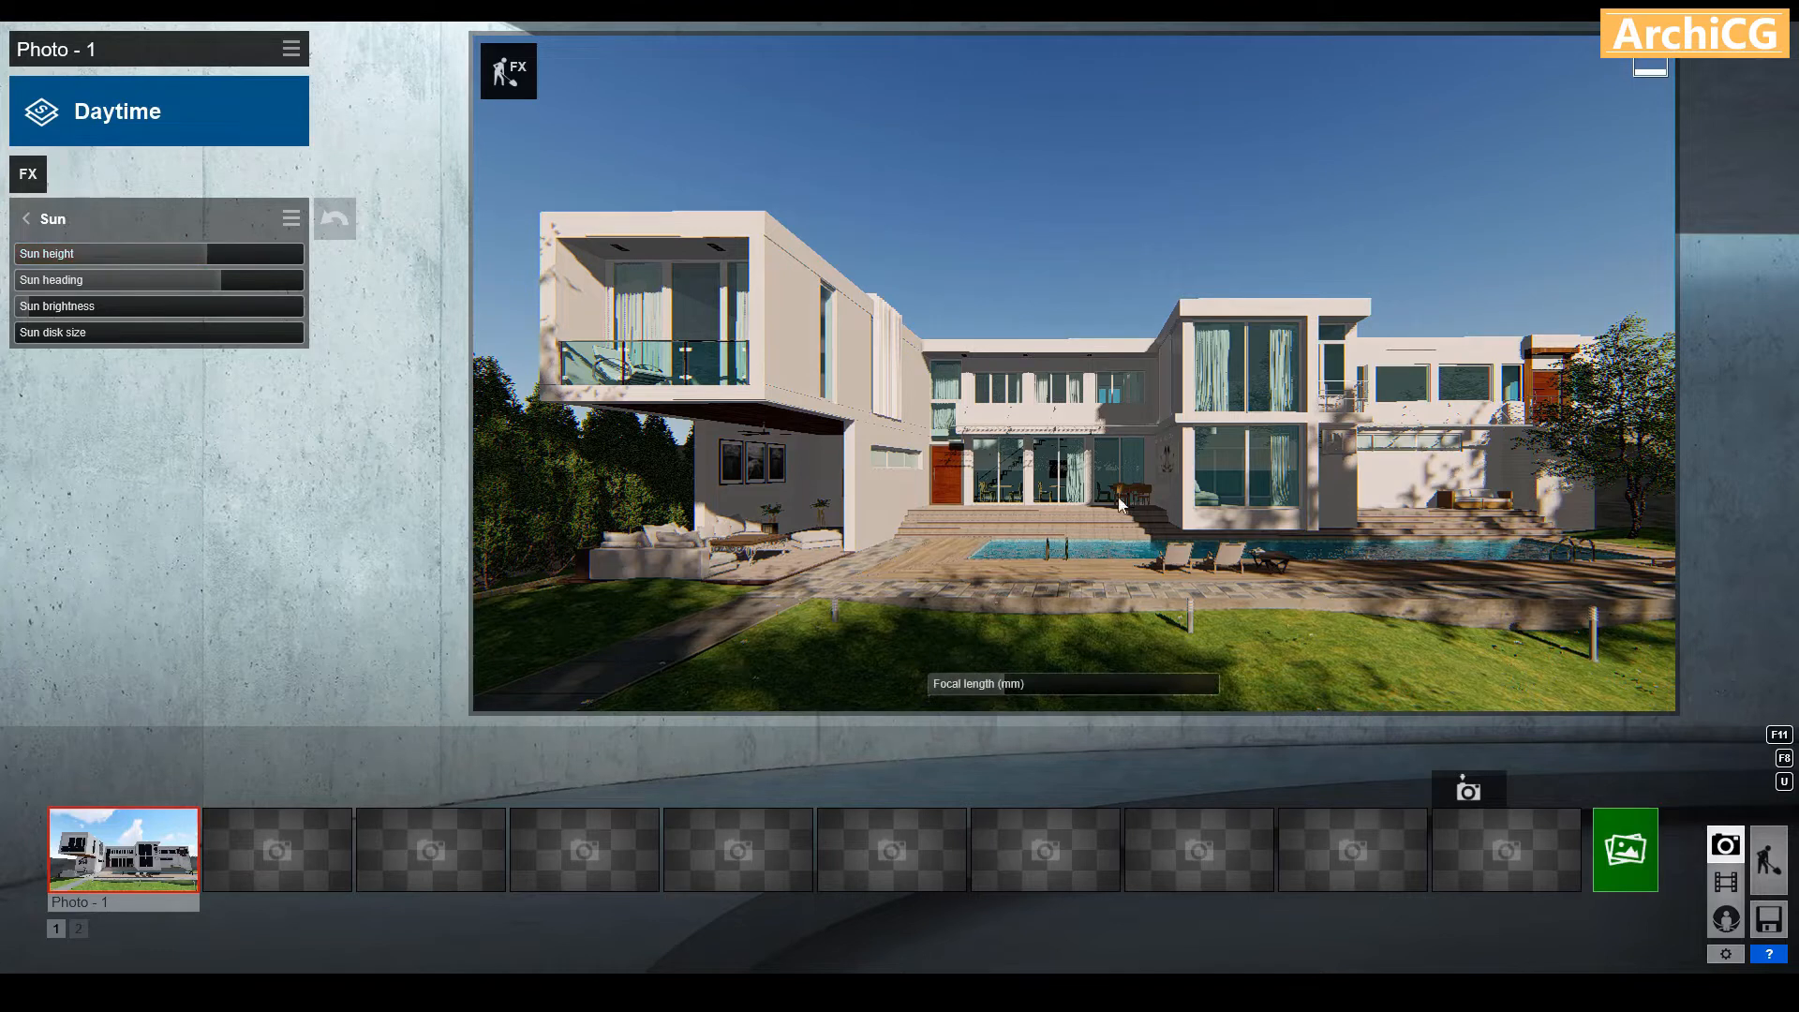
# In the scene editor, move the large Cedar Elm on the lawn farther from the house, and restore the saved photo camera
pyautogui.moveTo(1262, 470); pyautogui.dragTo(1630, 745, button='right')
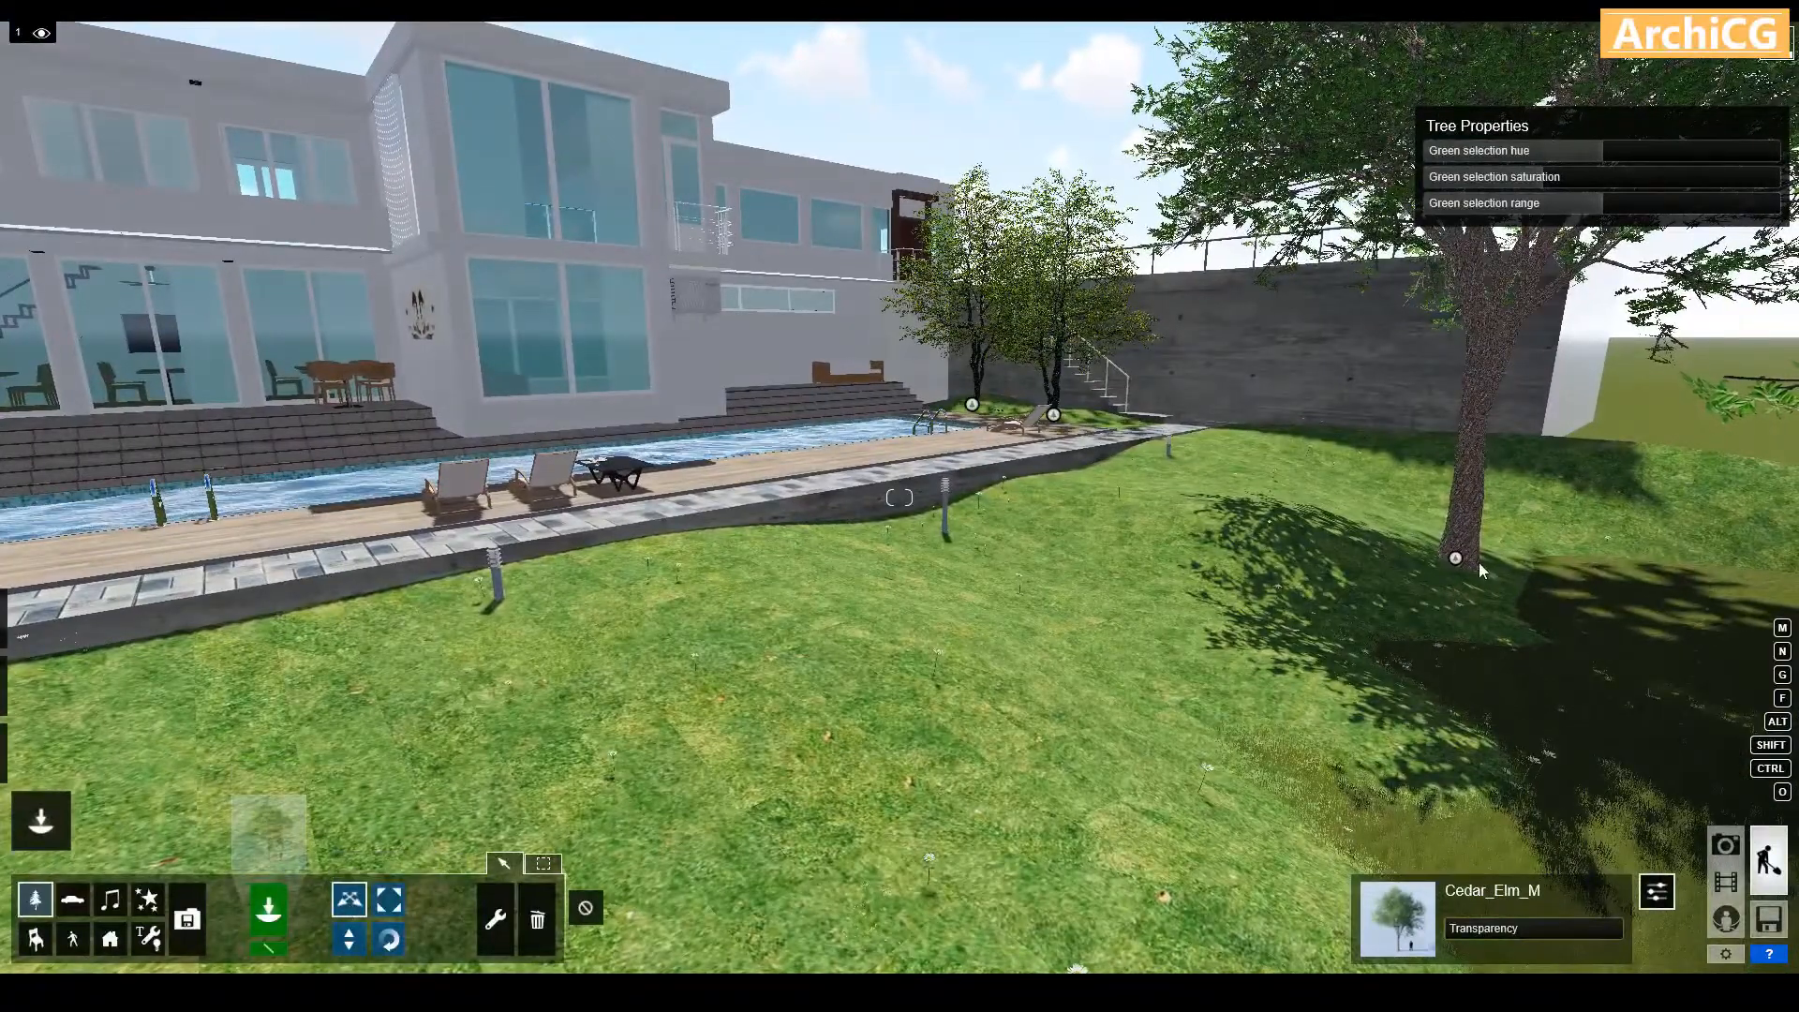
pyautogui.moveTo(1455, 557); pyautogui.dragTo(1761, 576)
pyautogui.click(1726, 846)
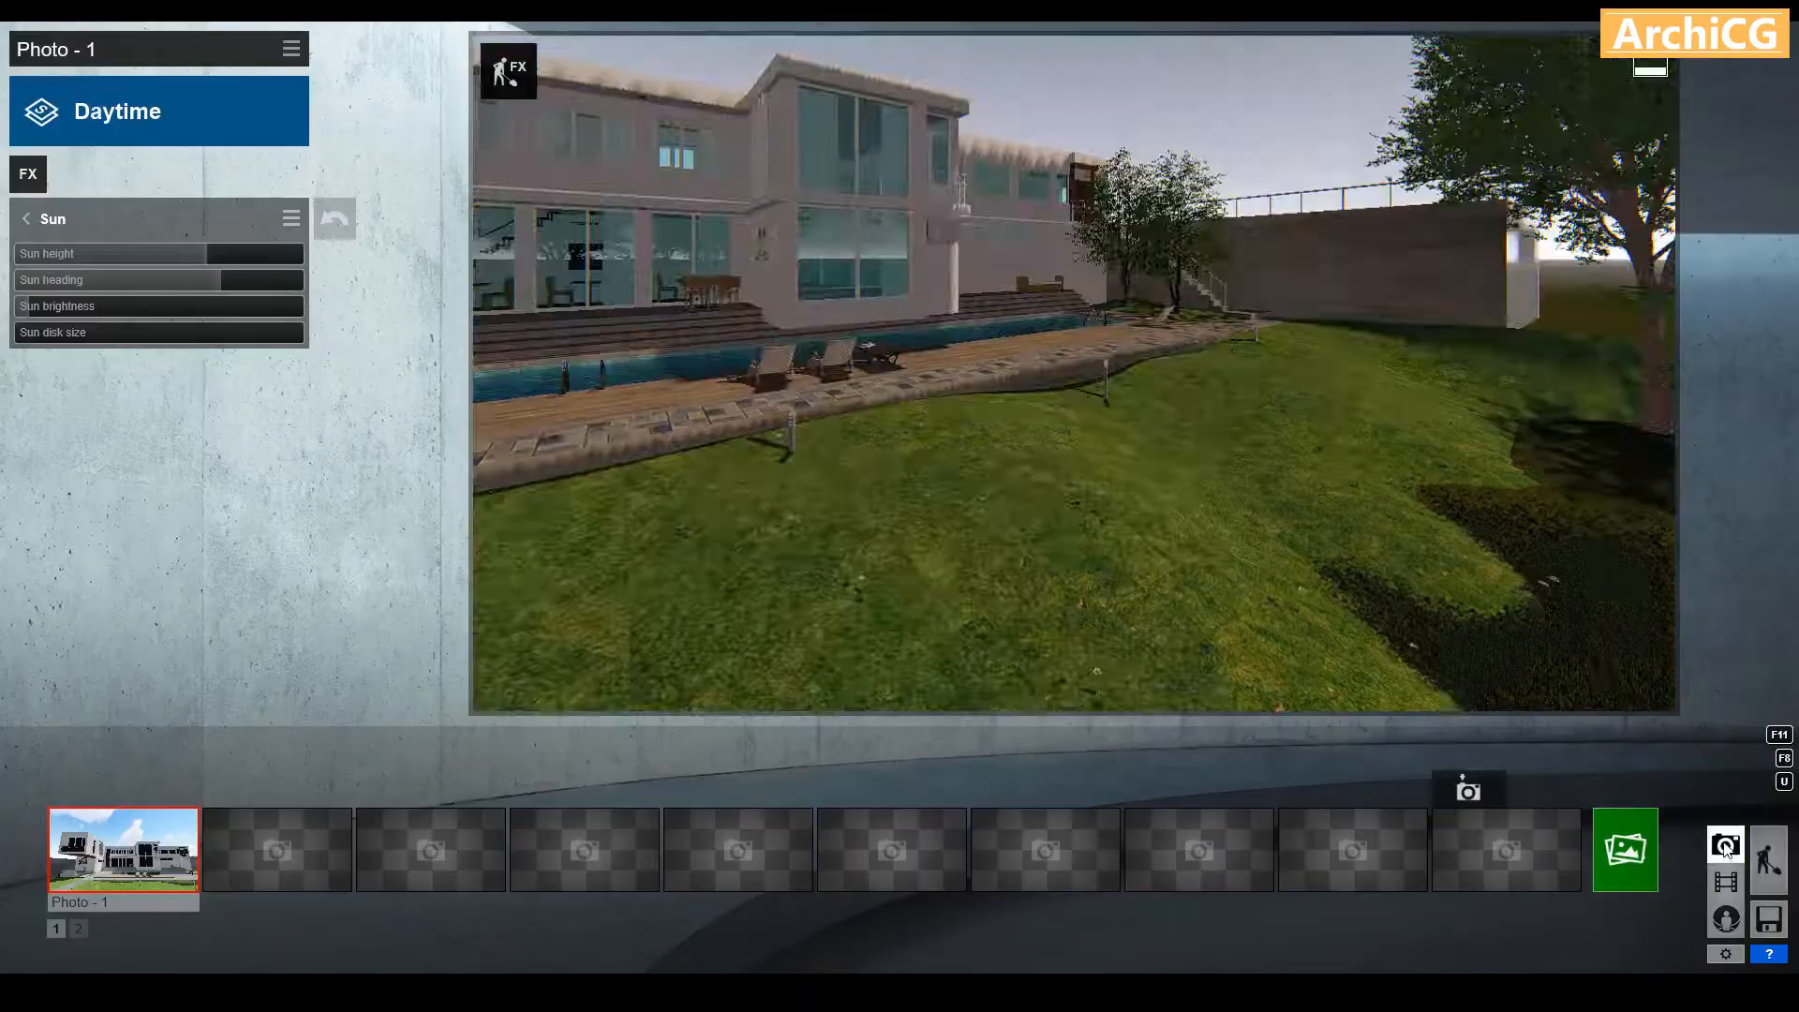
pyautogui.moveTo(126, 860)
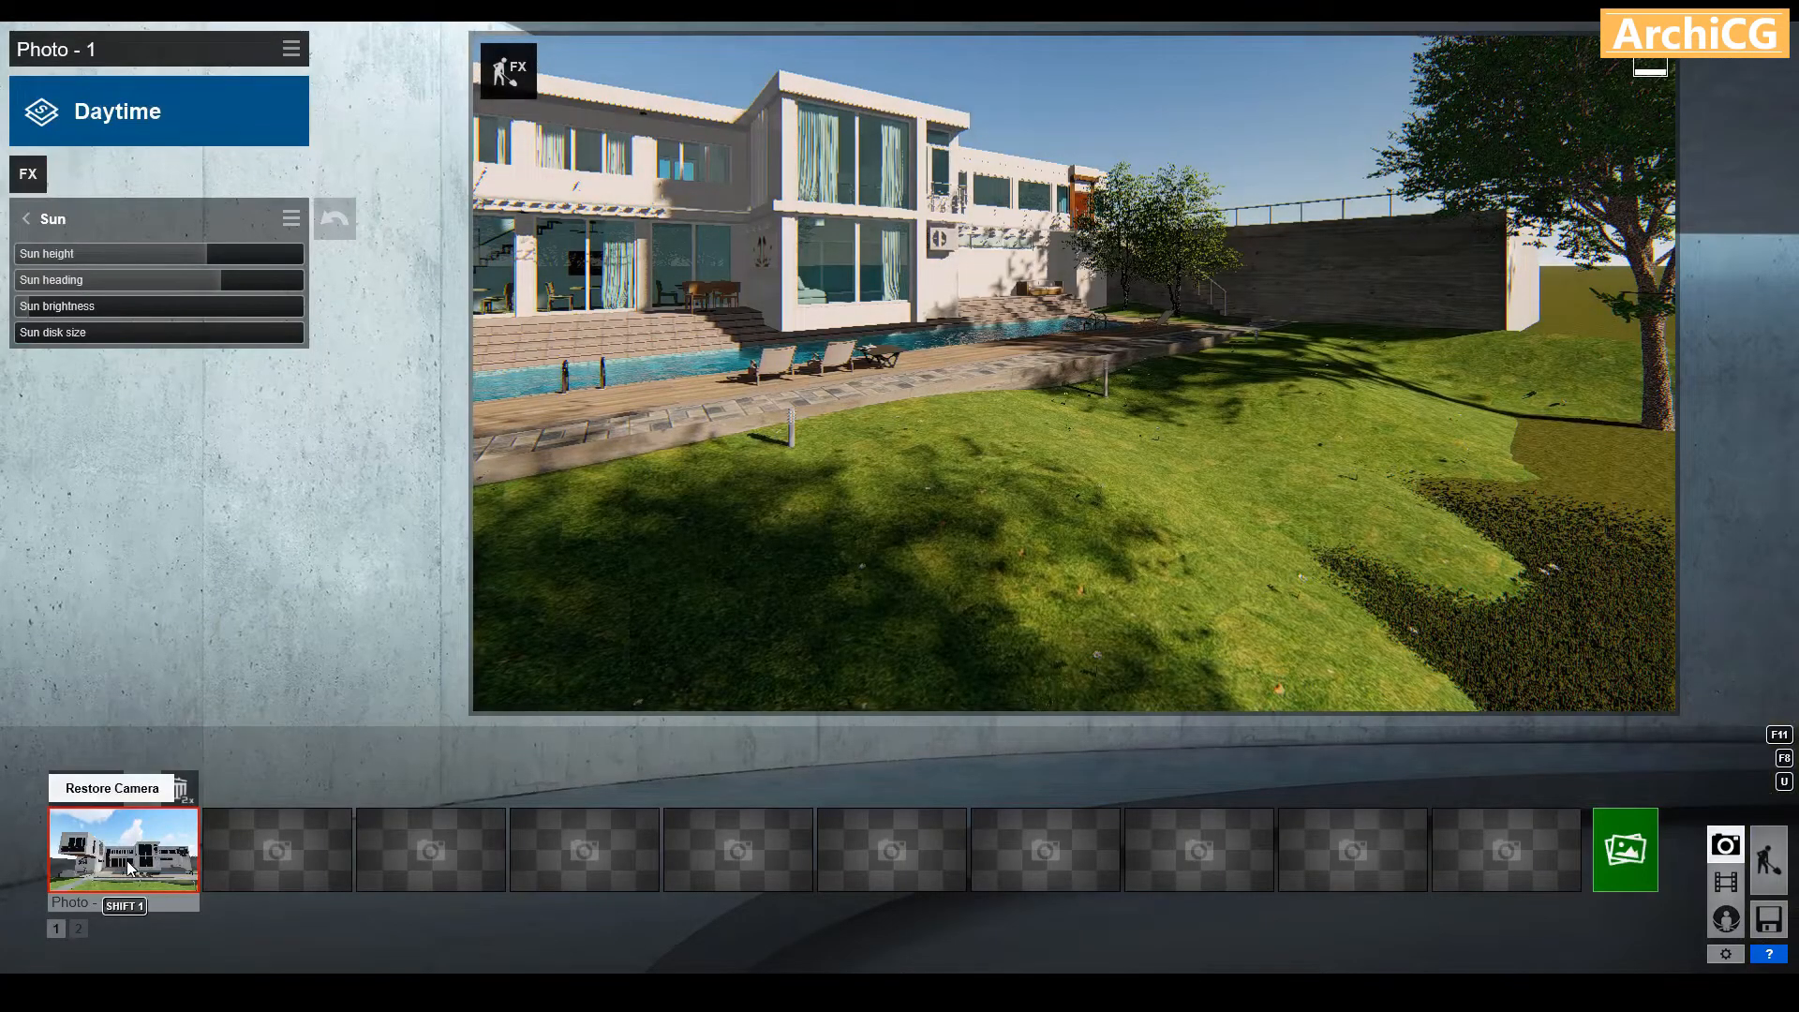
pyautogui.click(127, 860)
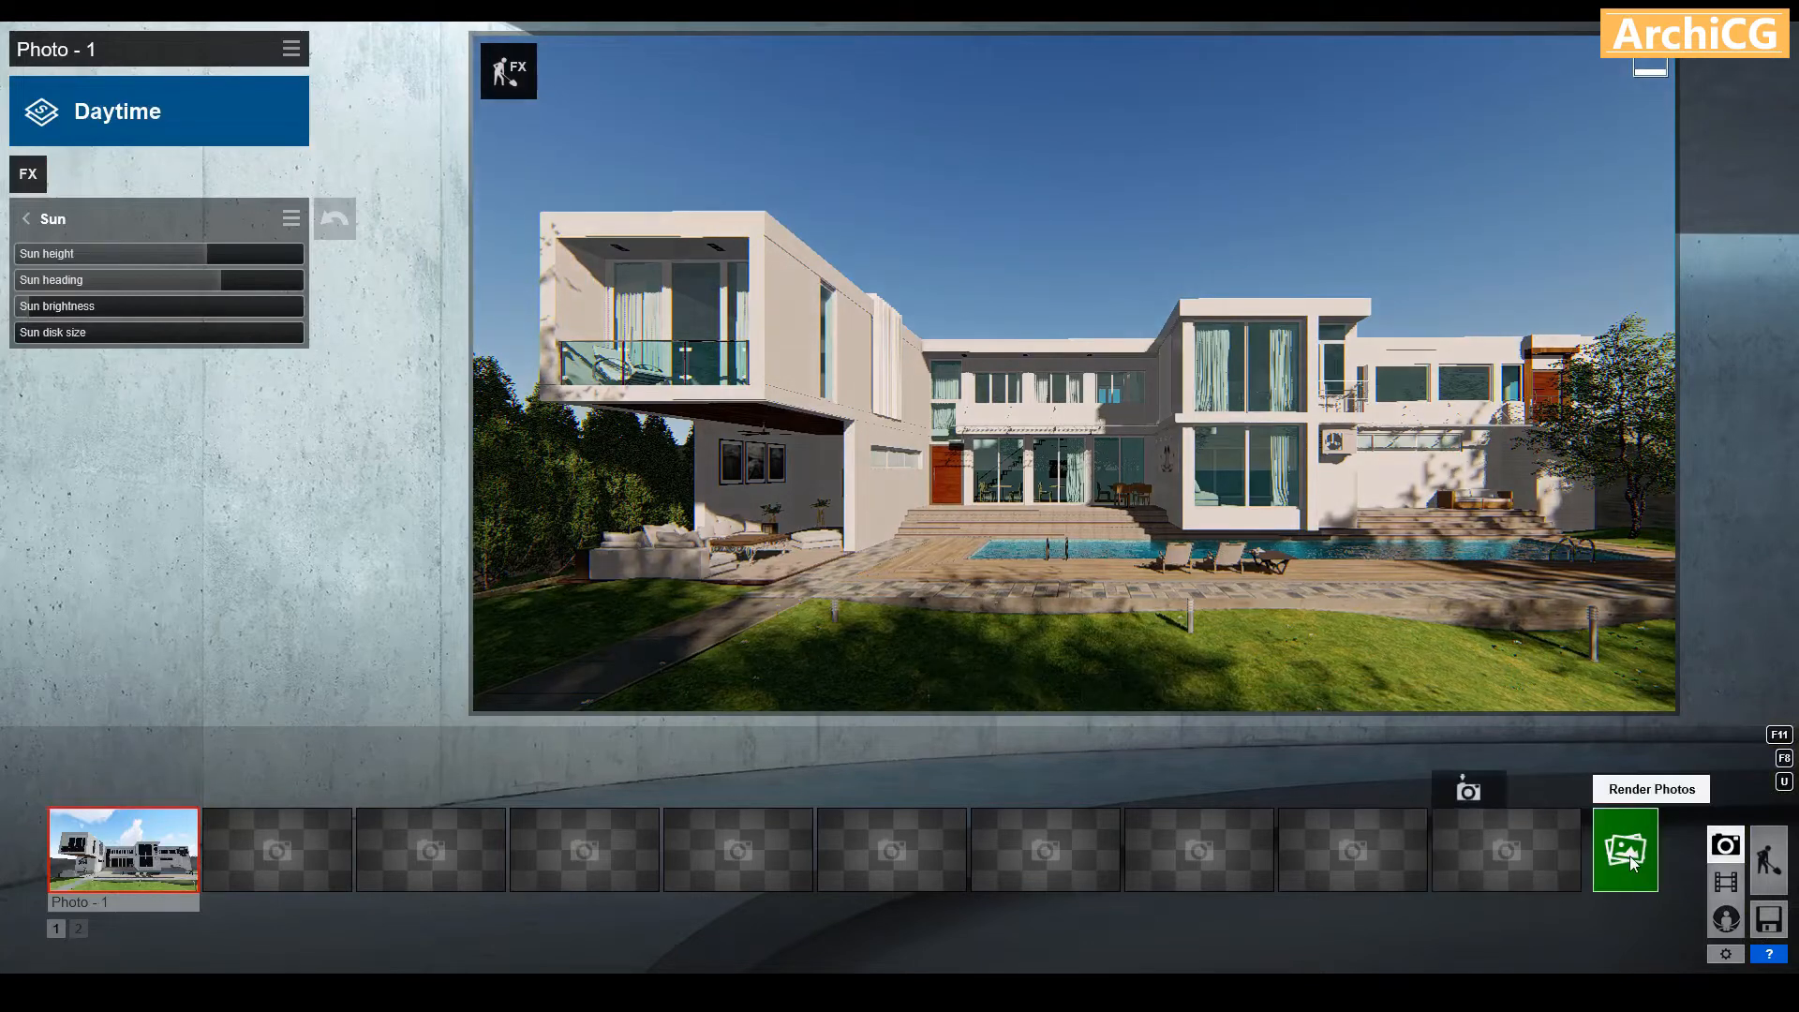
pyautogui.click(26, 220)
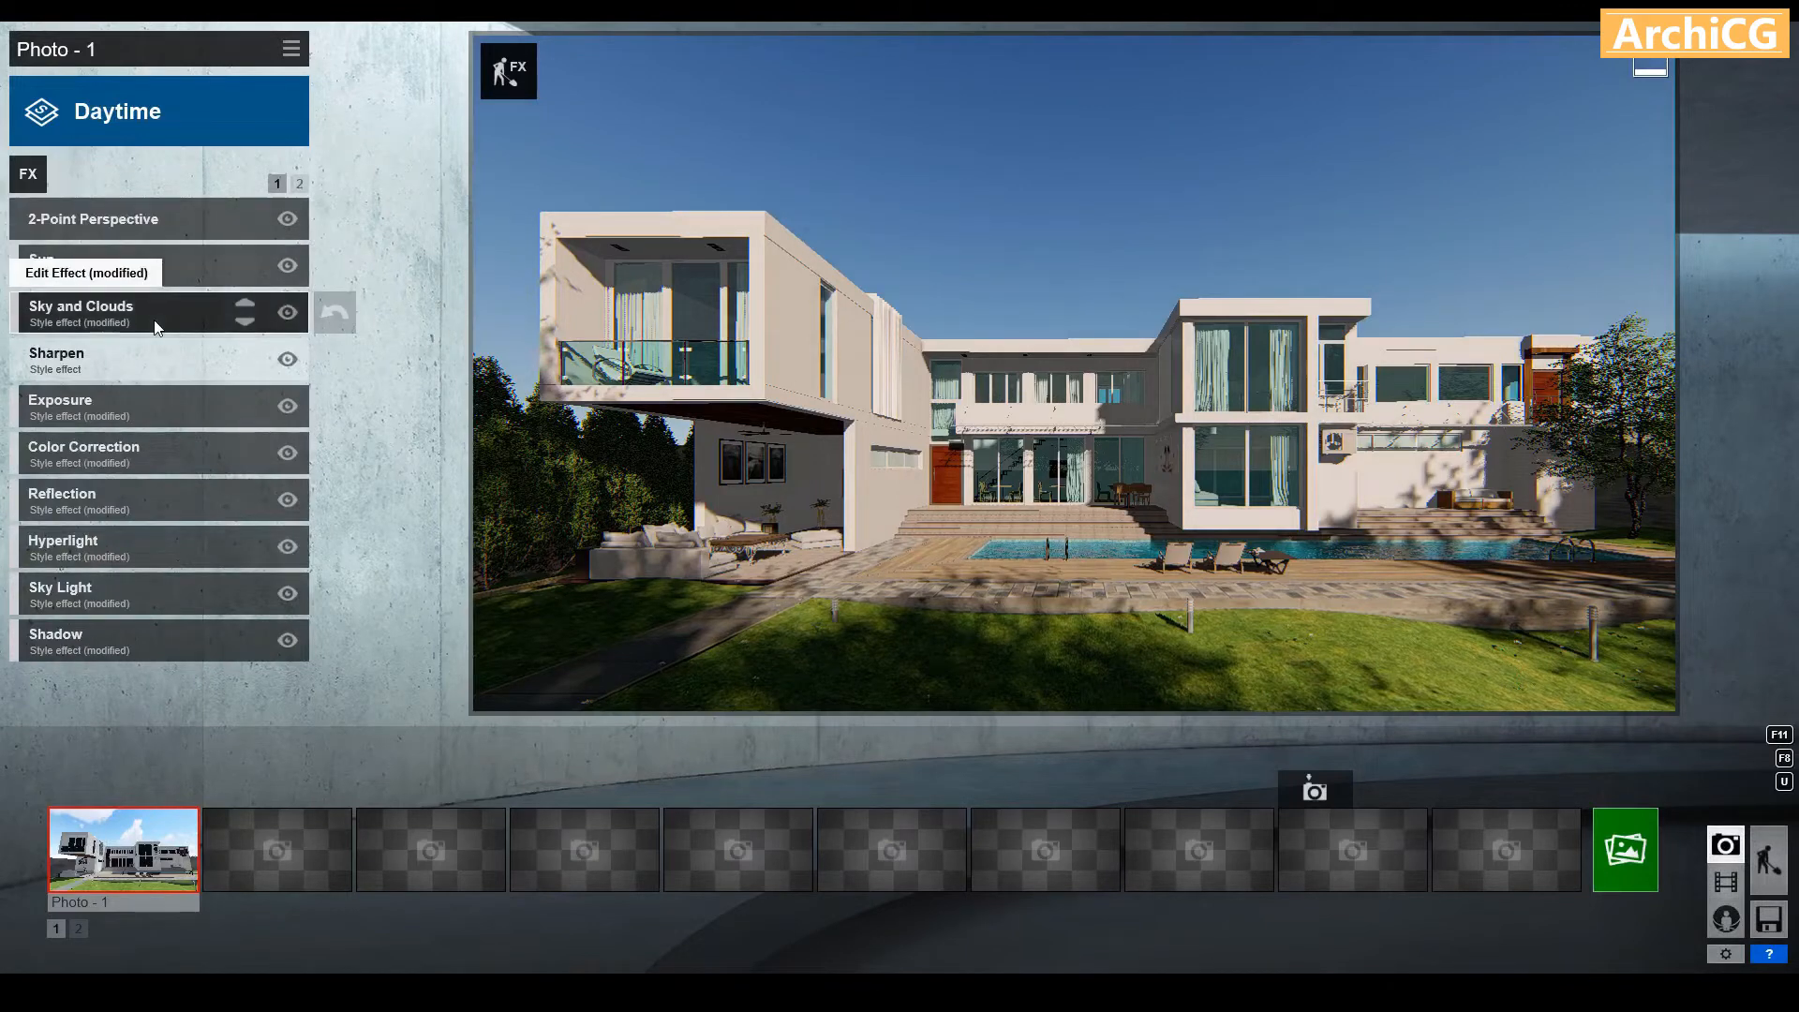
pyautogui.click(155, 321)
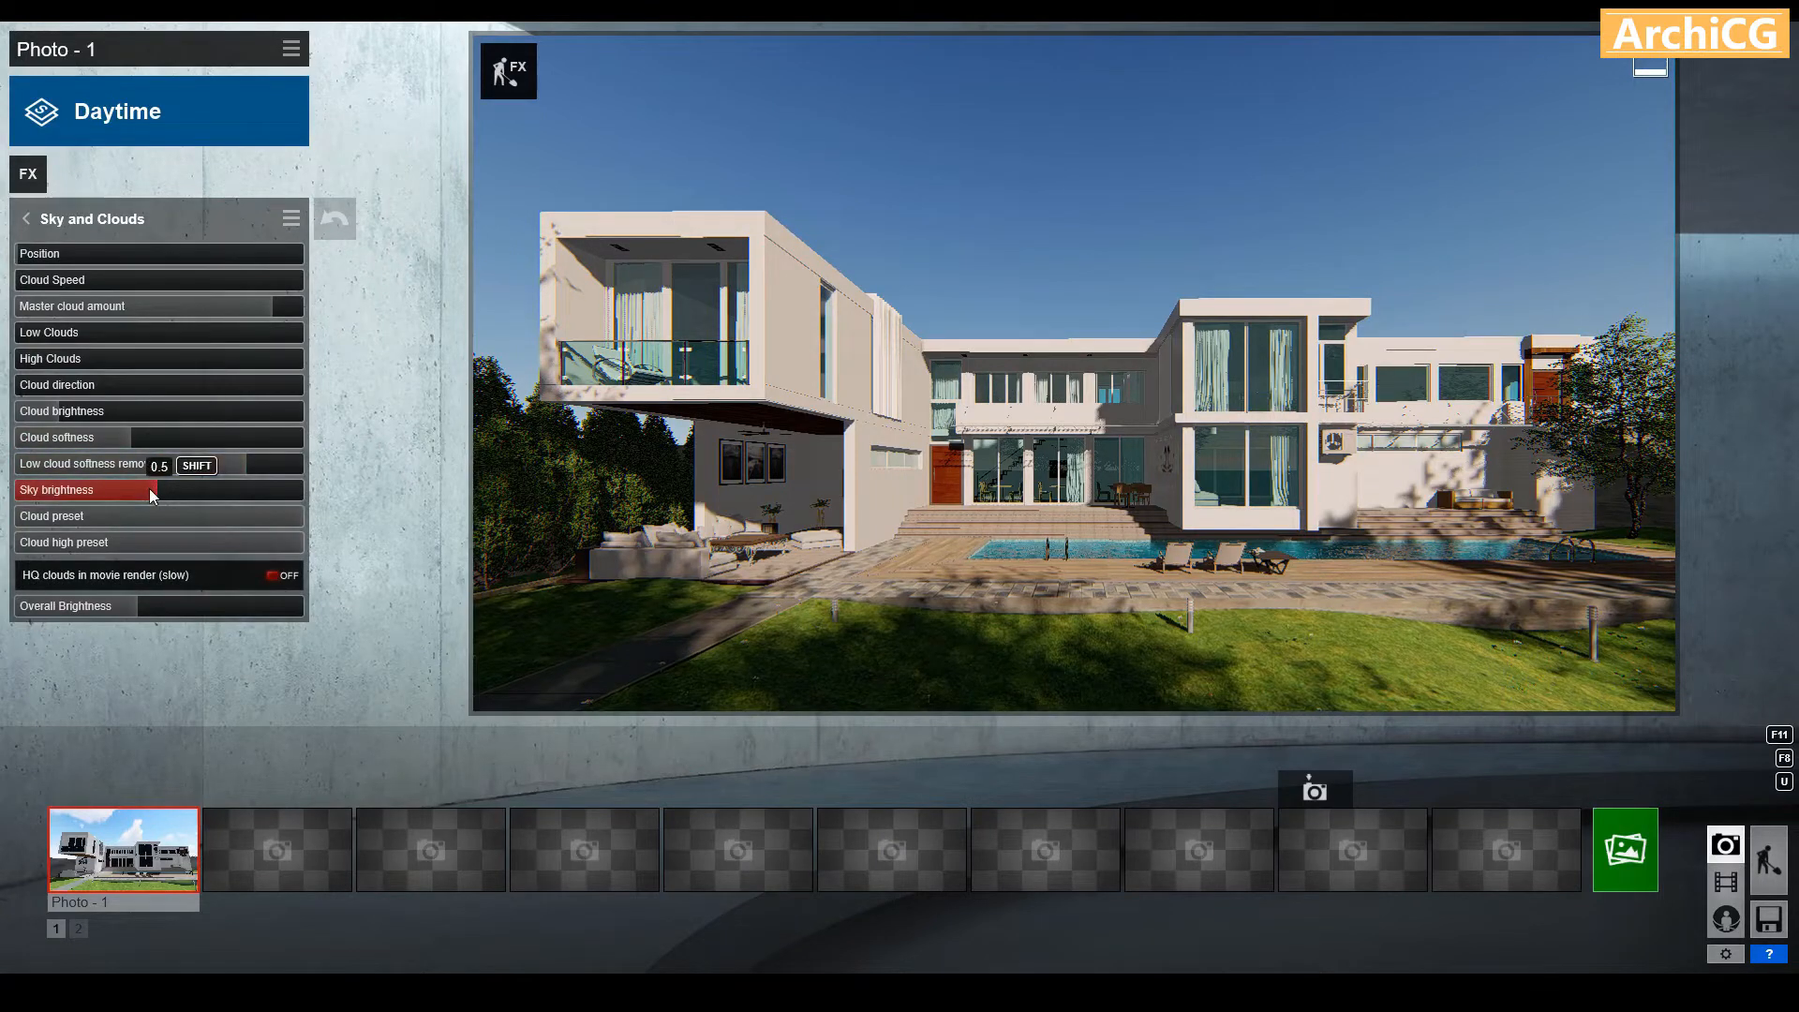
pyautogui.click(29, 219)
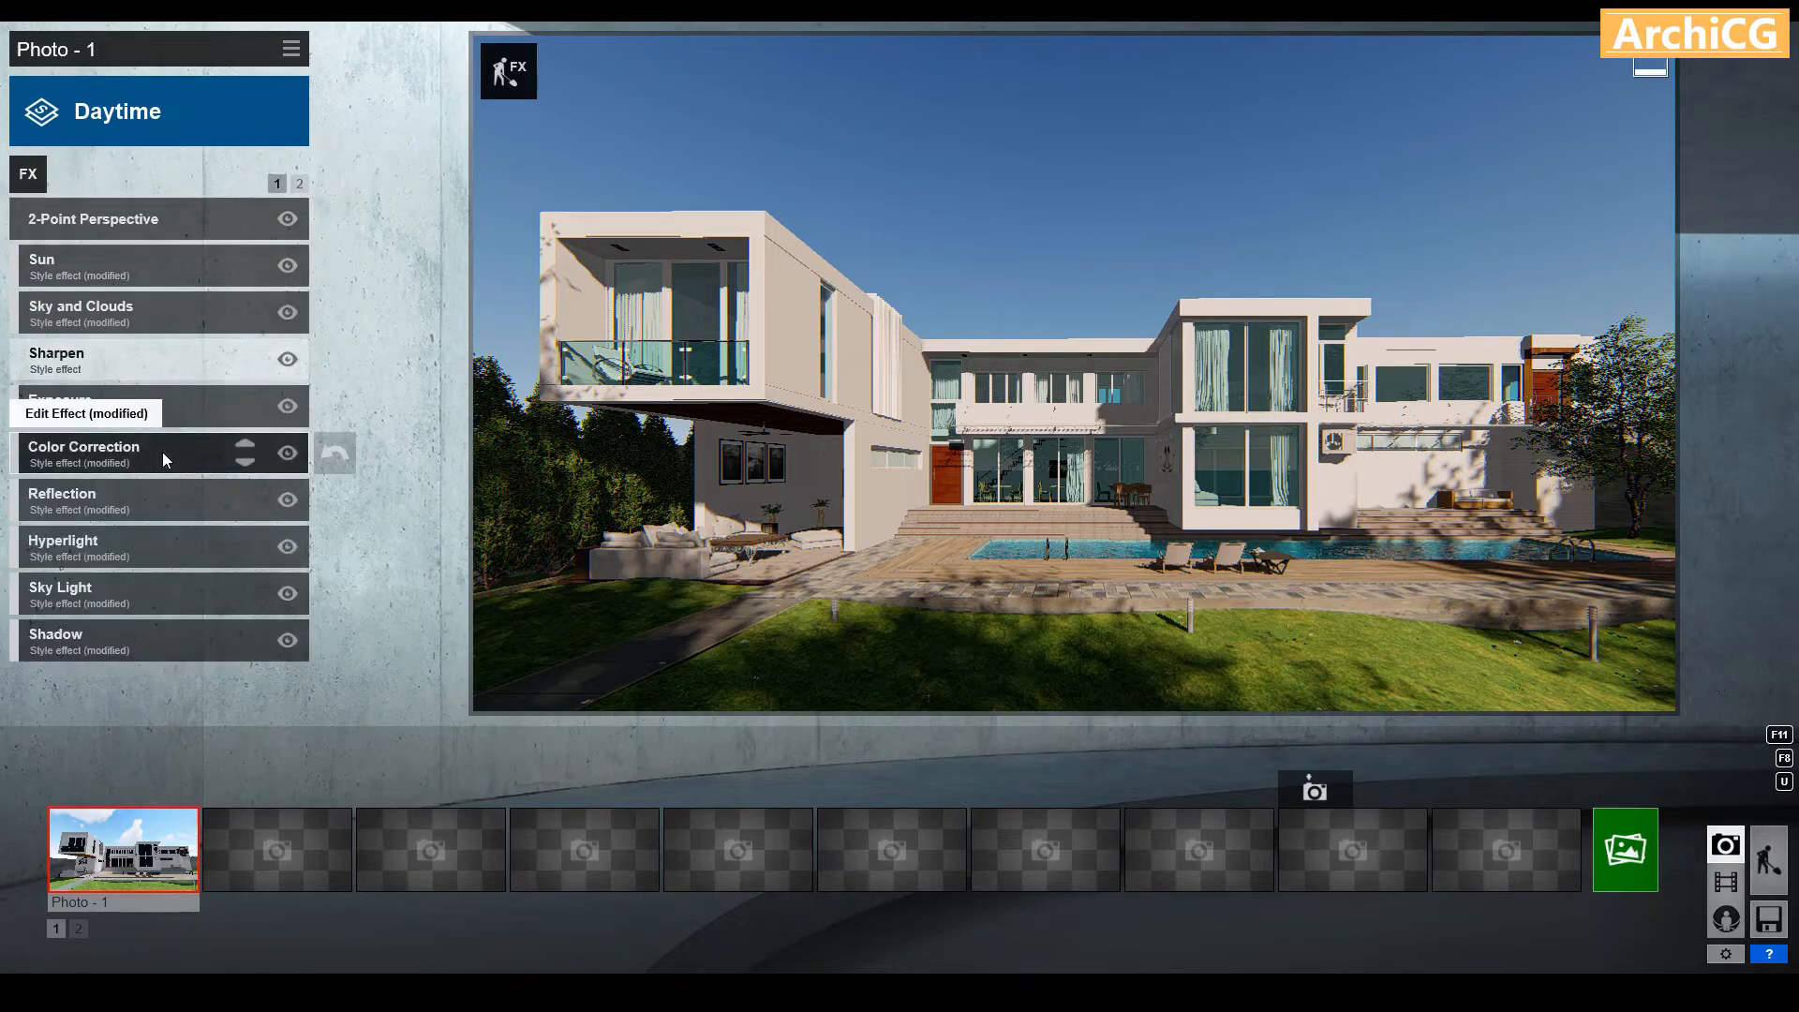
pyautogui.click(184, 407)
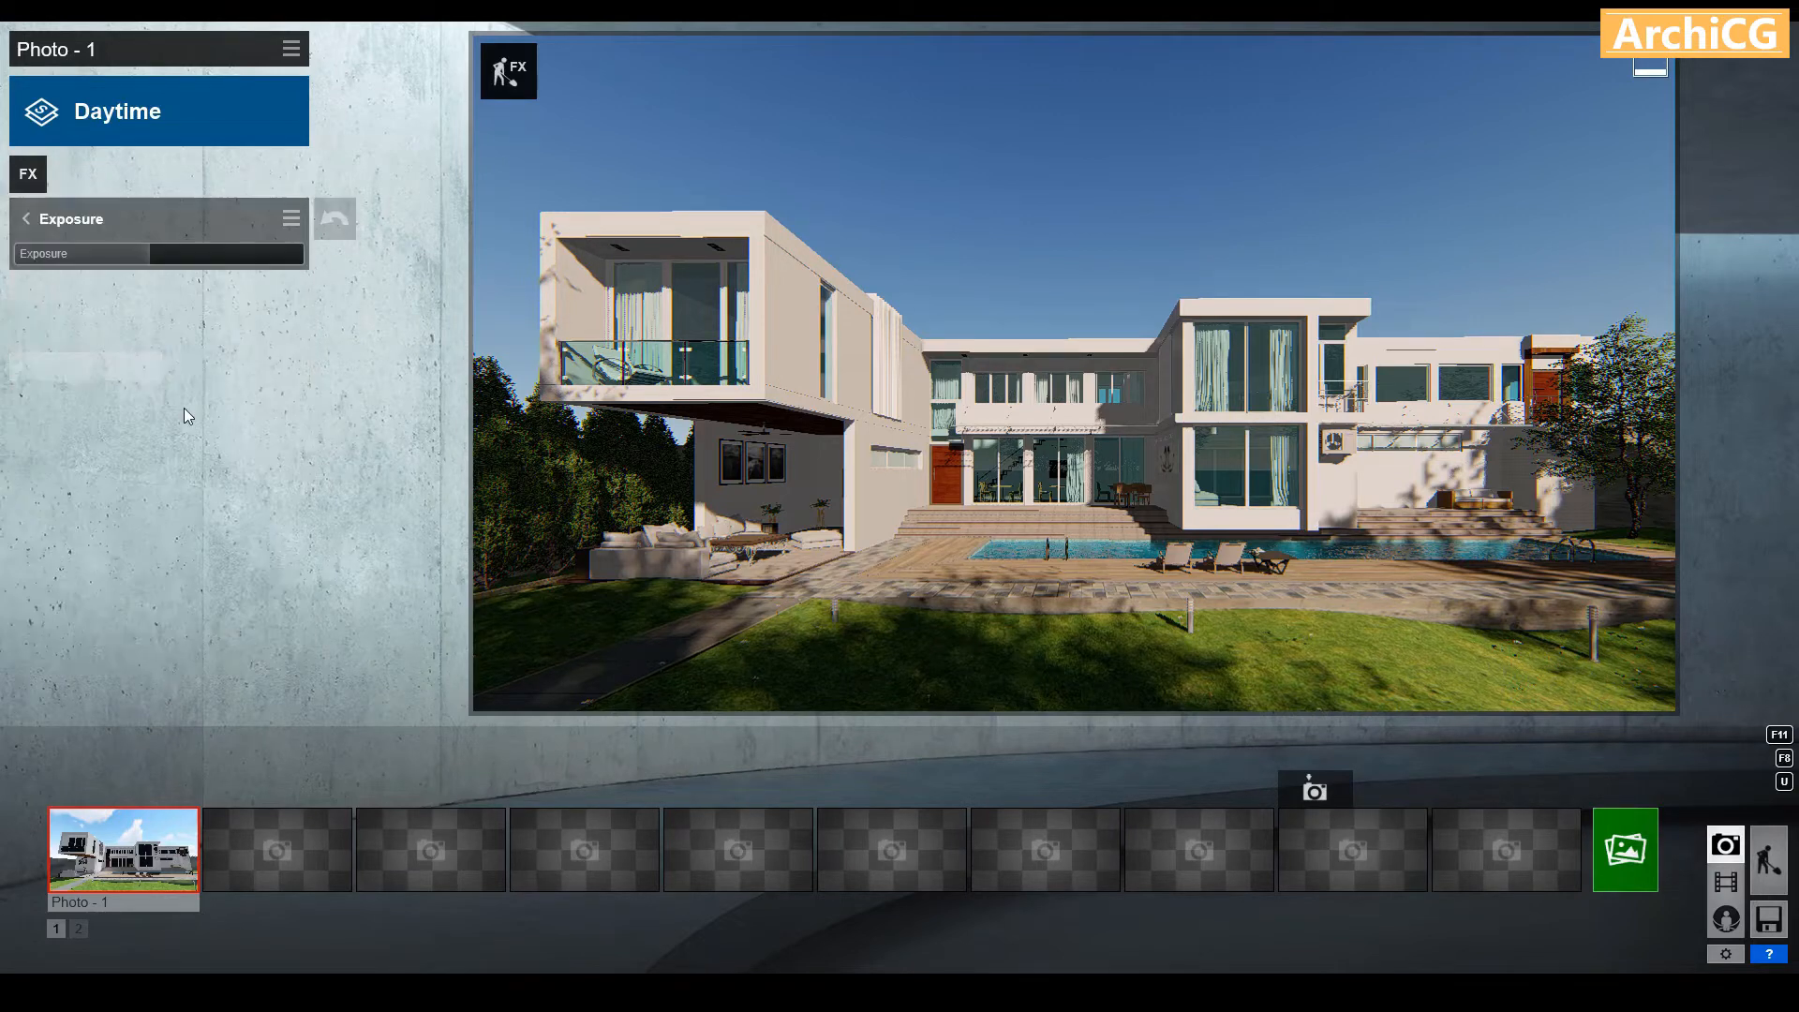
pyautogui.click(26, 219)
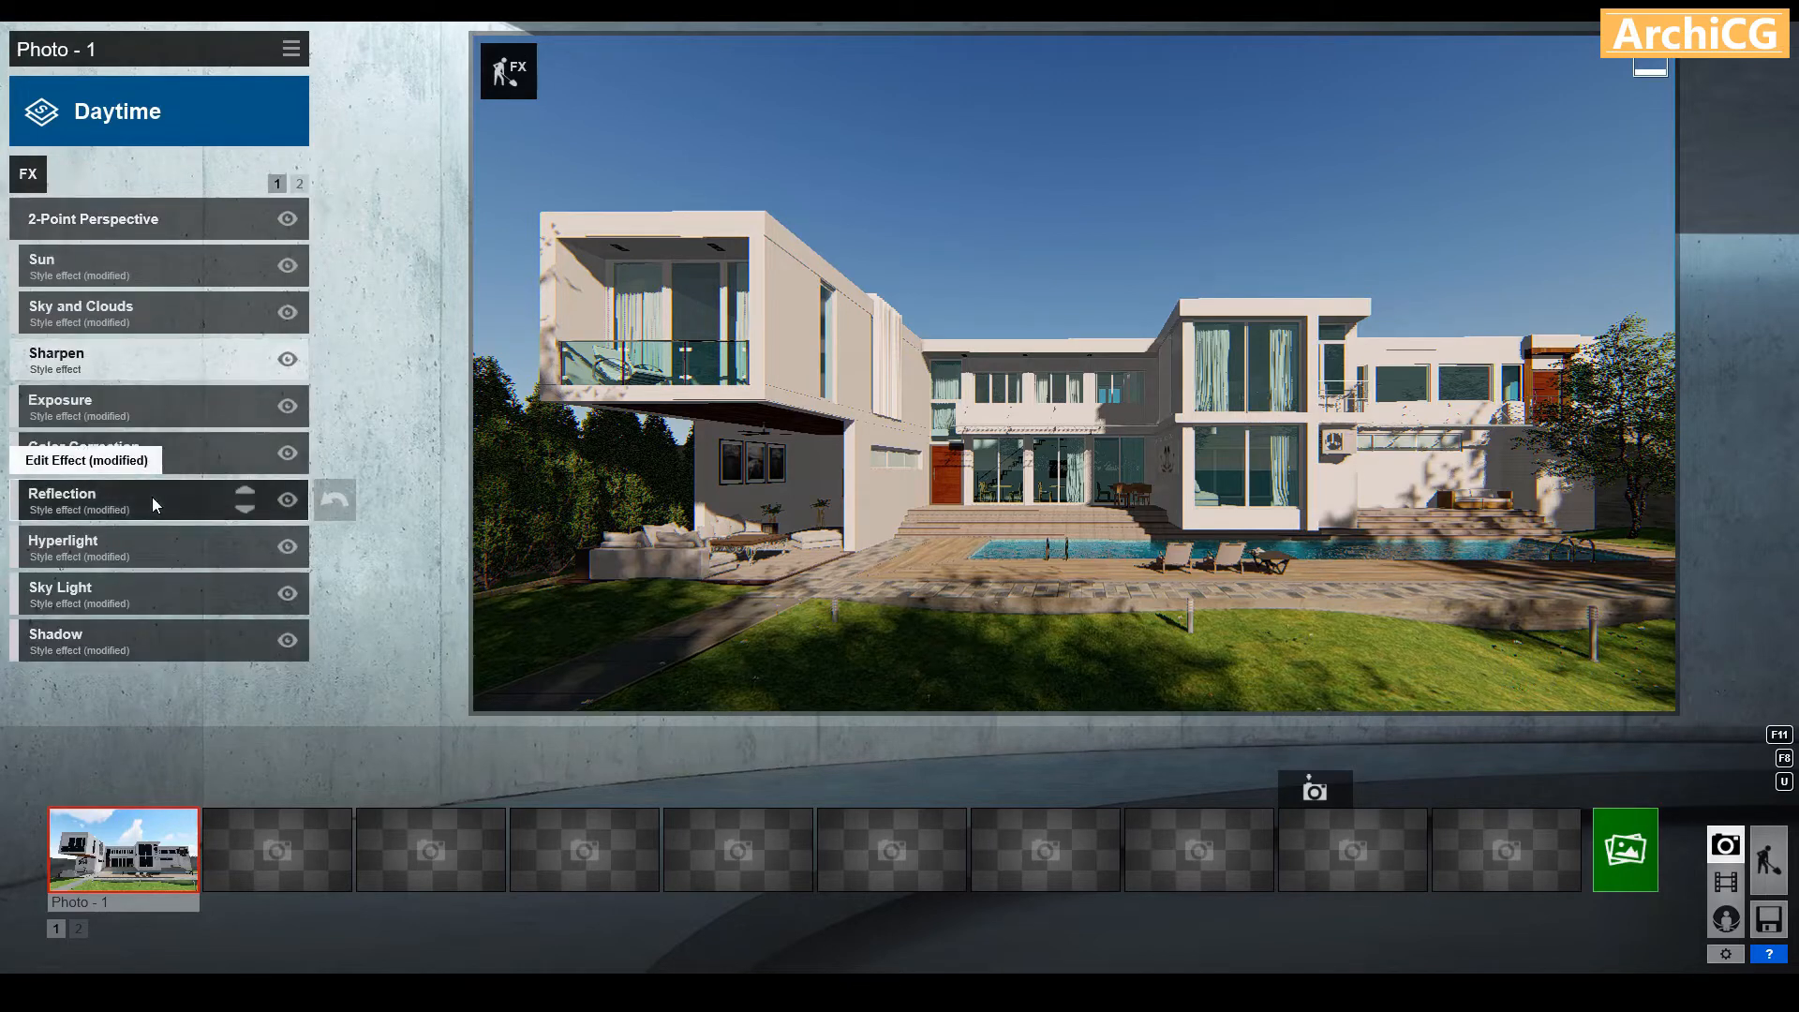
# Set the Color Correction brightness to 0.7 and open the render options for the current shot
pyautogui.click(174, 451)
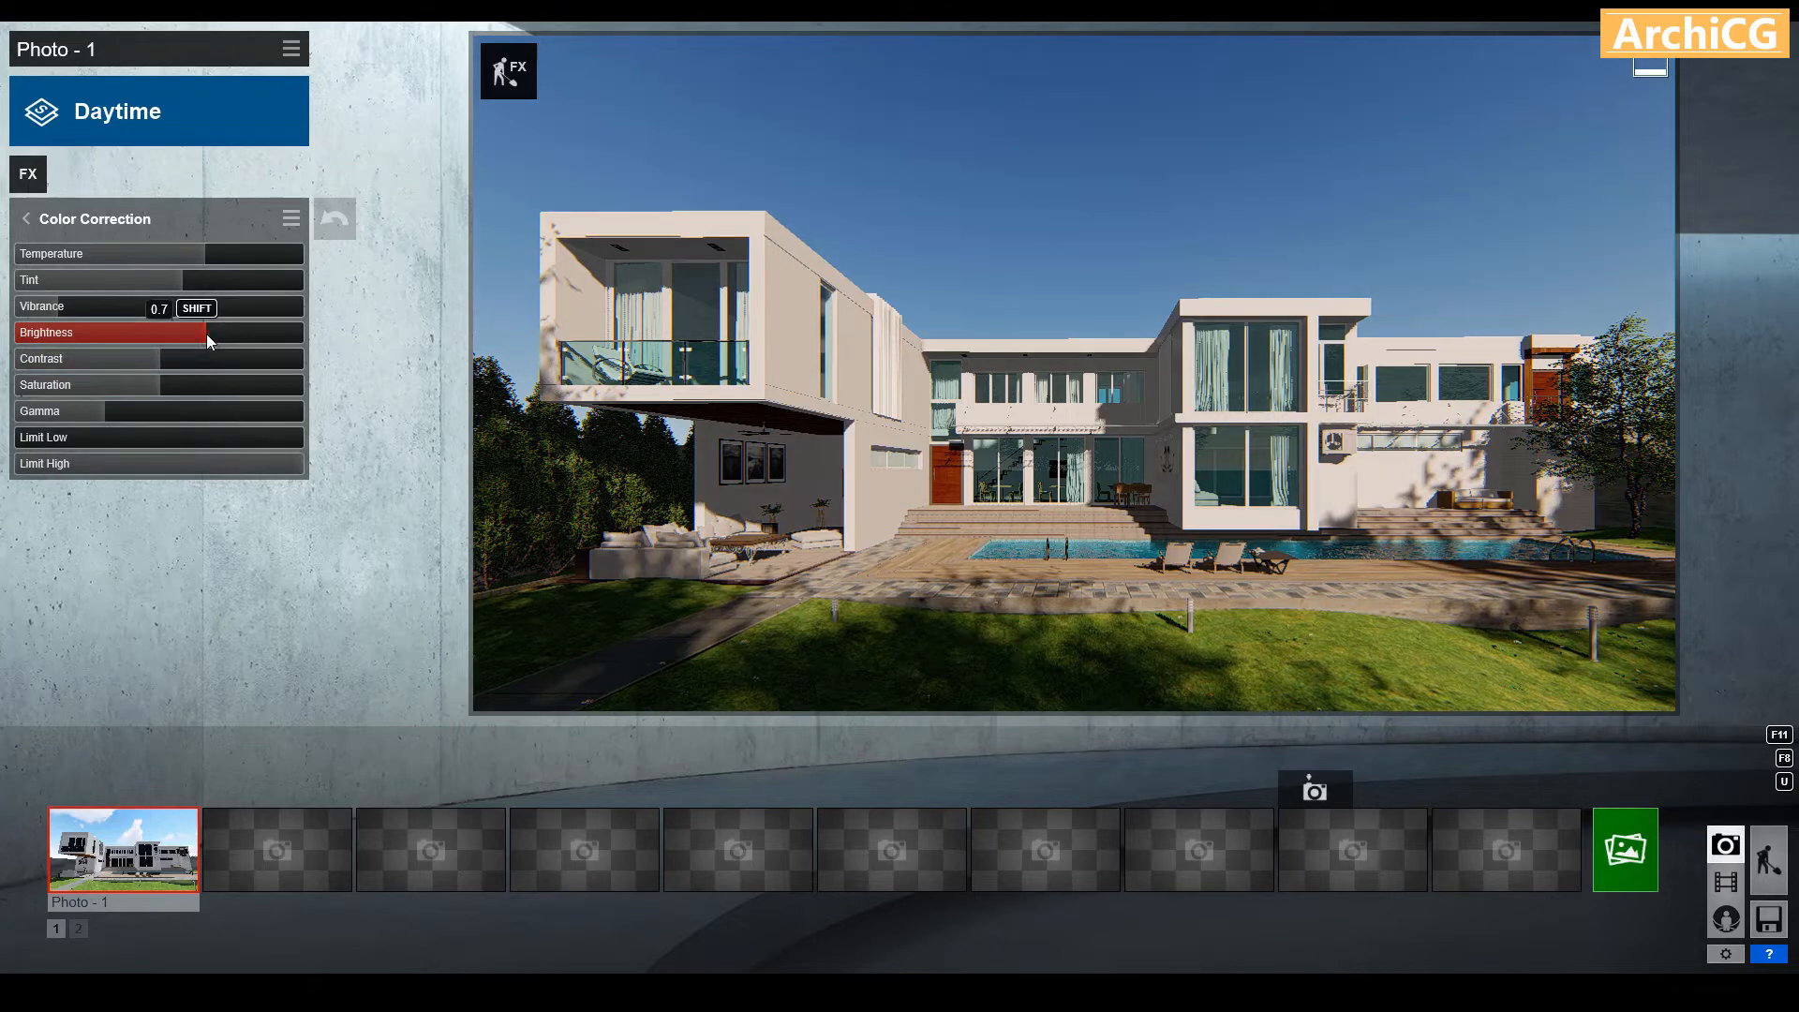
pyautogui.click(27, 221)
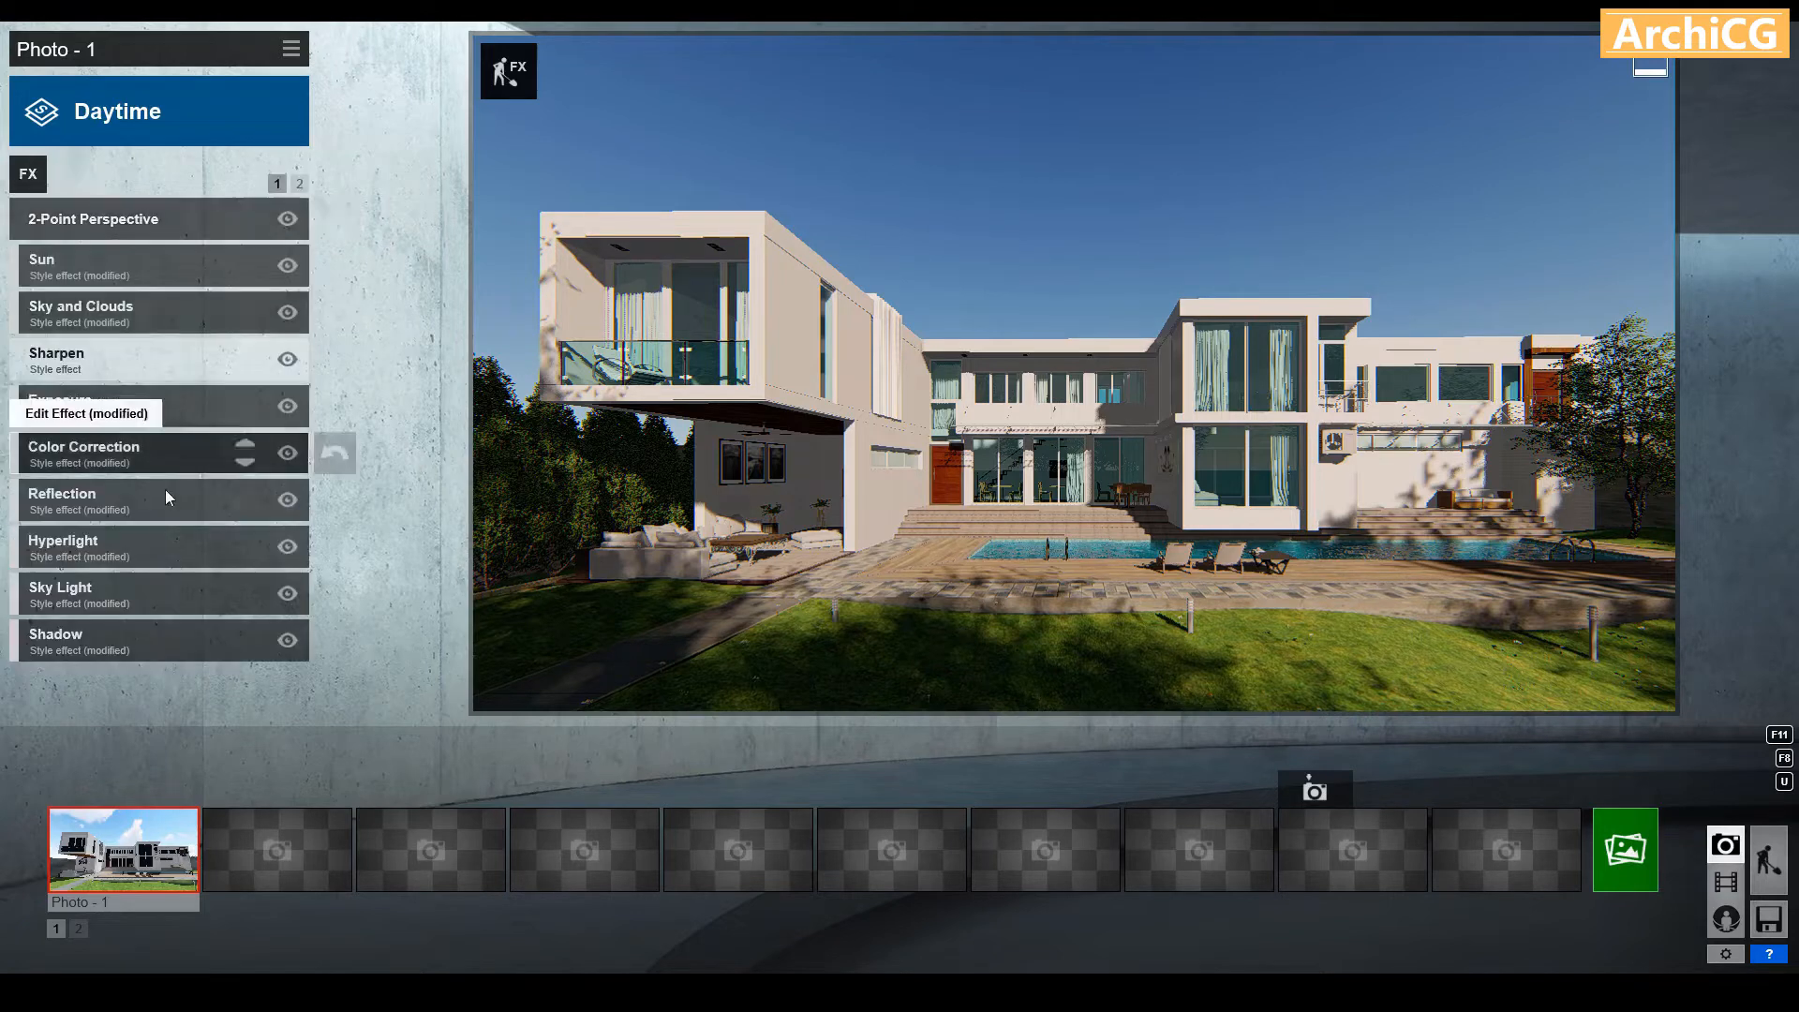
pyautogui.click(1625, 849)
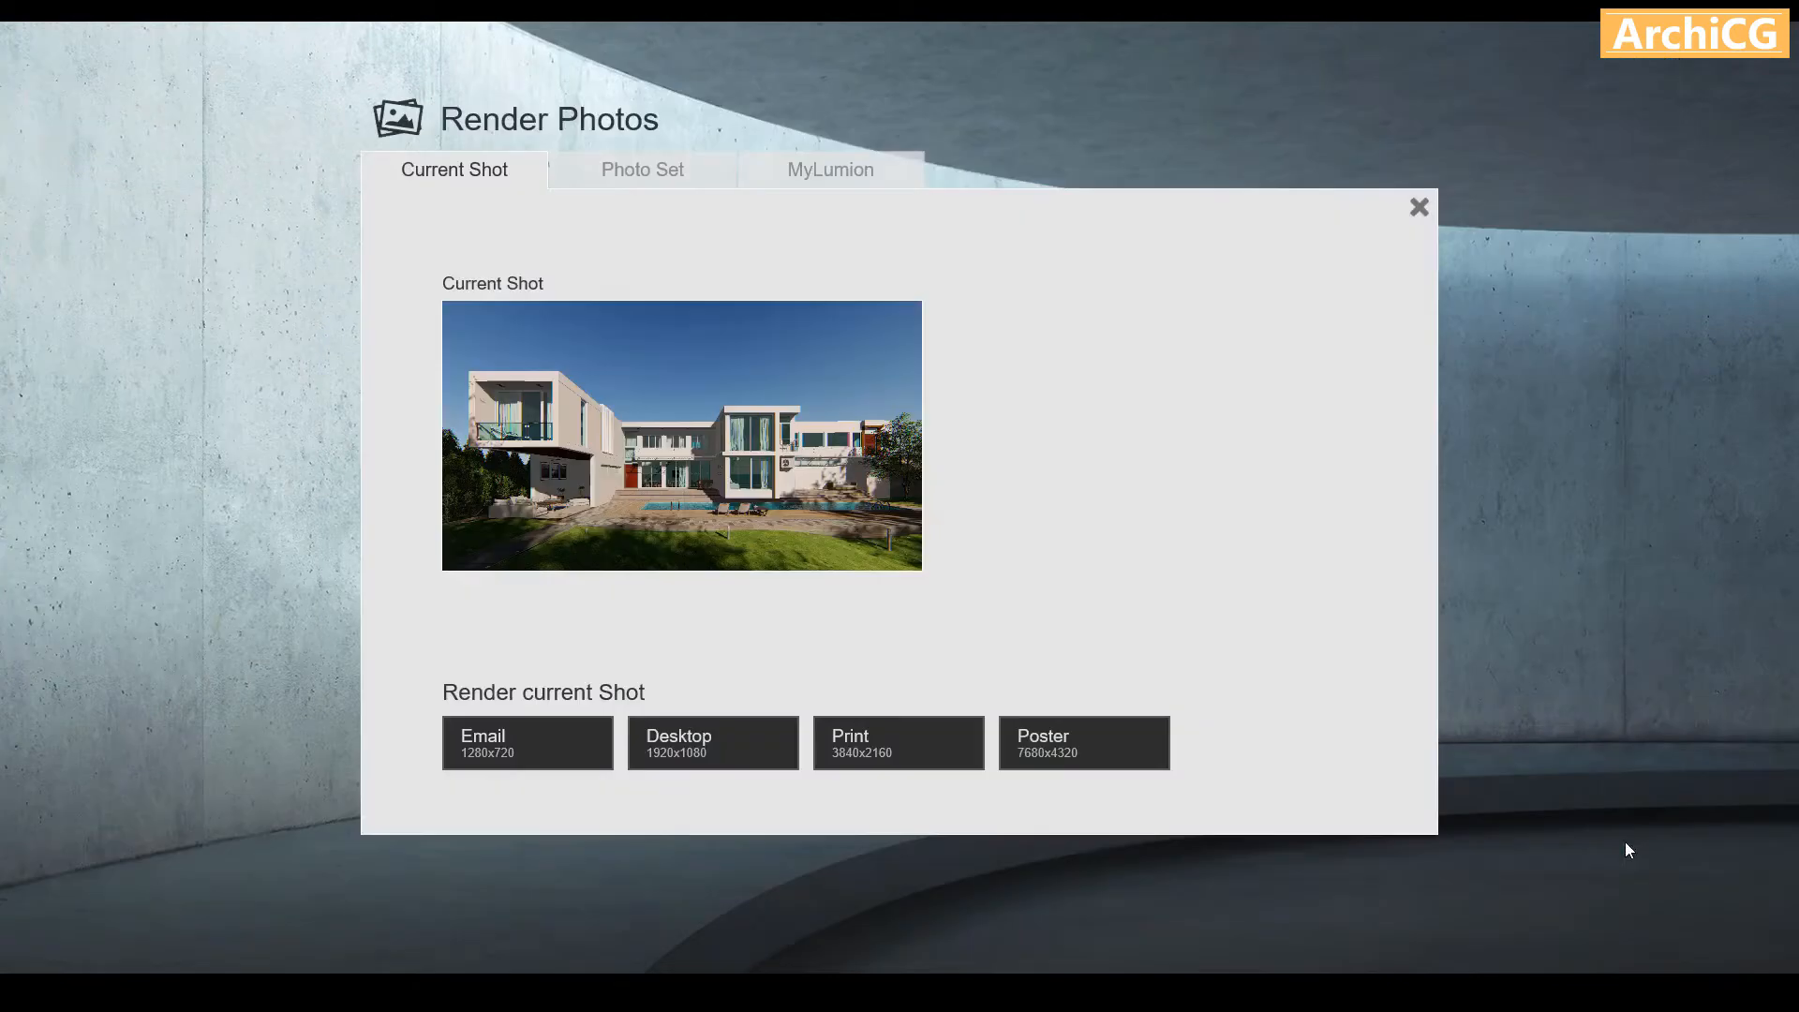
# Render the current shot at Print resolution, 3840x2160, and save it as a JPG in the 003 project folder
pyautogui.click(958, 746)
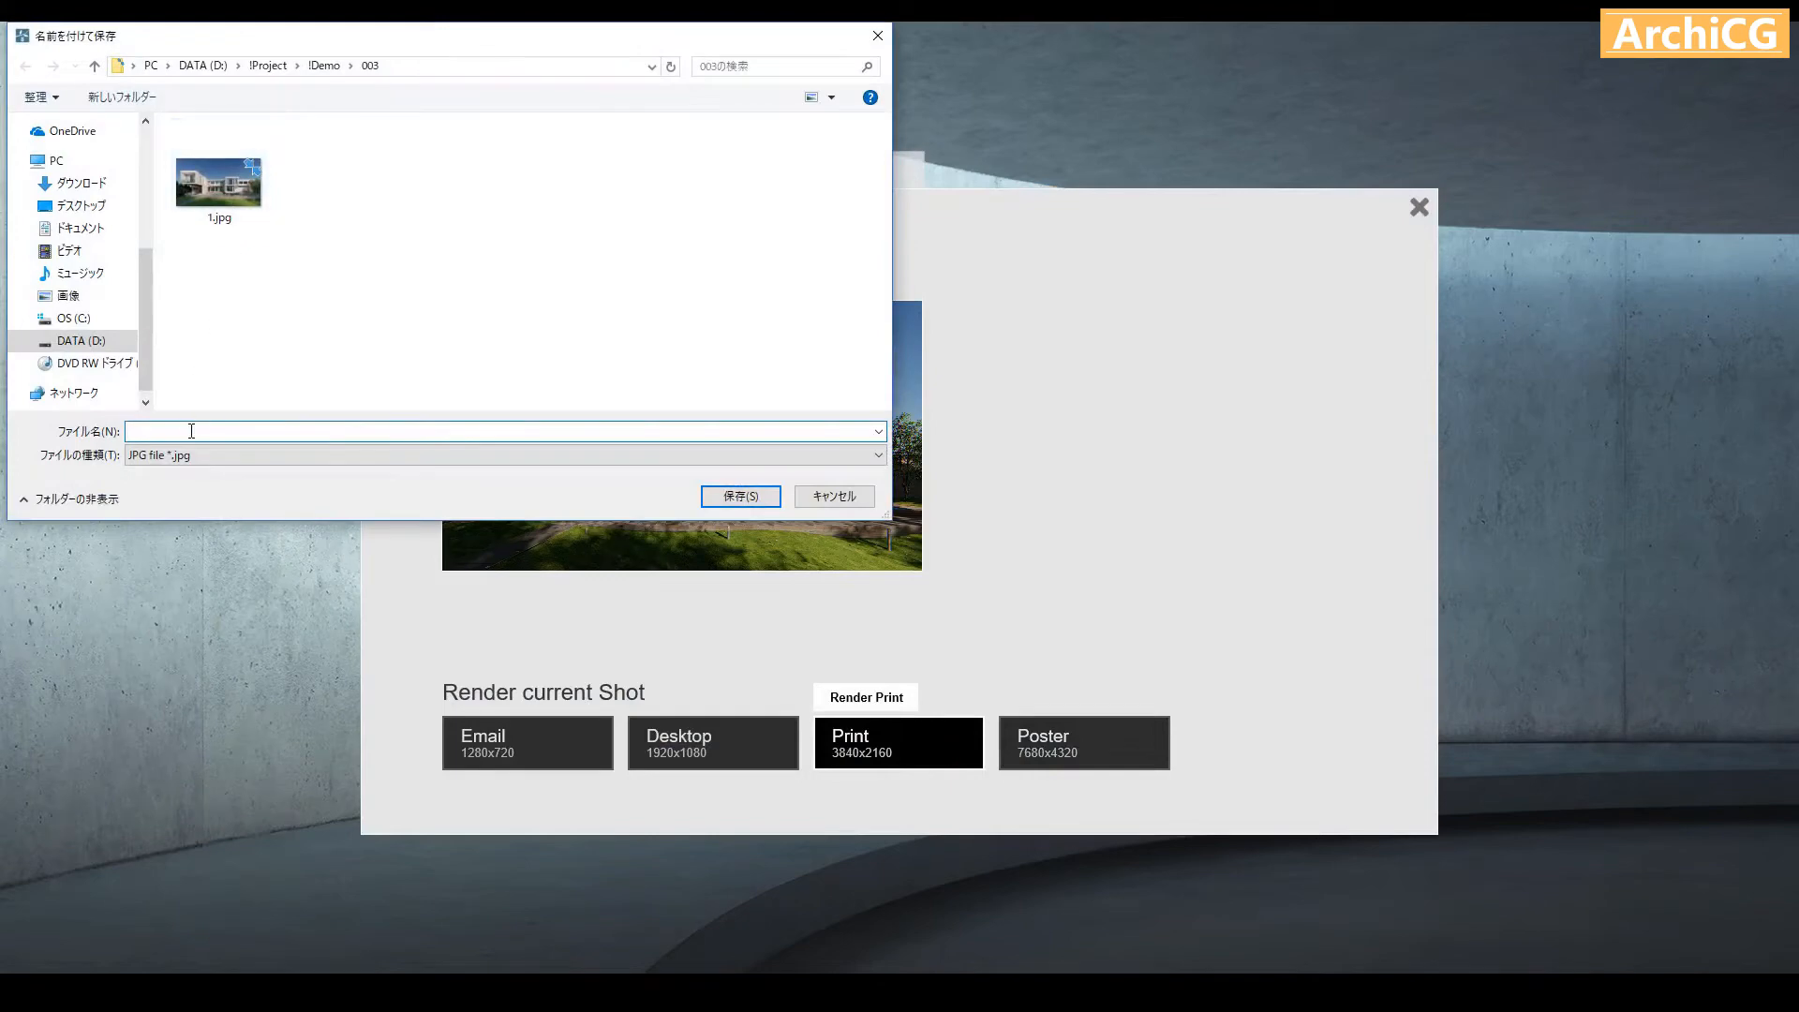
pyautogui.click(730, 503)
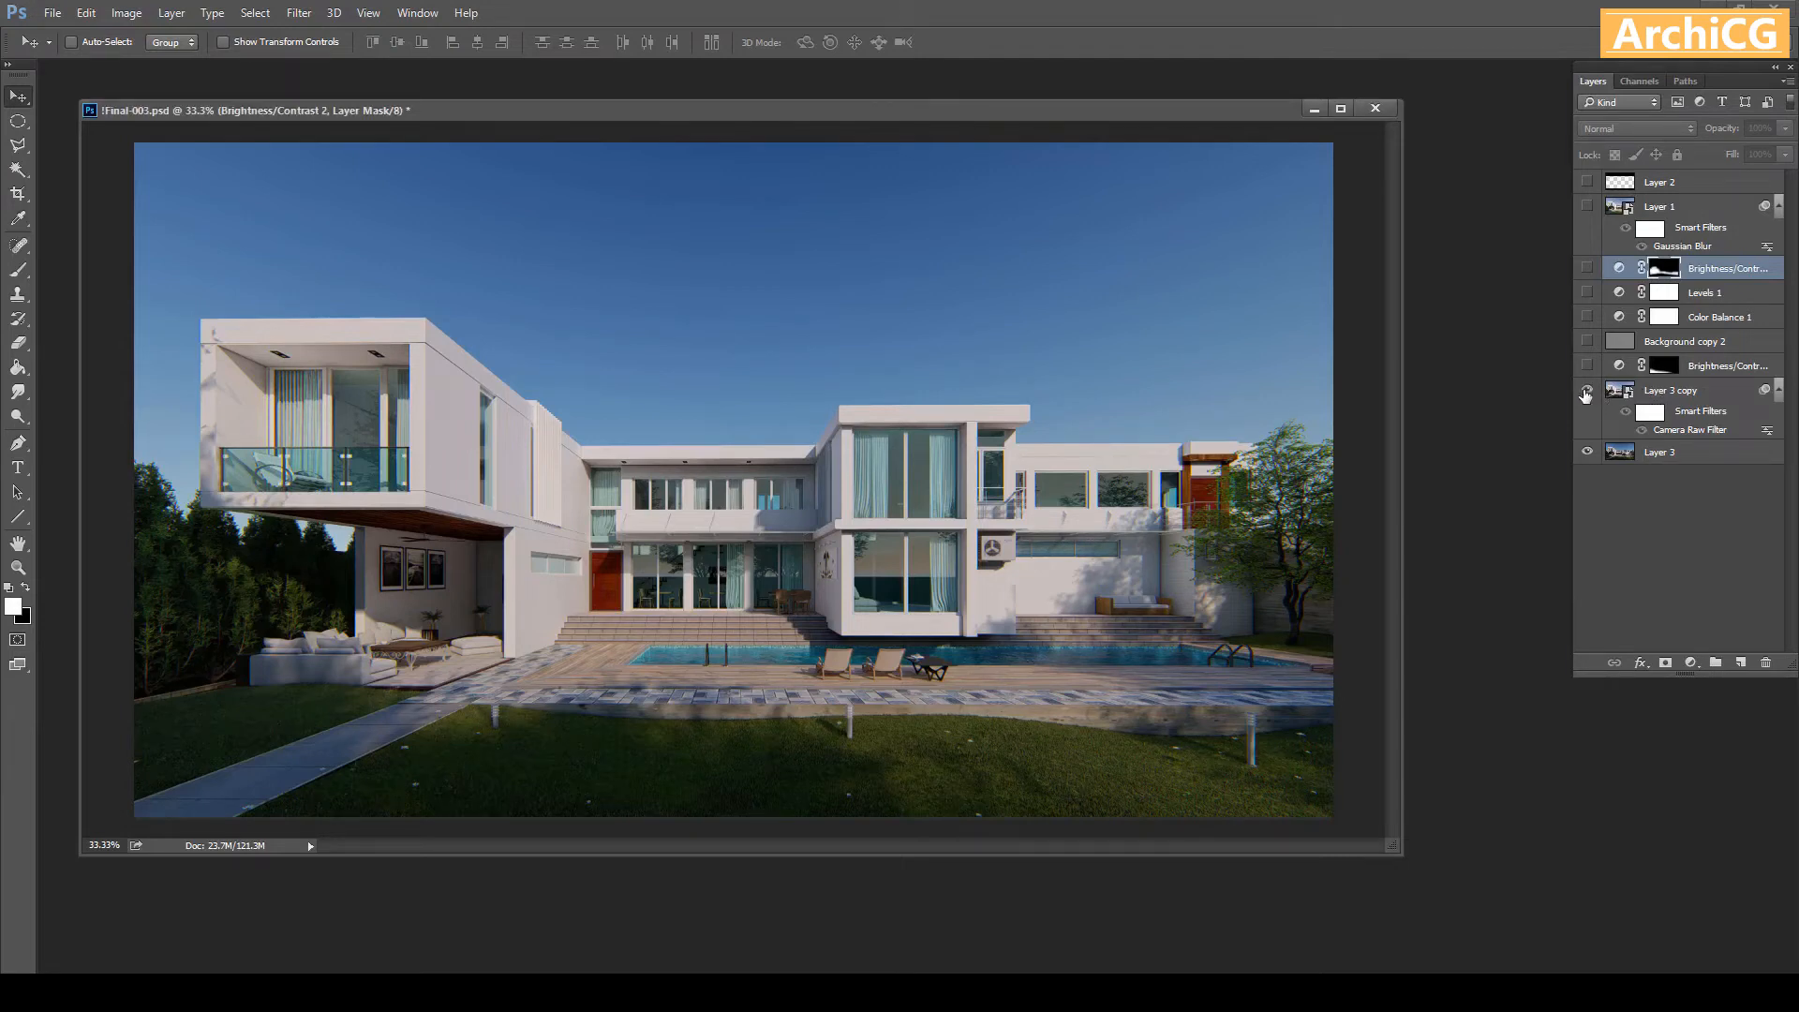
# In Photoshop's !Final-003.psd, show the Layer 3 copy layer and review its Camera Raw Filter settings
pyautogui.click(1587, 392)
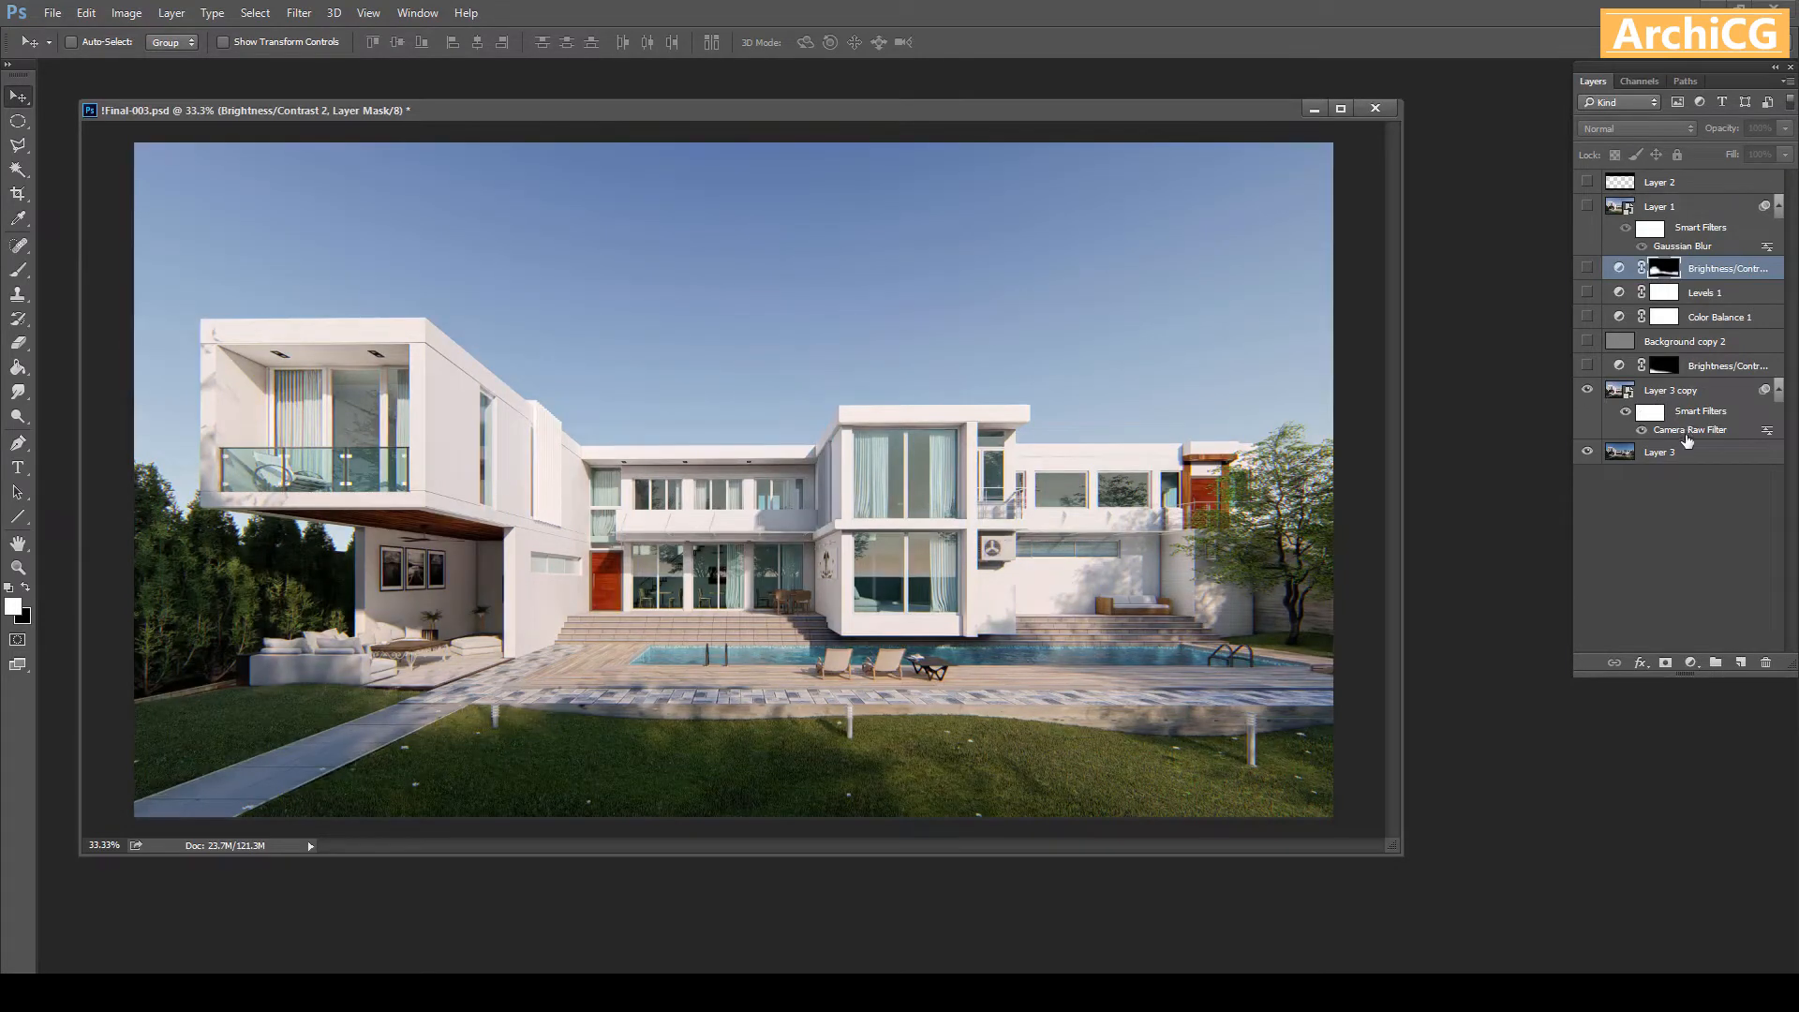
pyautogui.doubleClick(1686, 432)
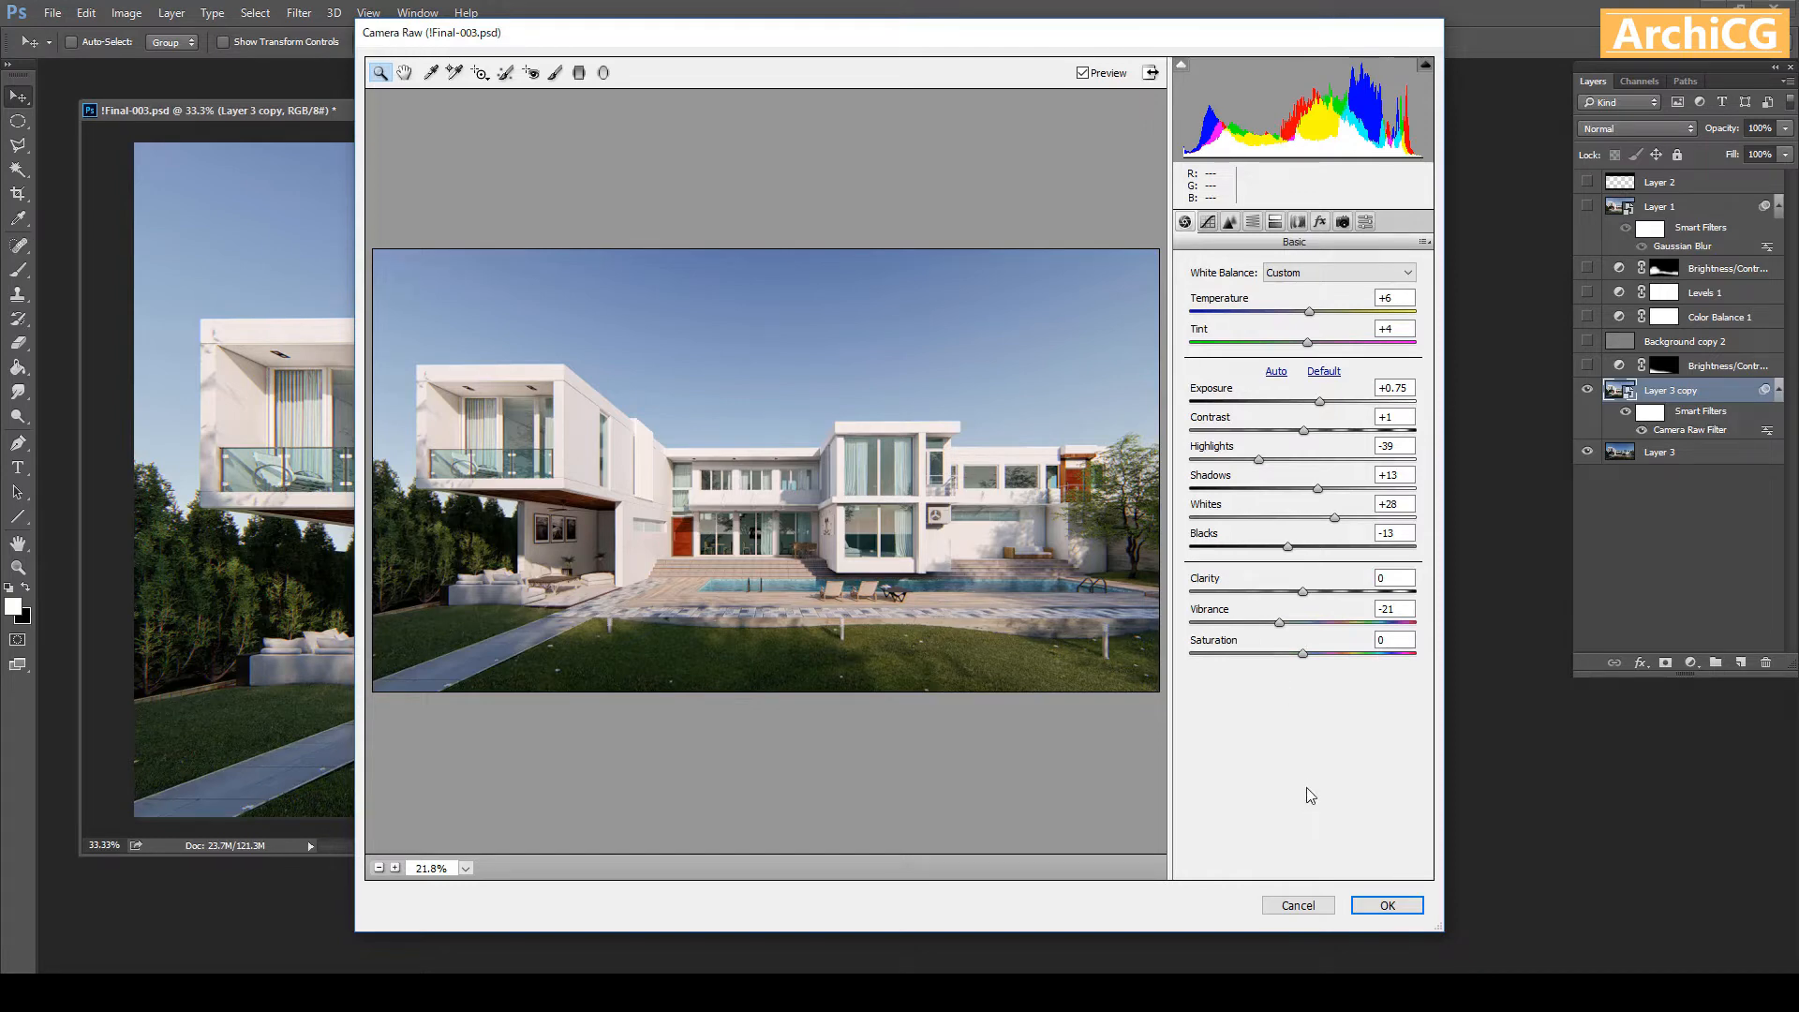
pyautogui.click(1383, 907)
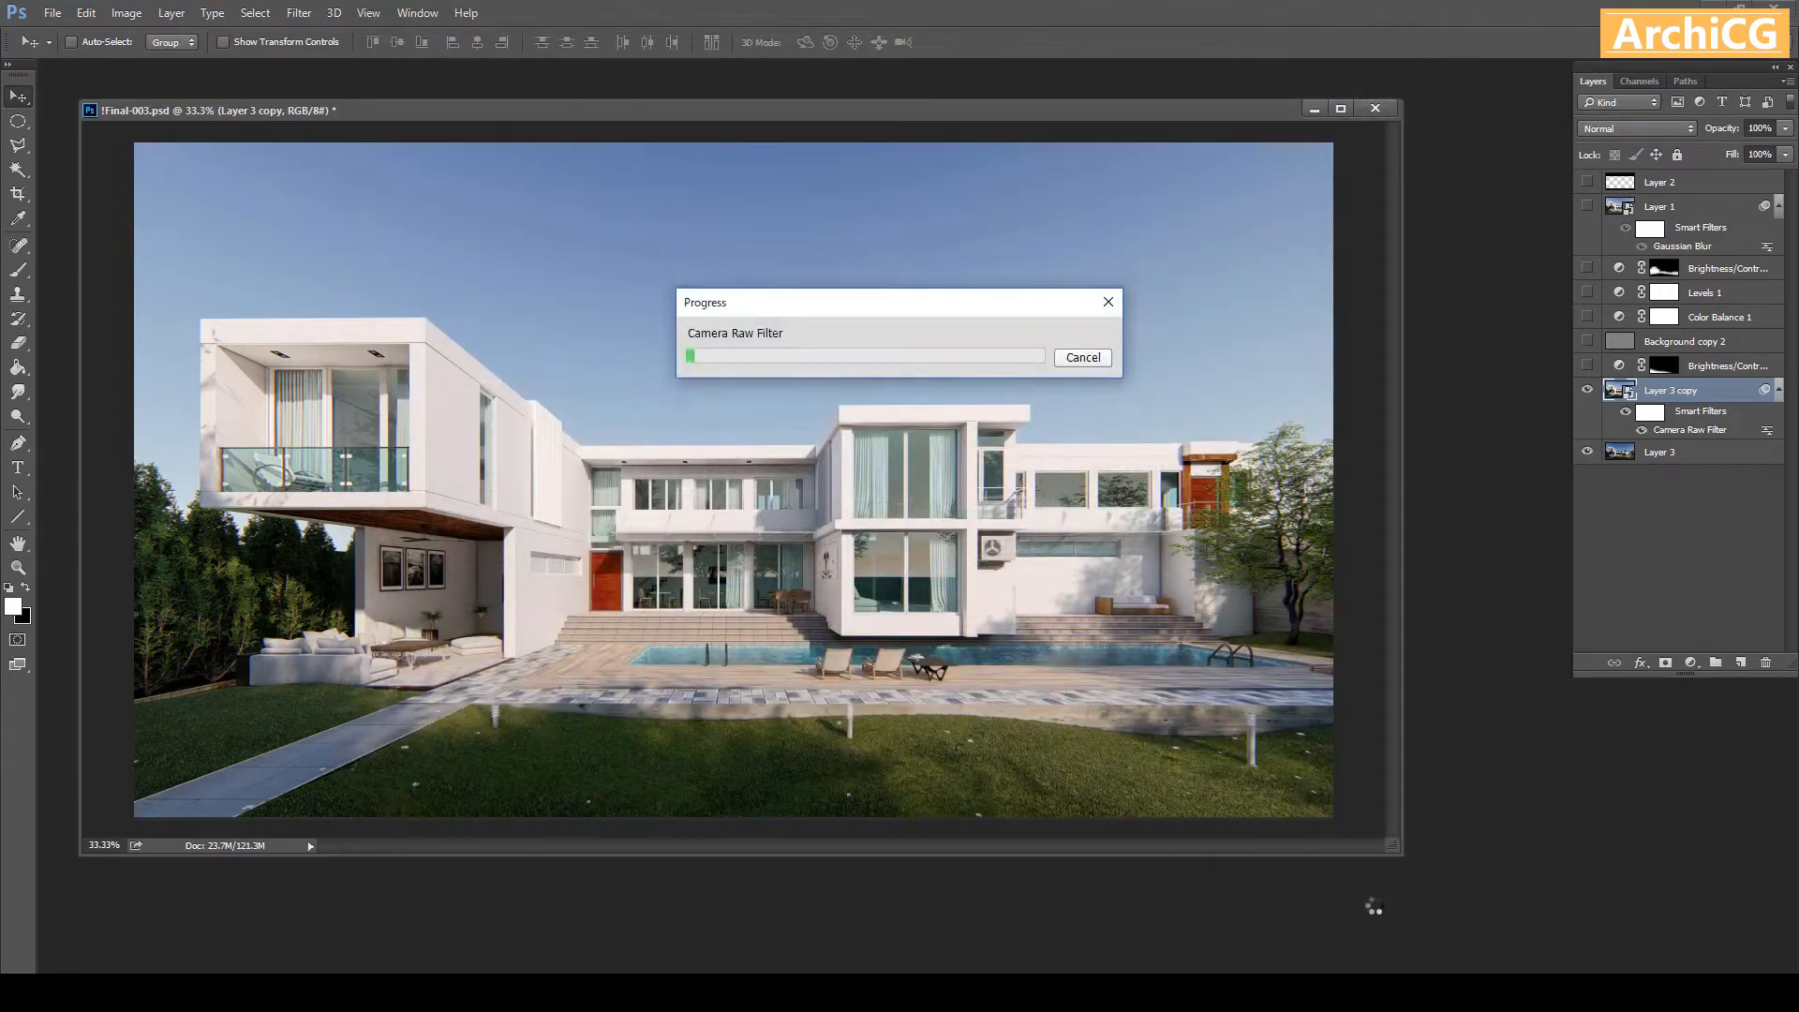
# Compare the image with and without the lower Brightness/Contrast adjustment and the Background copy 2 layer, leaving both shown
pyautogui.click(1587, 366)
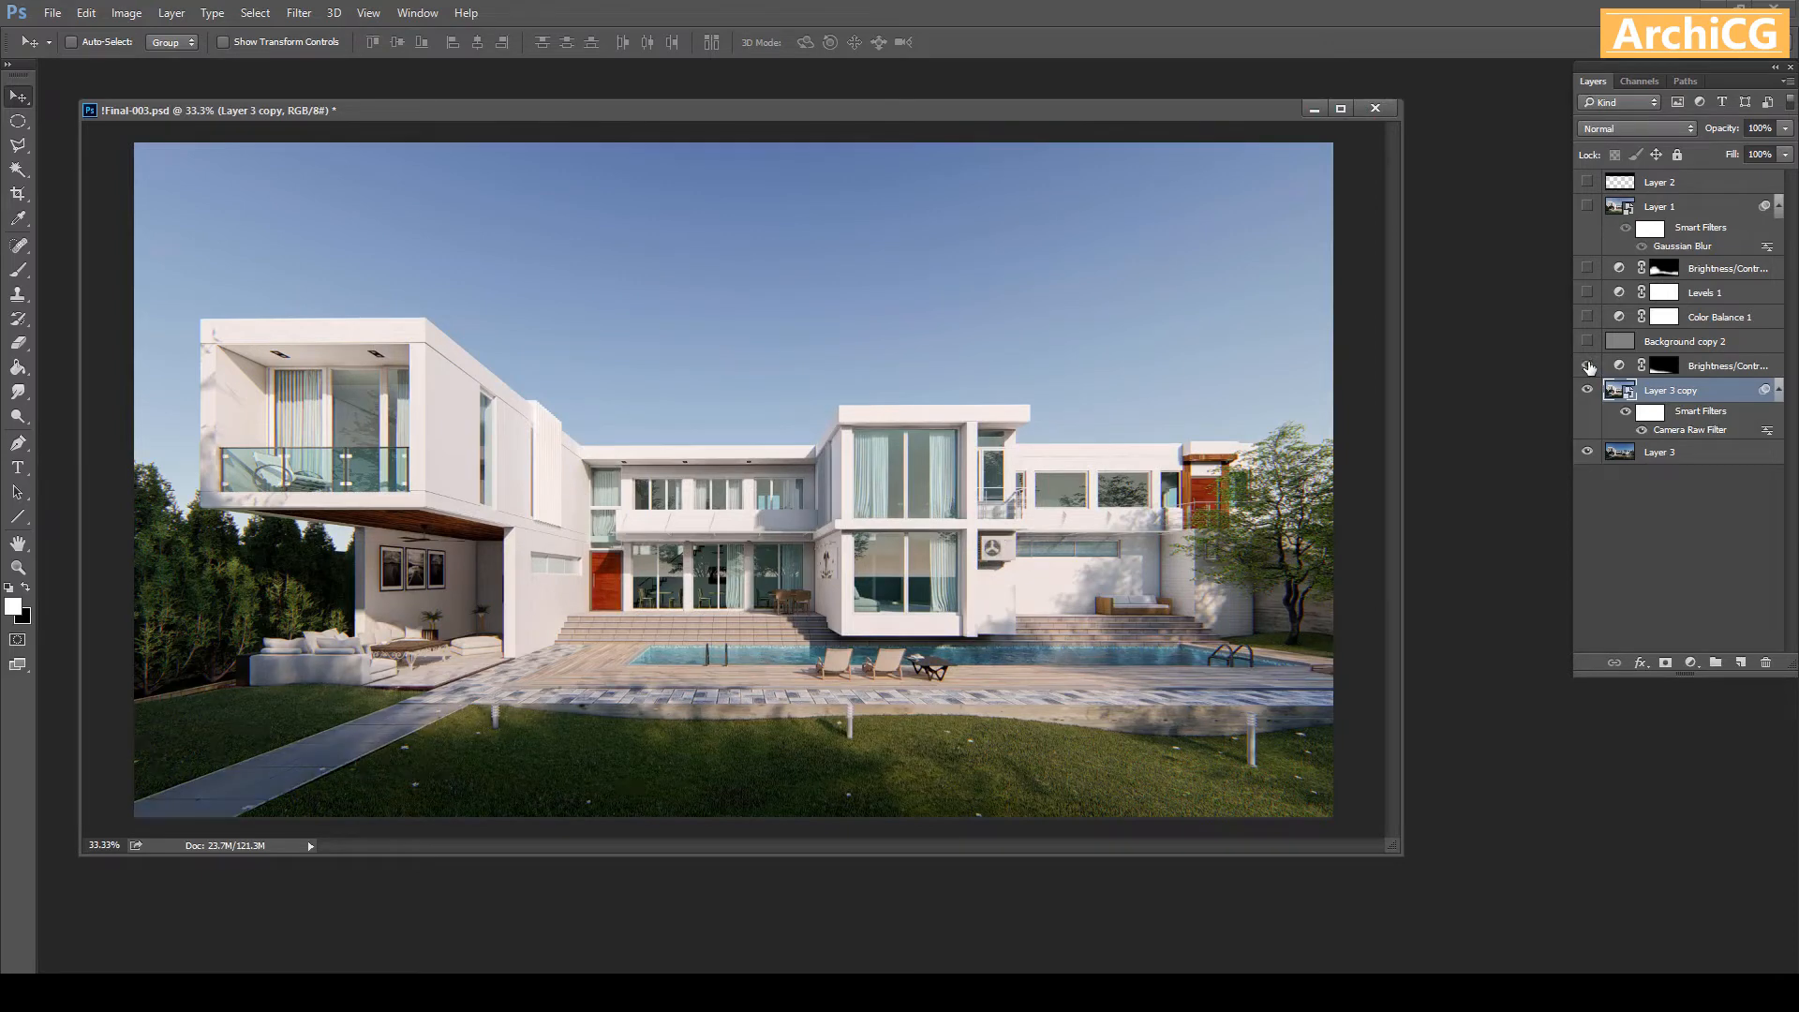
pyautogui.click(1587, 366)
pyautogui.click(1587, 365)
pyautogui.click(1587, 366)
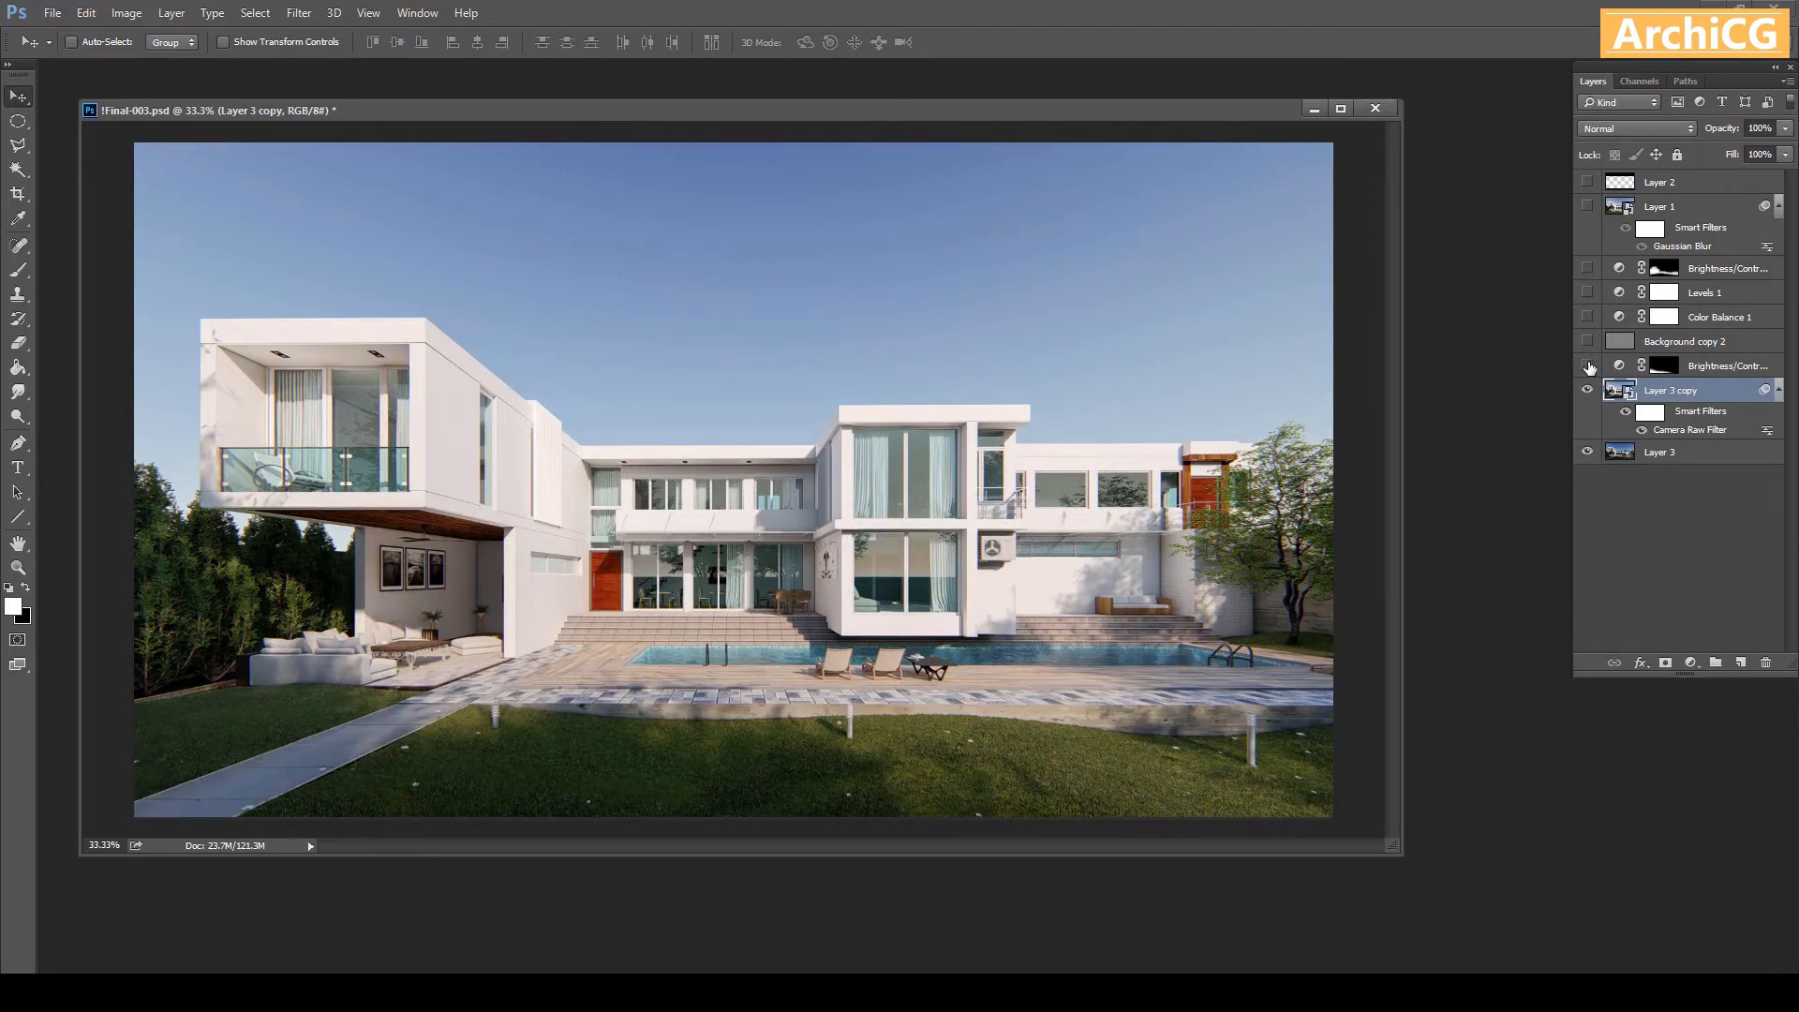
pyautogui.click(1587, 365)
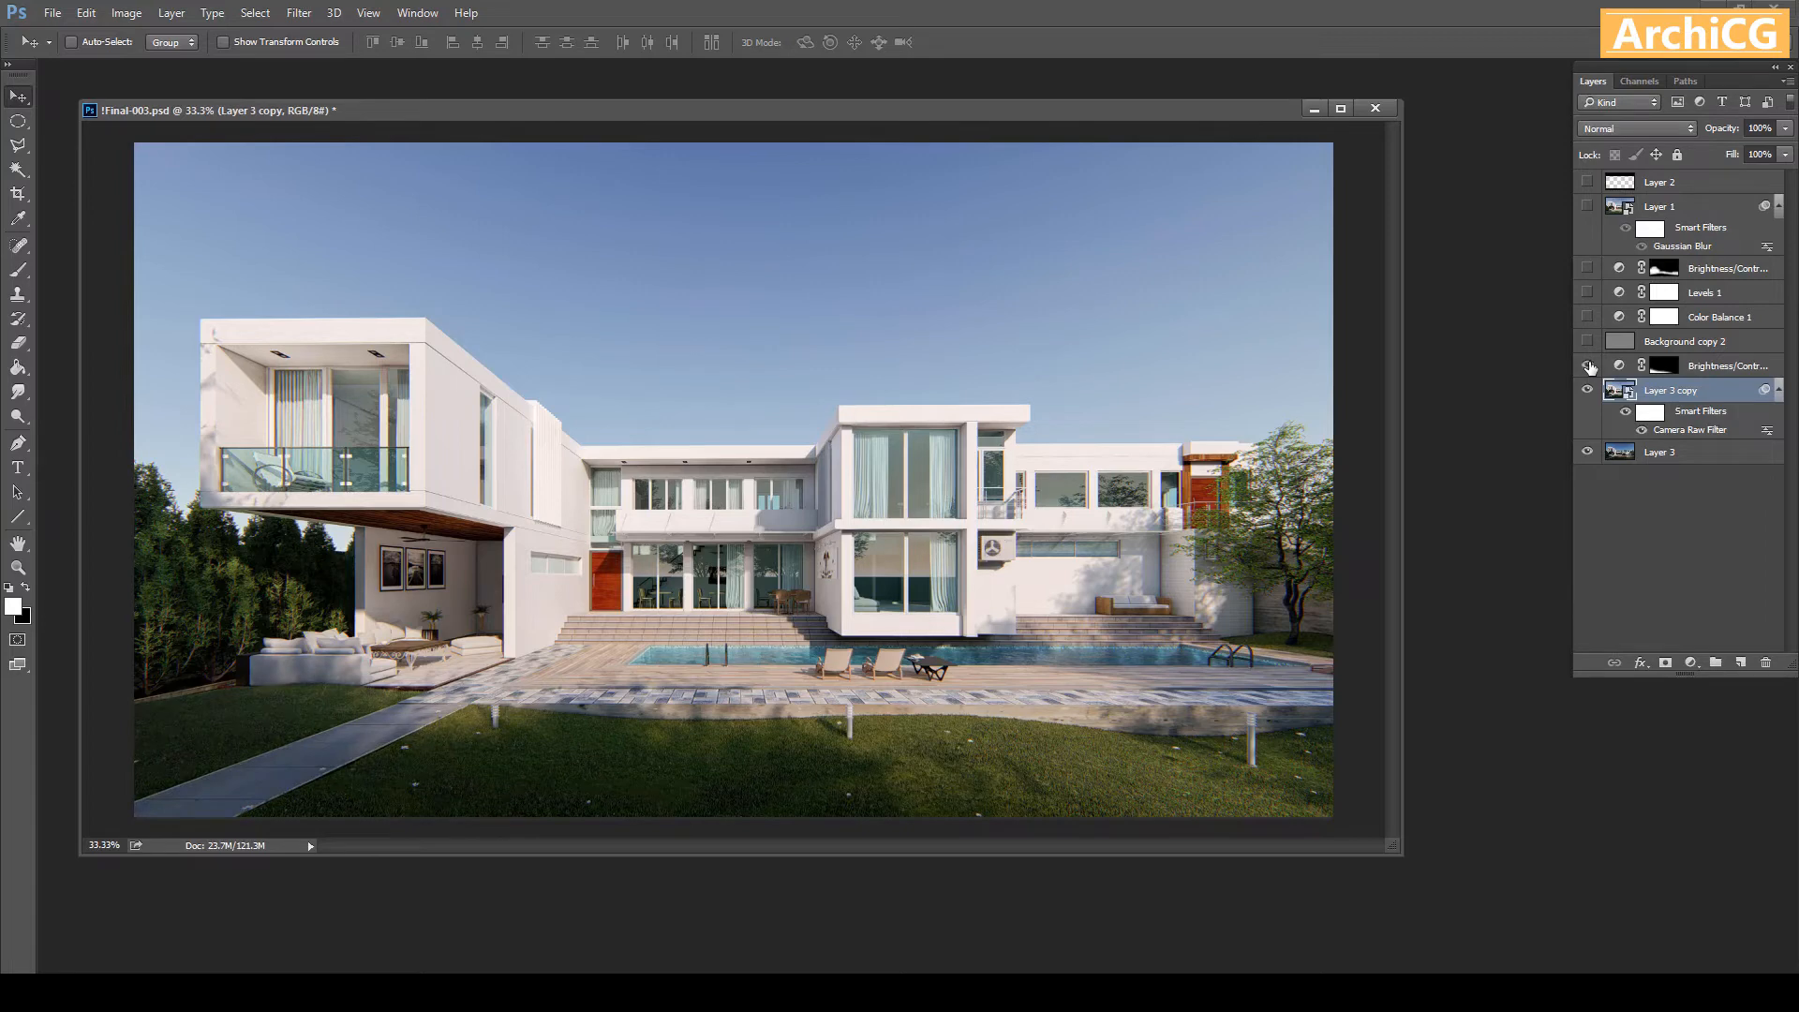
pyautogui.click(1622, 344)
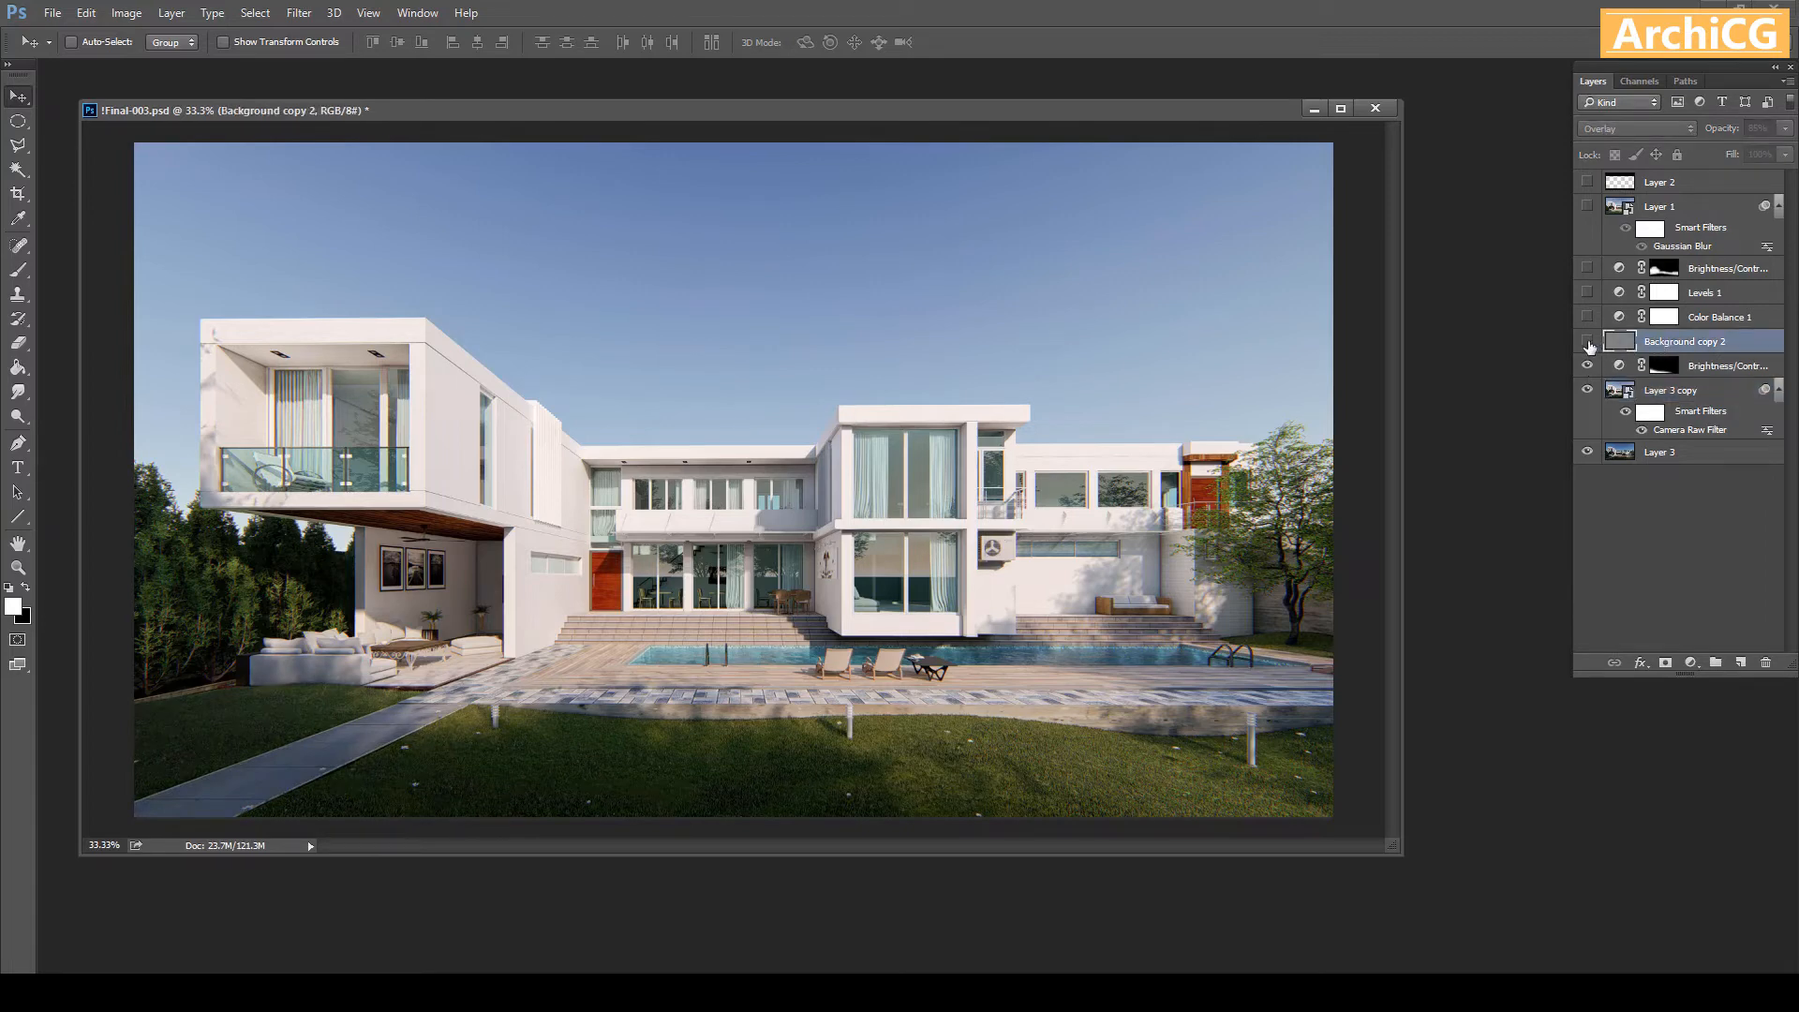
pyautogui.click(1587, 342)
pyautogui.click(1587, 342)
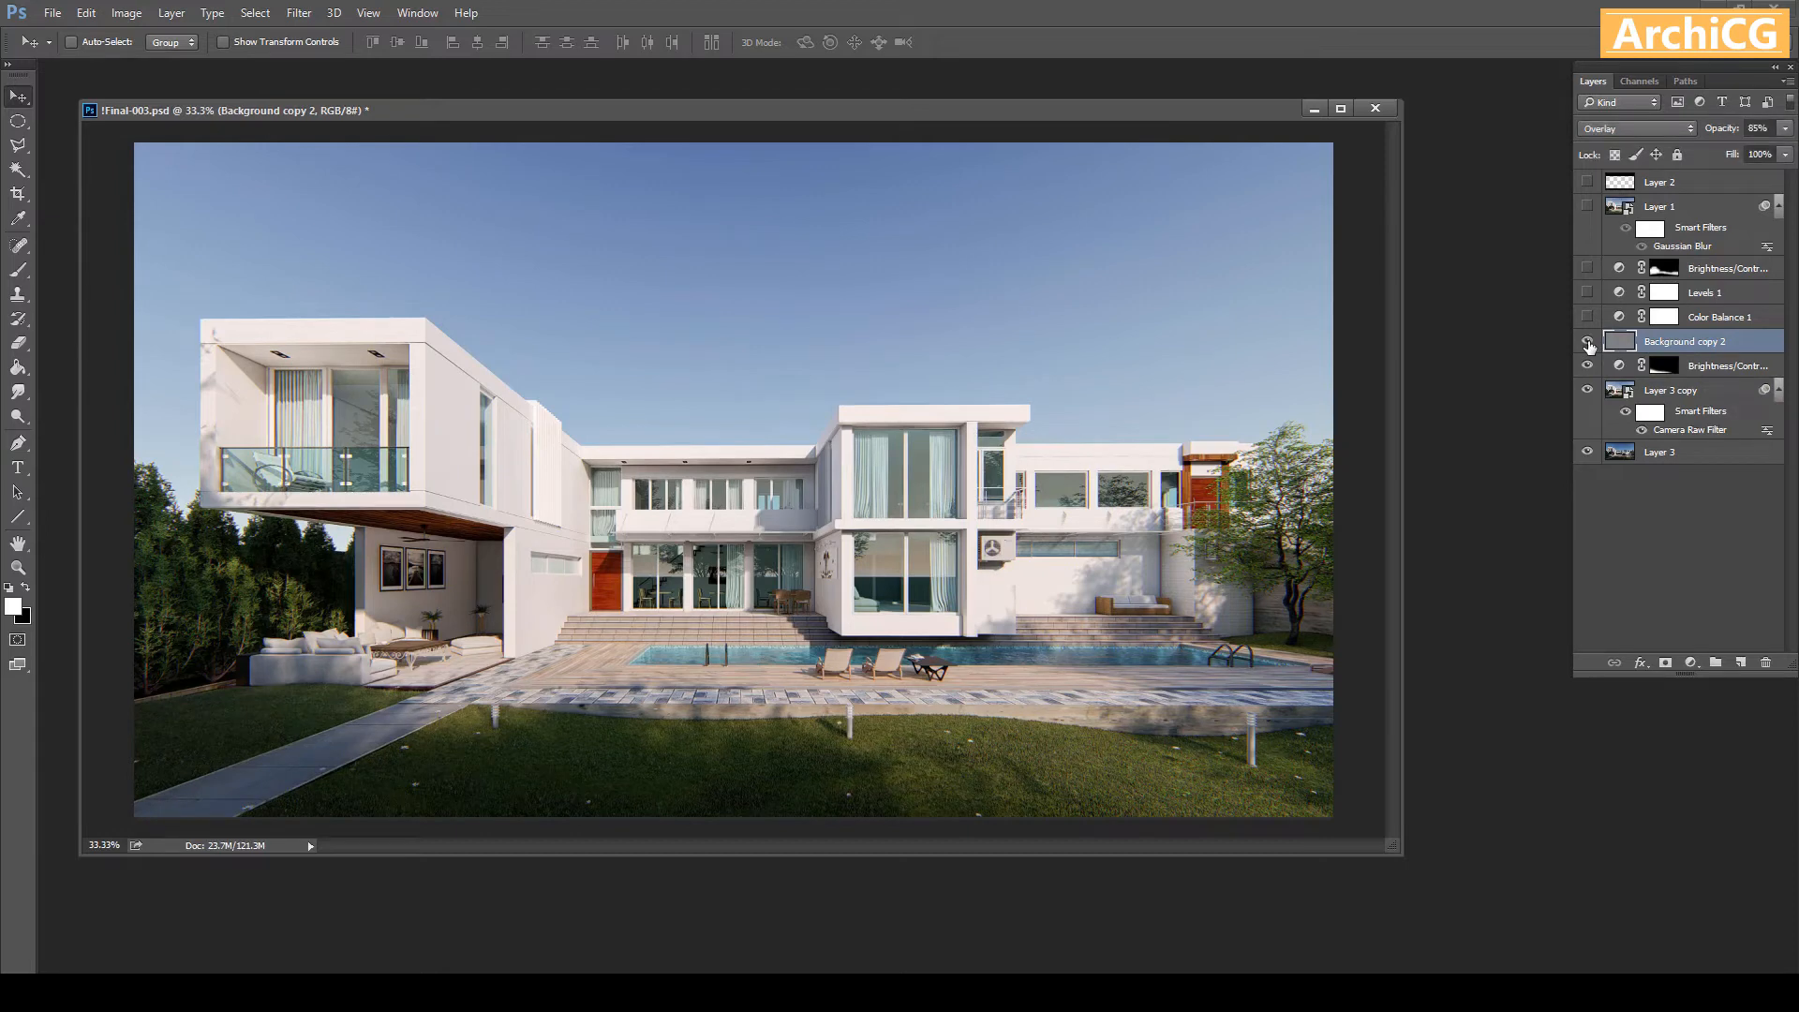
# Show the Color Balance 1 adjustment and review its shadows, midtones and highlights settings
pyautogui.click(1640, 321)
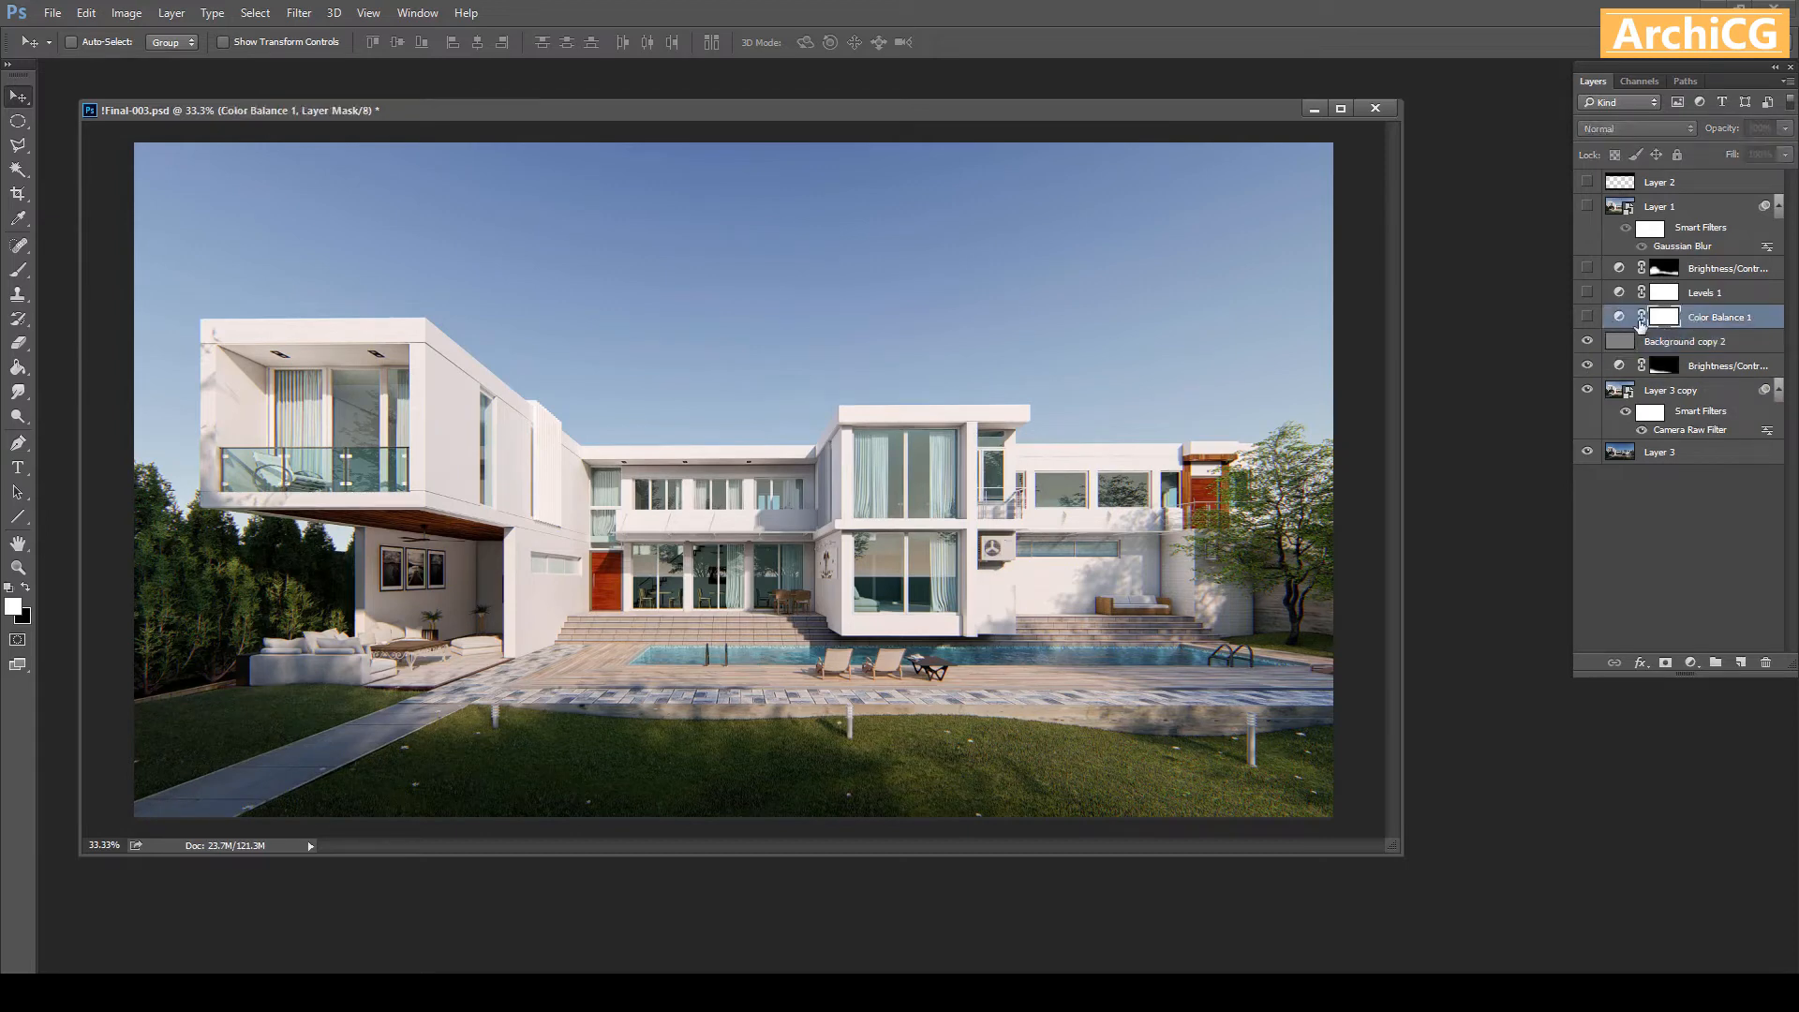
pyautogui.click(1587, 318)
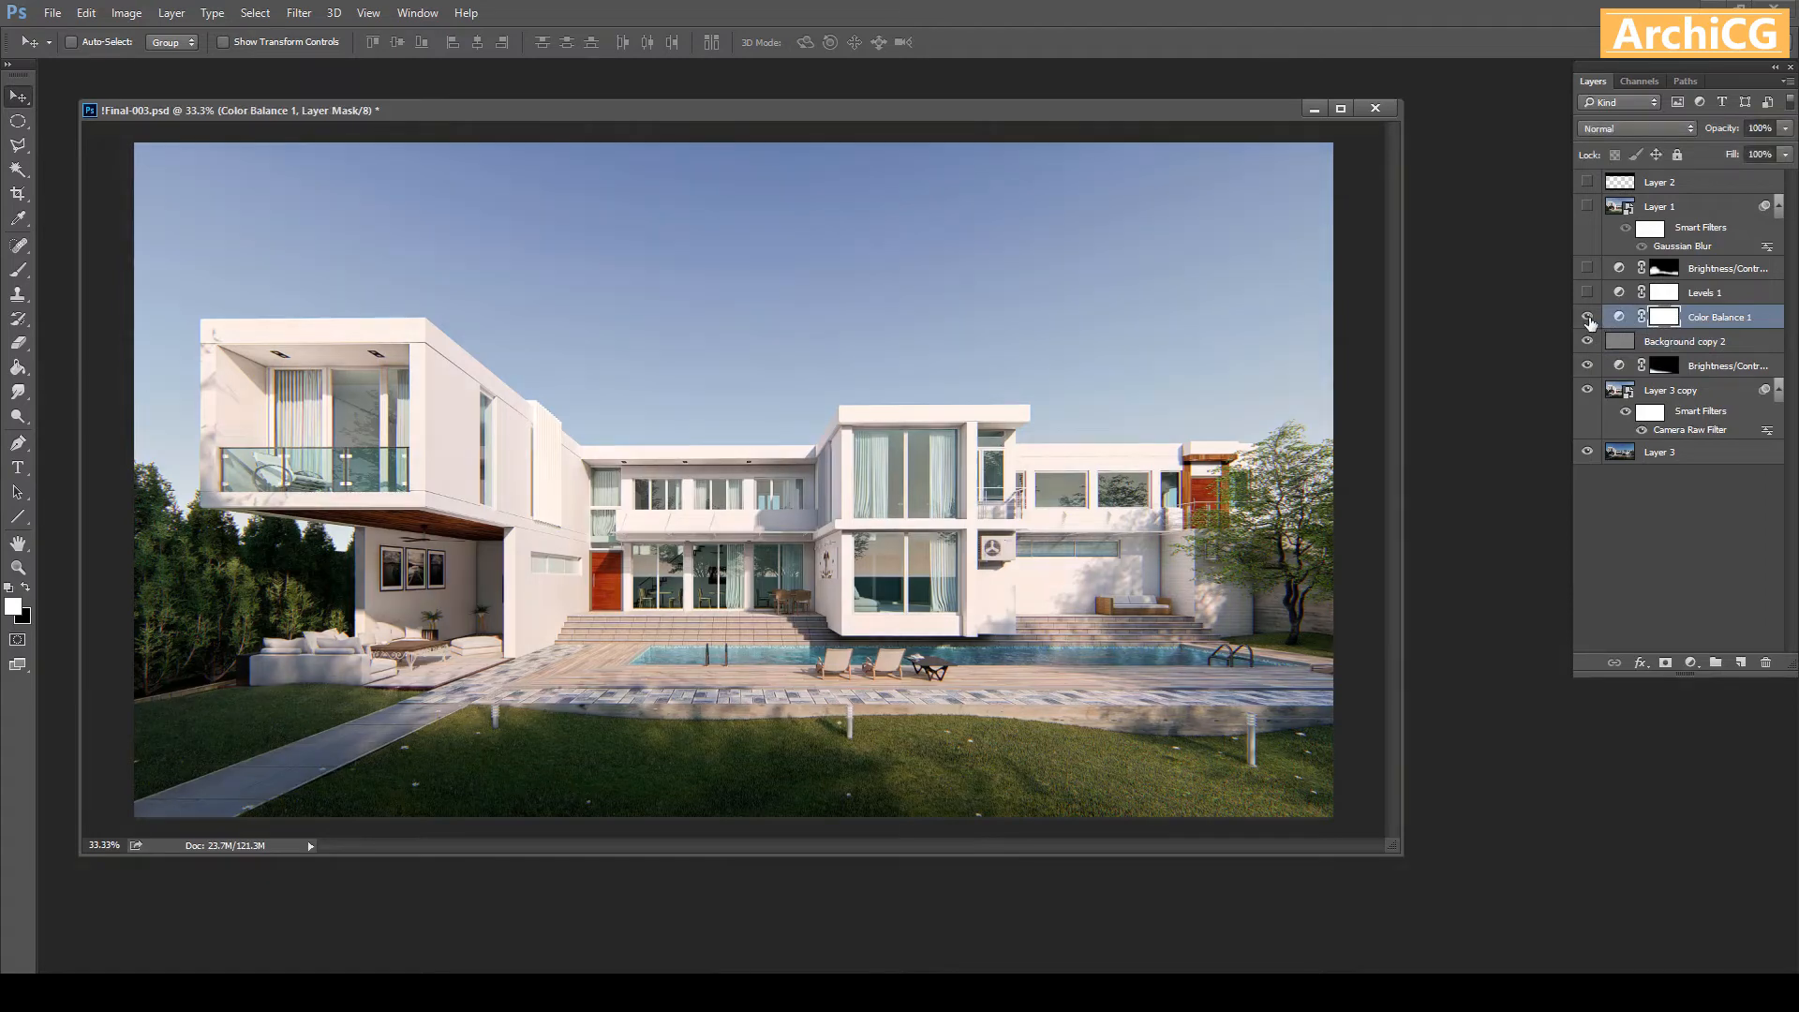
pyautogui.doubleClick(1617, 318)
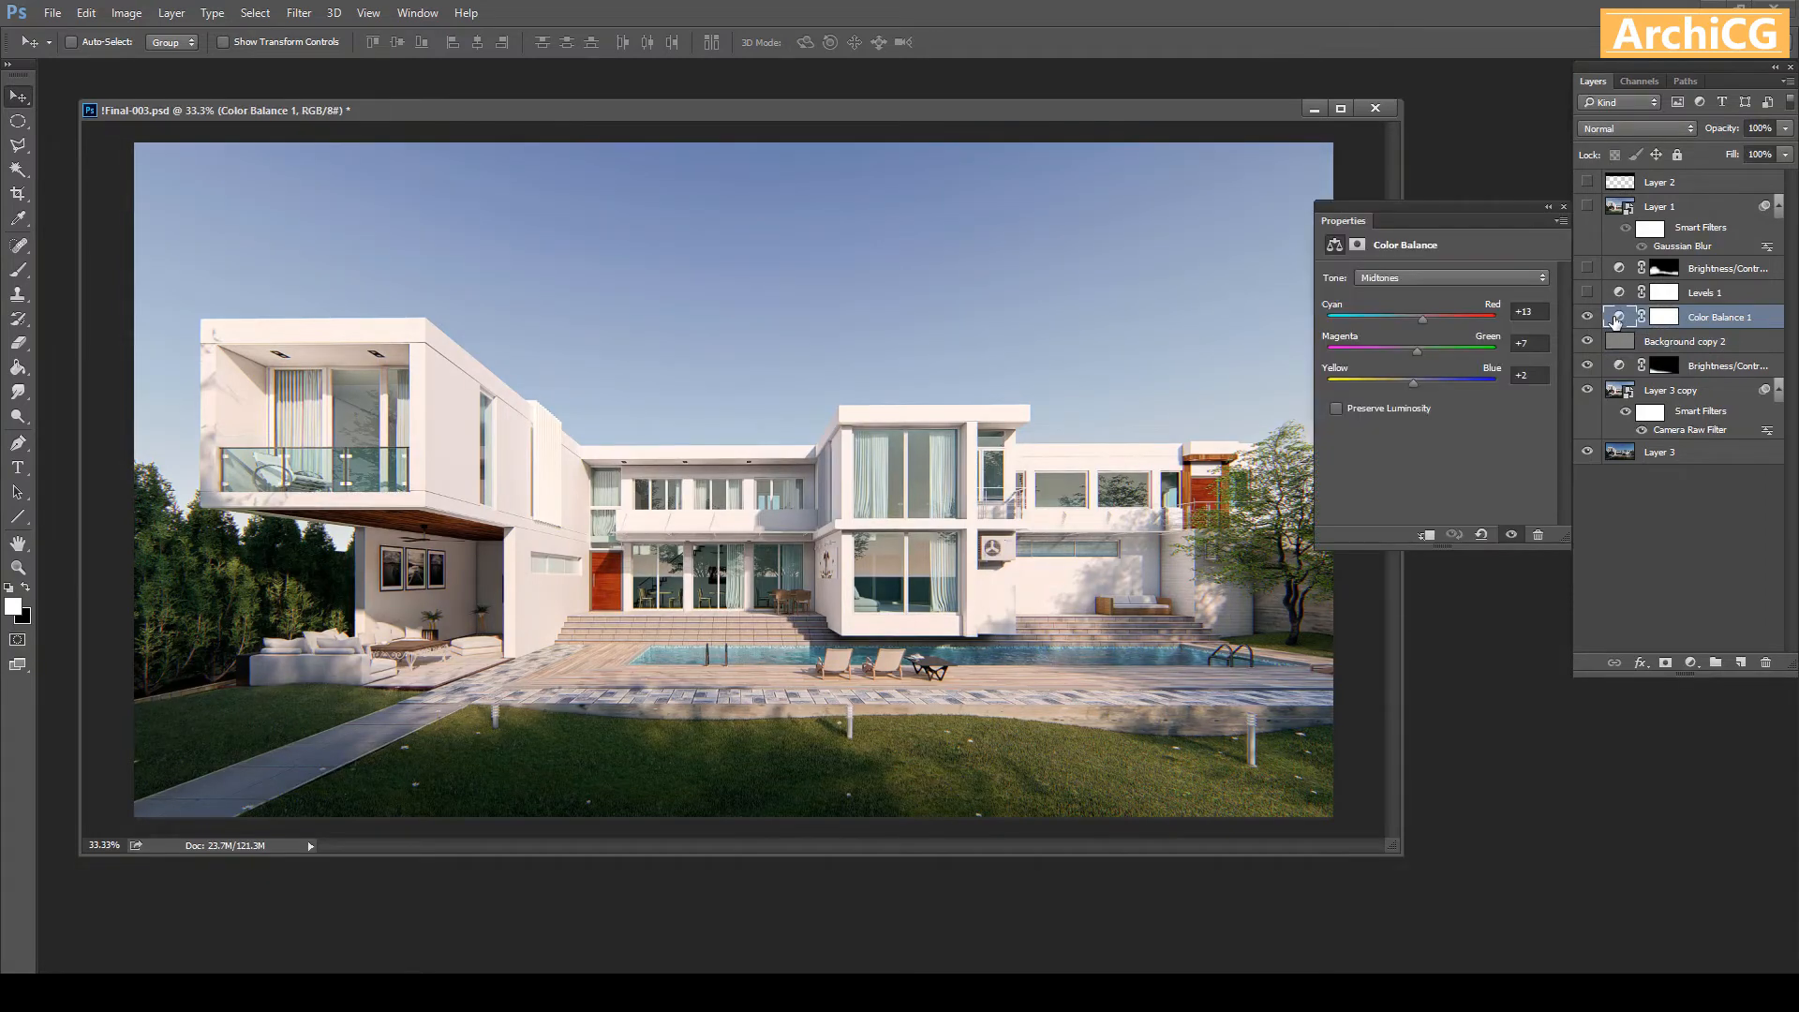
pyautogui.click(1476, 275)
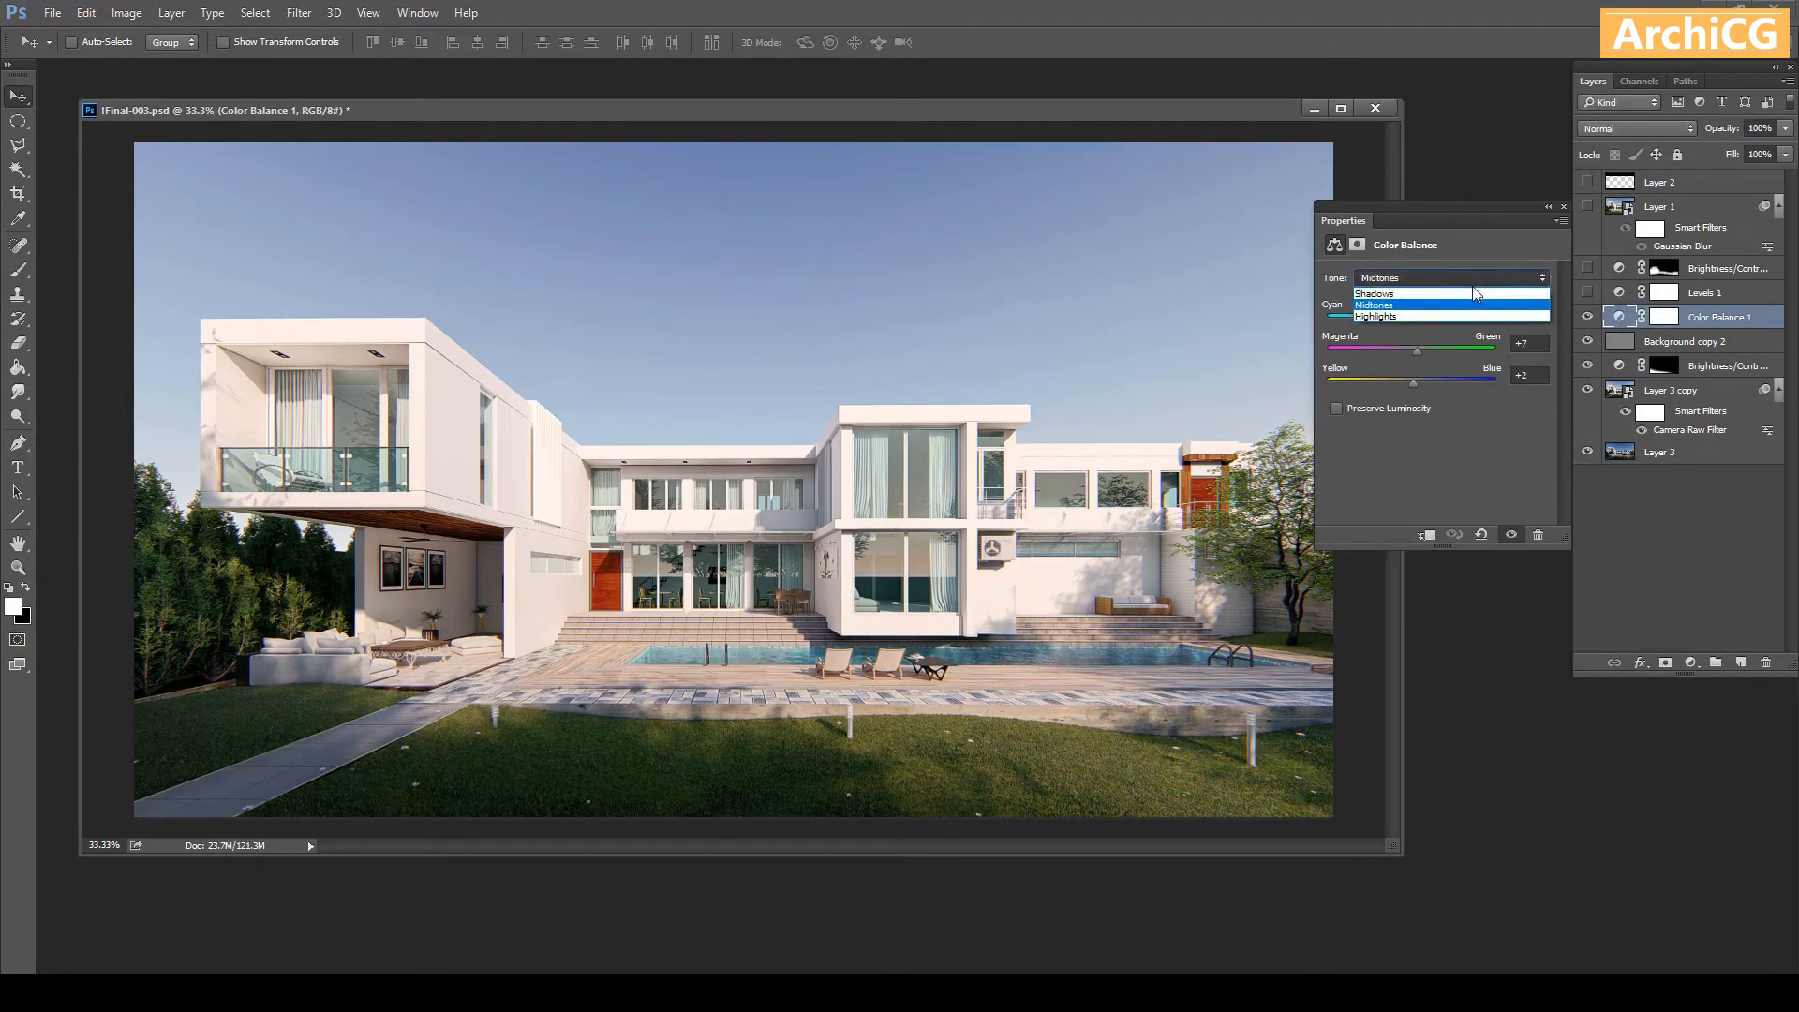
pyautogui.click(1473, 293)
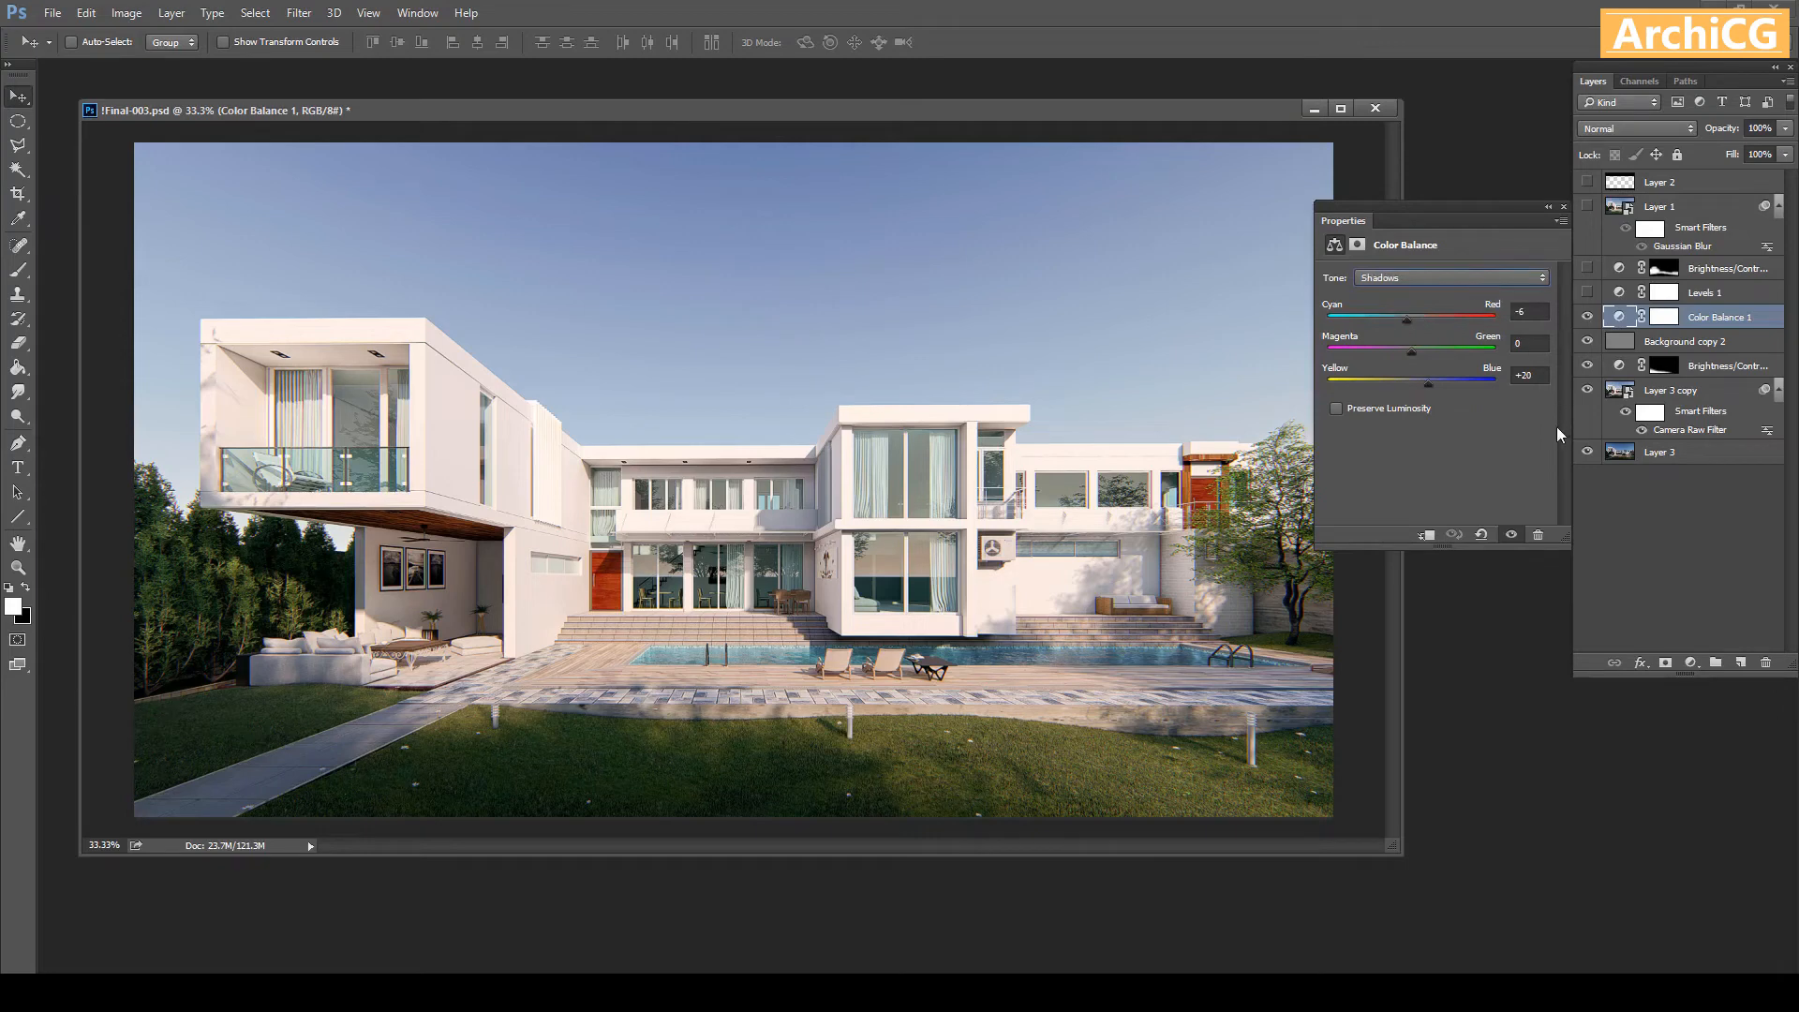
pyautogui.click(1542, 280)
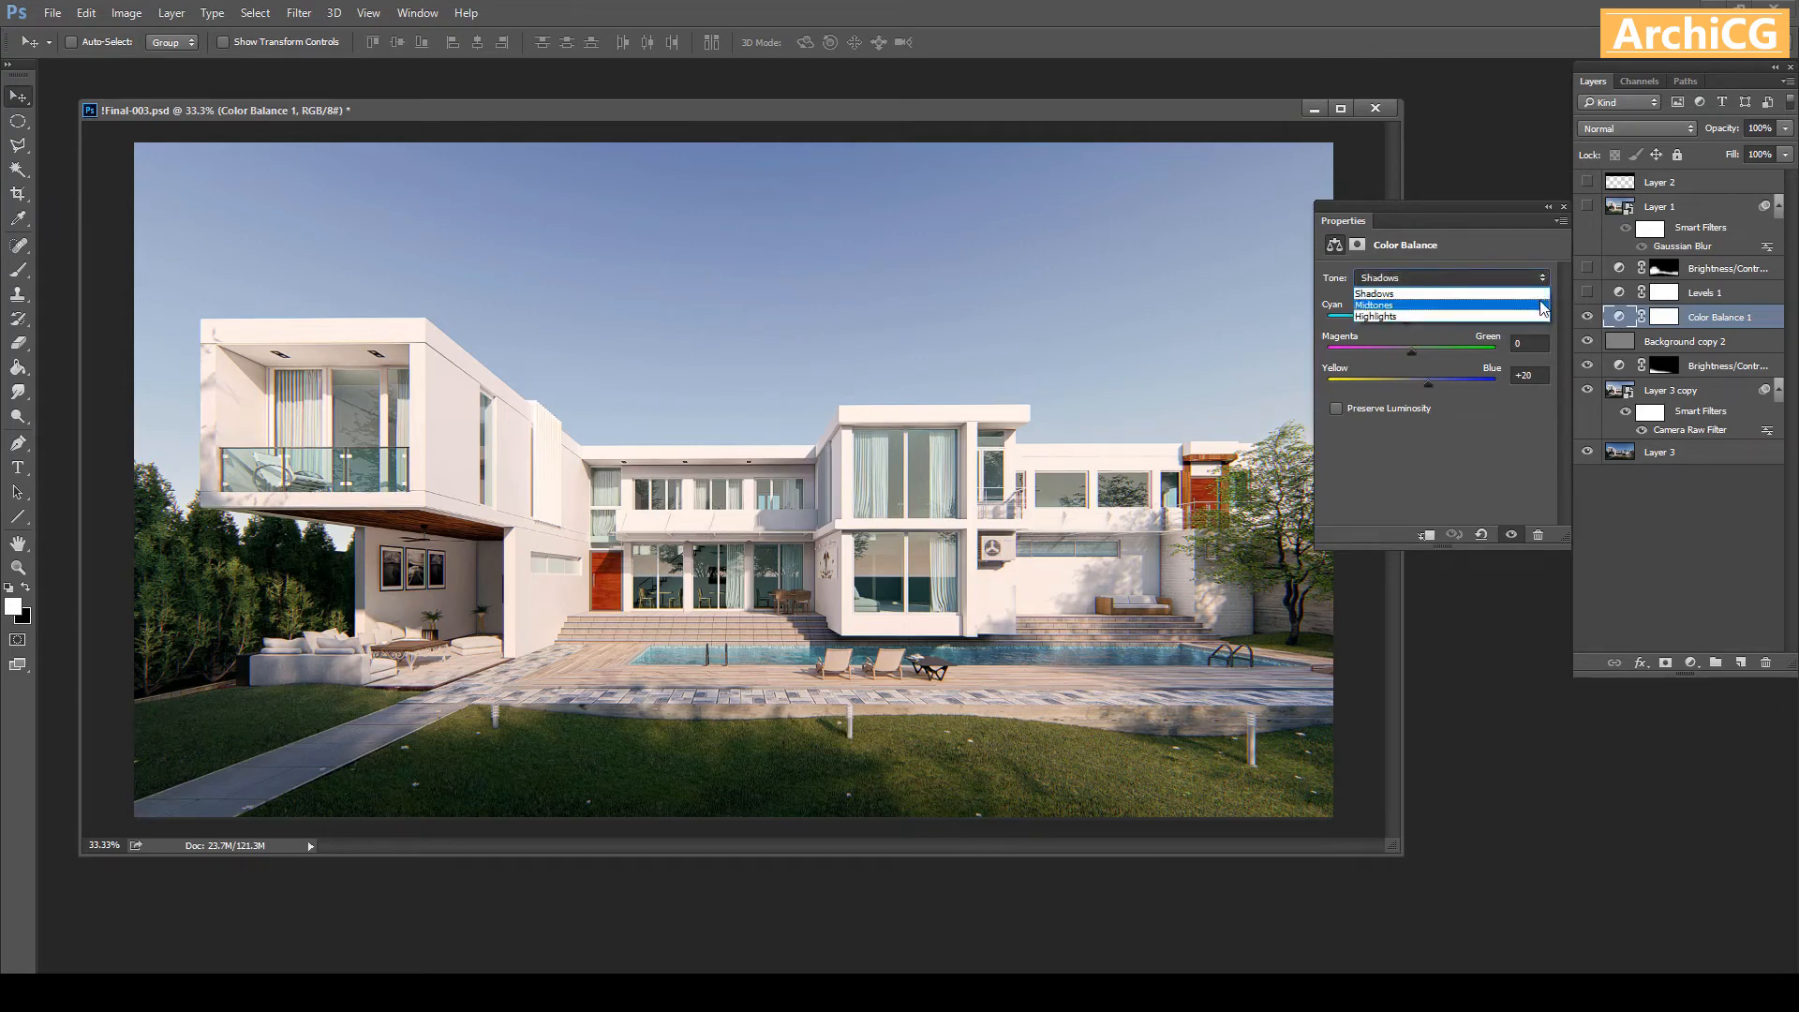
pyautogui.click(1543, 305)
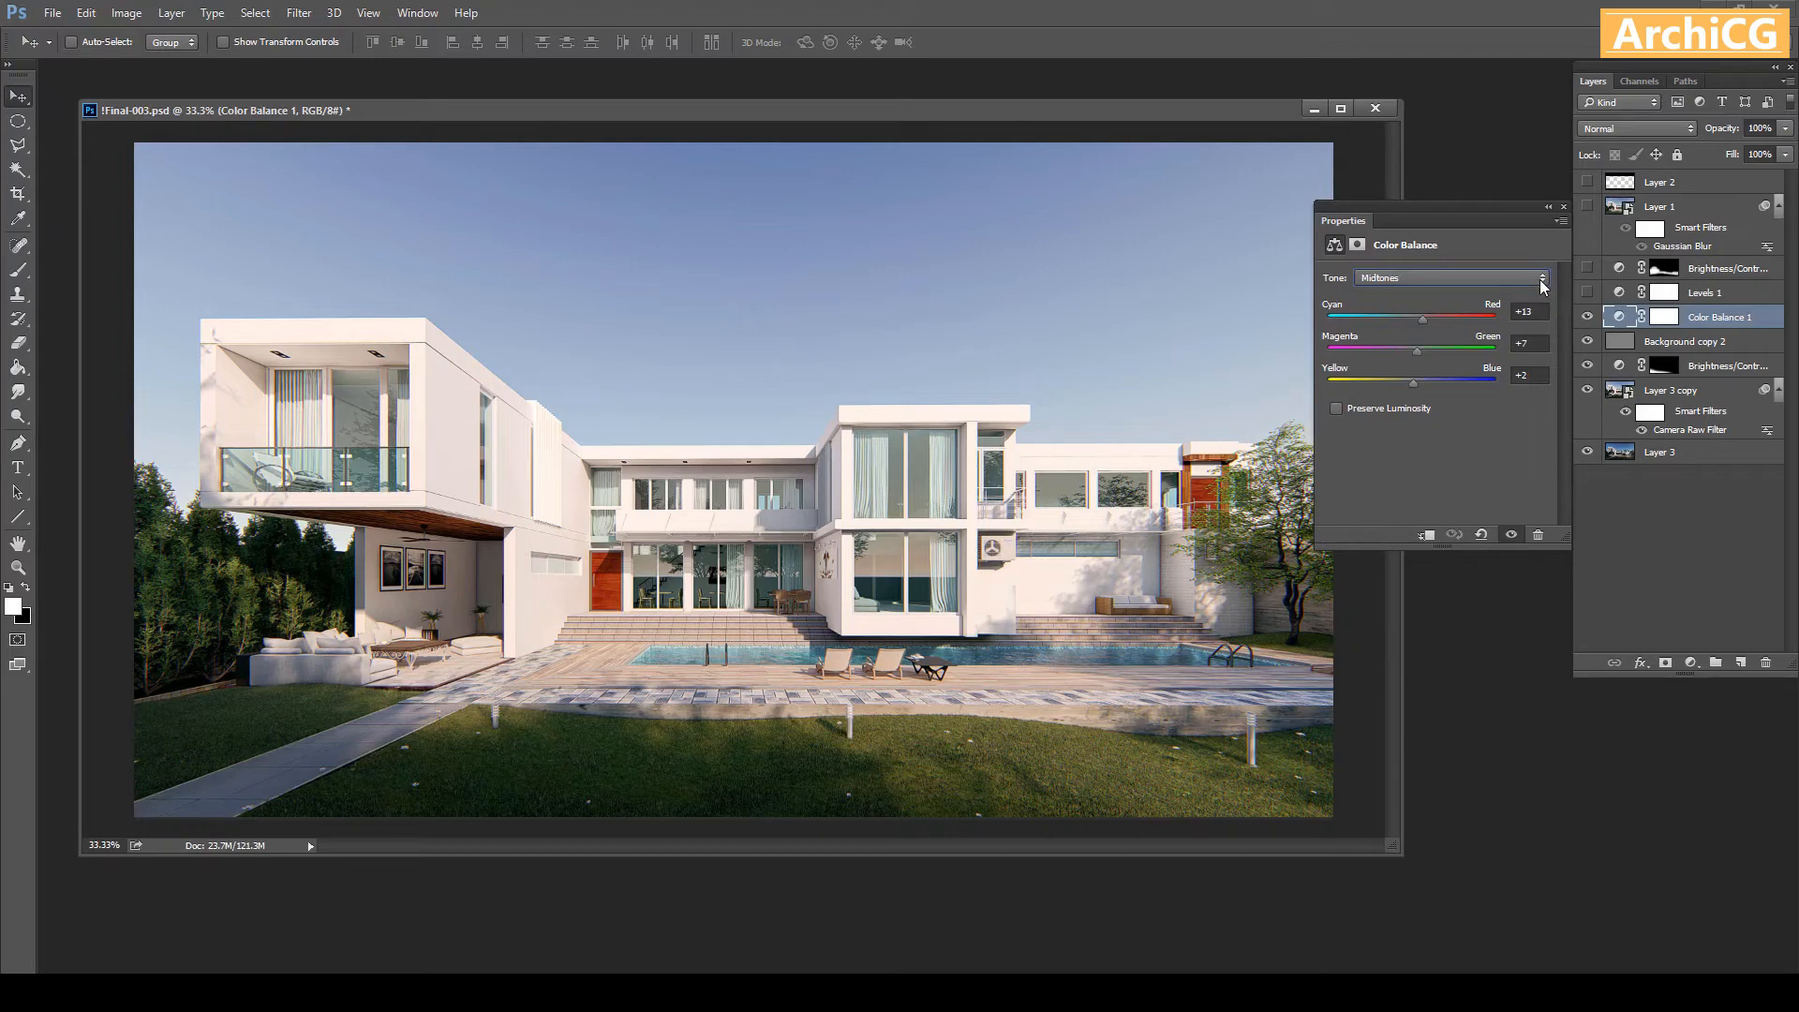
pyautogui.click(1541, 280)
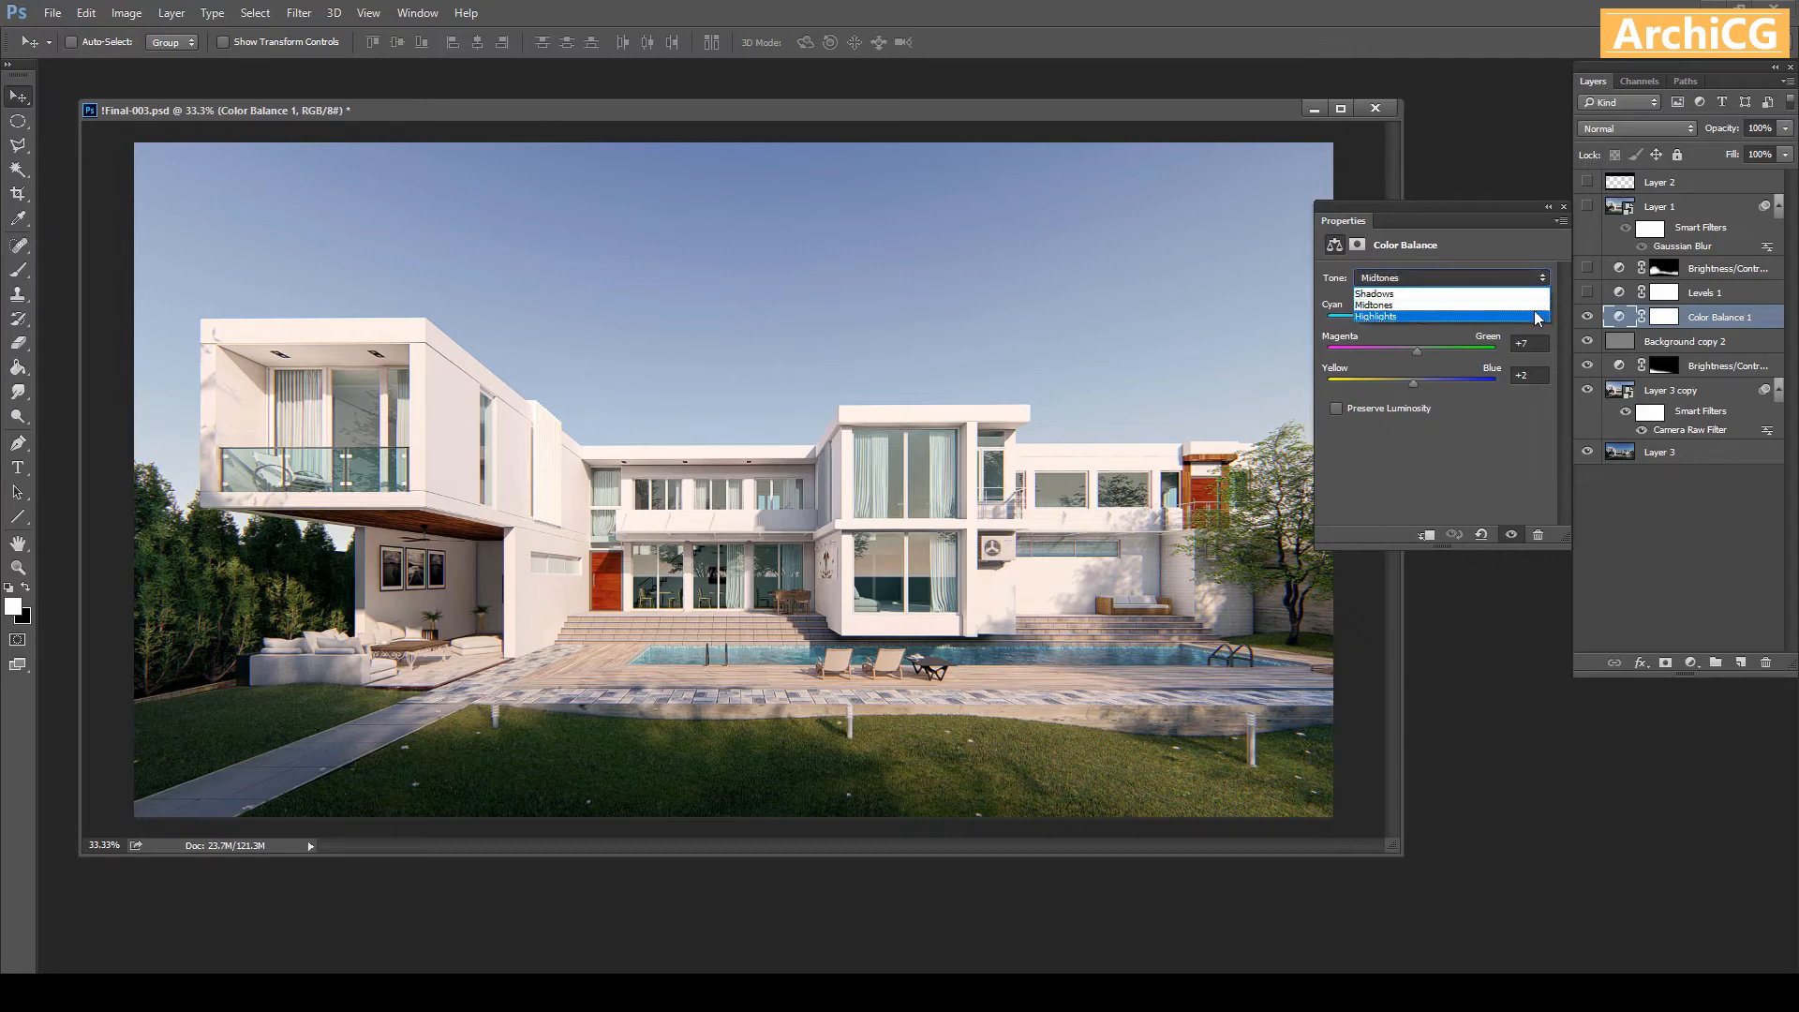
pyautogui.click(1538, 317)
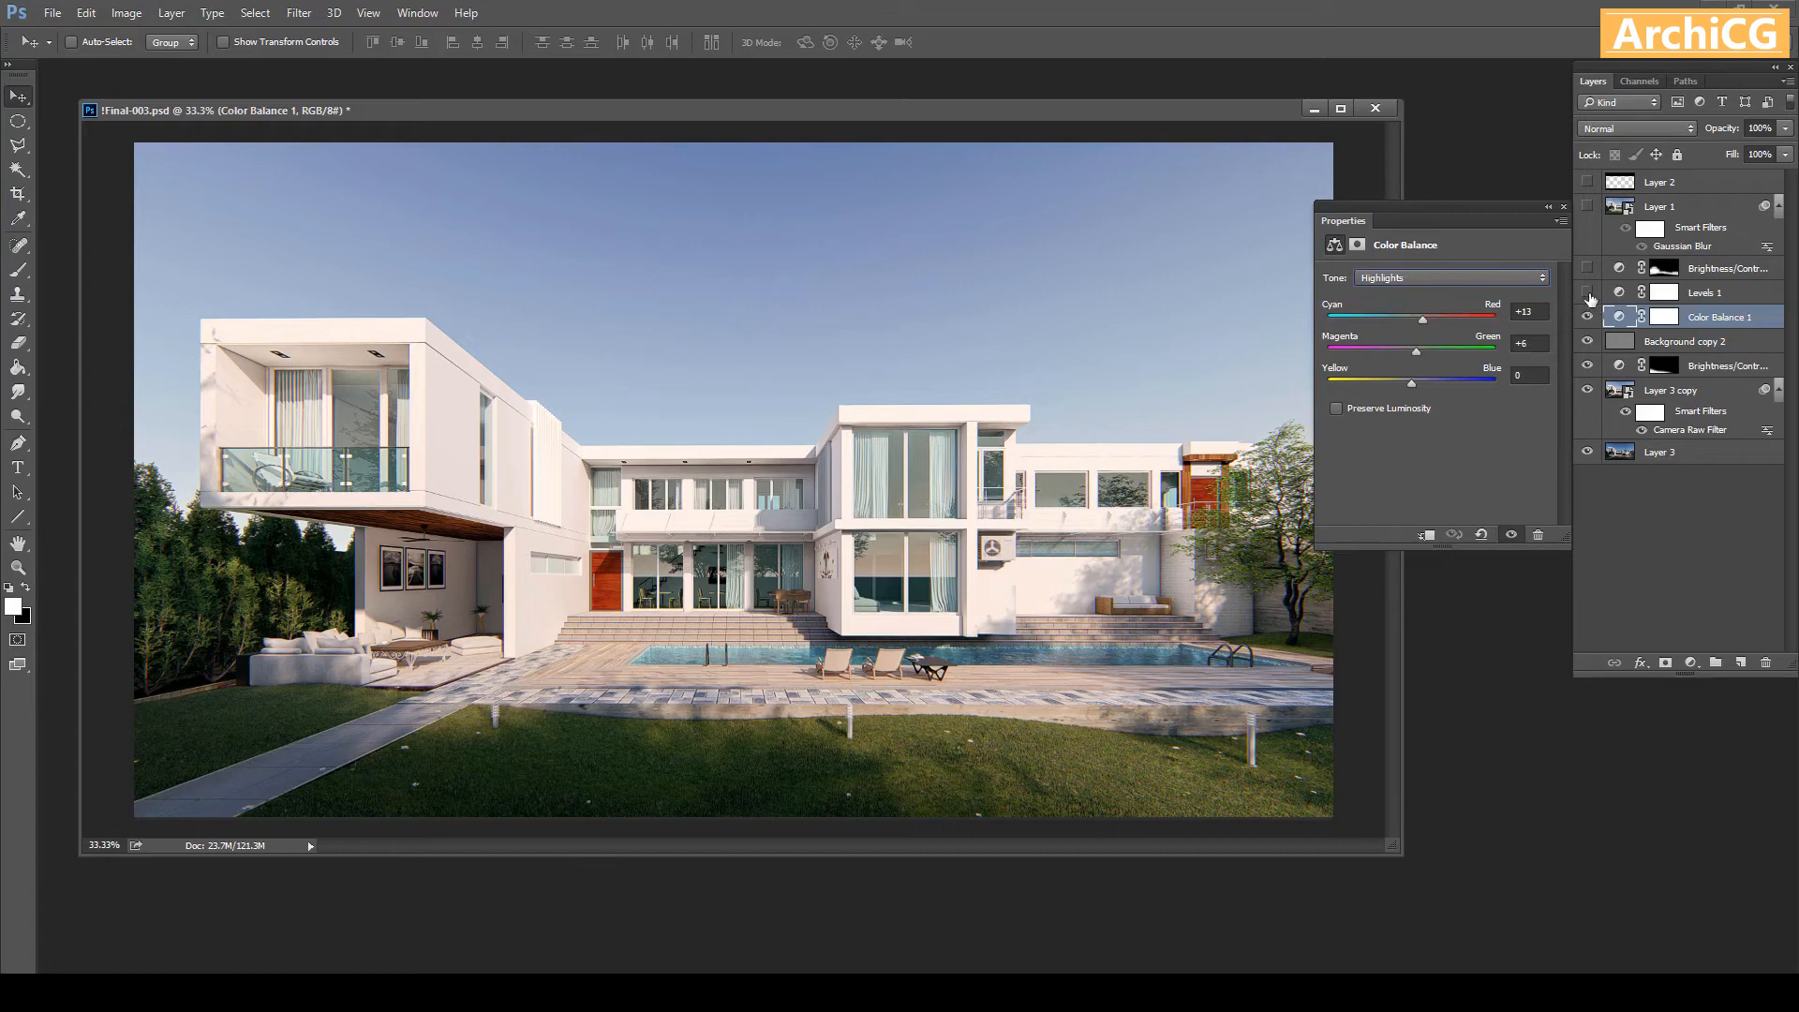
# Show the Levels 1 adjustment and the Brightness/Contrast adjustment above it, and view the properties of each
pyautogui.click(1587, 293)
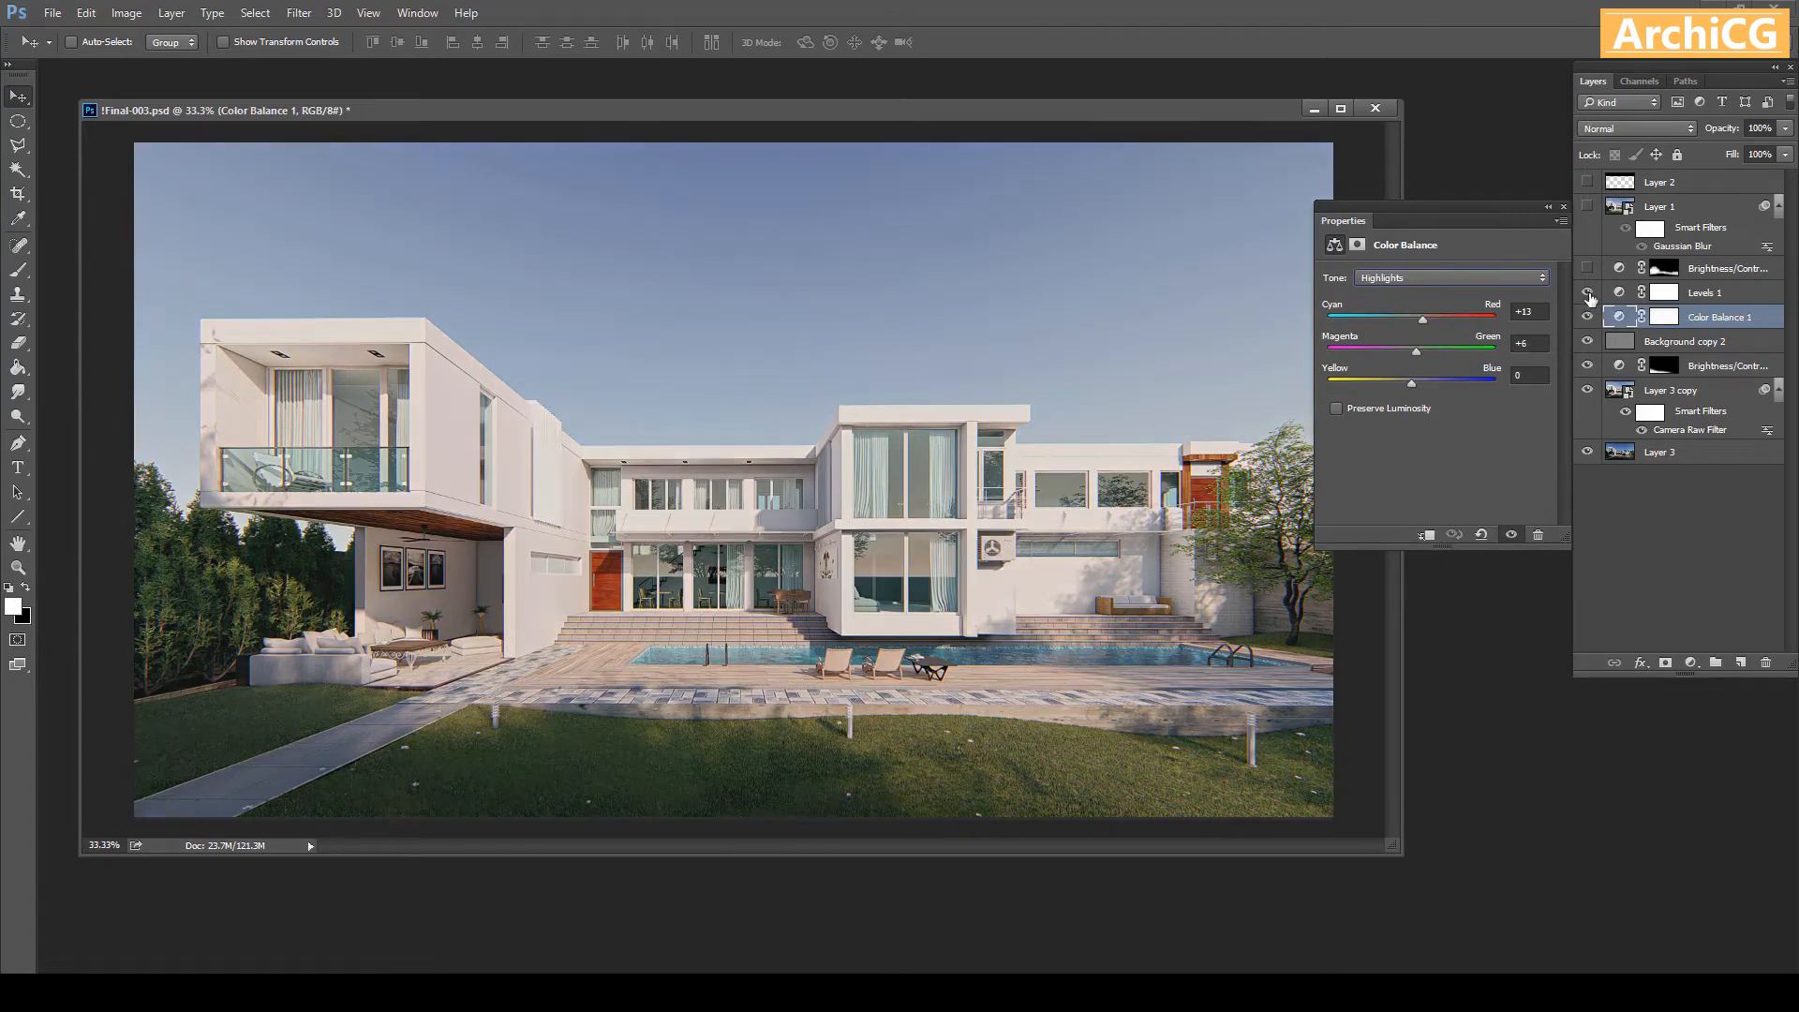
pyautogui.click(1619, 294)
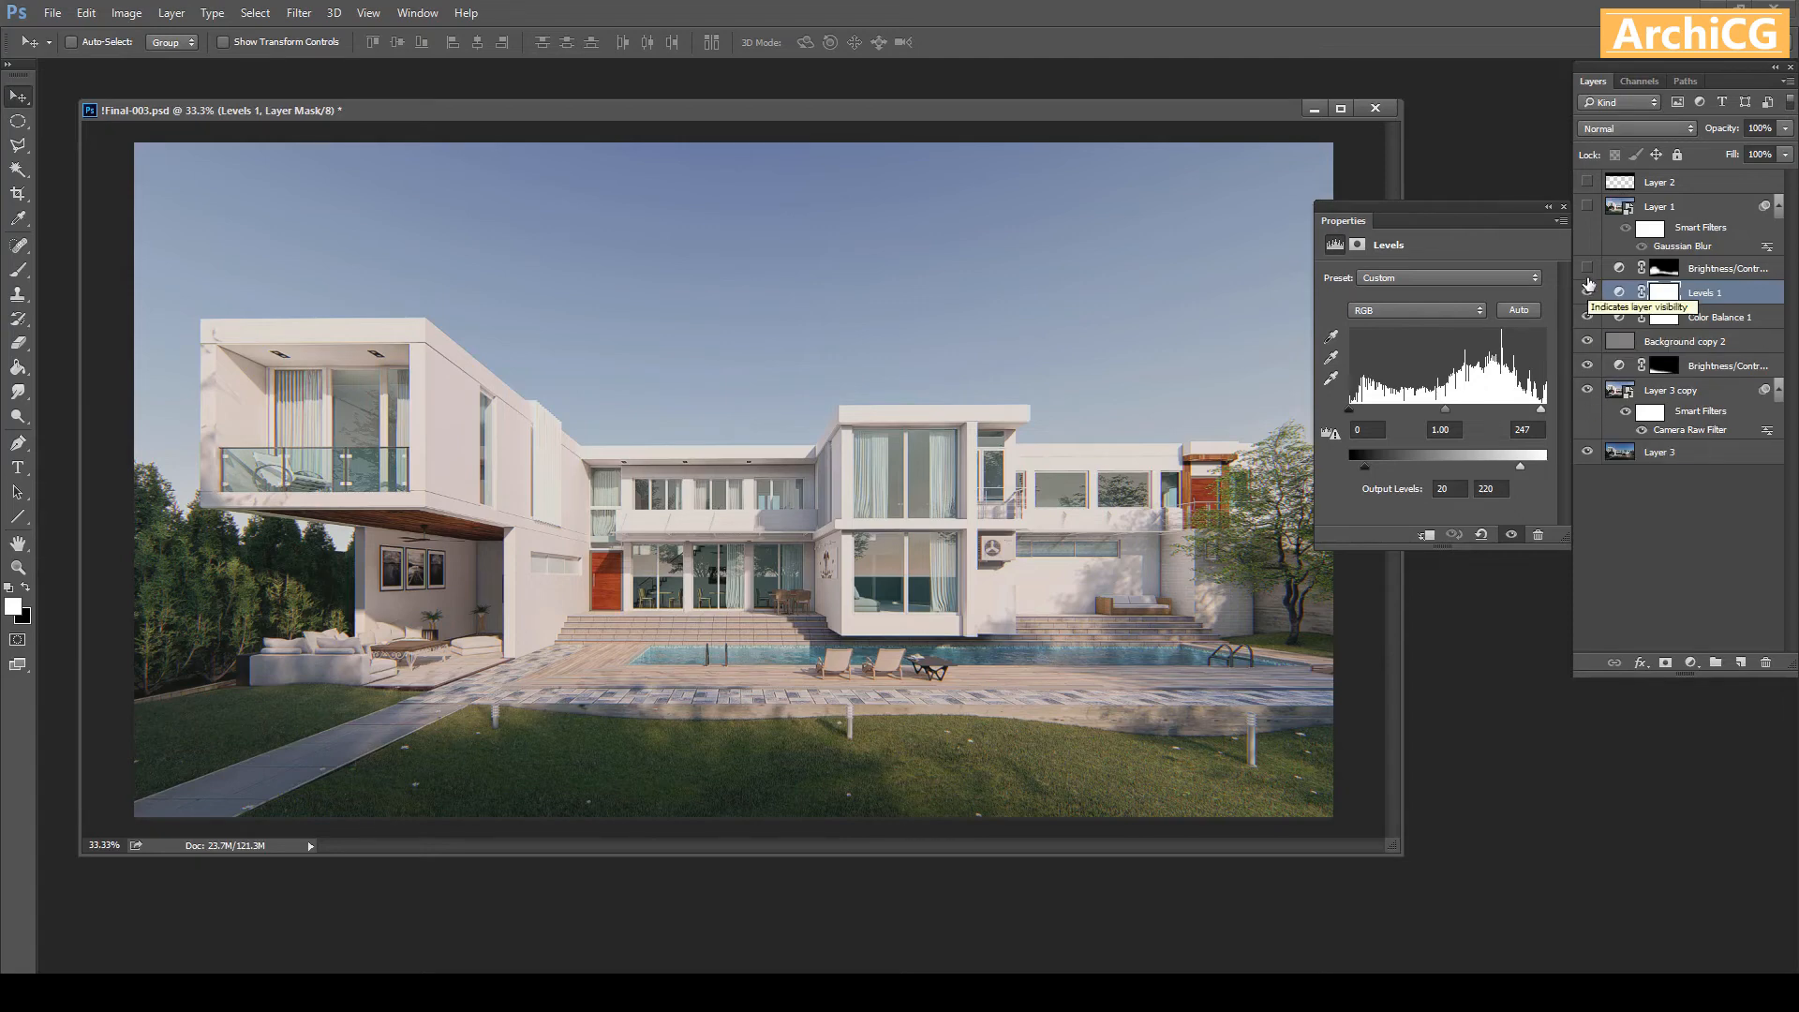
pyautogui.click(1587, 269)
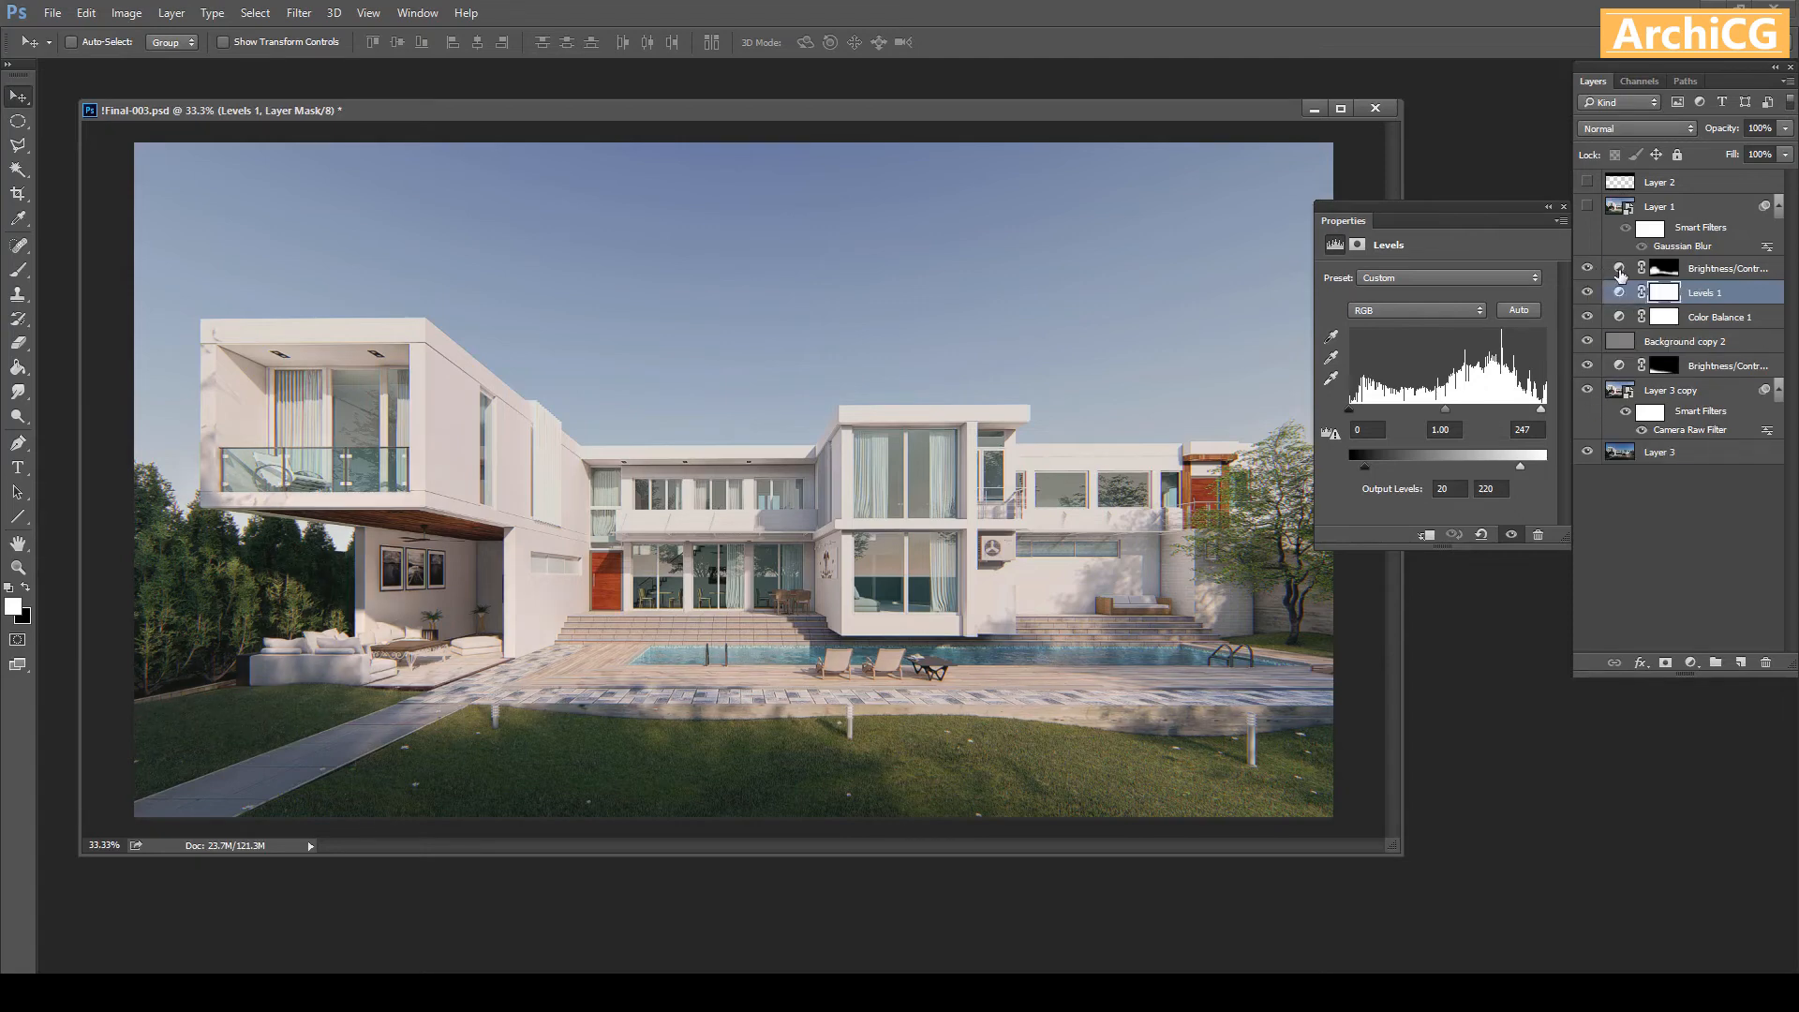
pyautogui.click(1620, 270)
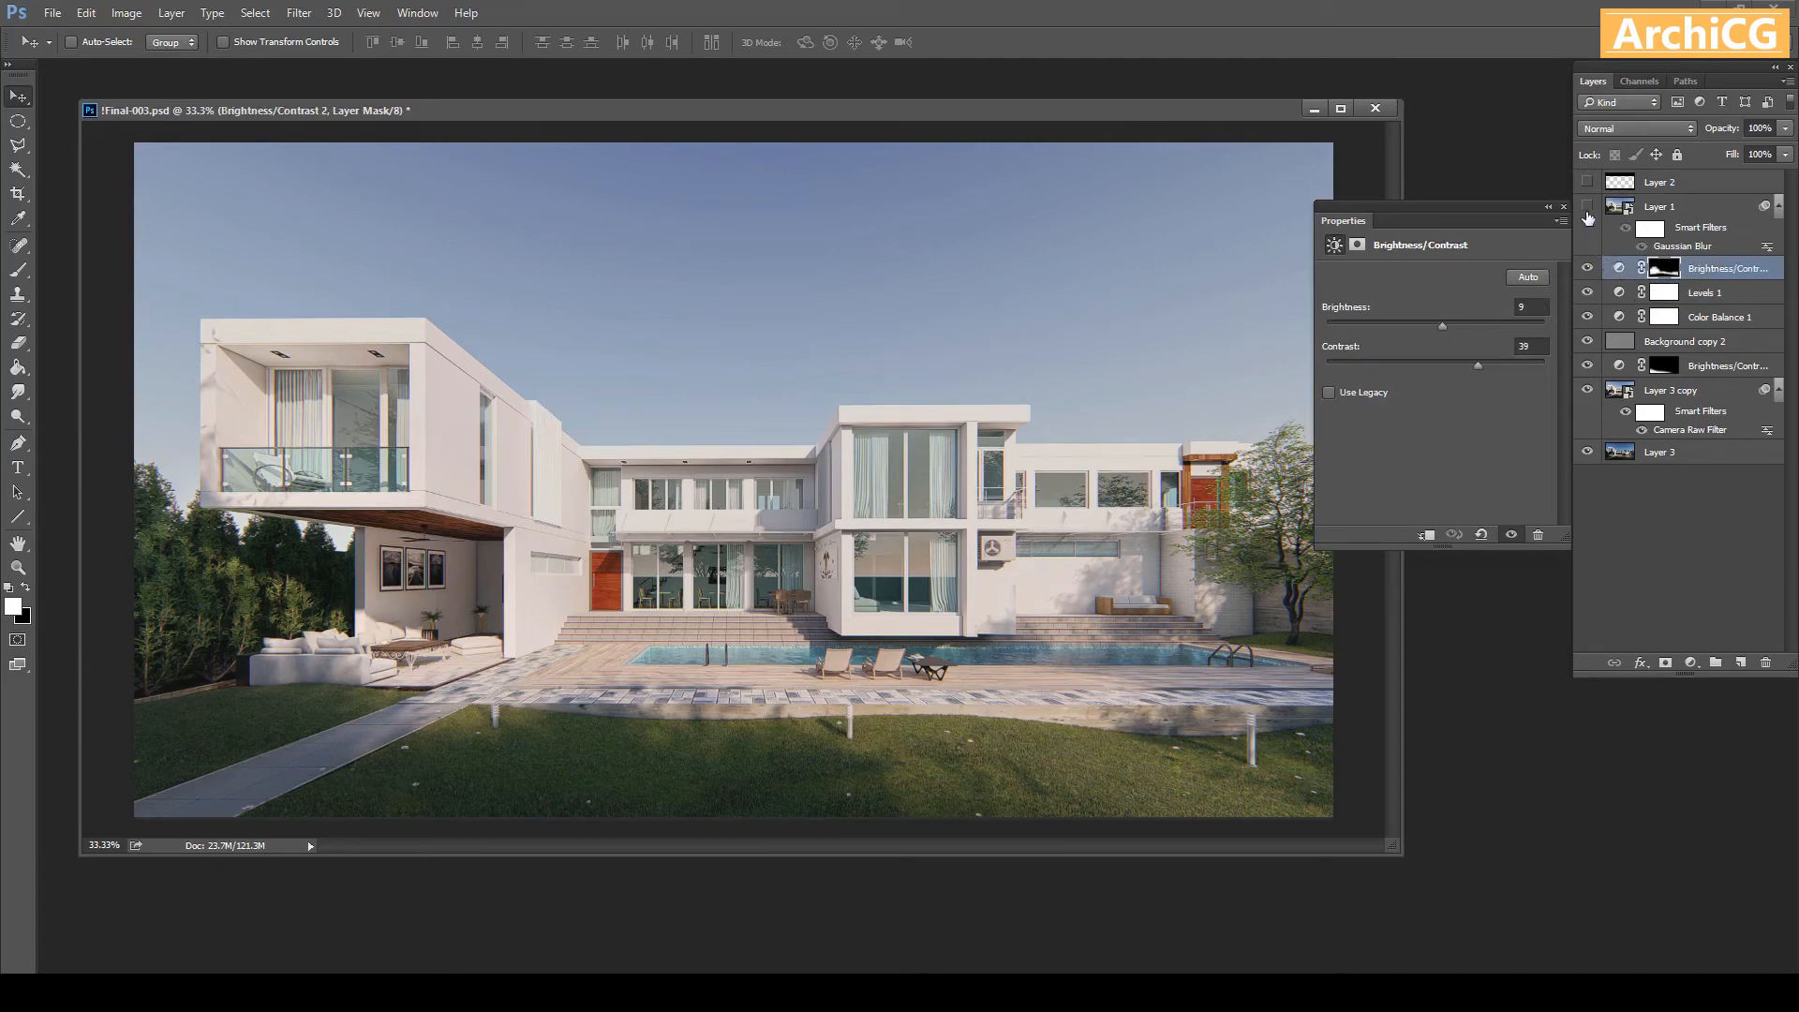
# Show Layer 1, check the radius of its Gaussian Blur smart filter, and close the layer properties
pyautogui.click(1588, 207)
pyautogui.click(1668, 214)
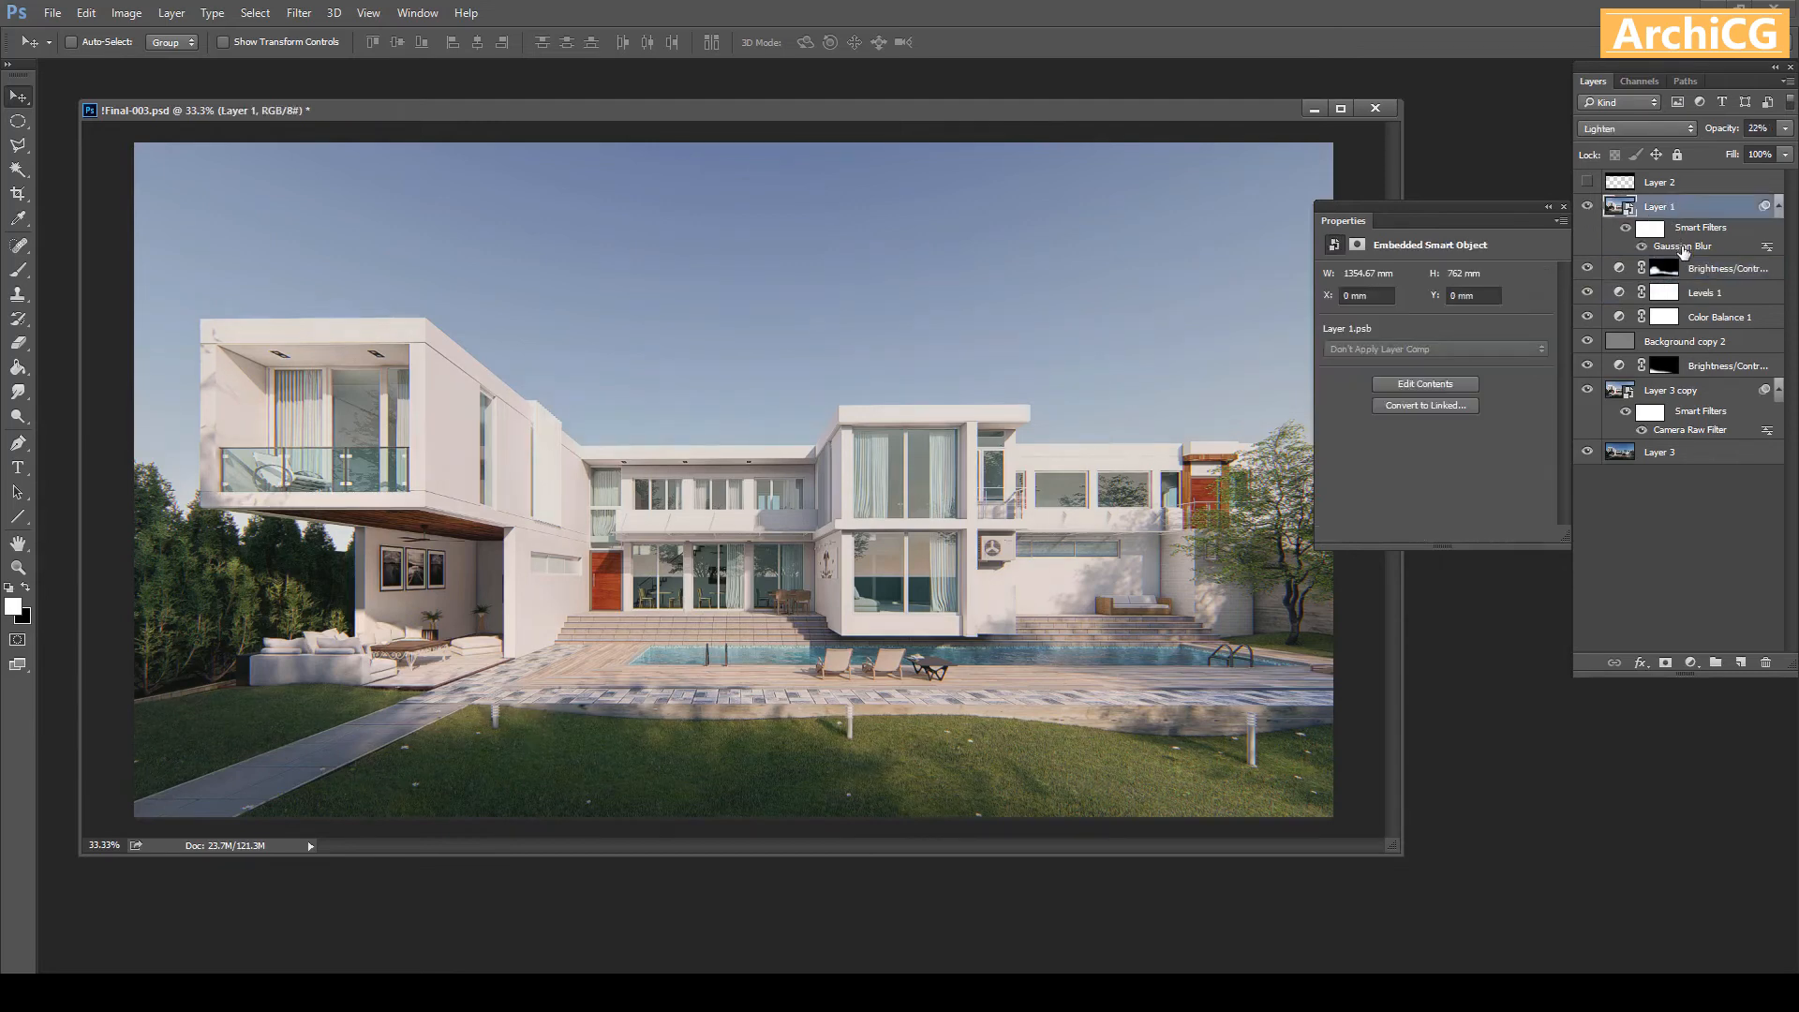
pyautogui.doubleClick(1683, 247)
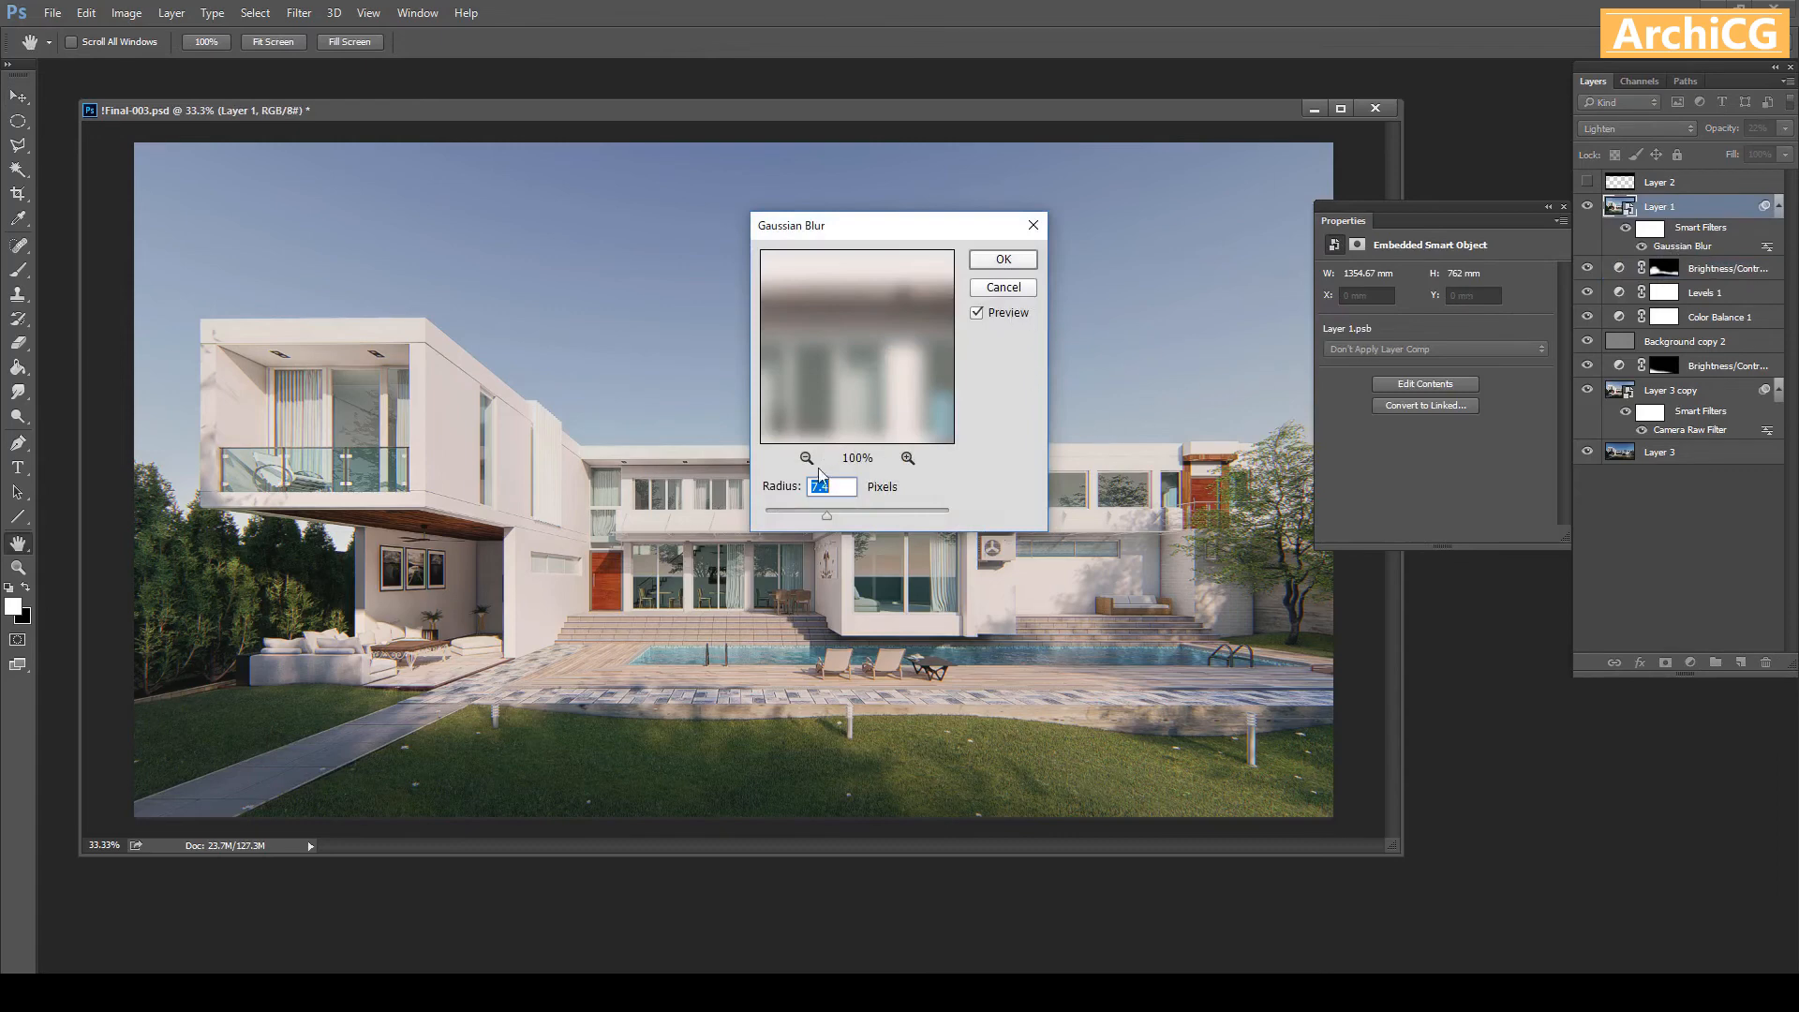
pyautogui.click(1025, 270)
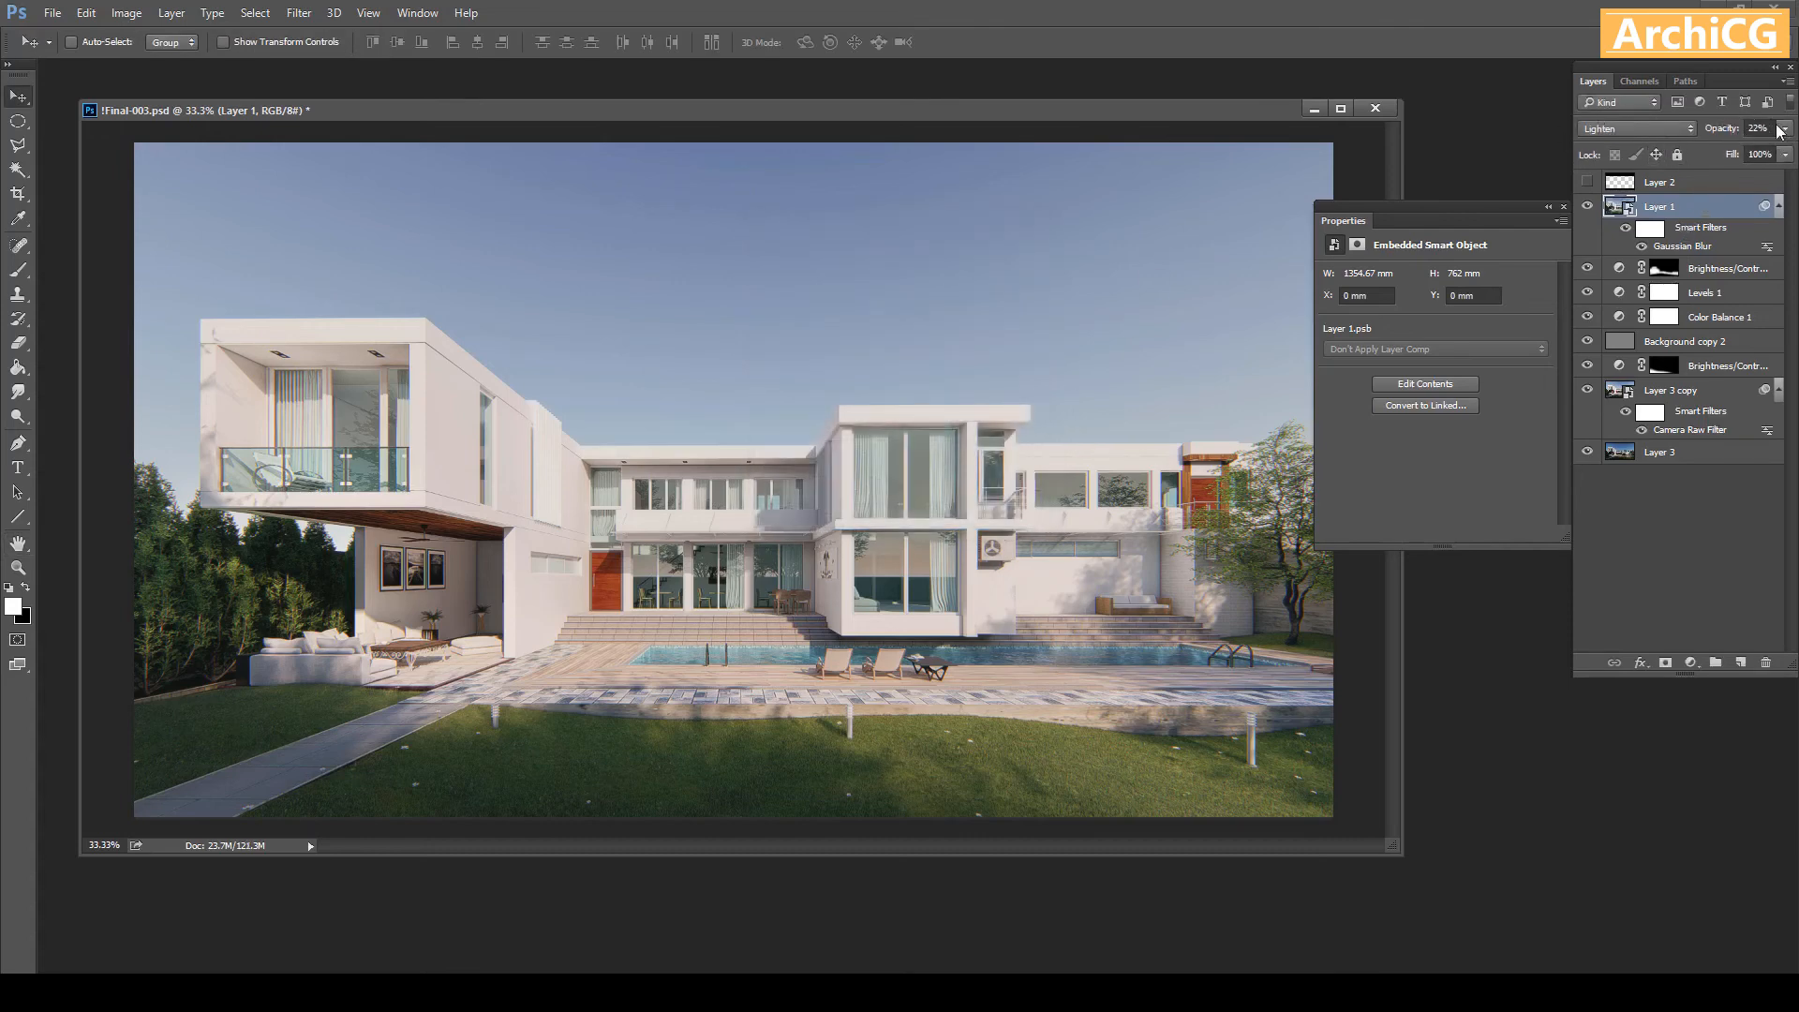
pyautogui.click(1563, 206)
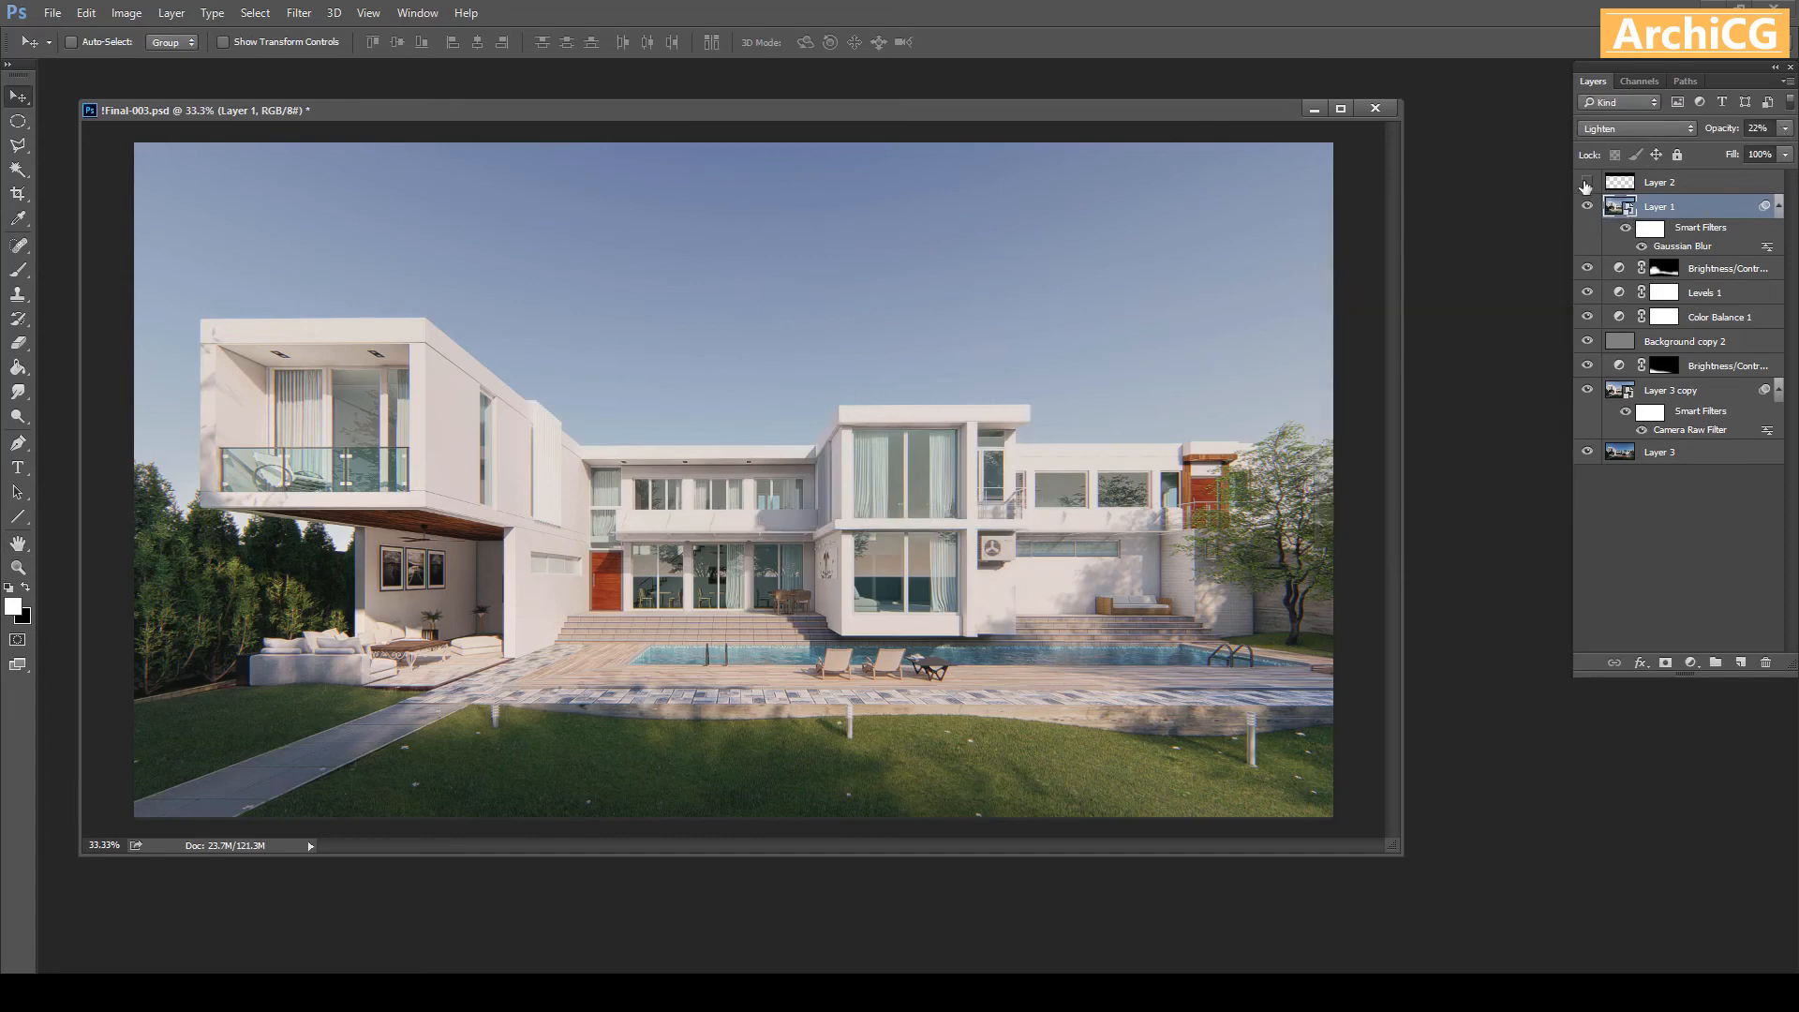
# Show Layer 2 to frame the image with black bars, comparing the result with and without it
pyautogui.click(1587, 182)
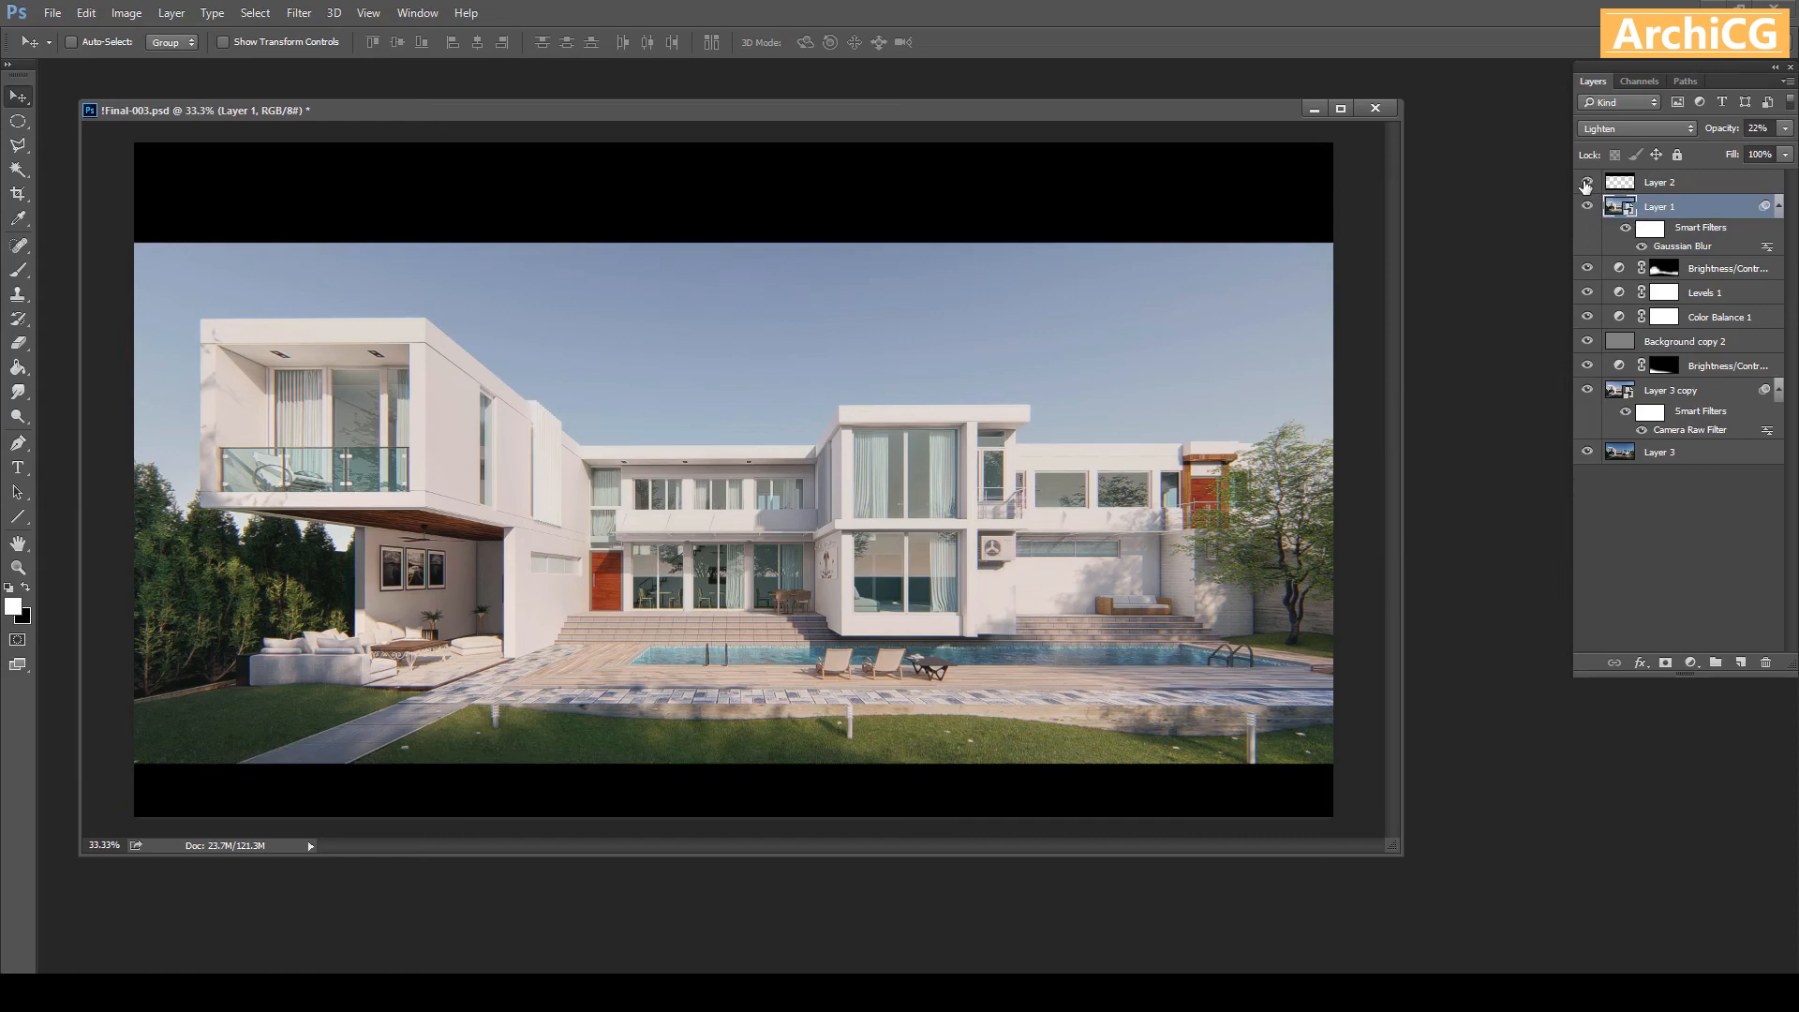
pyautogui.click(1586, 182)
pyautogui.click(1586, 182)
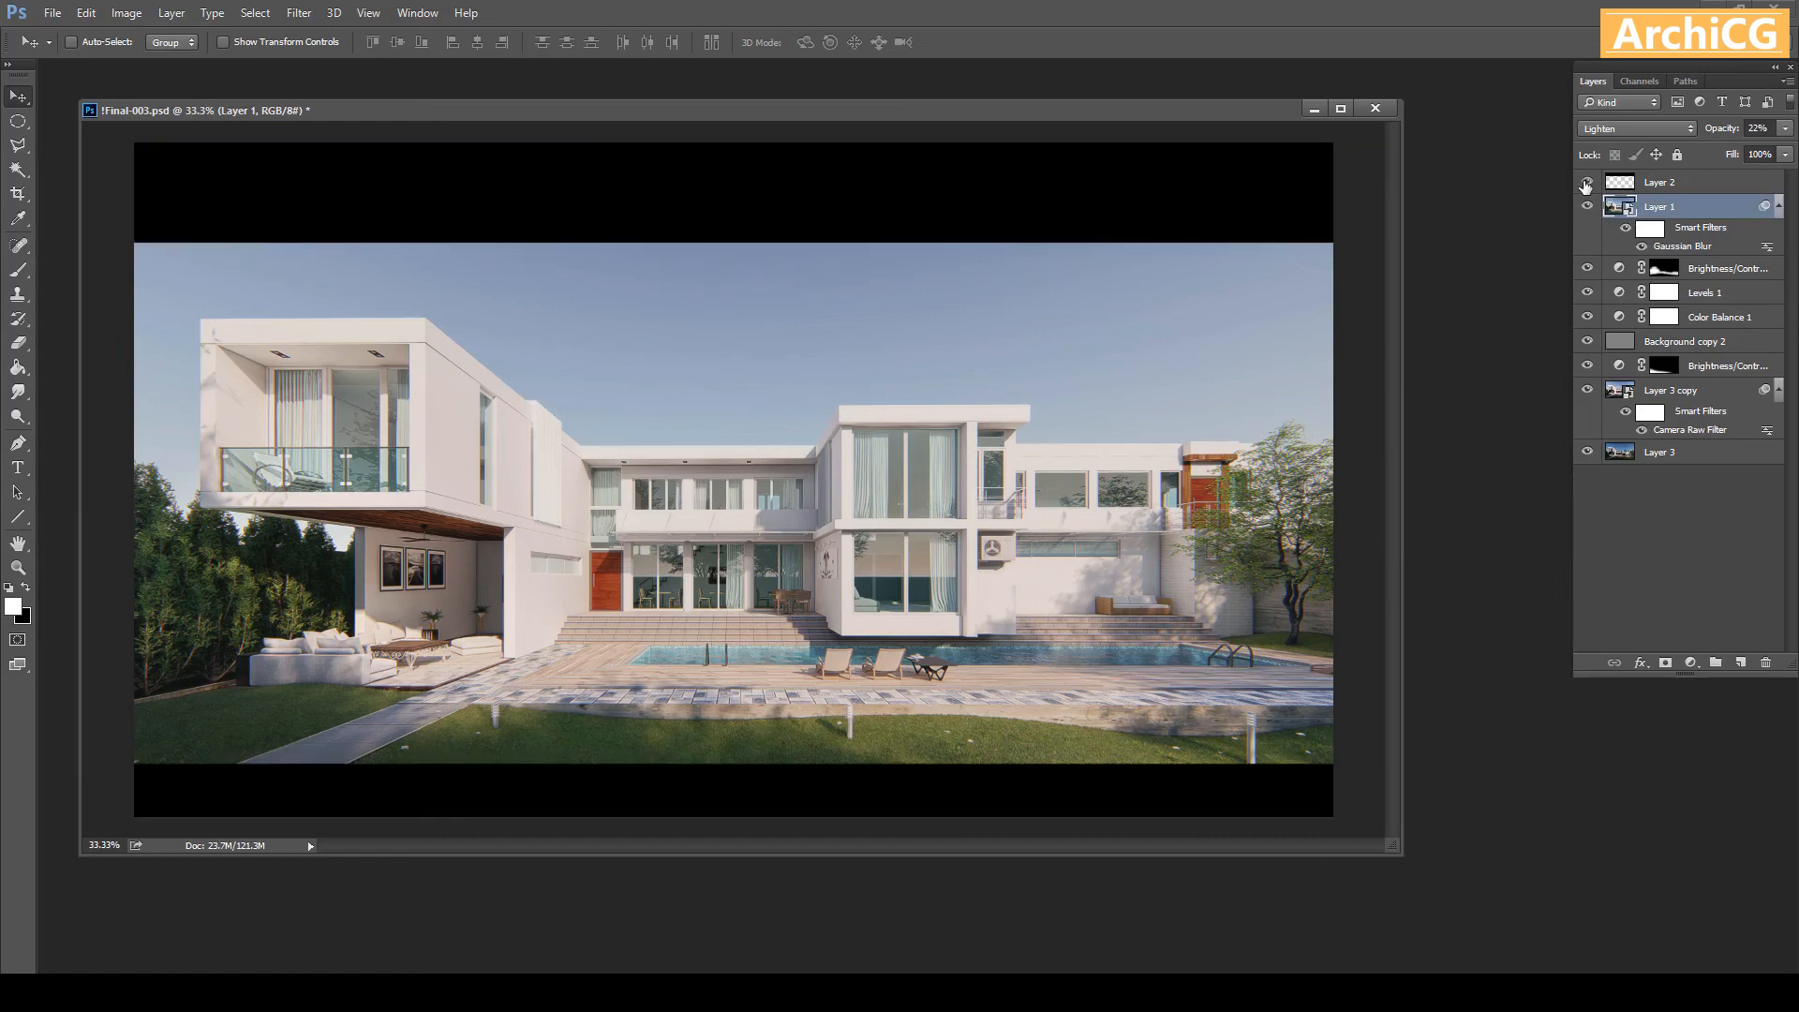